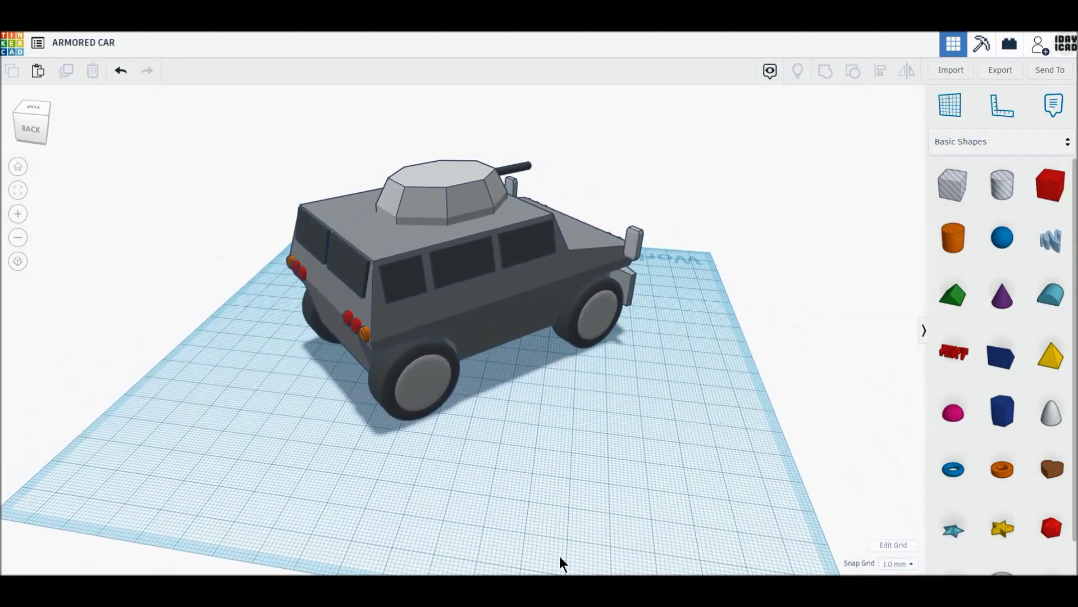
Step: Drop a new box onto the empty workplane
mouse_move(24, 566)
right_mouse_down()
mouse_move(353, 567)
mouse_move(192, 543)
right_mouse_up()
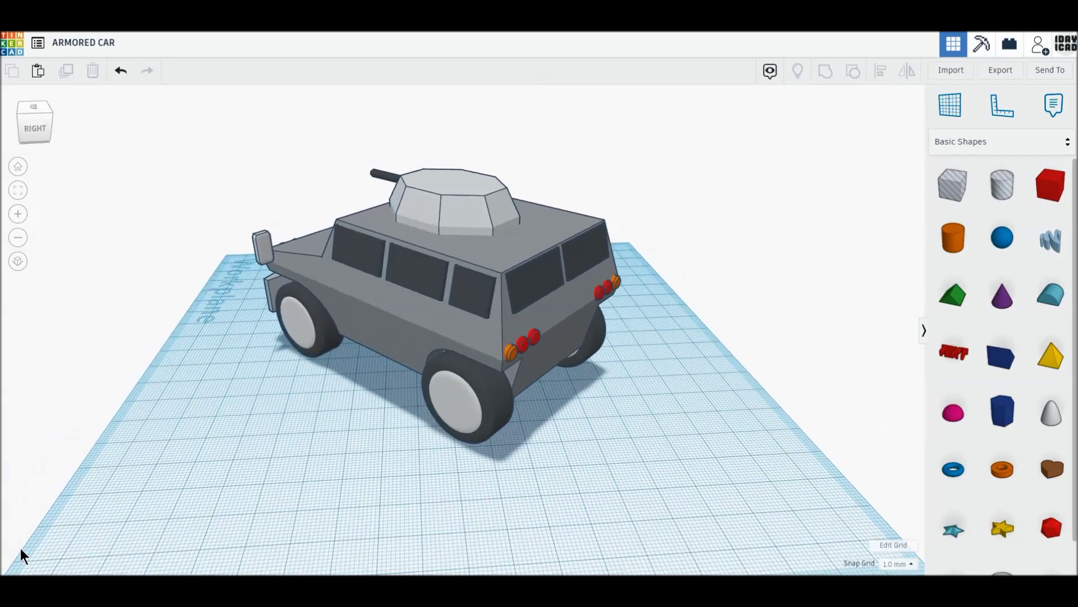
mouse_move(17, 558)
right_mouse_down()
mouse_move(290, 558)
mouse_move(255, 544)
right_mouse_up()
scroll(256, 549, "up", 2)
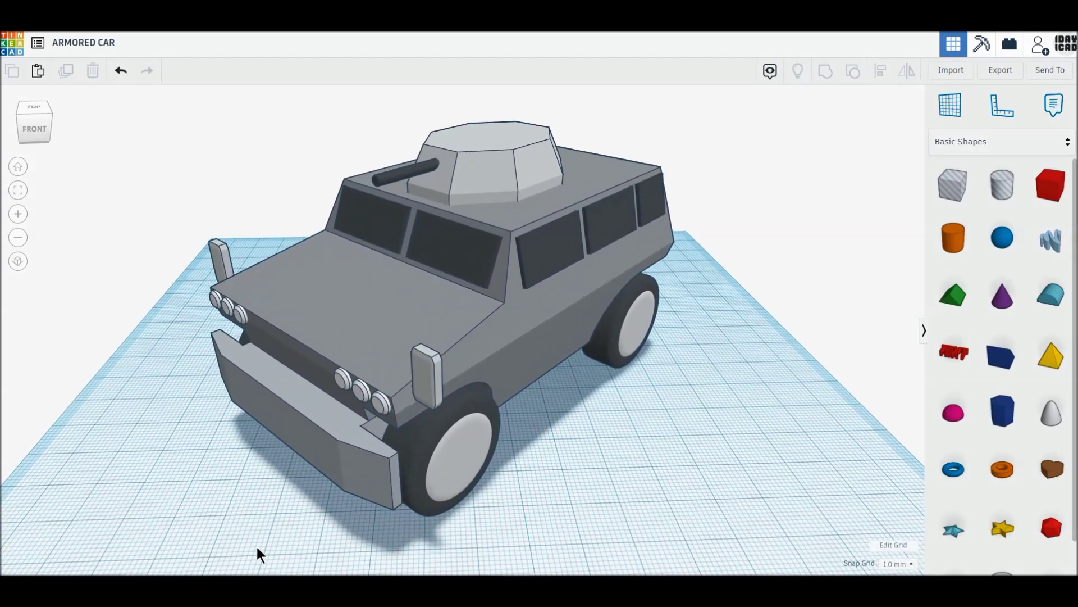
scroll(257, 550, "up", 1)
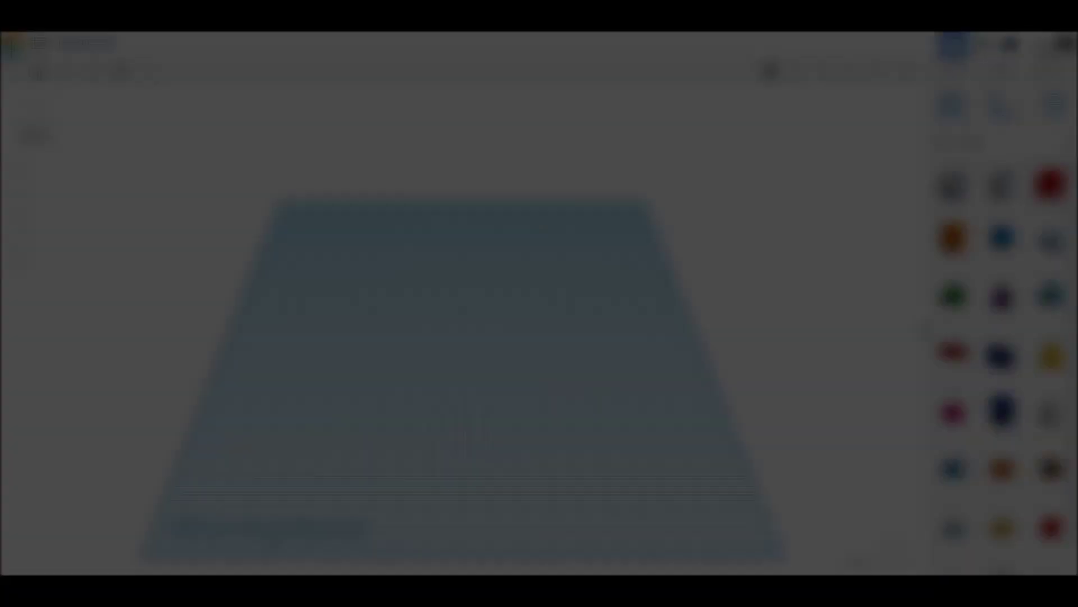
left_click_drag(1050, 186, 425, 428)
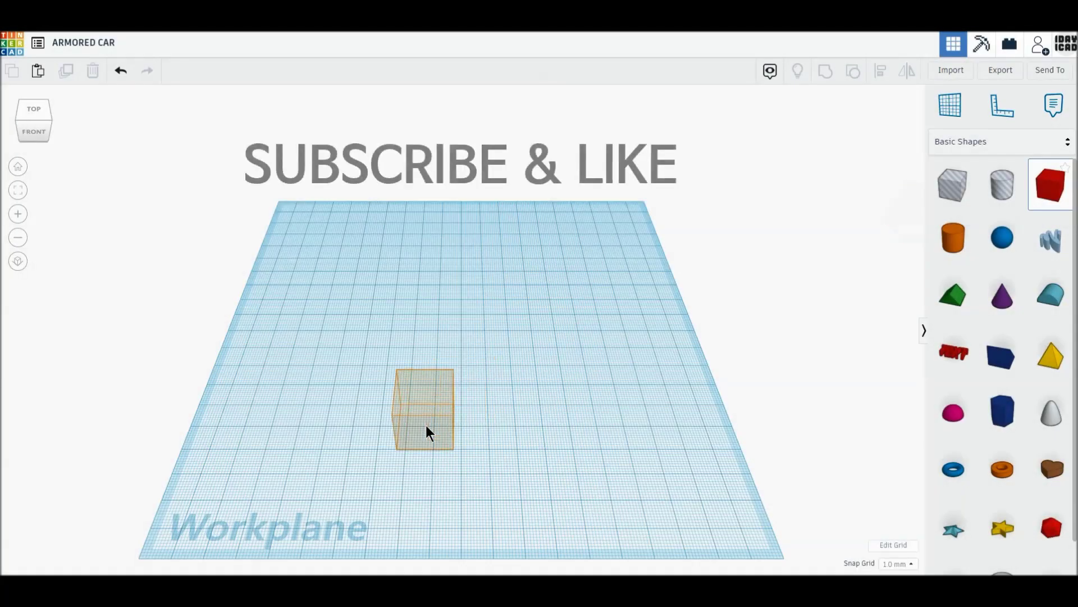
left_click(426, 426)
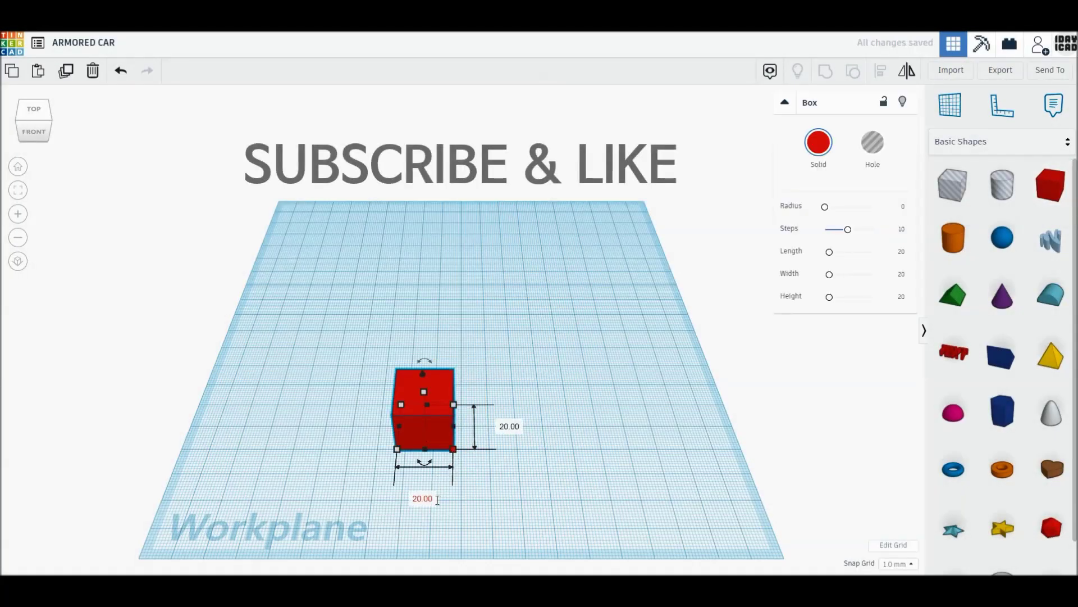
Step: Size the box 60 wide, 100 long and 40 tall in orthographic view
type("60")
key("Return")
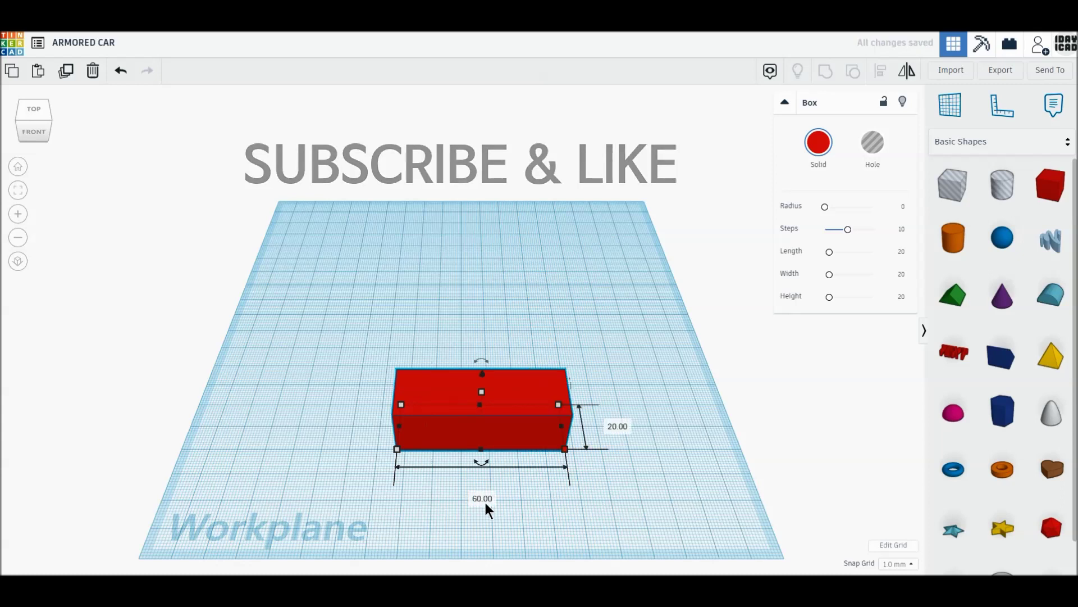
type("100")
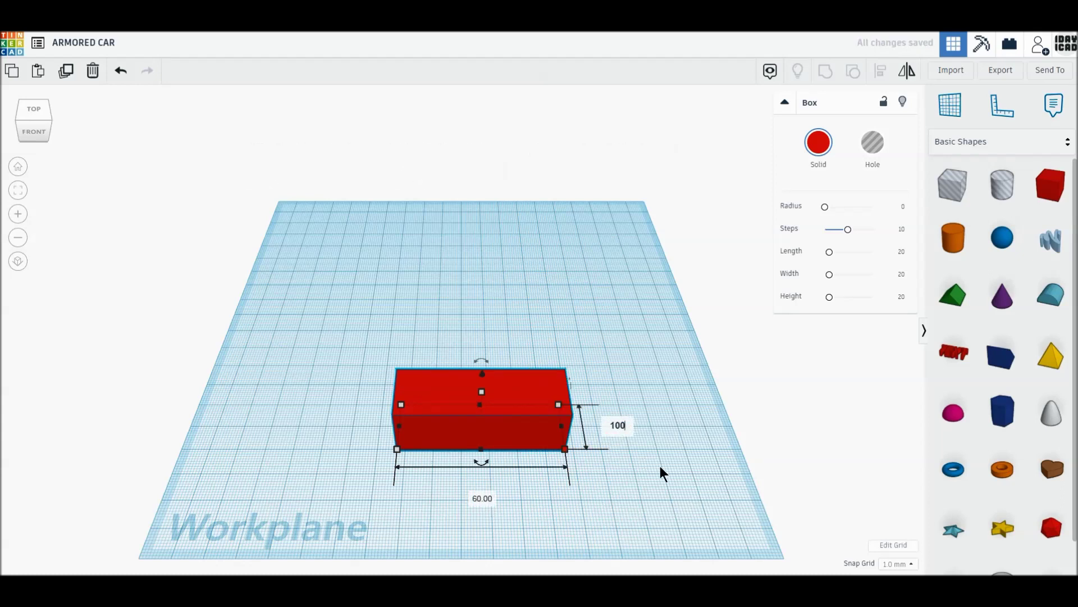
key("Return")
left_click_drag(526, 525, 496, 344)
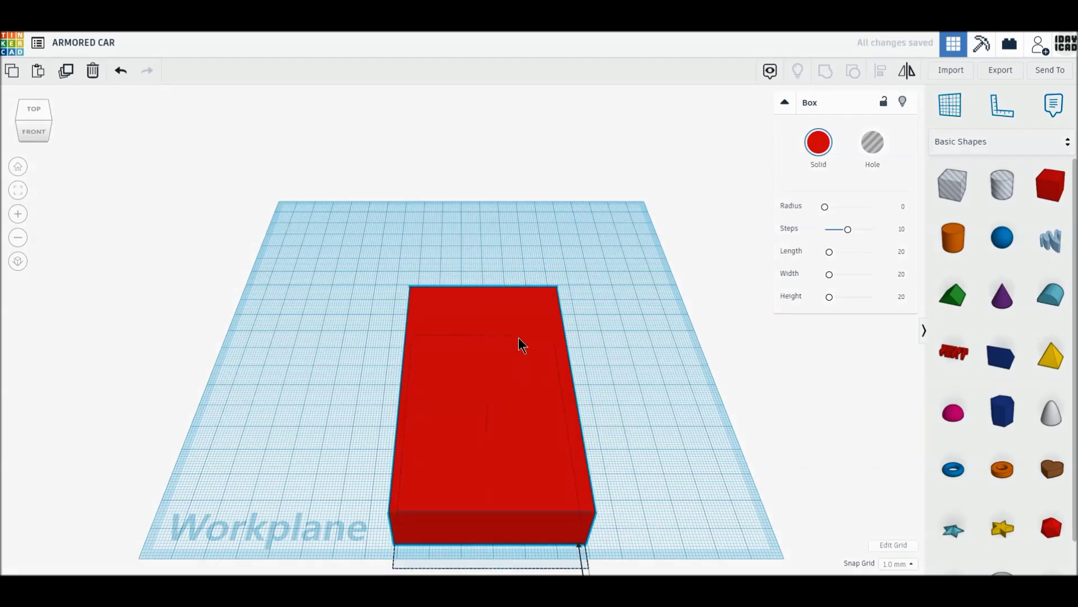
mouse_move(463, 325)
left_click(520, 340)
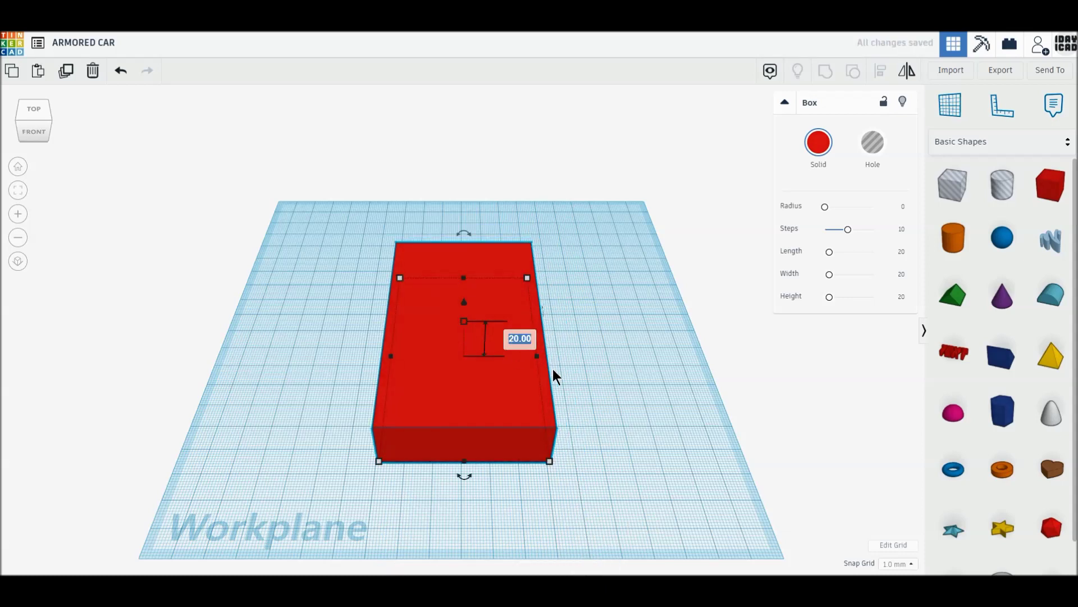
type("40")
key("Return")
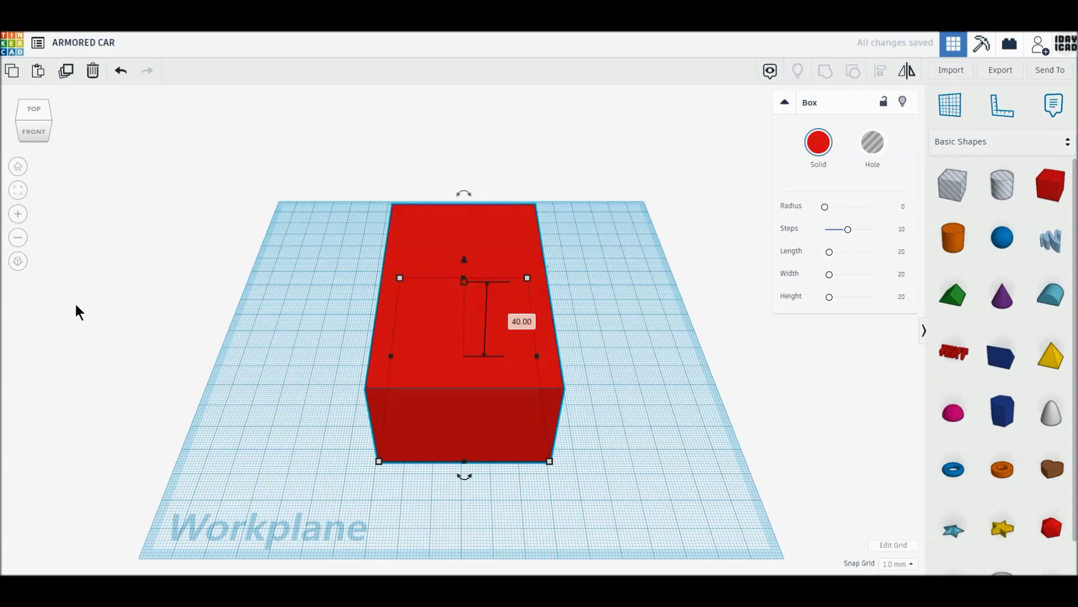
left_click(21, 263)
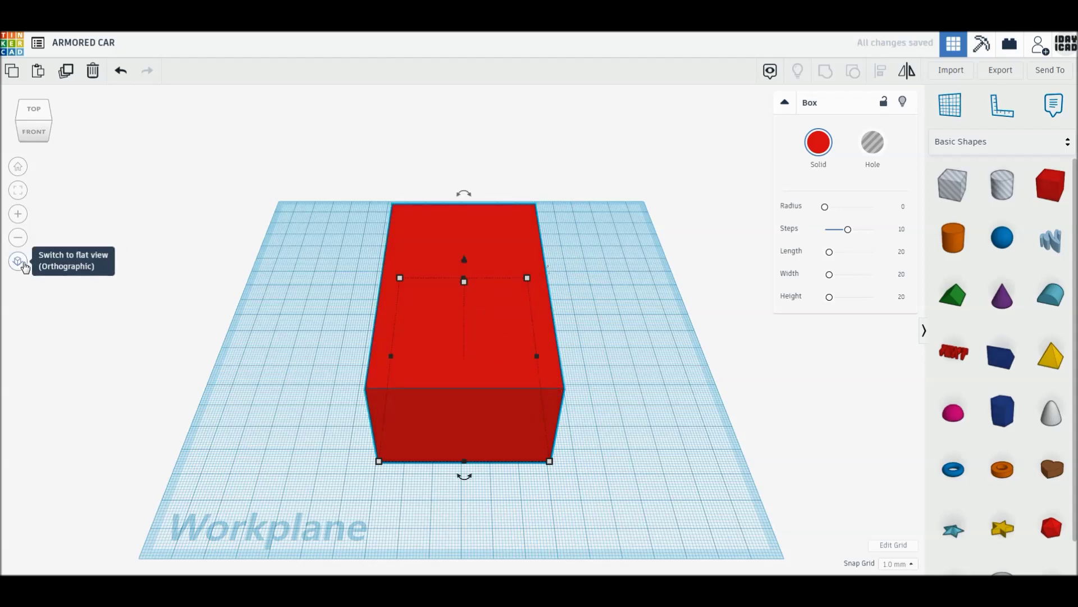
left_click(50, 119)
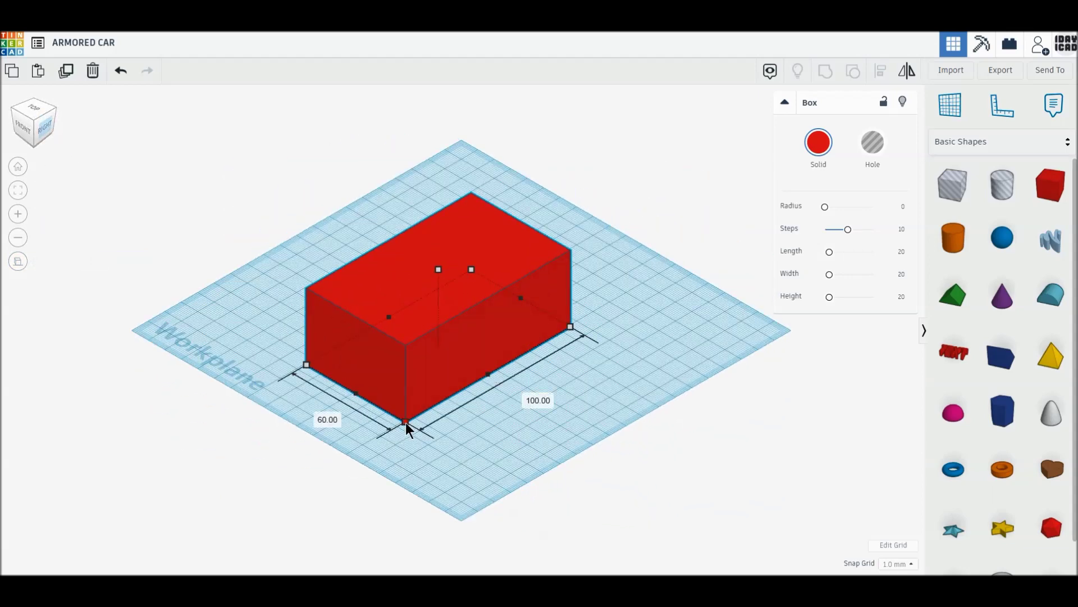
mouse_move(463, 281)
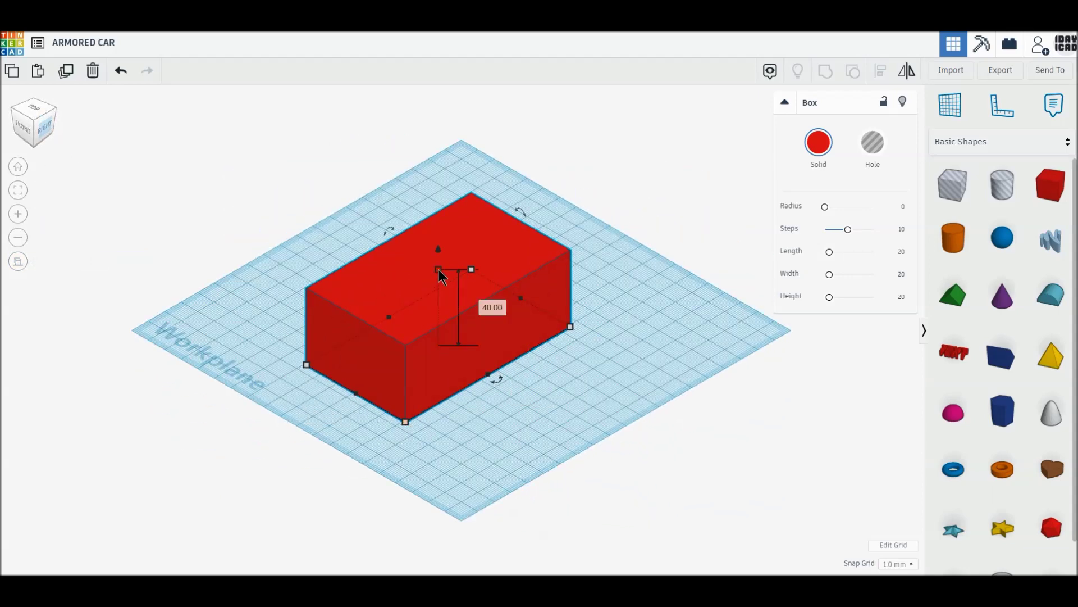
Step: Lift the red box 10 mm above the workplane
left_click_drag(439, 248, 439, 227)
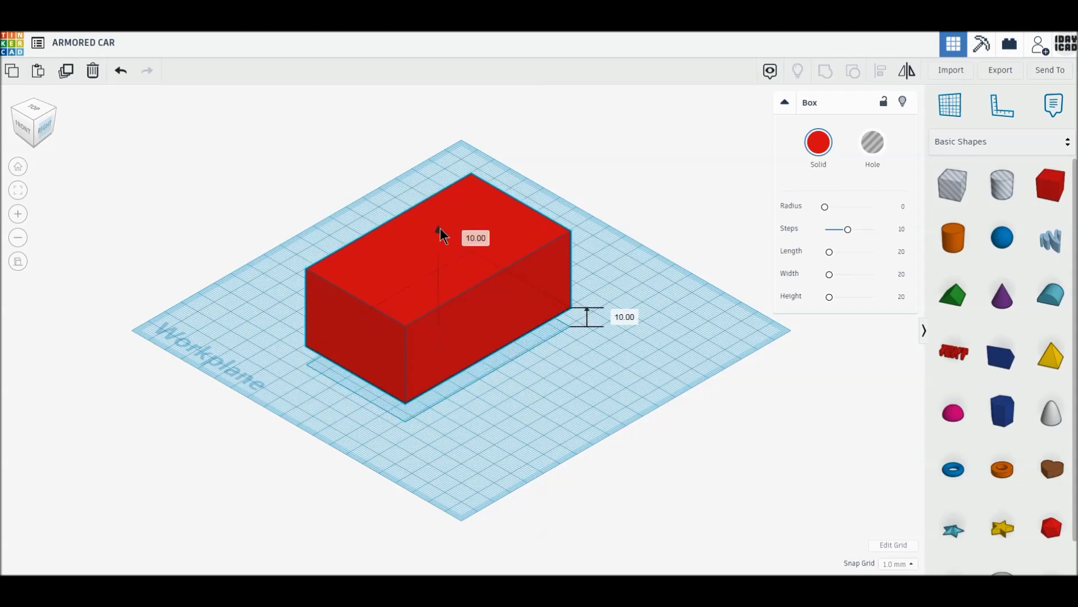
left_click_drag(440, 227, 439, 230)
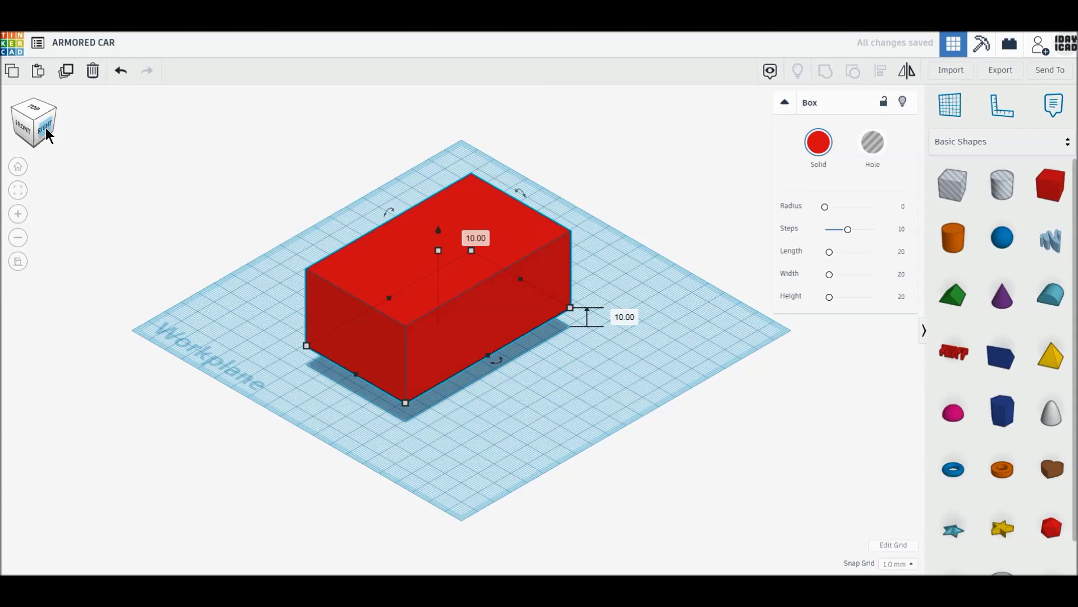
left_click(36, 111)
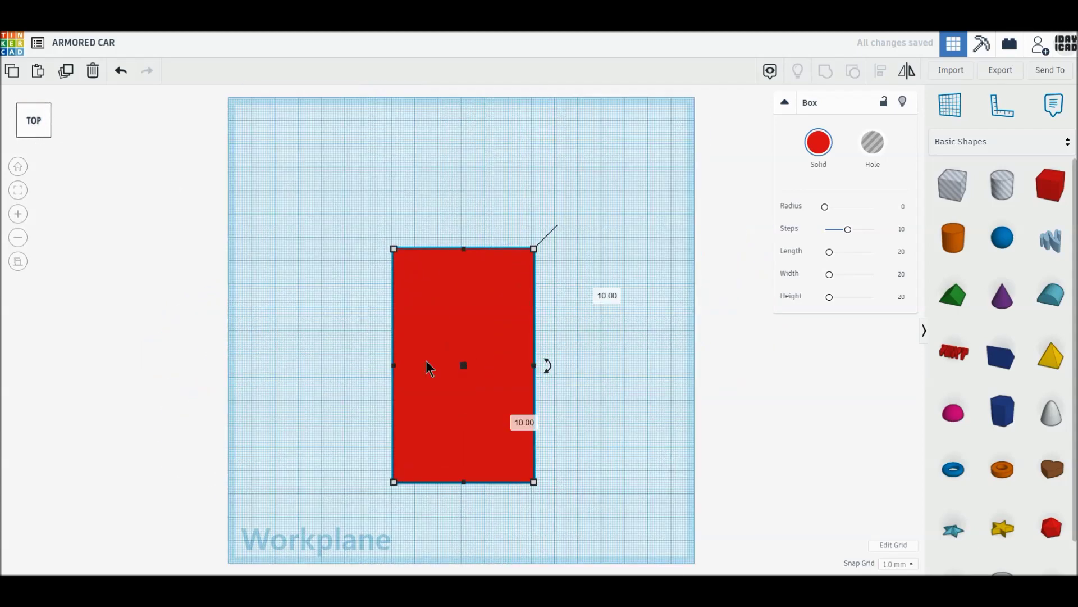
Step: Reposition the raised box on the grid and check it from the right side
left_click(313, 378)
left_click_drag(469, 417, 469, 388)
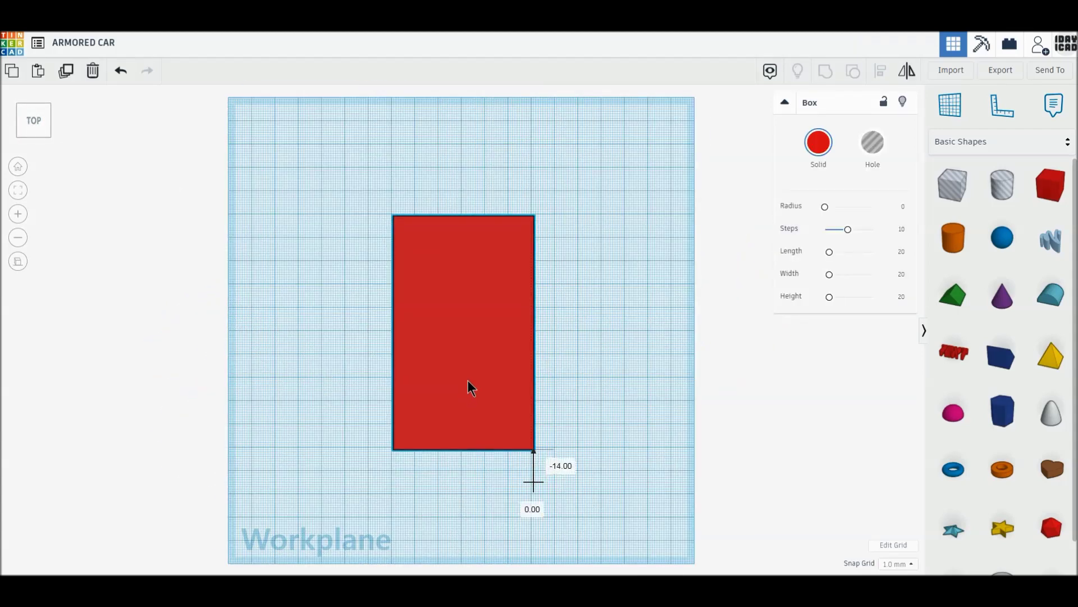
scroll(467, 380, "up", 3)
scroll(467, 381, "down", 1)
scroll(467, 382, "down", 1)
scroll(466, 382, "down", 1)
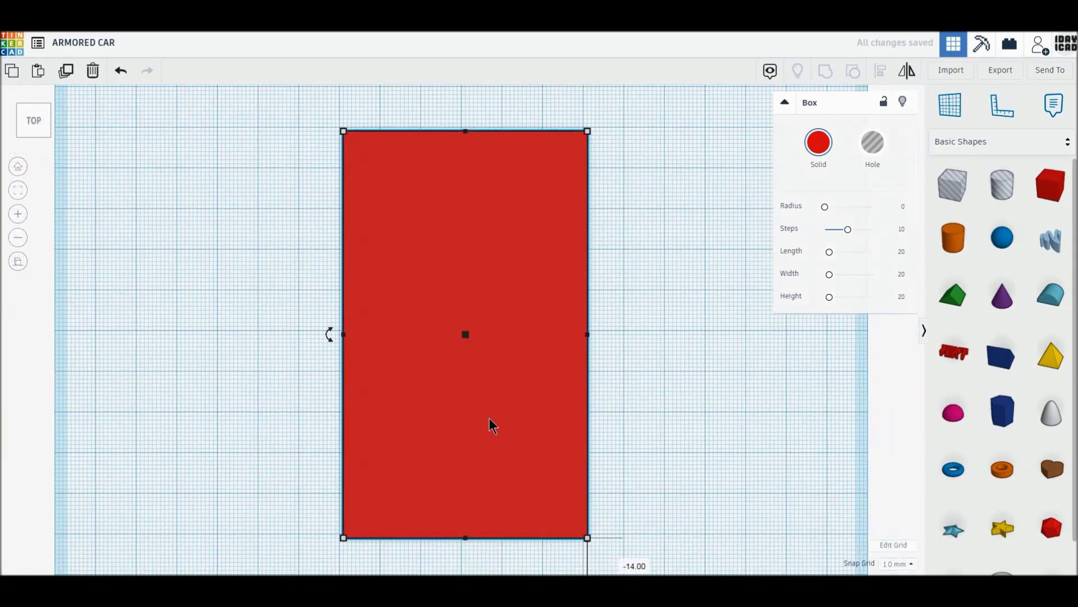
left_click_drag(556, 434, 554, 431)
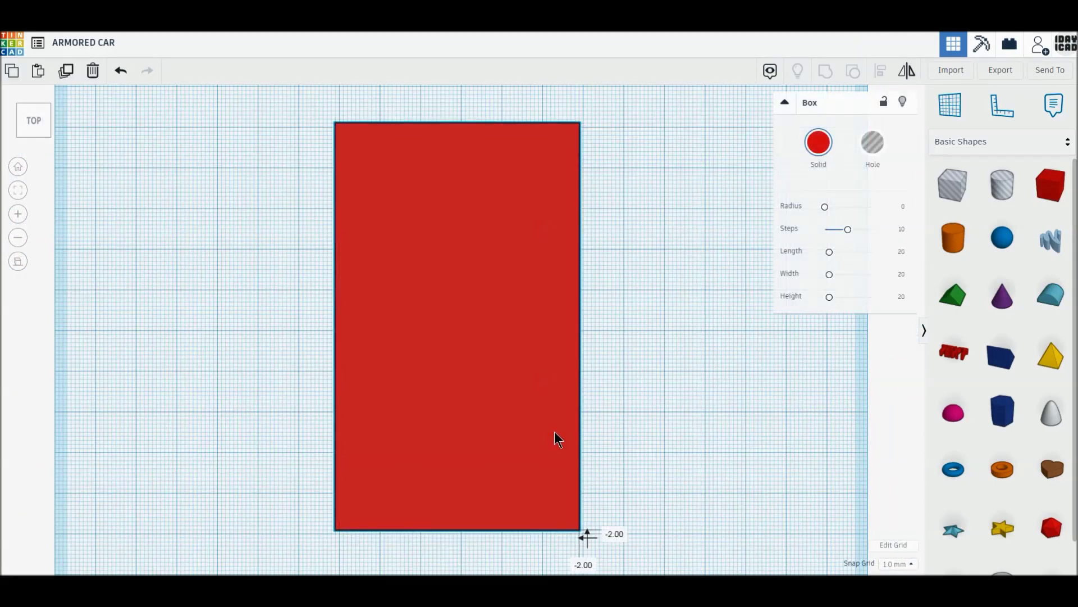
left_click(669, 443)
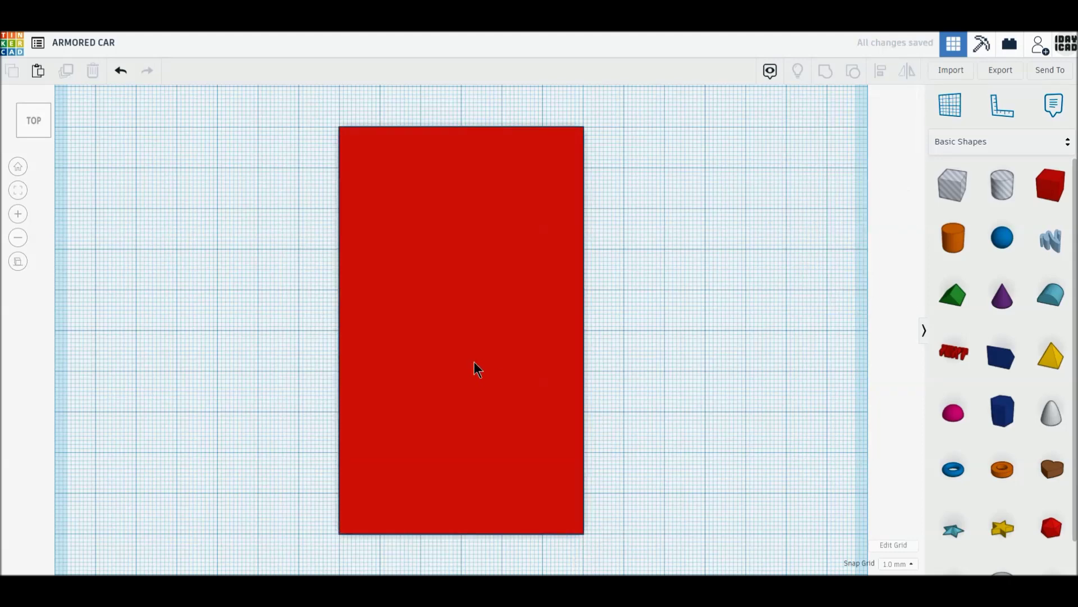
left_click(56, 122)
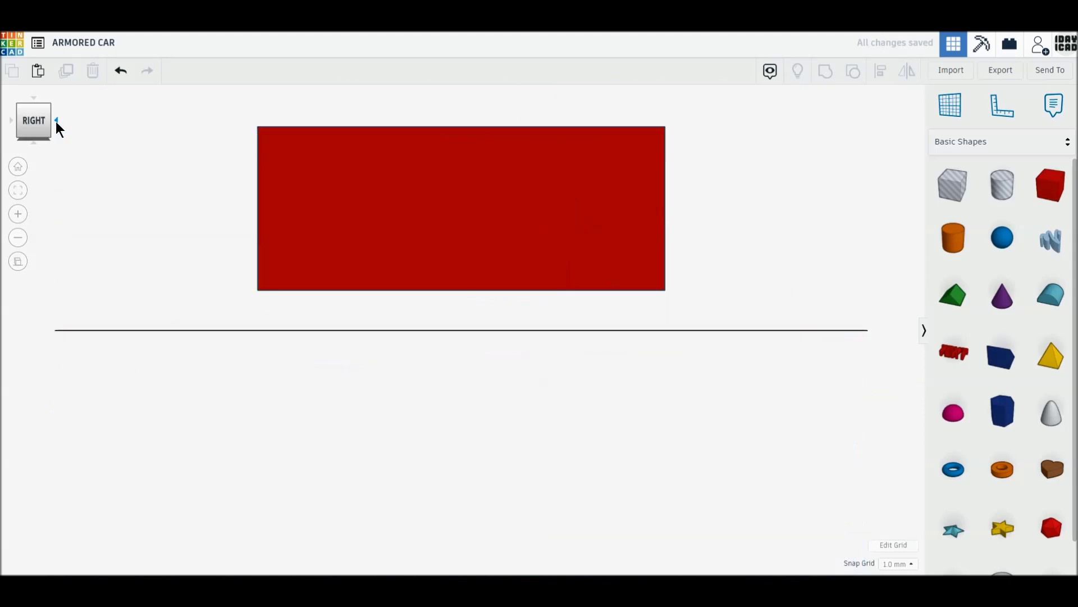
middle_click_drag(243, 356, 248, 424)
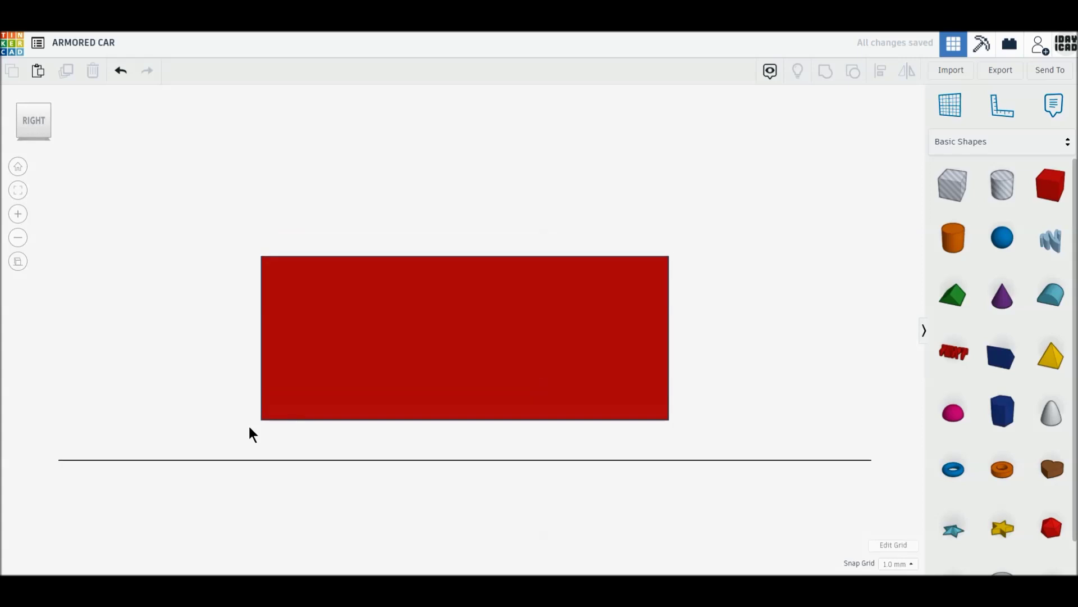
left_click(33, 107)
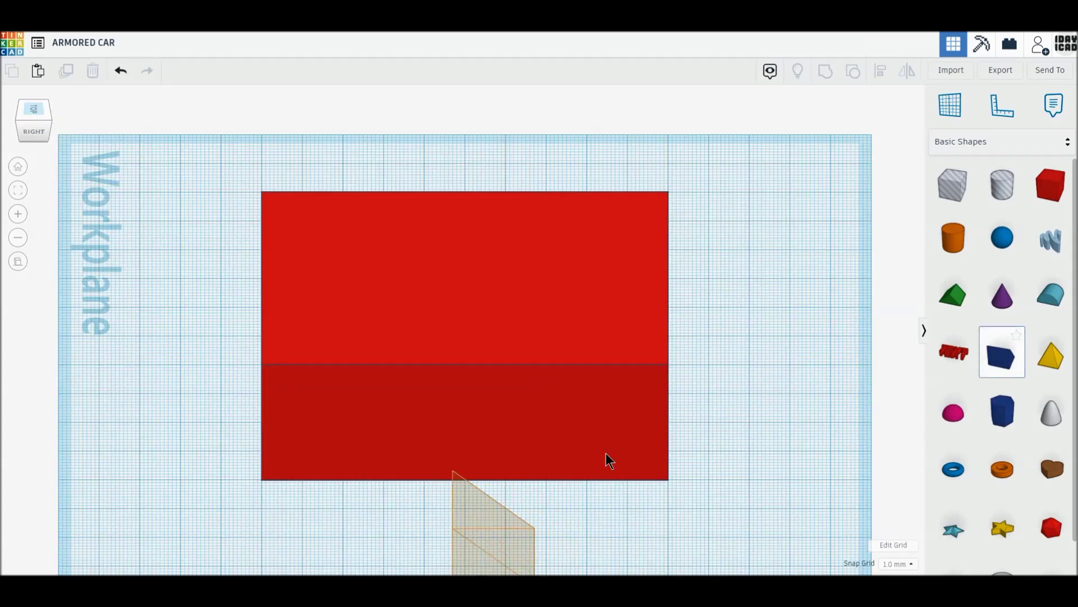
Step: Add a wedge and a box hole beside the body, making the wedge a hole
left_click_drag(1001, 356, 494, 528)
left_click_drag(968, 214, 607, 539)
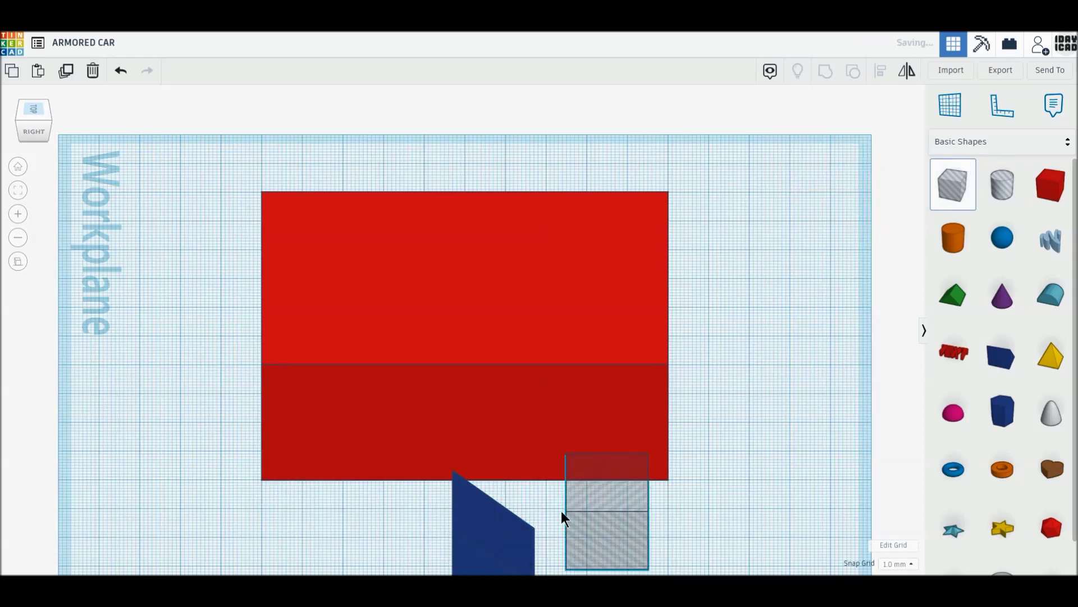
middle_click_drag(563, 513, 604, 428)
left_click(531, 450)
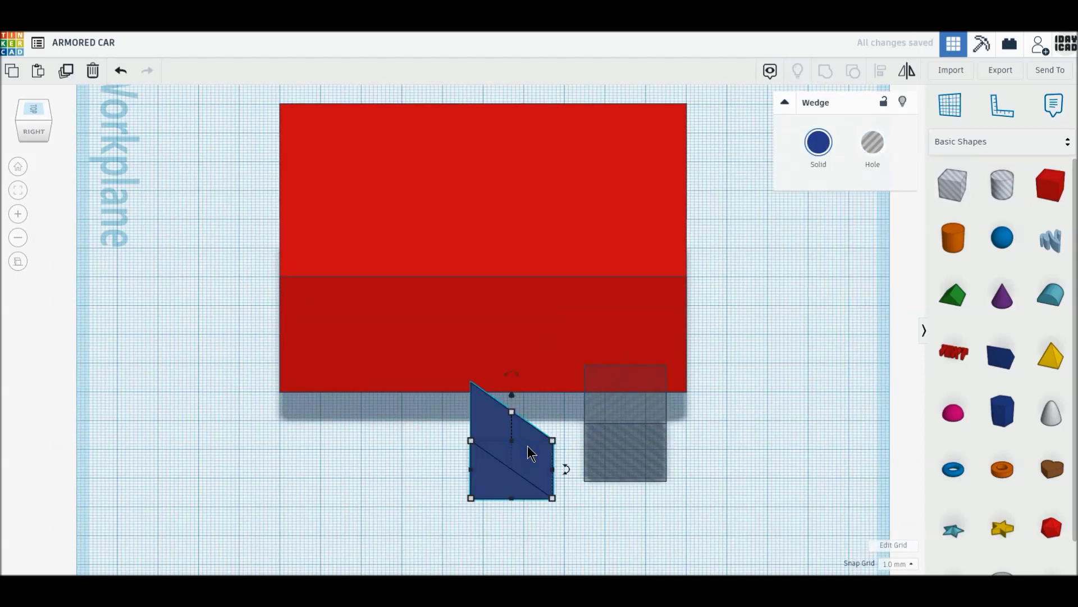
left_click(867, 148)
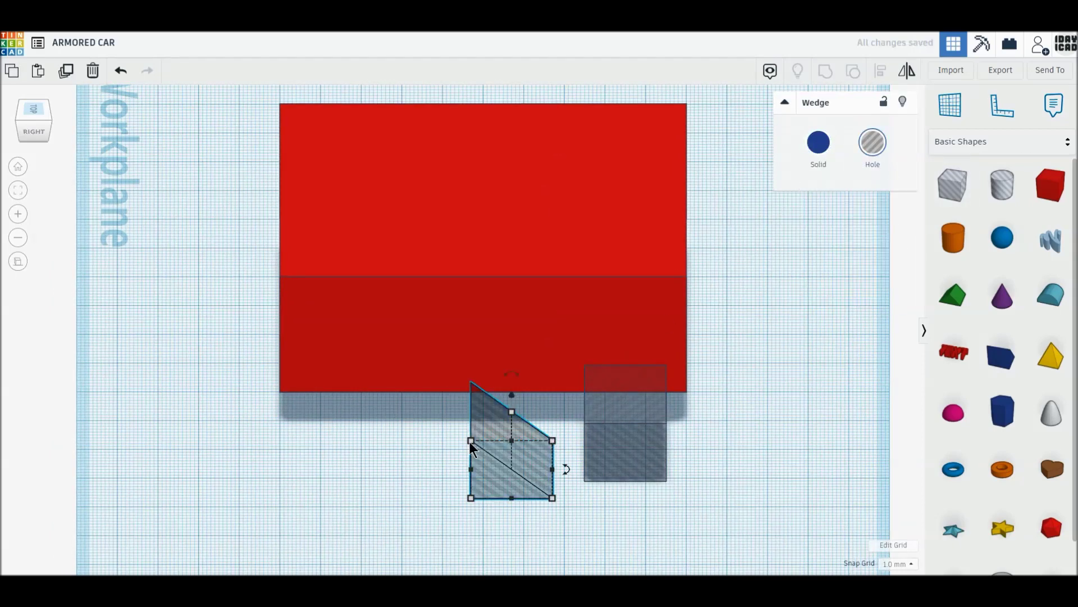
mouse_move(471, 440)
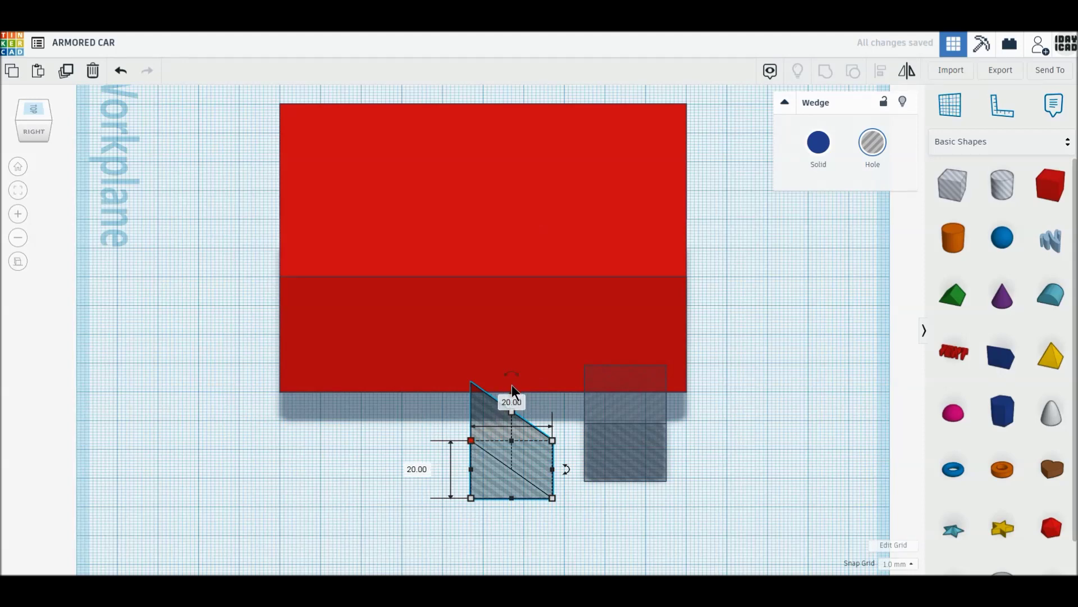
Step: Rotate the wedge hole 180° and lift it into the red body's end
right_click_drag(511, 386, 401, 392)
mouse_move(407, 396)
left_mouse_down()
mouse_move(399, 425)
mouse_move(431, 468)
mouse_move(413, 456)
left_mouse_up()
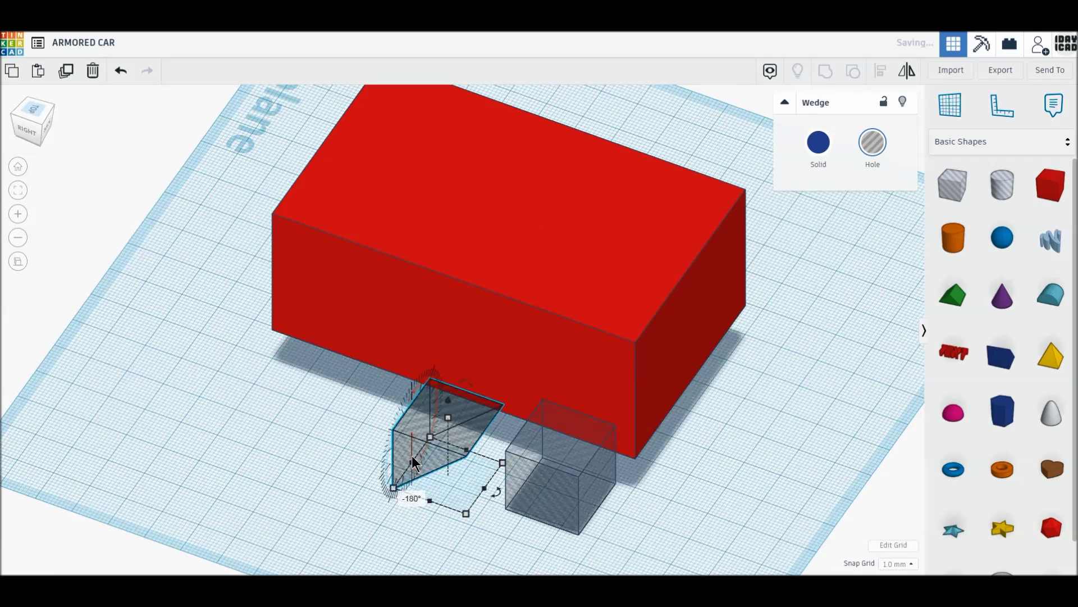
left_click(35, 137)
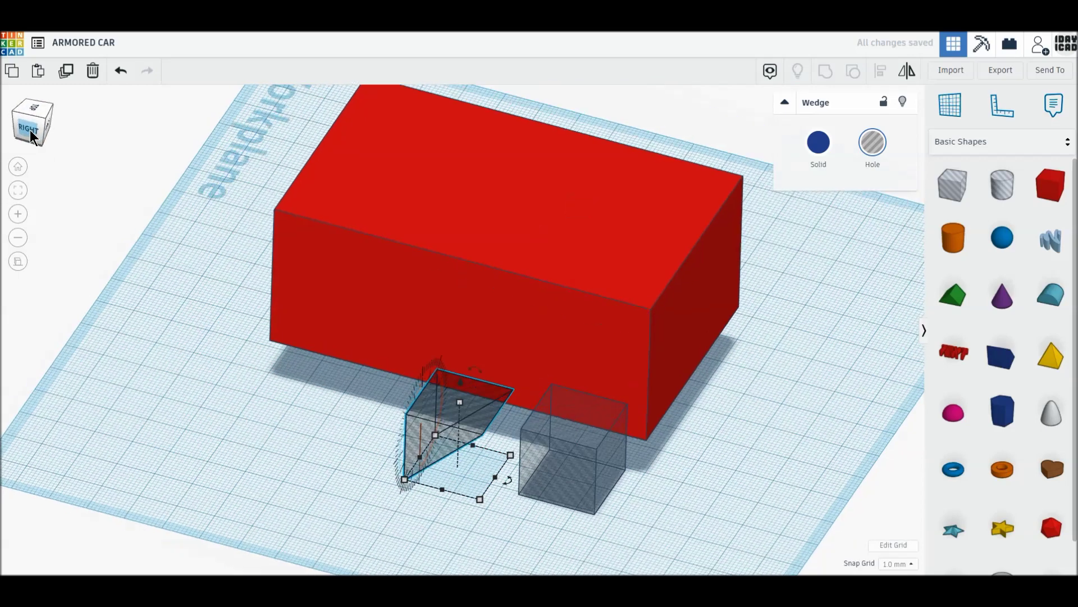
left_click_drag(484, 378, 292, 372)
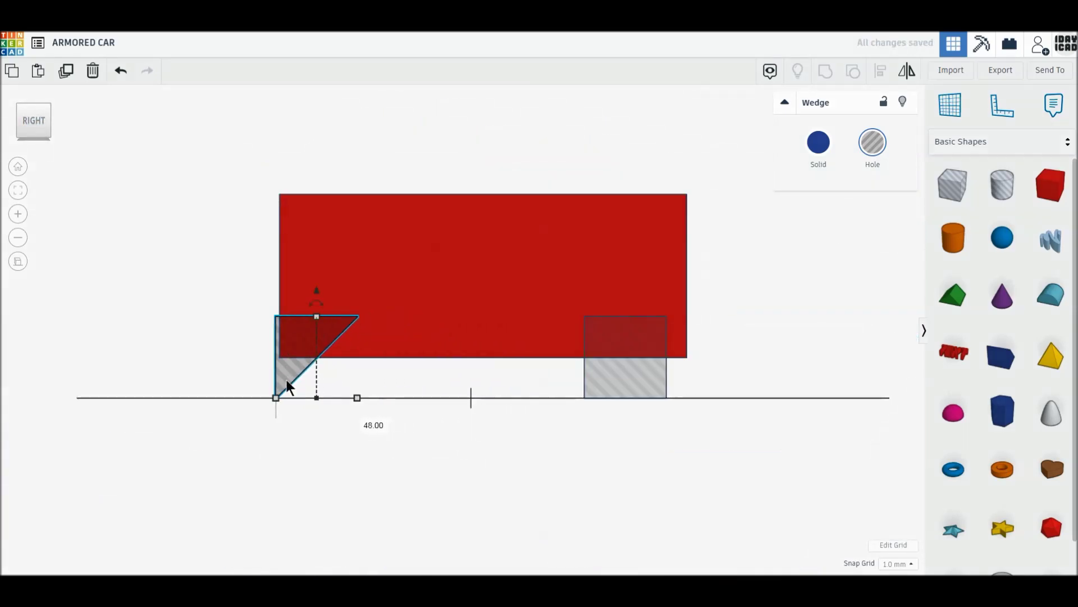
key("Right")
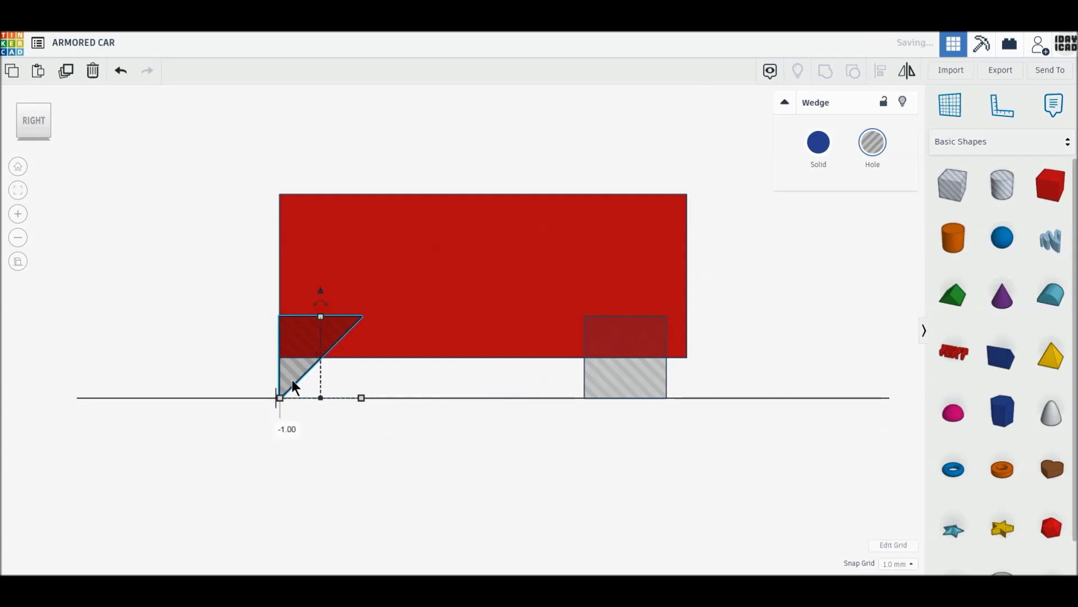
mouse_move(322, 294)
left_mouse_down()
mouse_move(321, 185)
mouse_move(323, 247)
left_mouse_up()
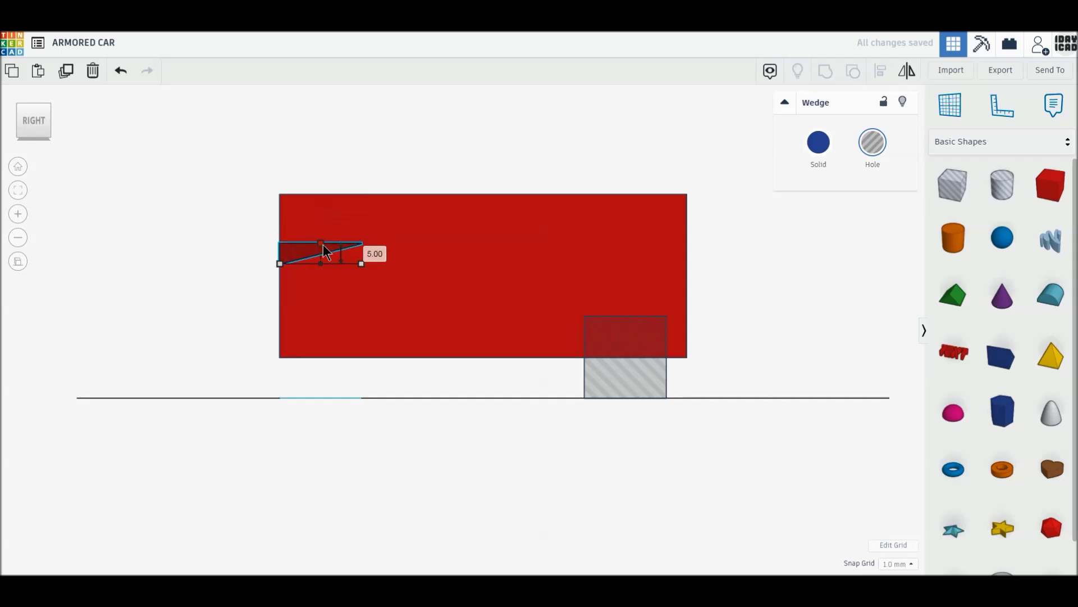
Step: Resize the wedge hole to 30 by 60 on the body's left end, box hole alongside
left_click(32, 105)
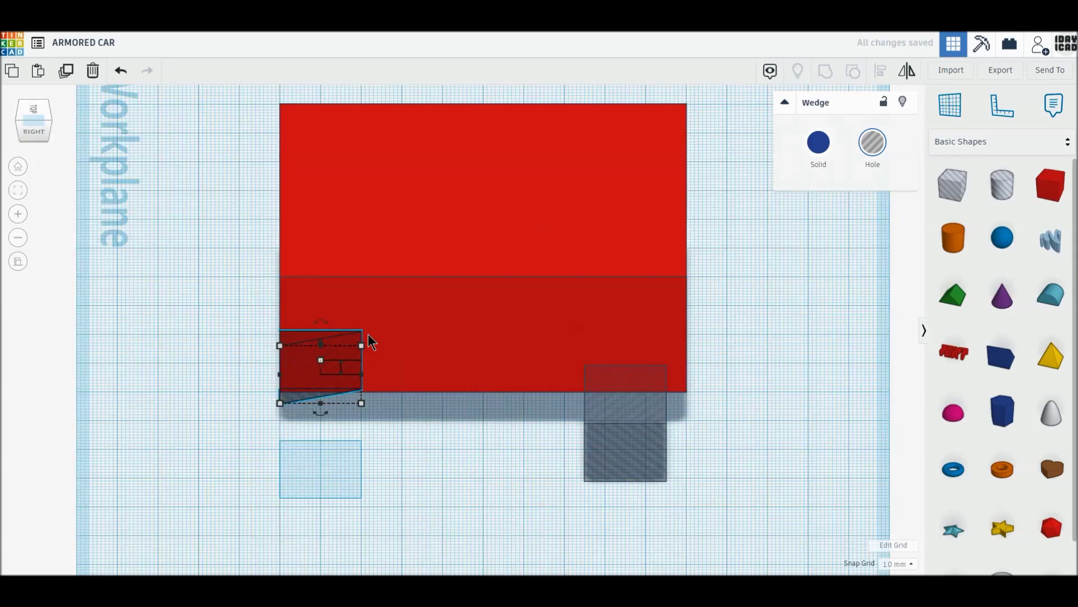
left_click(325, 441)
type("40")
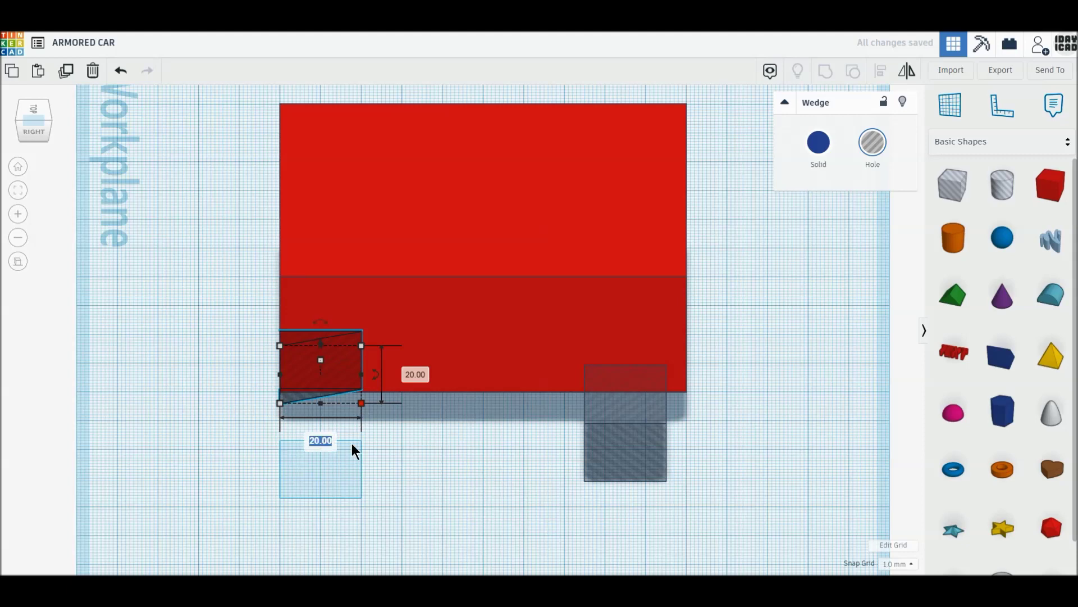
key("Return")
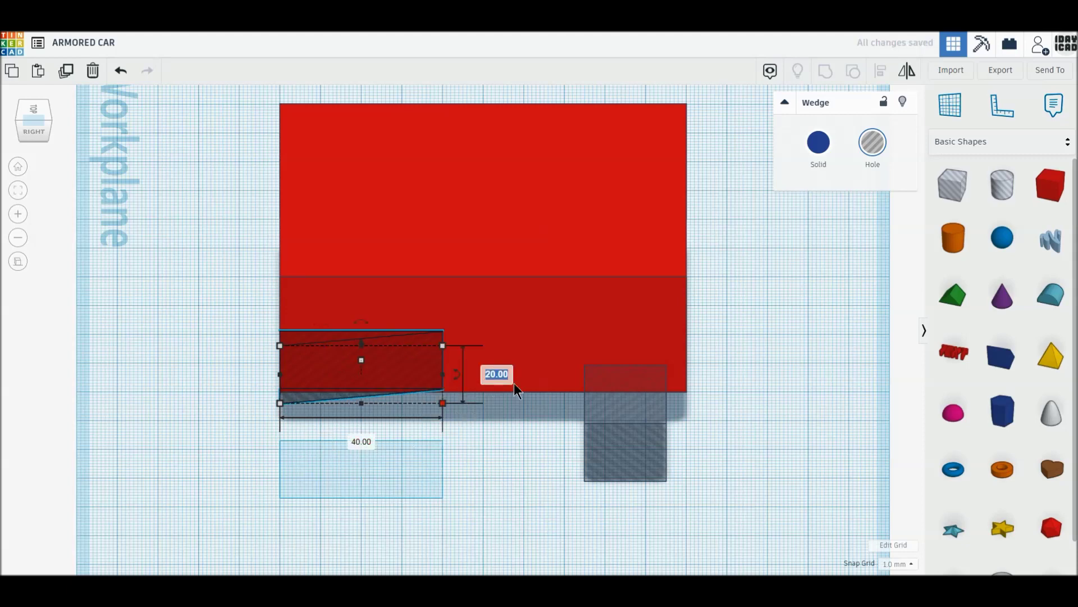
type("60")
key("Return")
left_click(368, 555)
type("30")
key("Return")
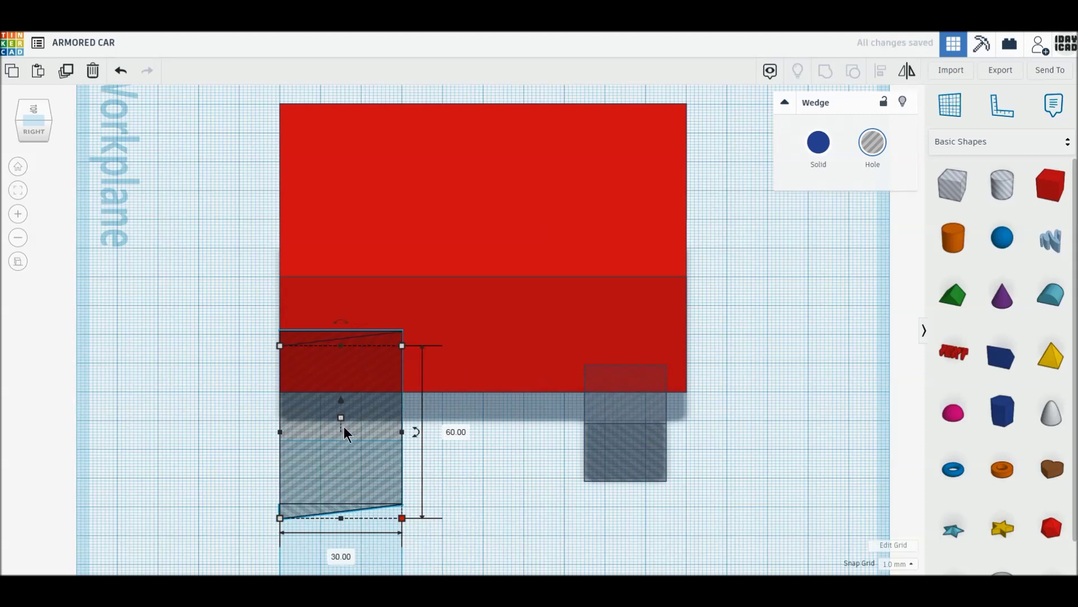
left_click_drag(369, 473, 367, 281)
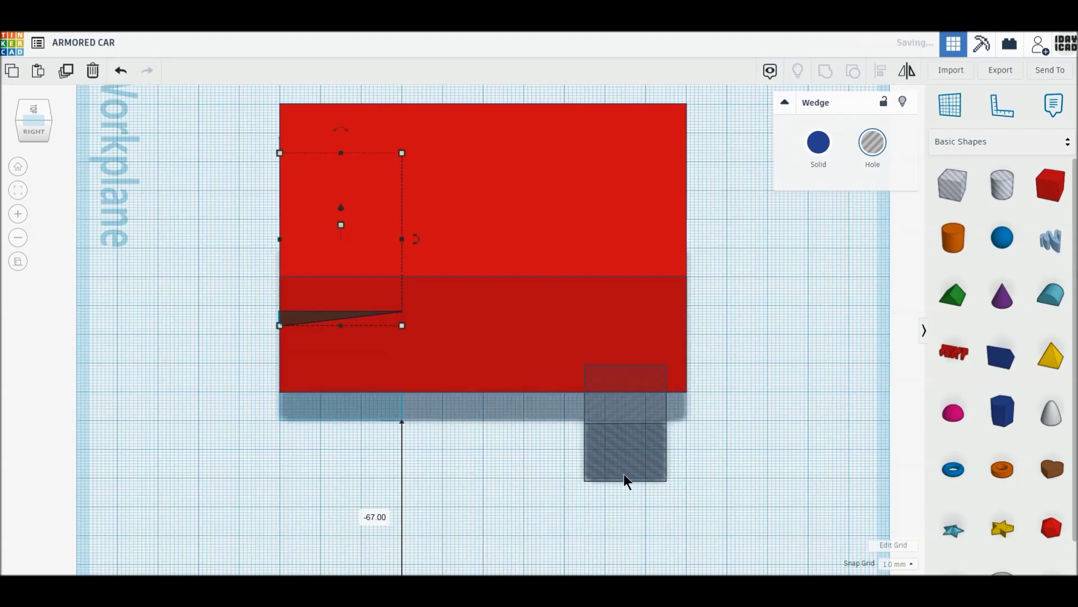
left_click_drag(630, 471, 324, 467)
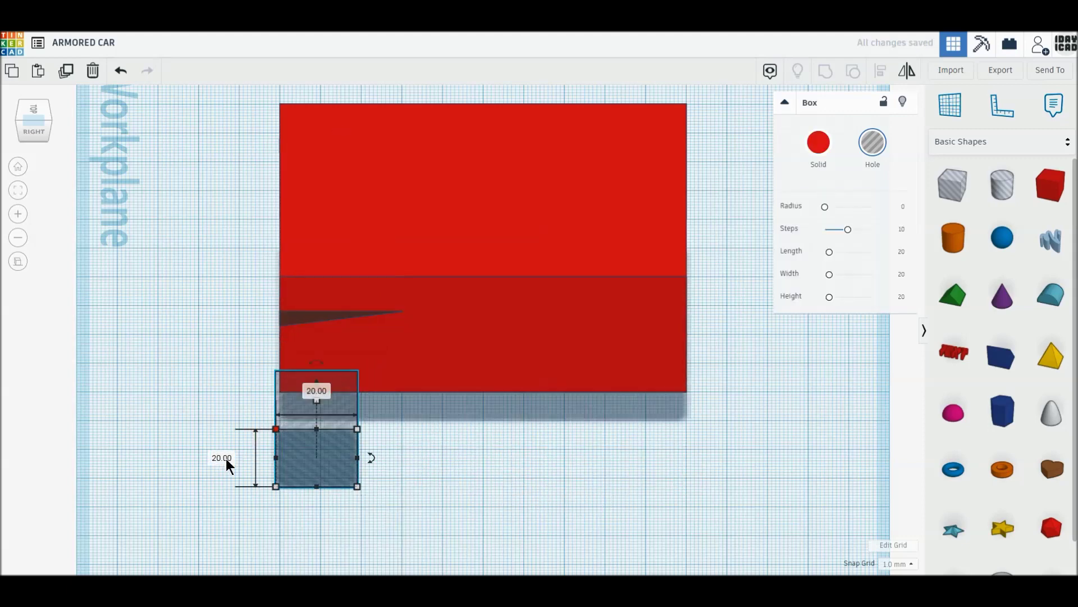
Step: Set the box hole to 60, raise it into the body's top-left corner and widen it
left_click(230, 460)
type("60")
key("Return")
mouse_move(303, 465)
left_mouse_down()
mouse_move(305, 382)
mouse_move(305, 396)
left_mouse_up()
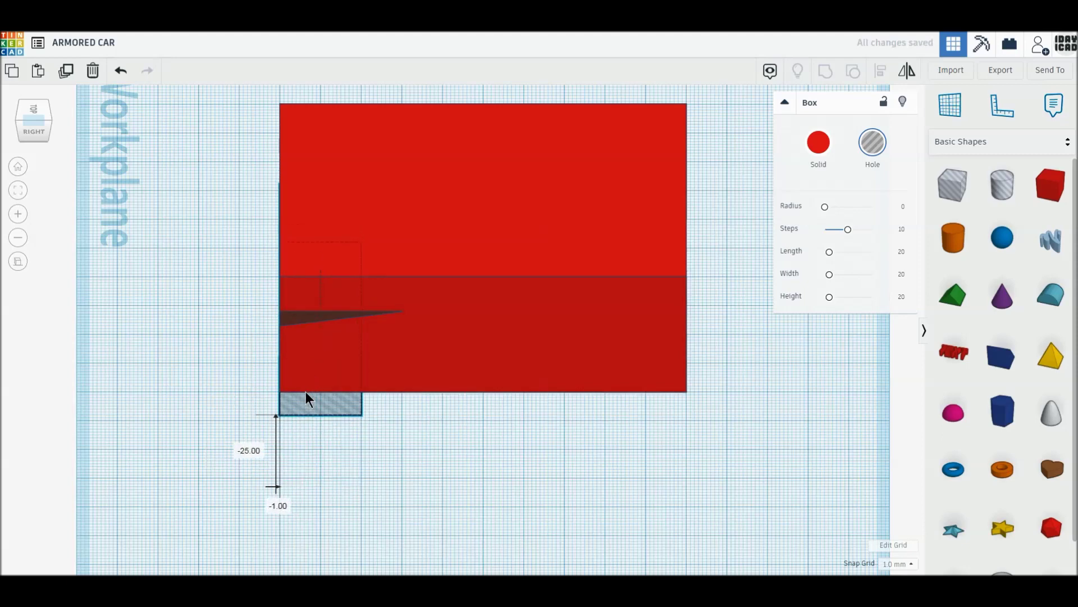
left_click(34, 130)
left_click_drag(319, 292, 321, 134)
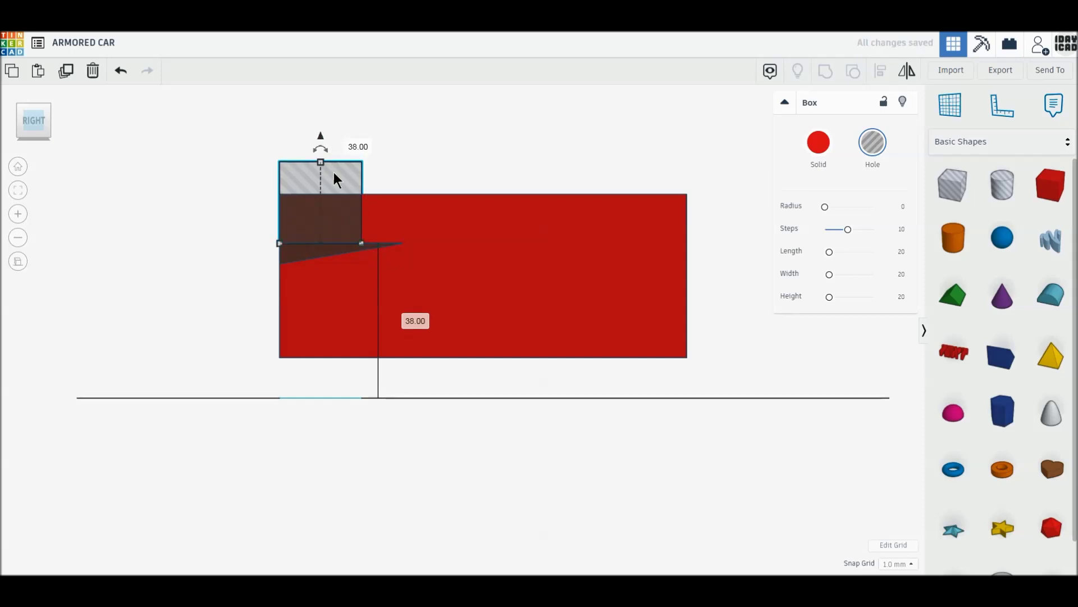
left_click_drag(321, 163, 321, 195)
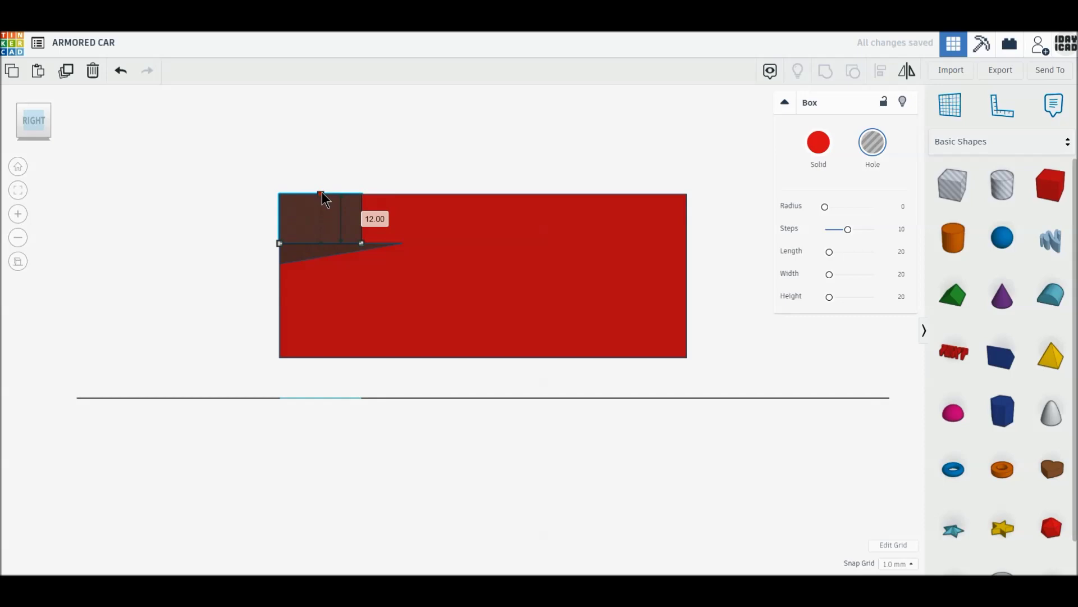
left_click(34, 108)
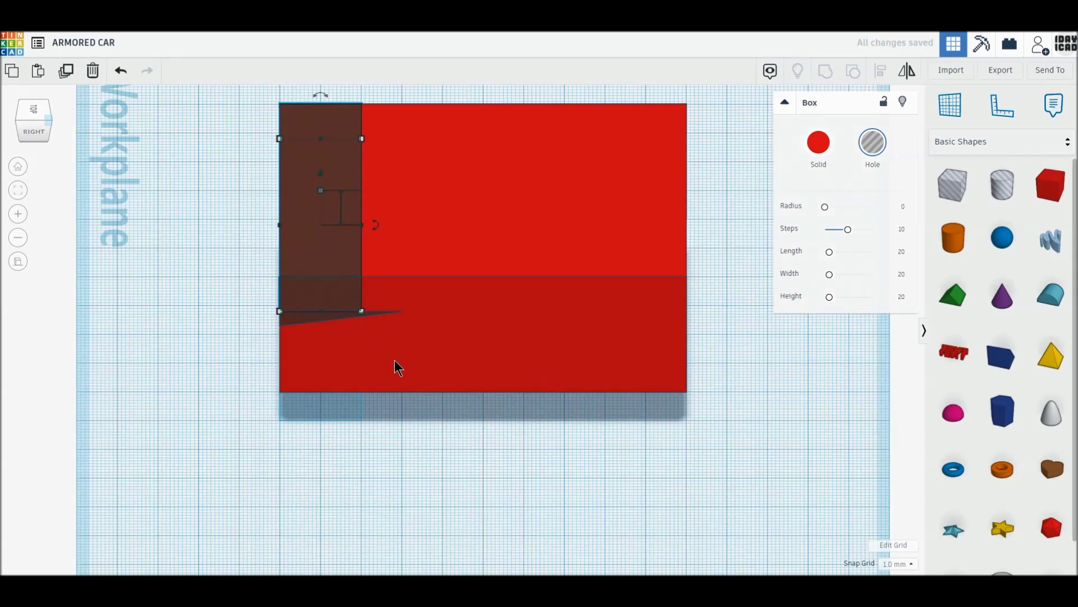
left_click_drag(363, 325, 402, 292)
Step: Duplicate the wedge hole and slide the copy right beside the notch
left_click(292, 386)
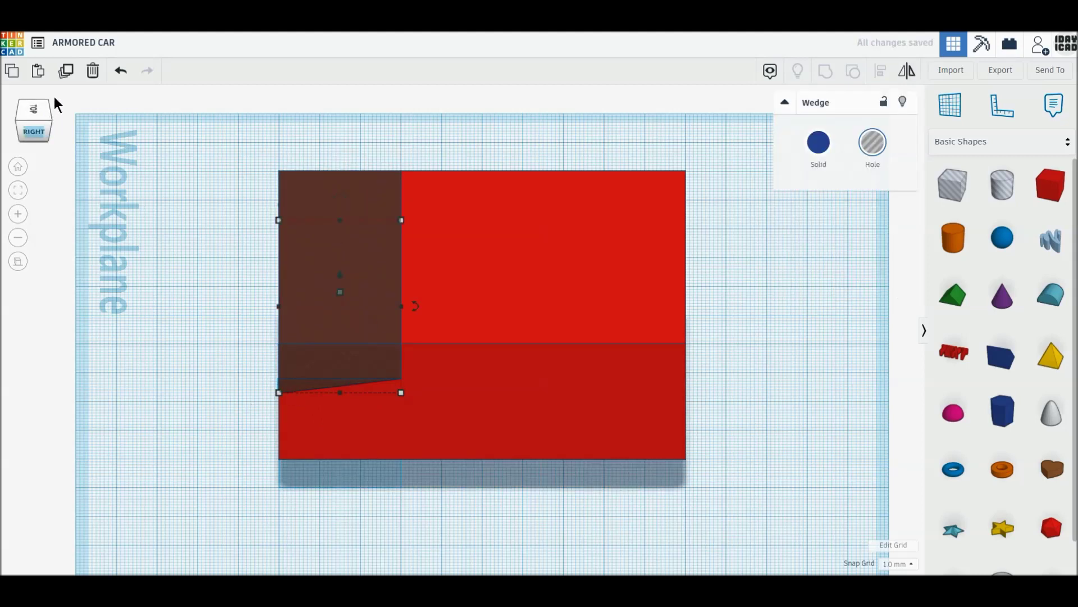
left_click(66, 71)
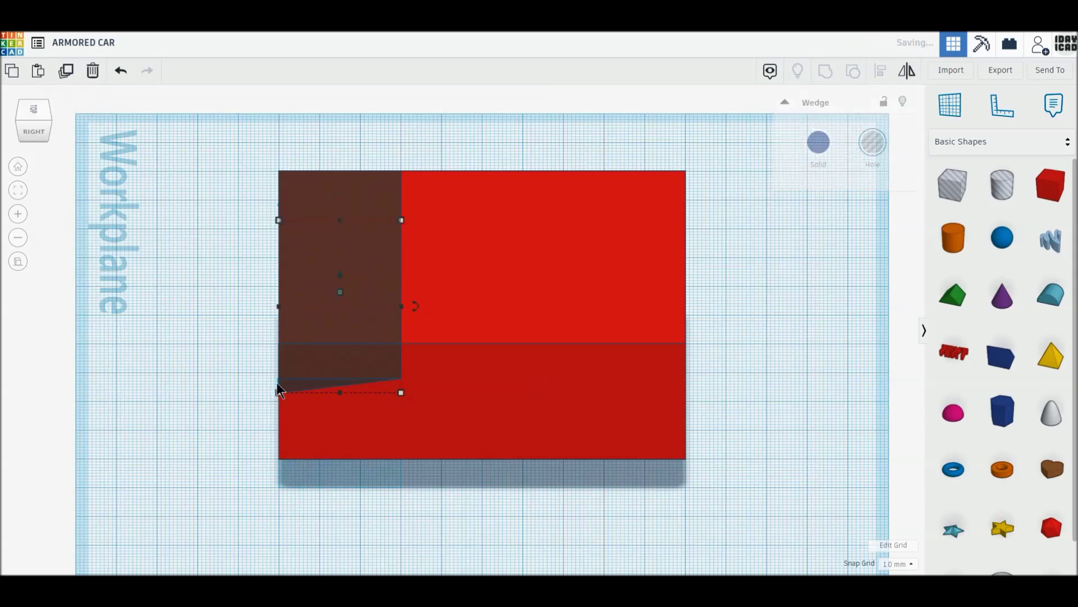
left_click_drag(291, 387, 409, 389)
Step: Lift the copied wedge hole, make it taller, and set its length to 5 mm
left_click_drag(462, 274, 463, 260)
left_click(35, 133)
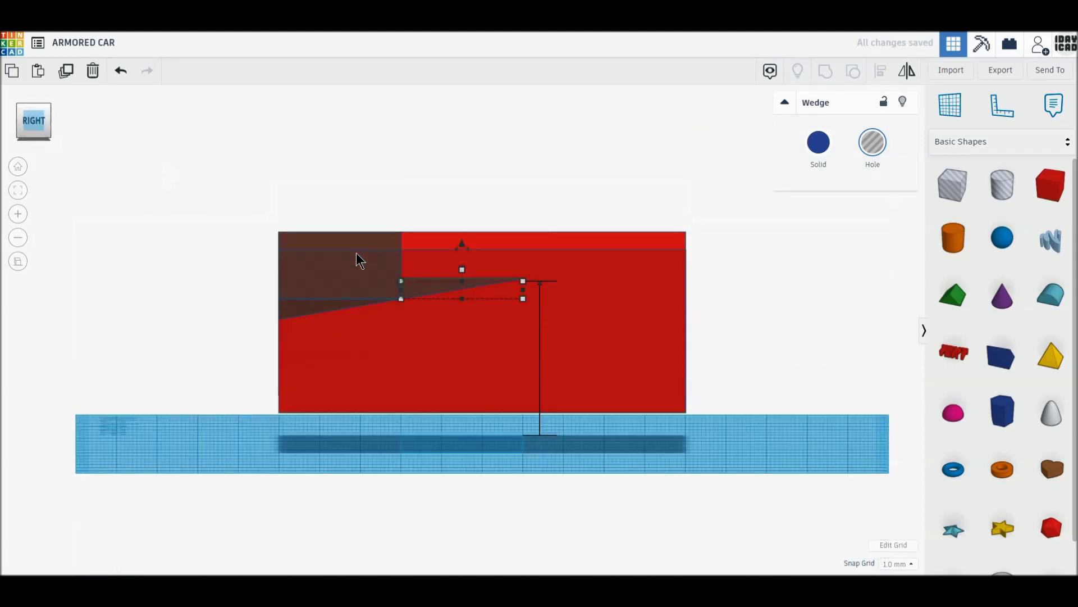
left_click_drag(463, 269, 463, 241)
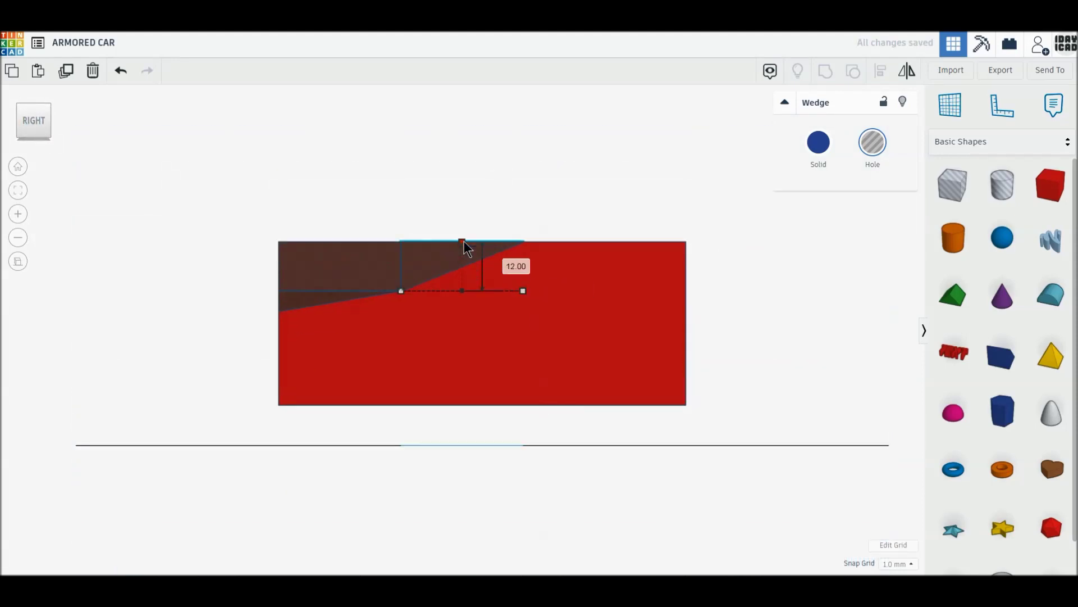
left_click(463, 291)
type("5")
key("Return")
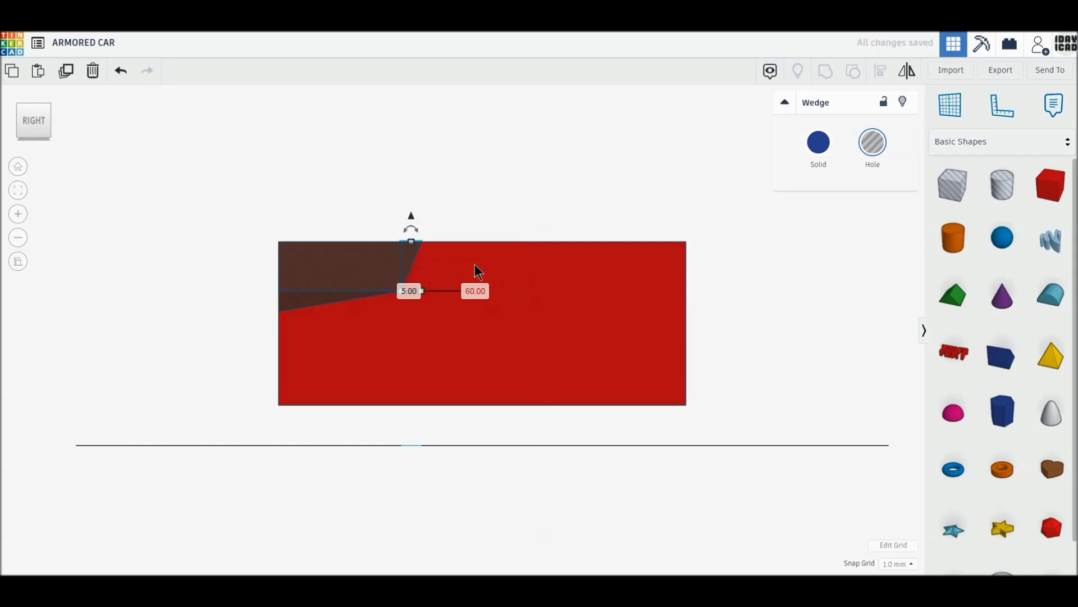
Step: Duplicate the thin wedge hole
left_click(428, 217)
left_click(416, 256)
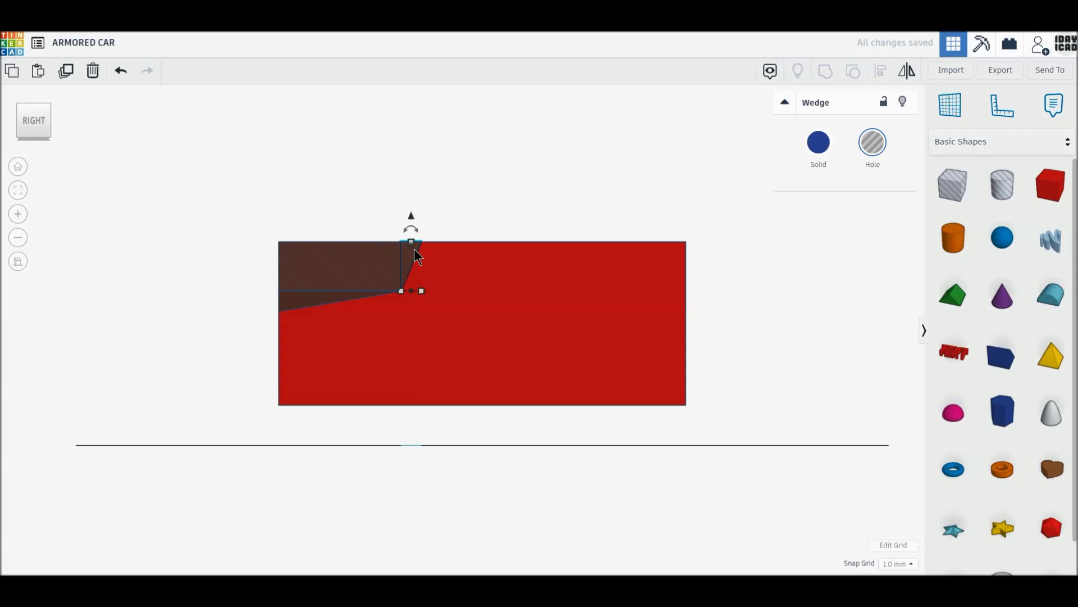
left_click(66, 72)
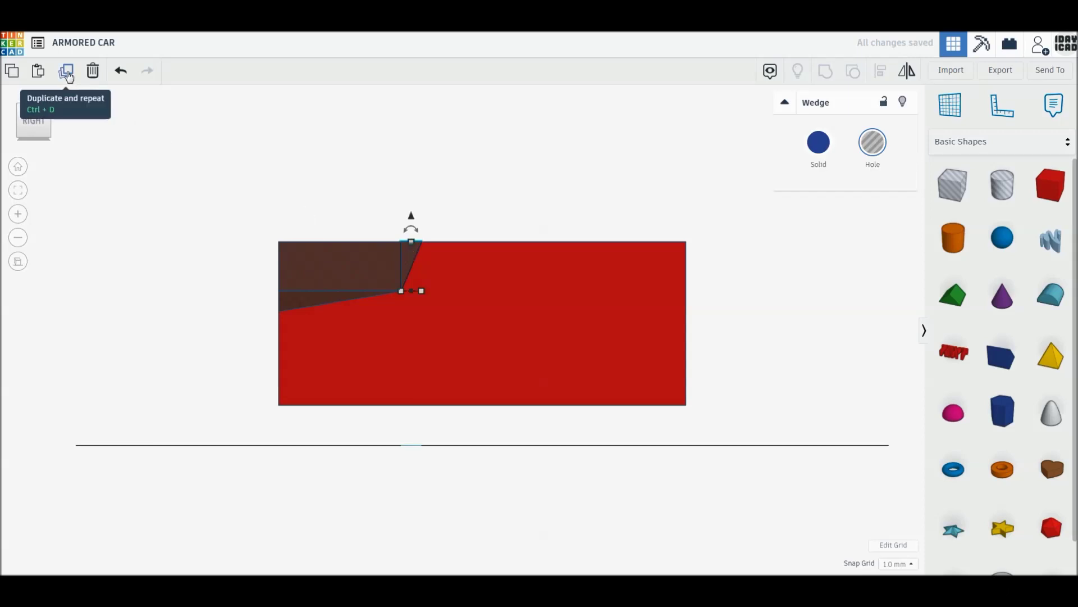
Step: Move the wedge copy to the body's top right end and mirror it left-to-right
left_click_drag(407, 255, 670, 256)
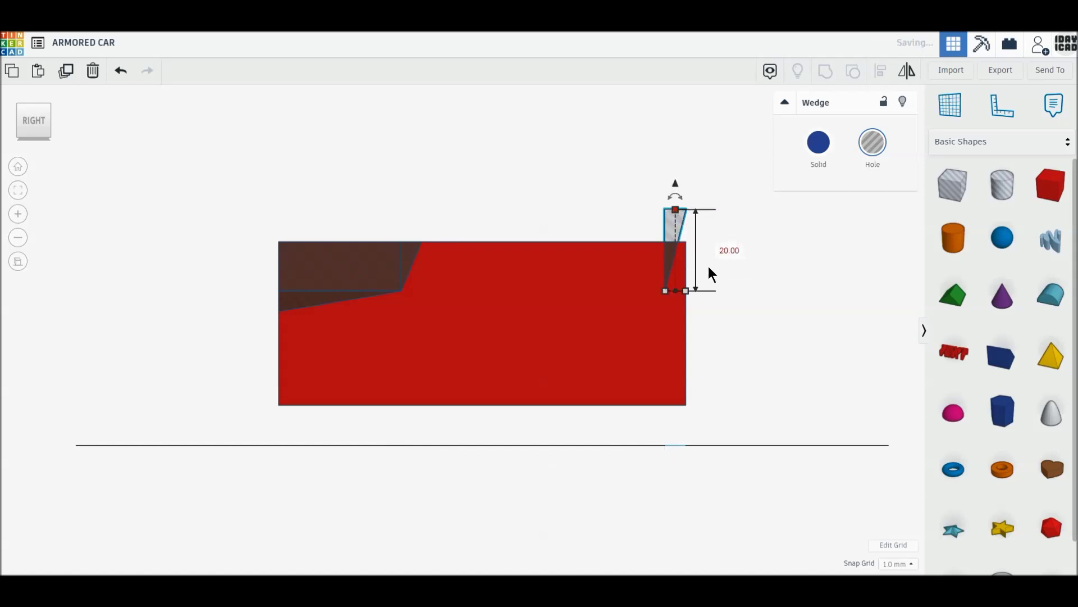
left_click_drag(675, 183, 678, 223)
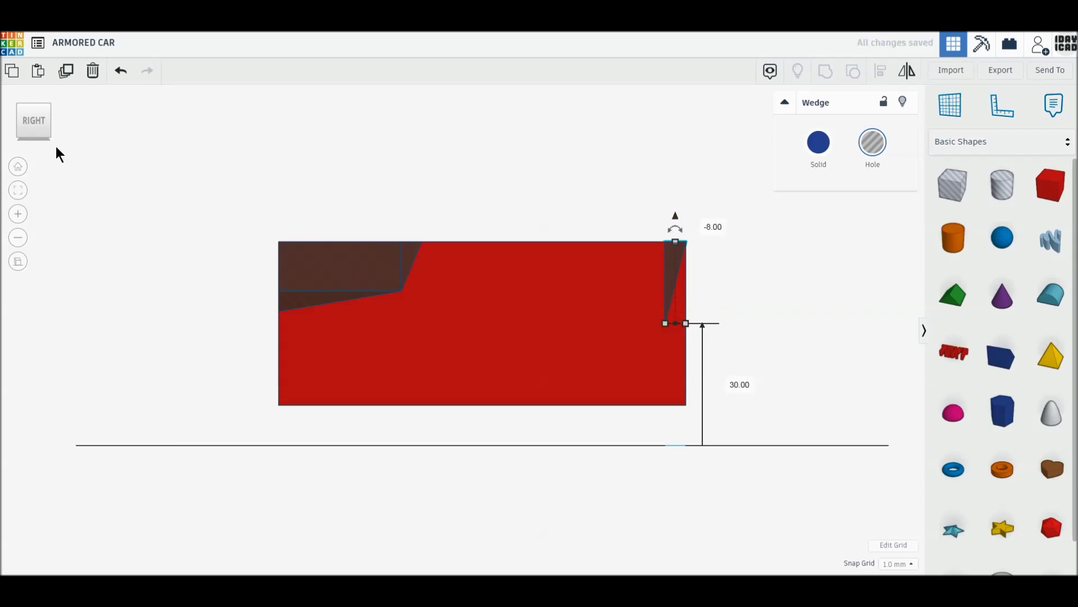
left_click(42, 112)
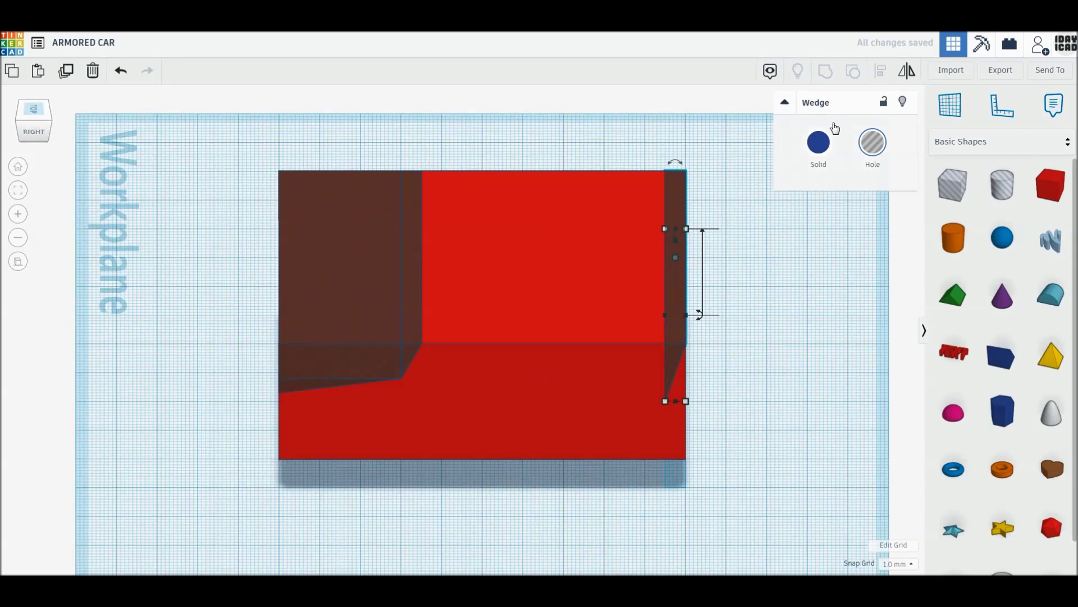
left_click(907, 73)
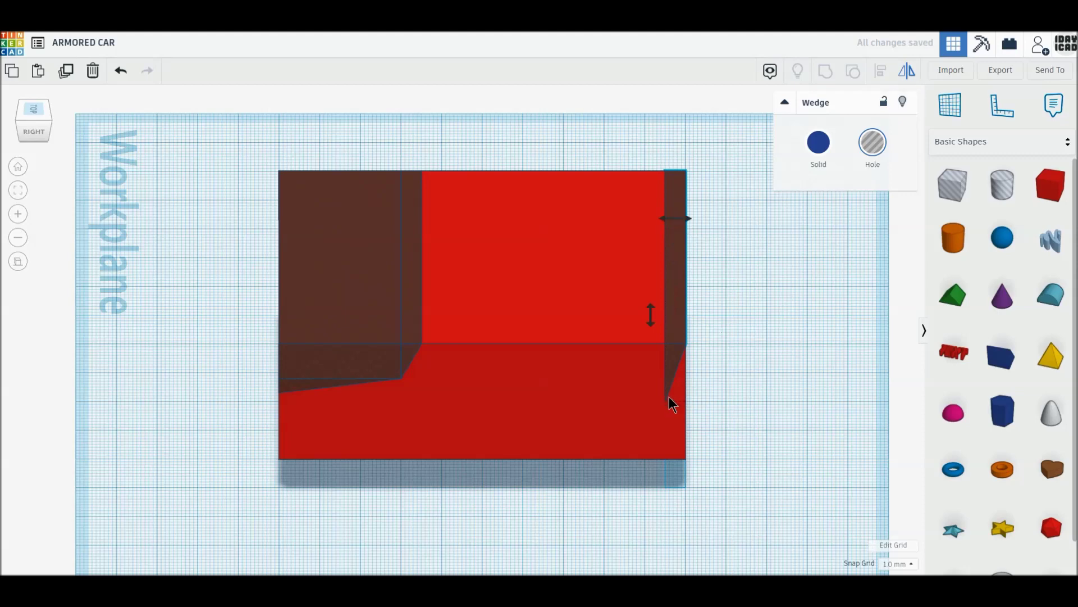
left_click(689, 220)
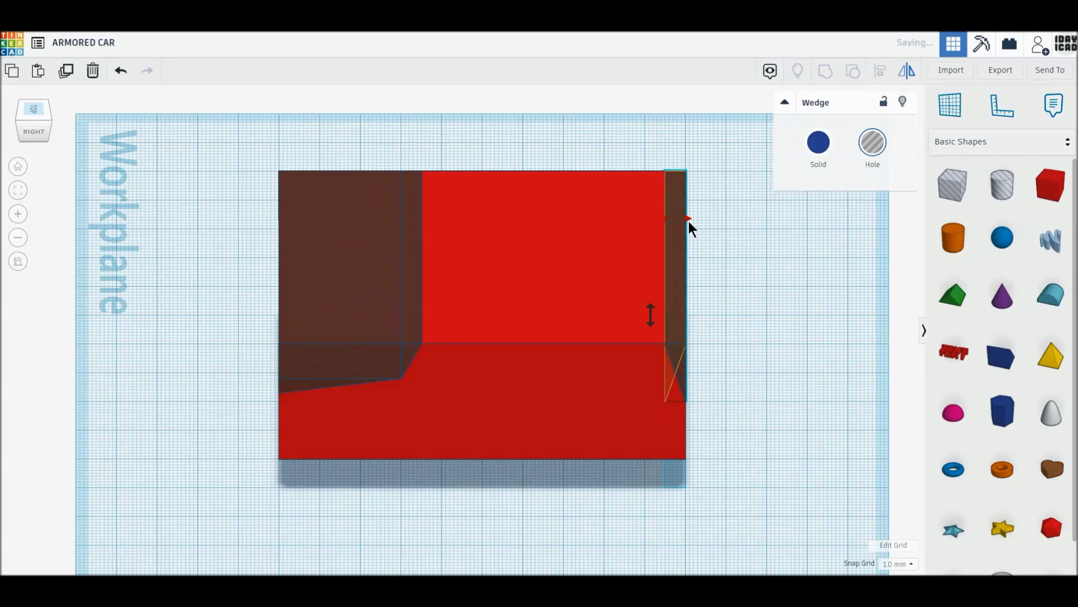
left_click(729, 258)
Step: Duplicate the right-end wedge and place the copy at the body's lower right corner
left_click(678, 355)
left_click(36, 130)
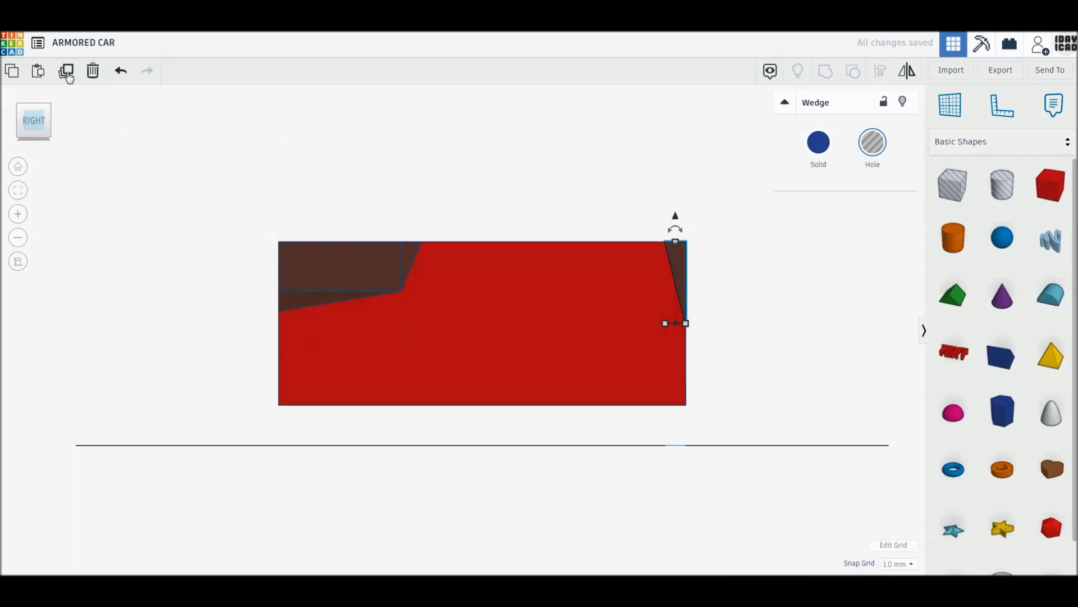
left_click(67, 77)
left_click_drag(676, 331, 679, 403)
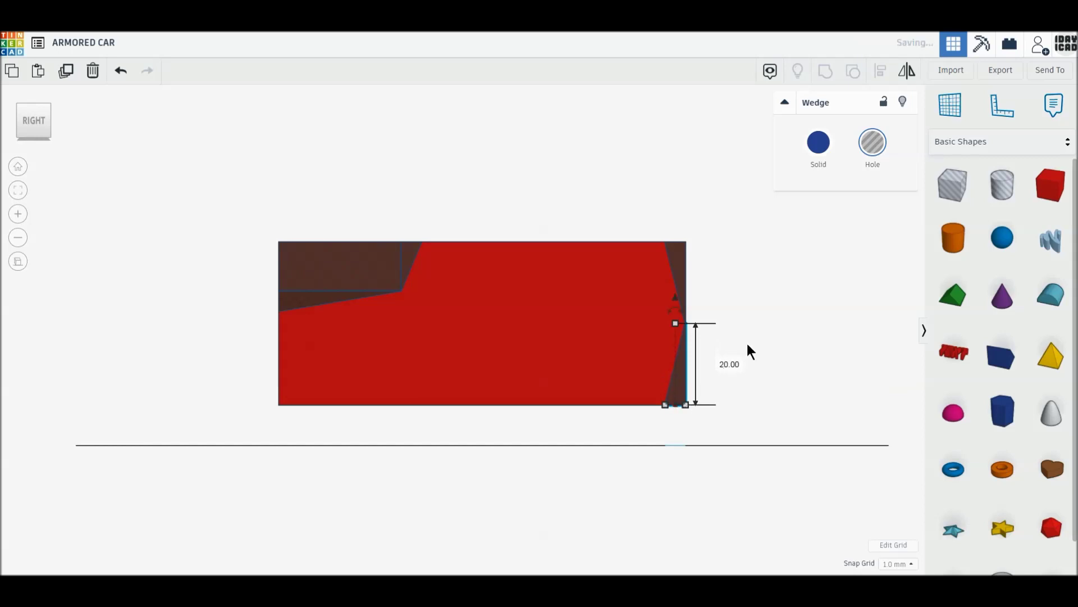
left_click(740, 293)
left_click(679, 369)
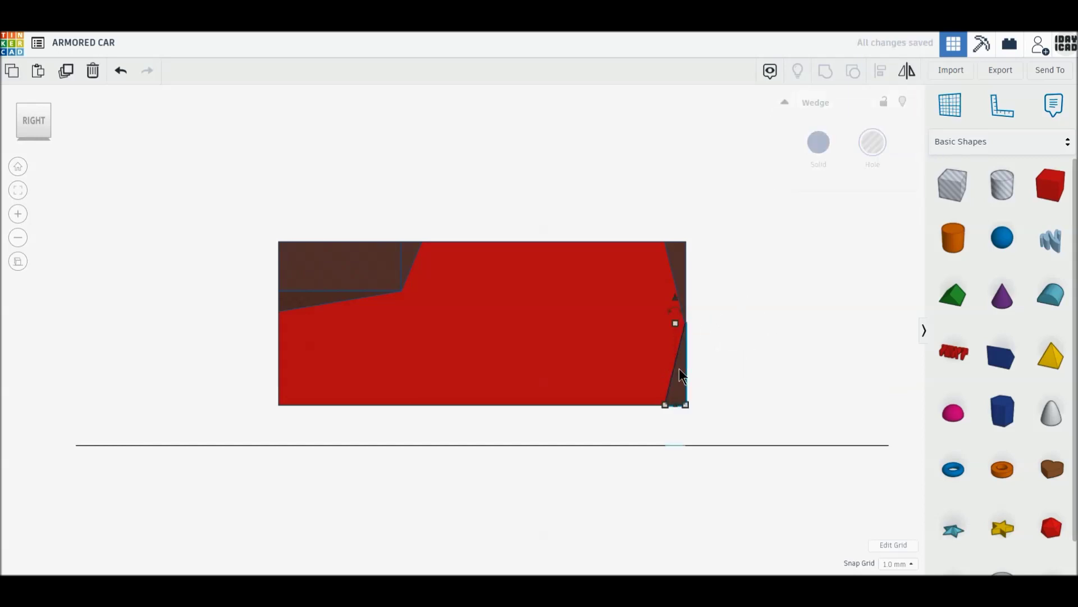
Step: Duplicate the lower right wedge hole and move the copy to the body's left end
left_click(66, 72)
left_click_drag(675, 395, 263, 386)
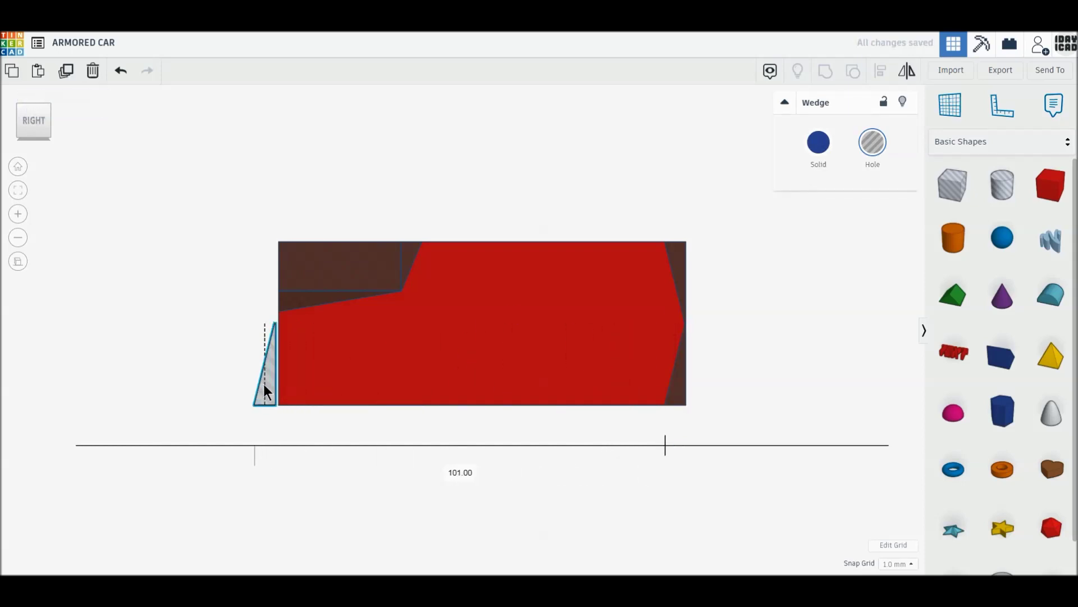
left_click_drag(262, 384, 267, 383)
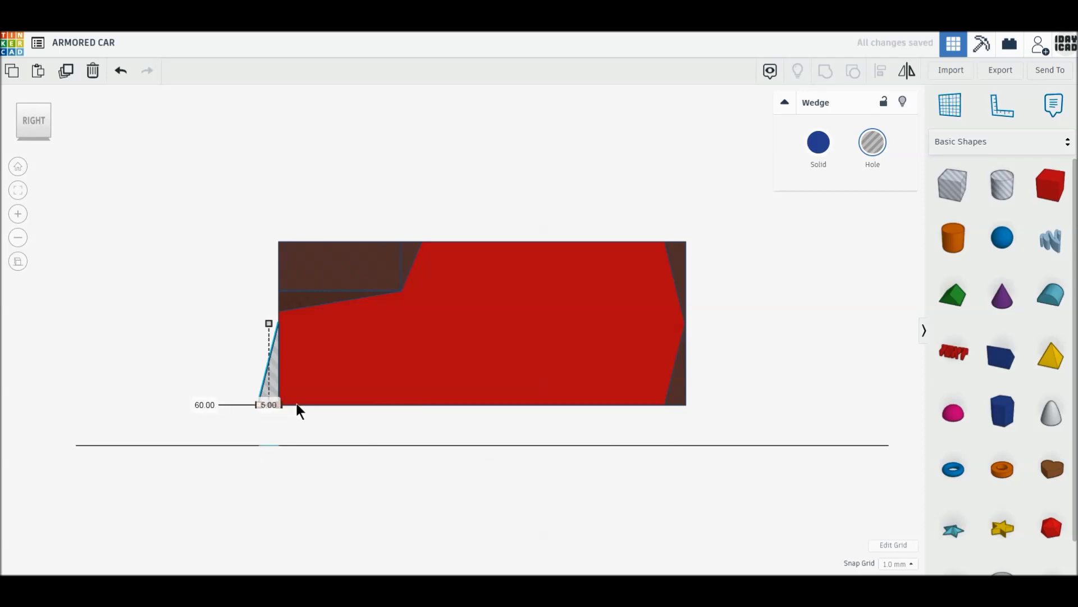
Step: Align the left wedge on the body's lower edge, then select both right-end wedges
left_click(32, 107)
left_click(34, 104)
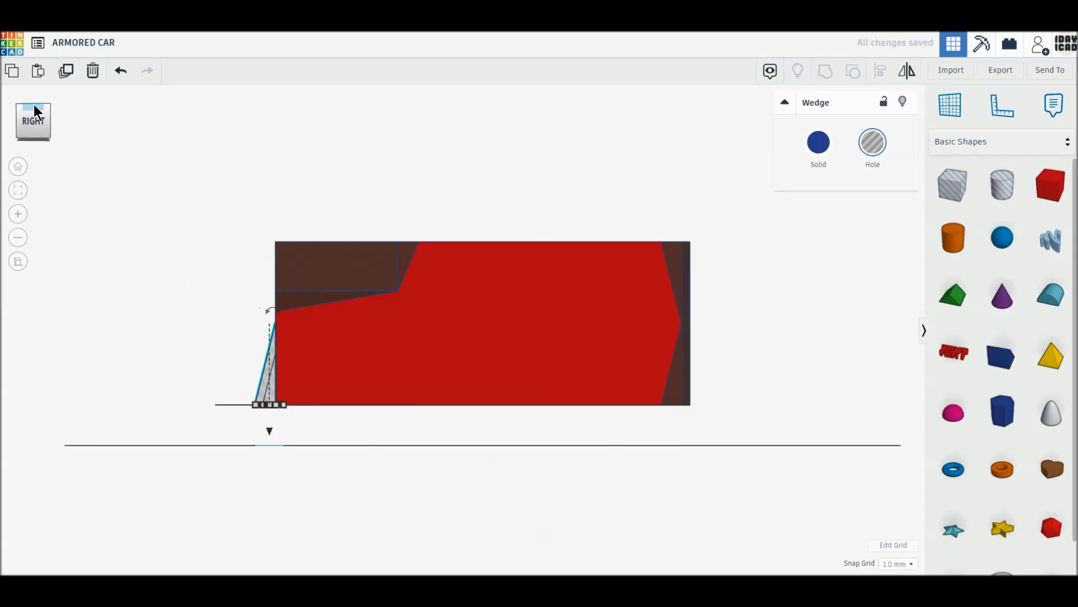
left_click(34, 135)
left_click_drag(262, 374, 299, 377)
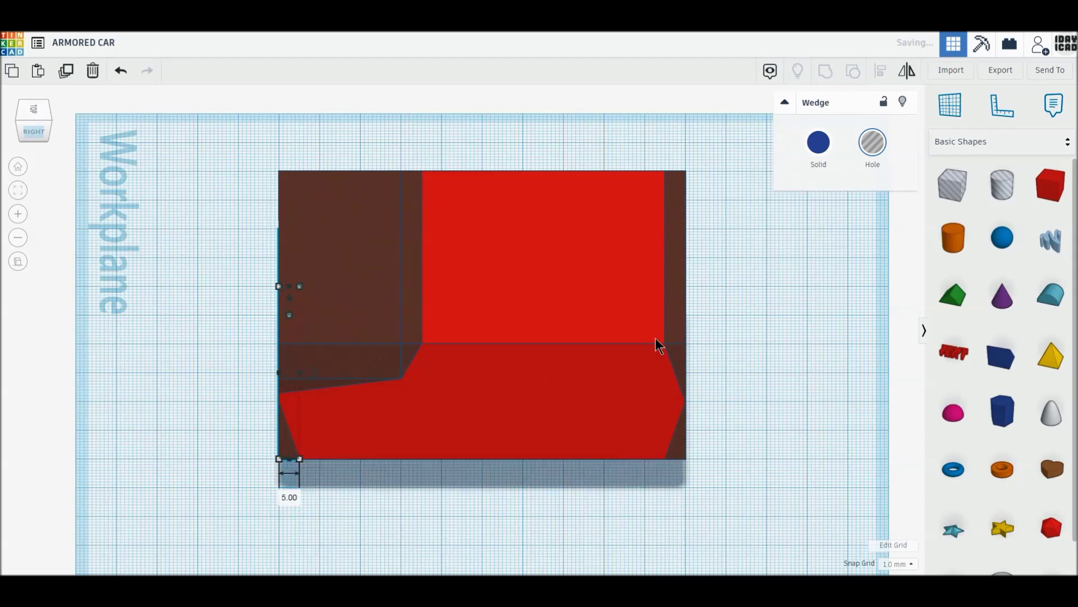
left_click(673, 322)
left_click(681, 439, "shift")
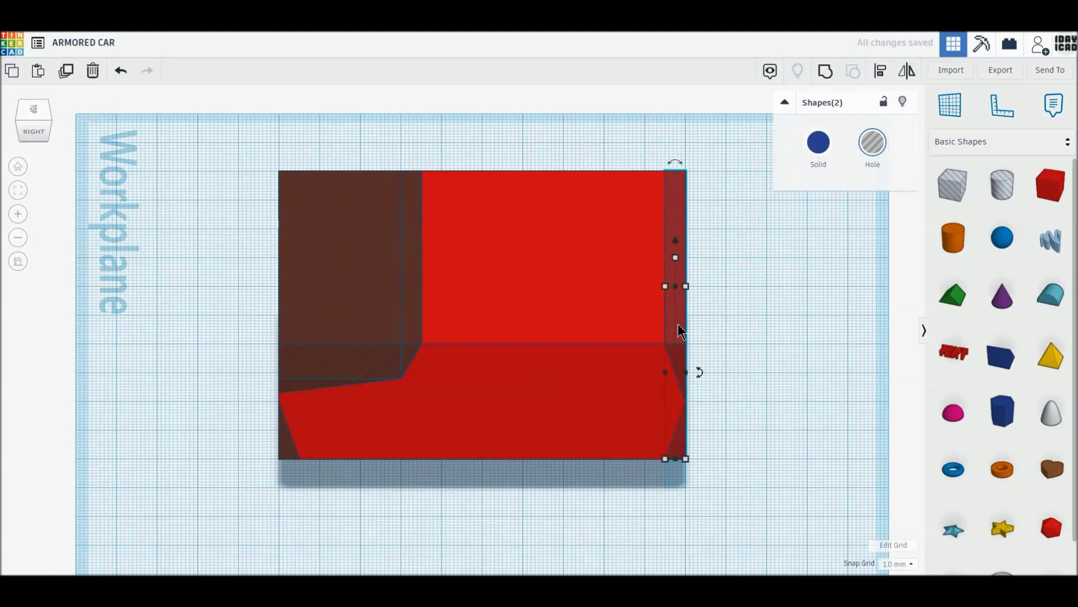
Step: Rotate the selected wedge pair 90° and stretch it across the body's 100 mm length
left_click_drag(671, 326, 749, 329)
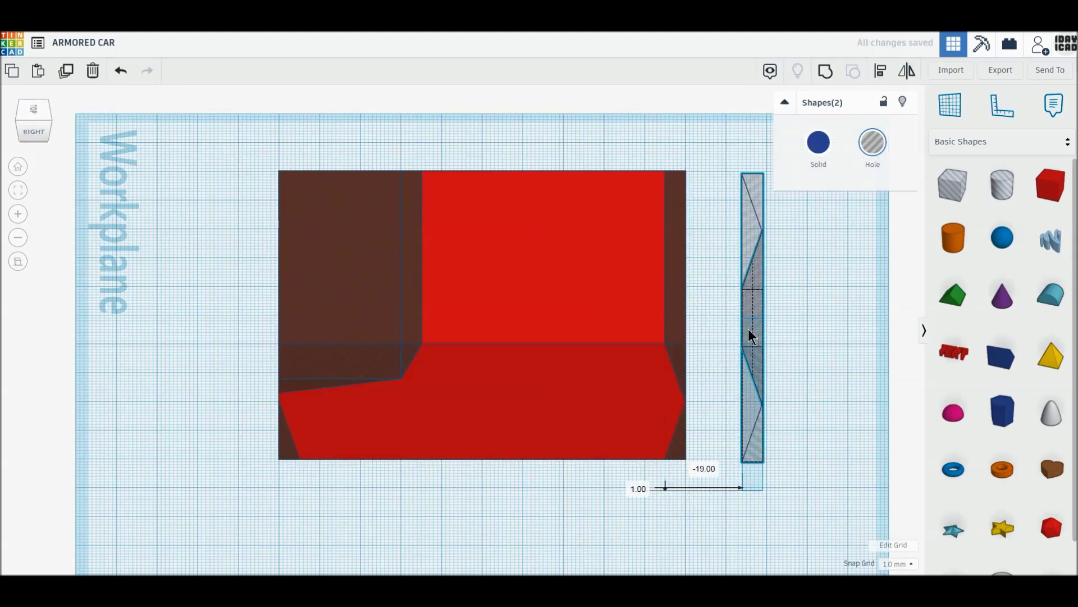
left_click_drag(784, 380, 754, 396)
mouse_move(819, 347)
left_mouse_down()
mouse_move(618, 426)
mouse_move(631, 423)
left_mouse_up()
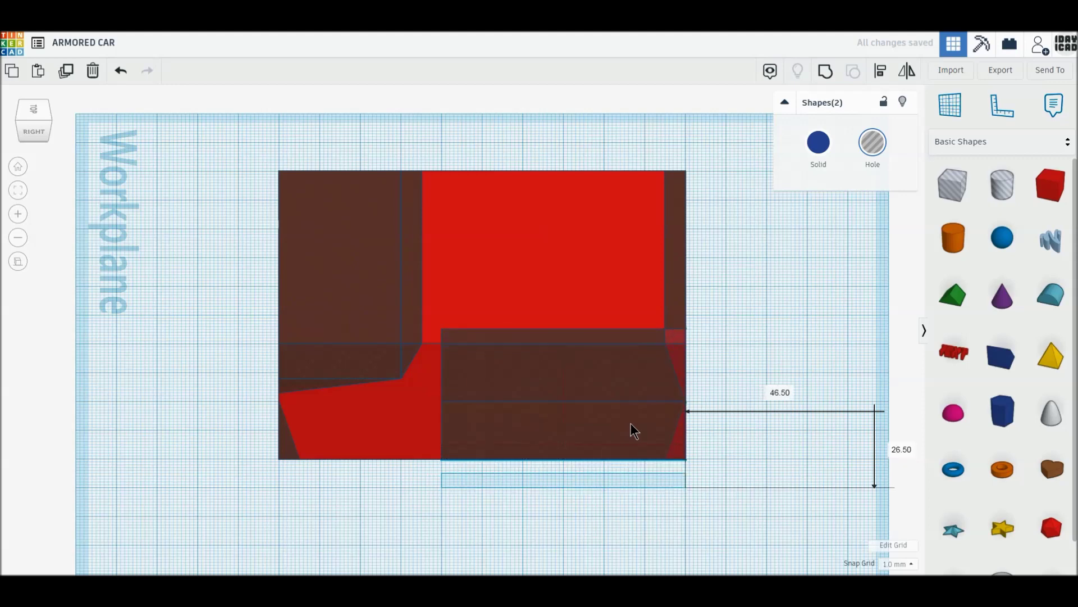
mouse_move(440, 454)
left_mouse_down()
mouse_move(274, 445)
mouse_move(278, 455)
left_mouse_up()
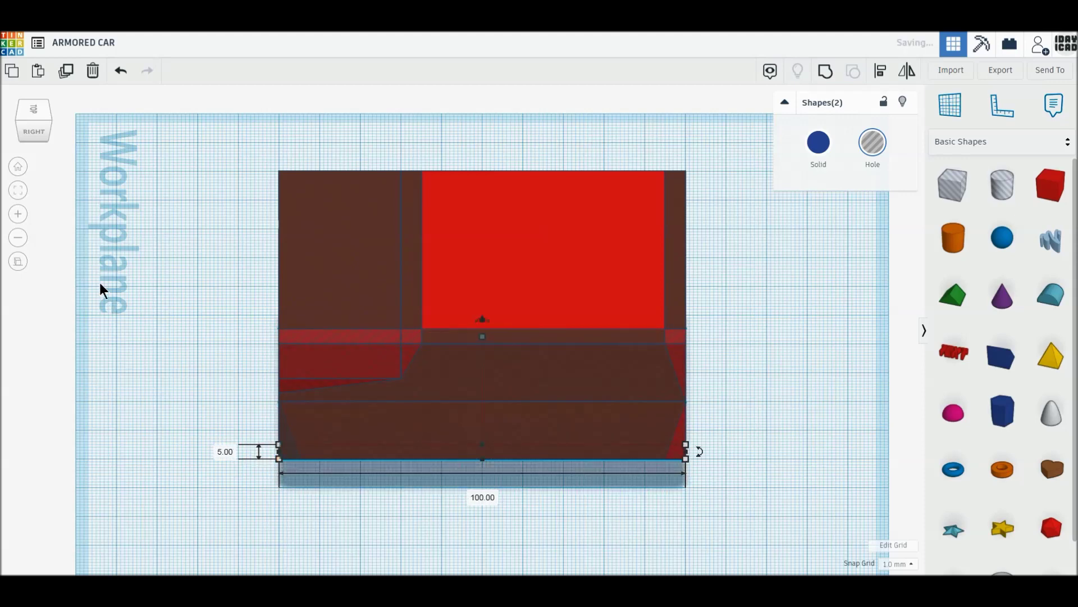
left_click(32, 133)
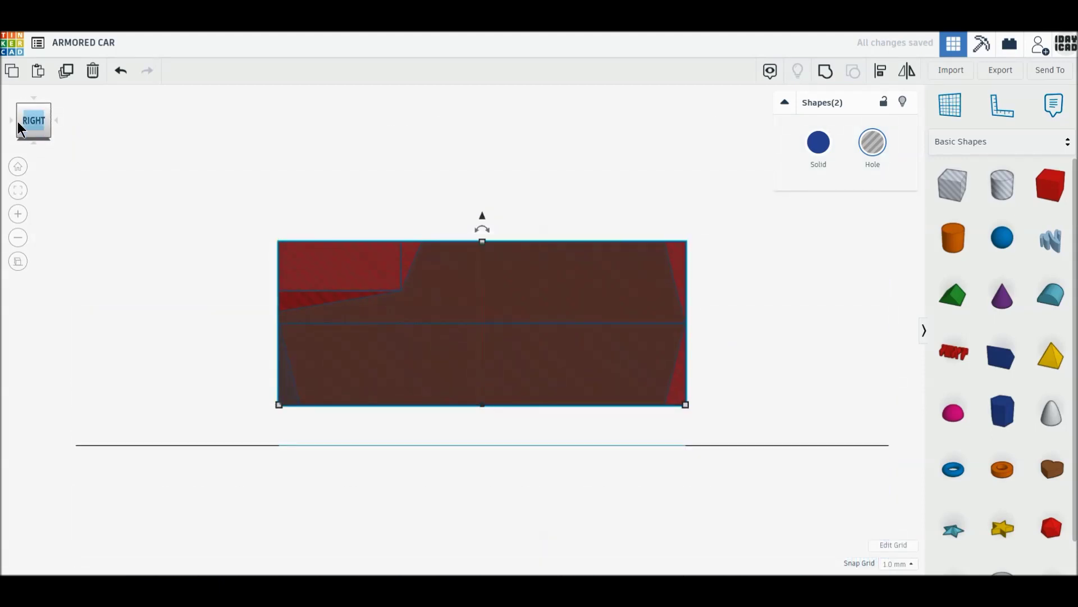
Step: Nudge the thin hole wedge clear of the body in top view
left_click(11, 120)
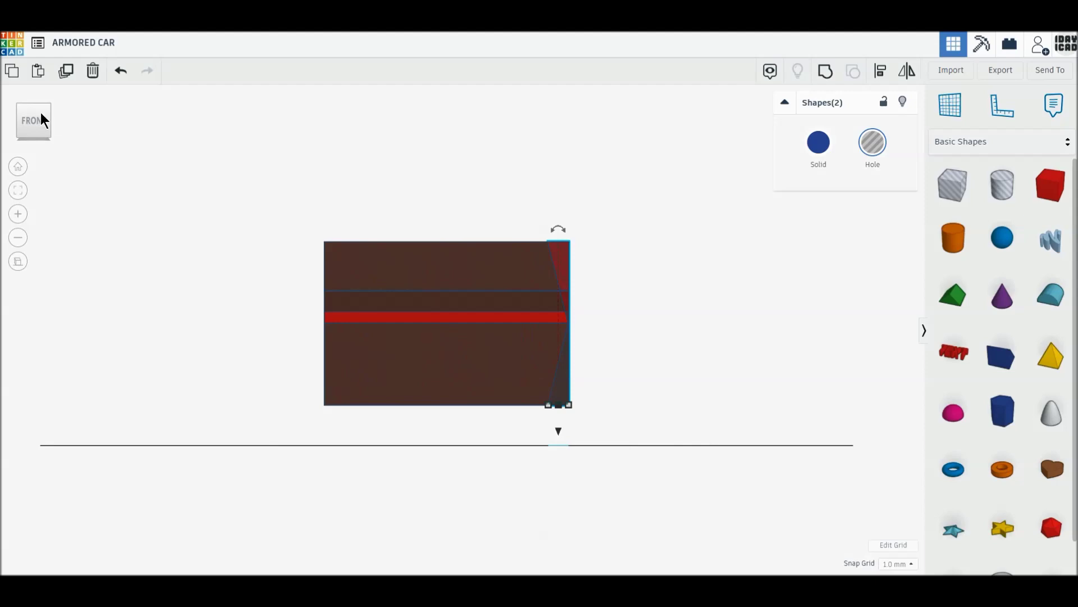
left_click(33, 106)
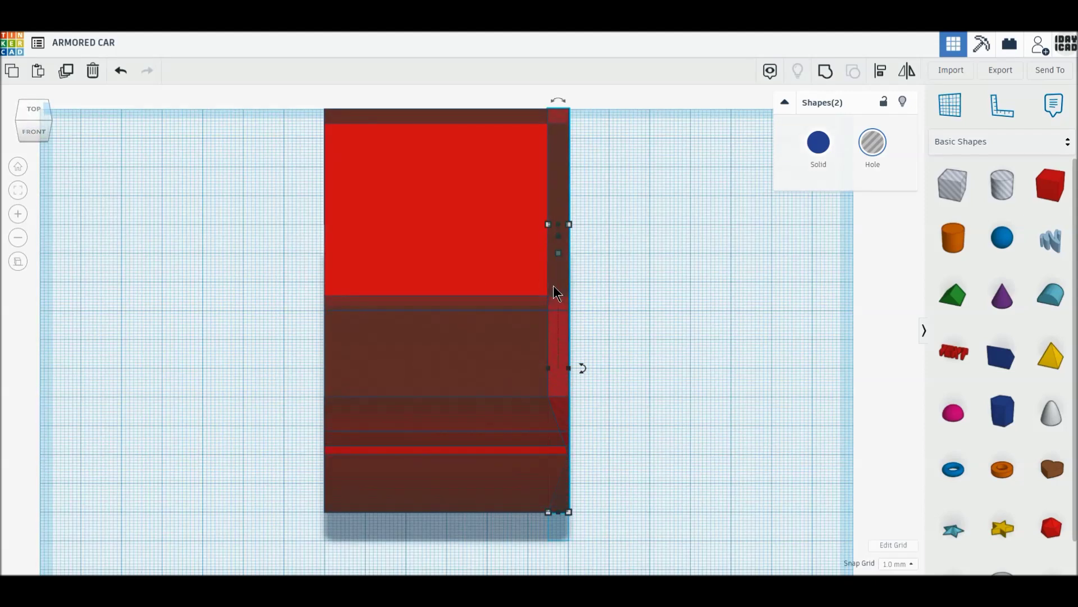
key("Right")
key("Right")
key("Right")
key("Right")
key("Right")
key("Right")
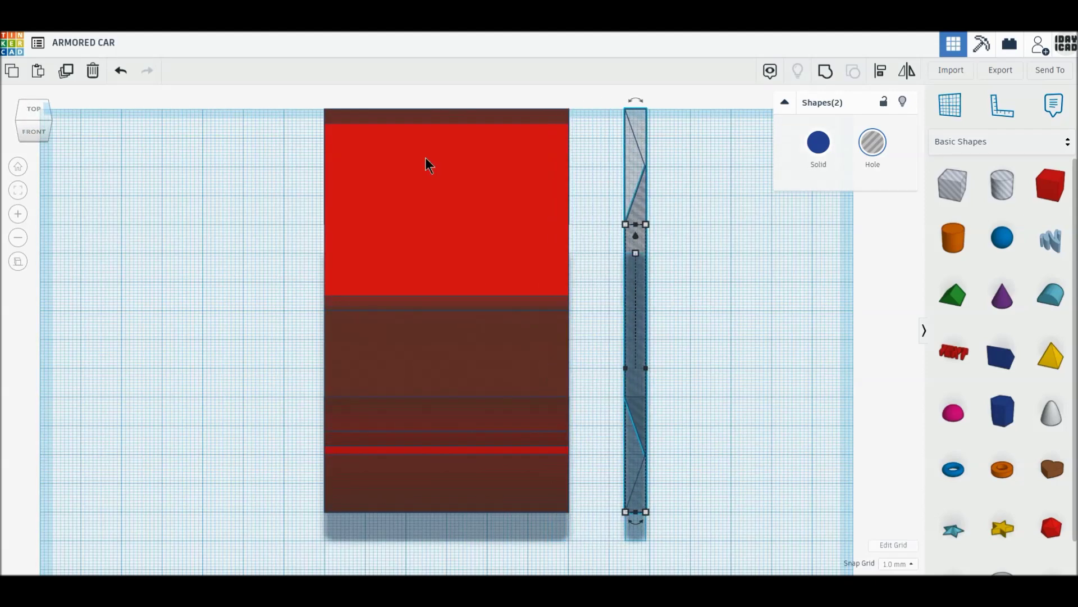
key("Escape")
Step: Marquee-select the red body and its holes and group them with Ctrl+G
scroll(632, 349, "down", 2)
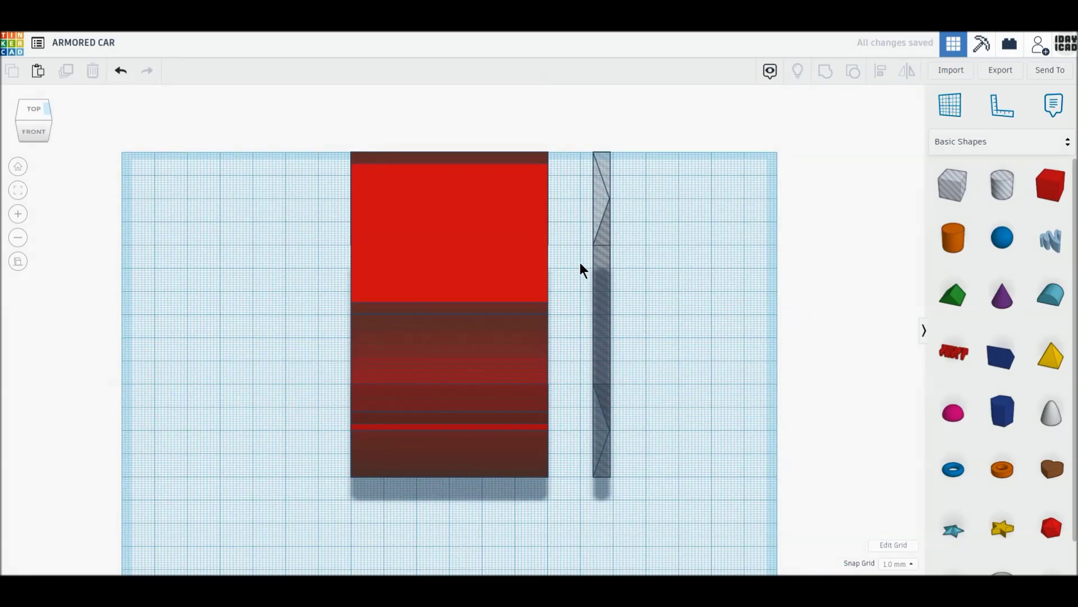
left_click_drag(301, 130, 505, 499)
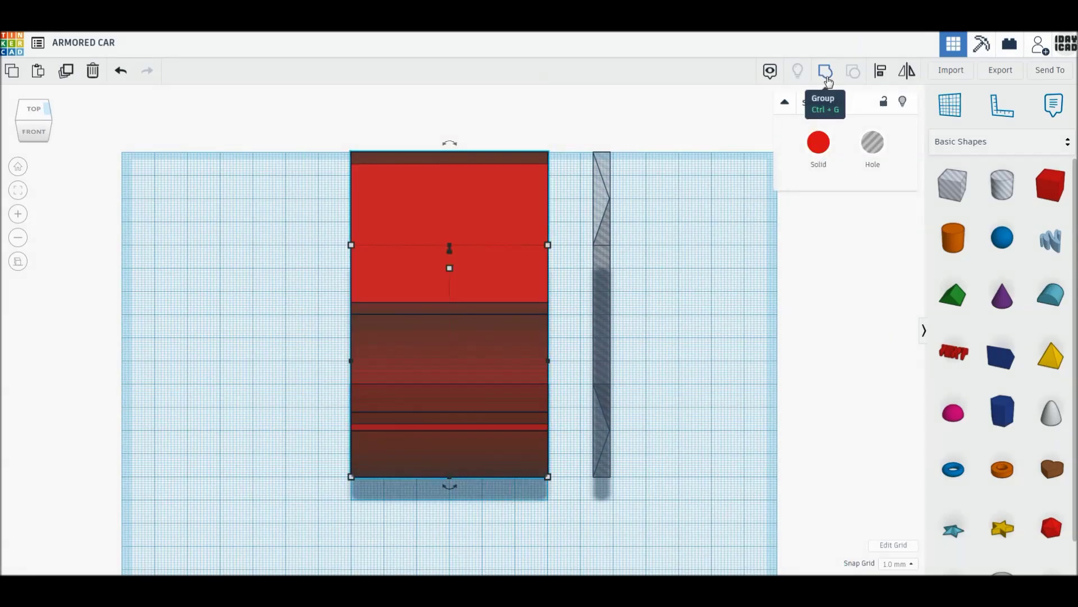
key("ctrl+g")
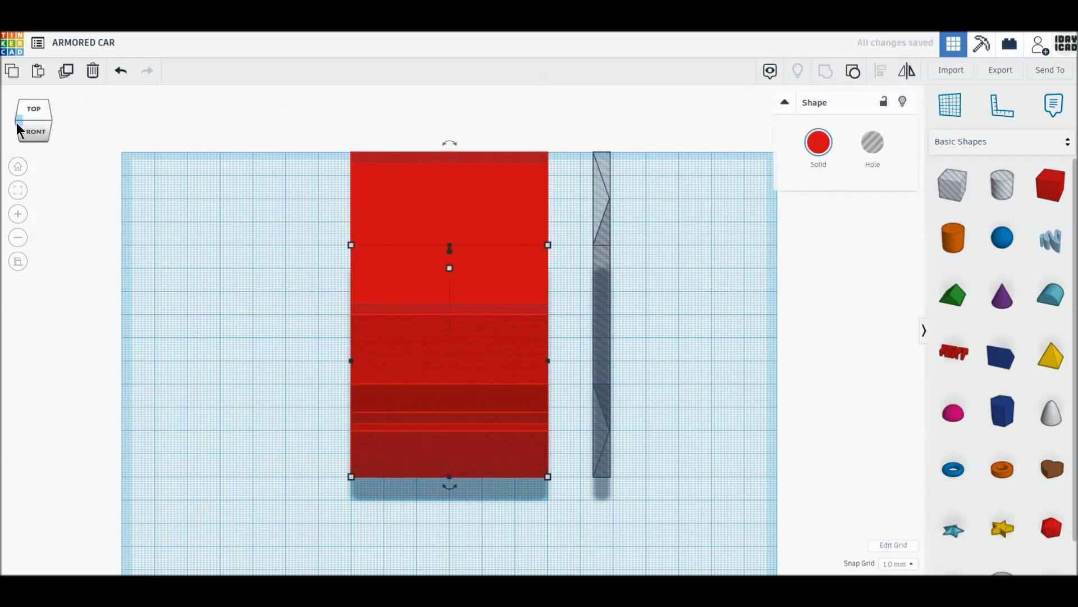
left_click(16, 129)
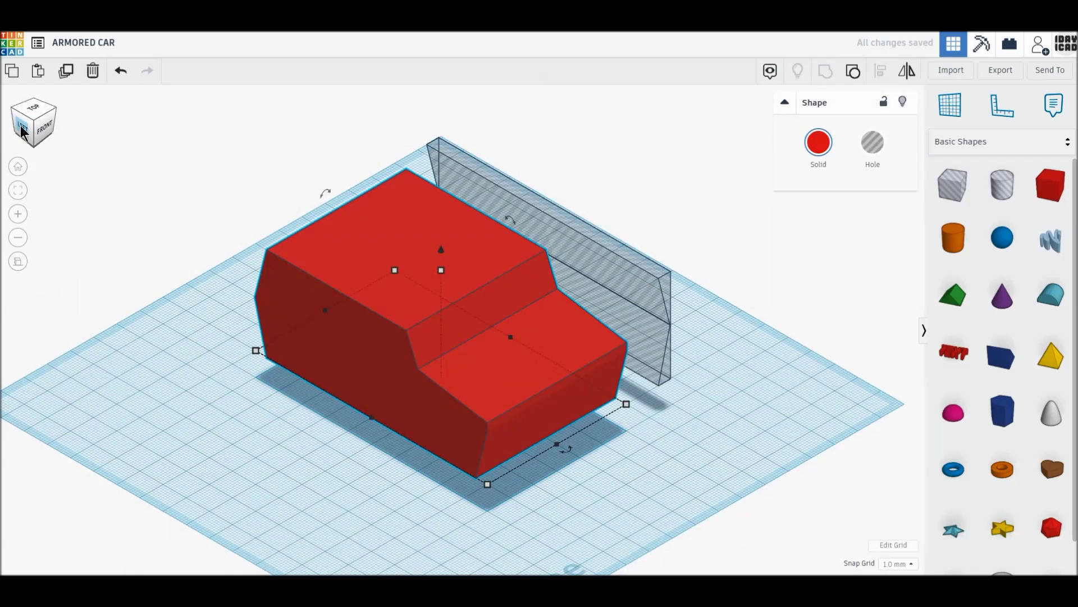
Step: Paint the grouped car body grey from the Solid colour palette
left_click(25, 134)
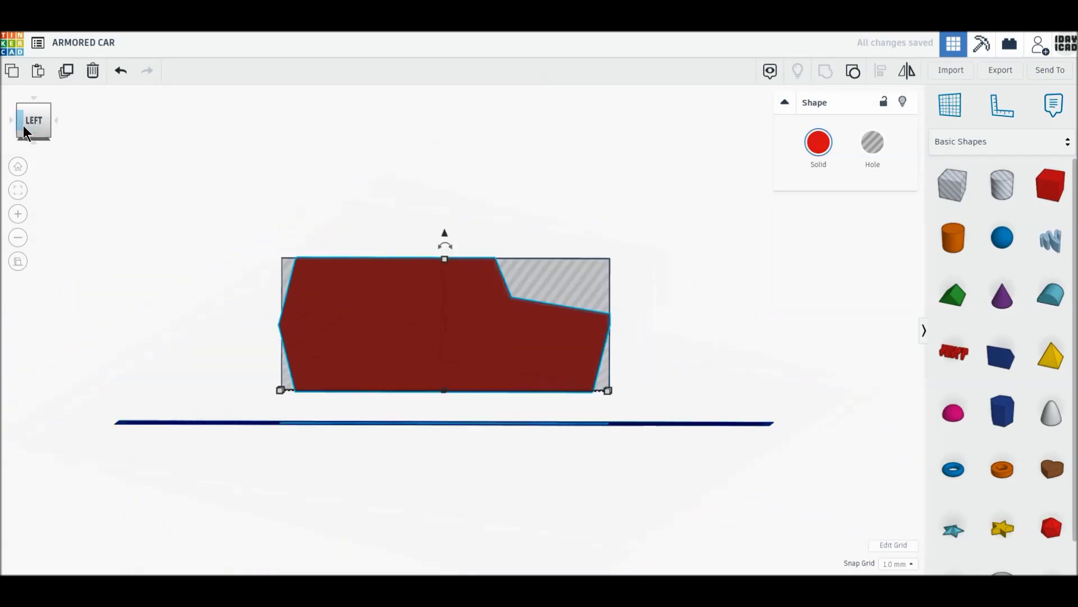
left_click(818, 145)
left_click(1030, 225)
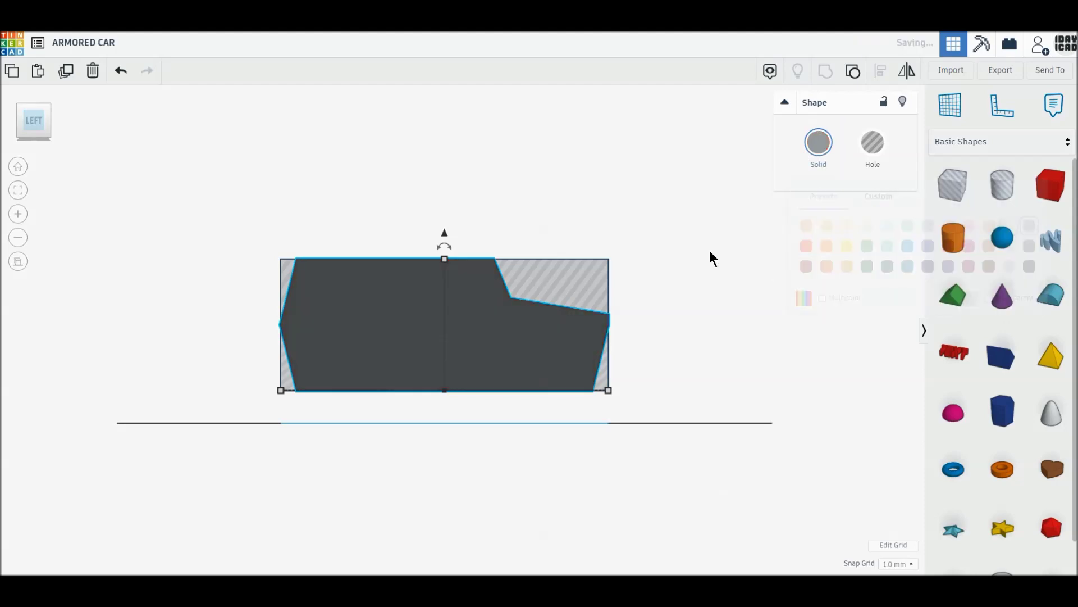
Step: In front view, slide the pair of wedge holes against one end of the body
right_click_drag(709, 250, 496, 263)
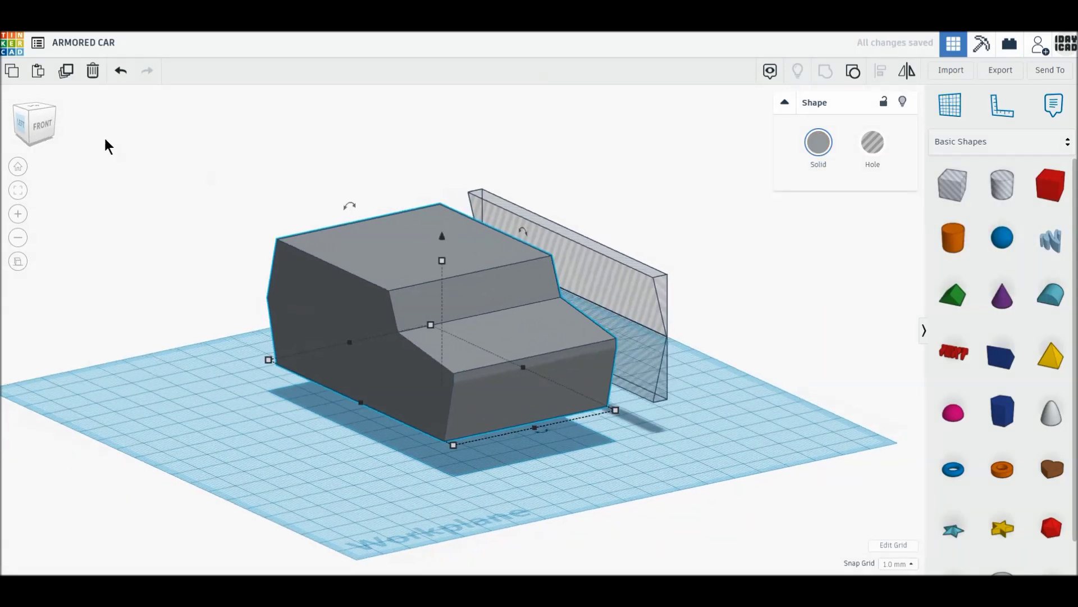
left_click(43, 125)
scroll(430, 335, "up", 3)
scroll(429, 336, "up", 1)
mouse_move(770, 378)
left_mouse_down()
mouse_move(699, 275)
mouse_move(580, 277)
left_mouse_up()
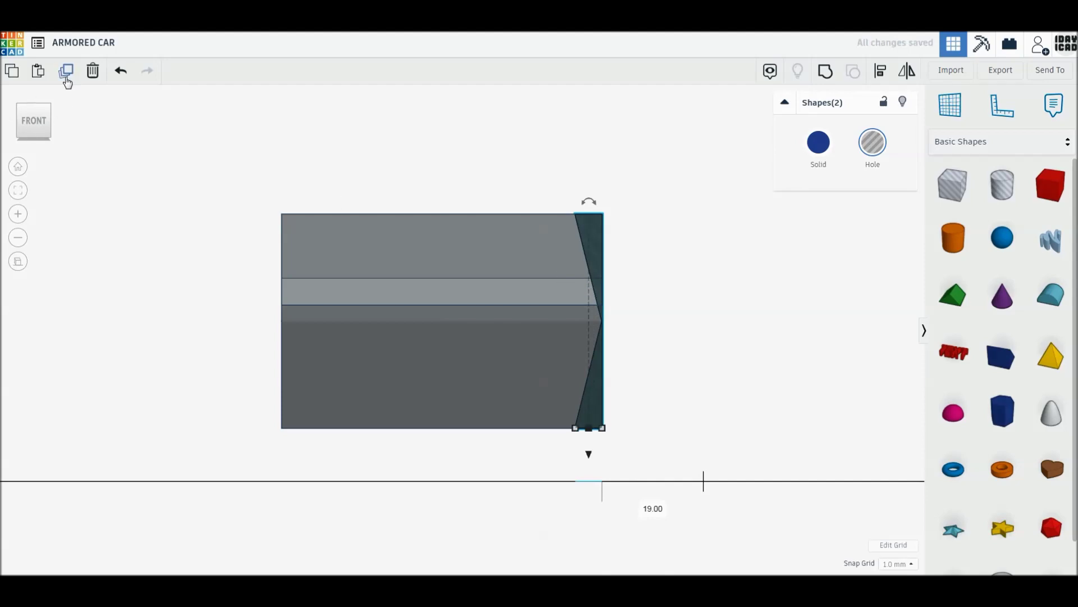
Step: Move the copied wedge holes to the body's opposite long side and mirror them to face inward
left_click(34, 104)
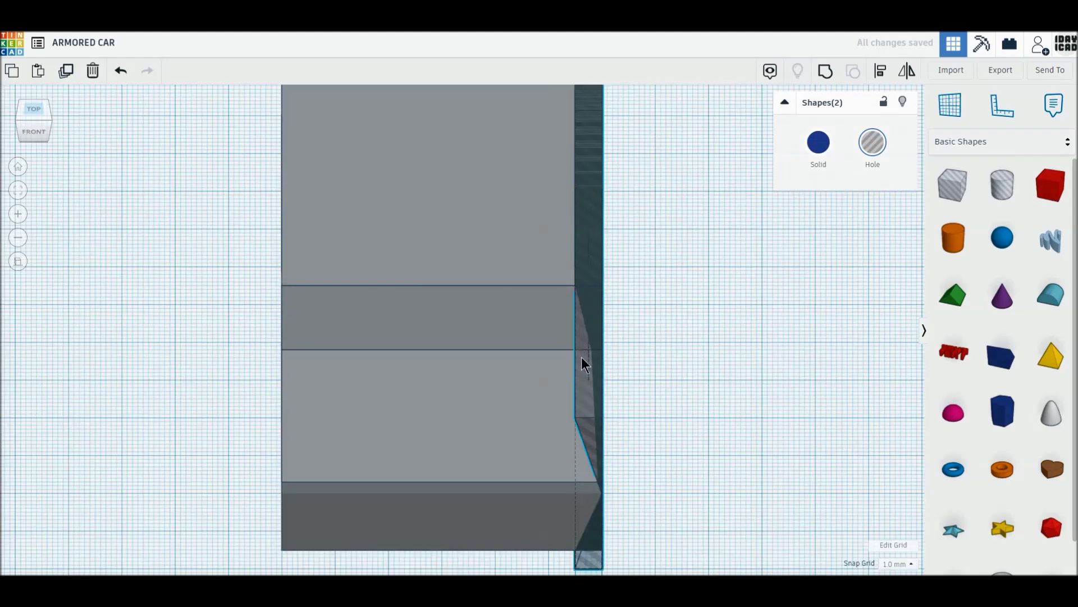
left_click_drag(583, 361, 263, 348)
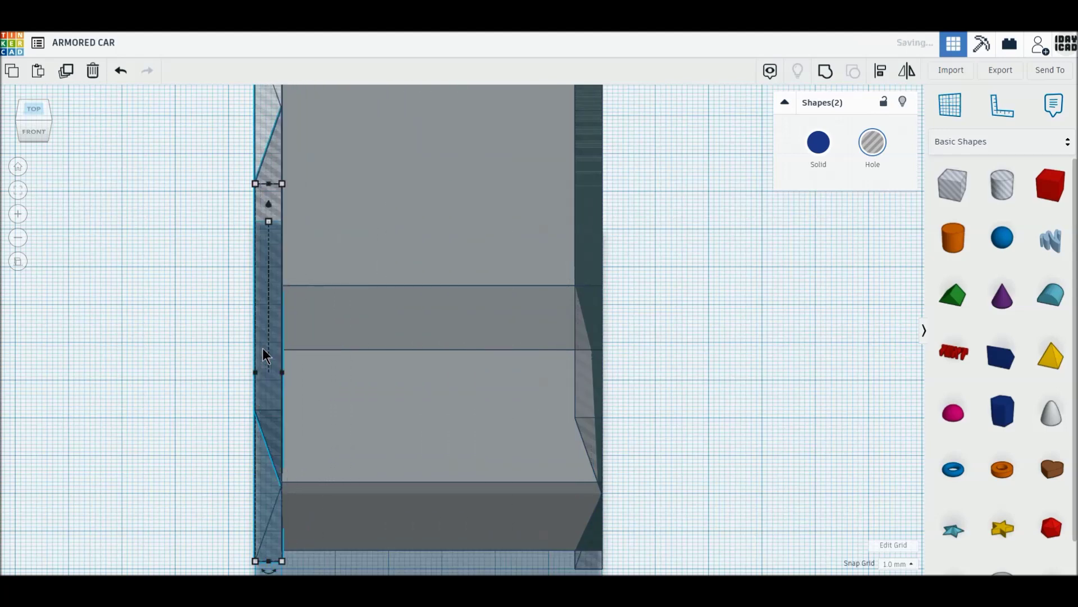
left_click_drag(255, 373, 308, 373)
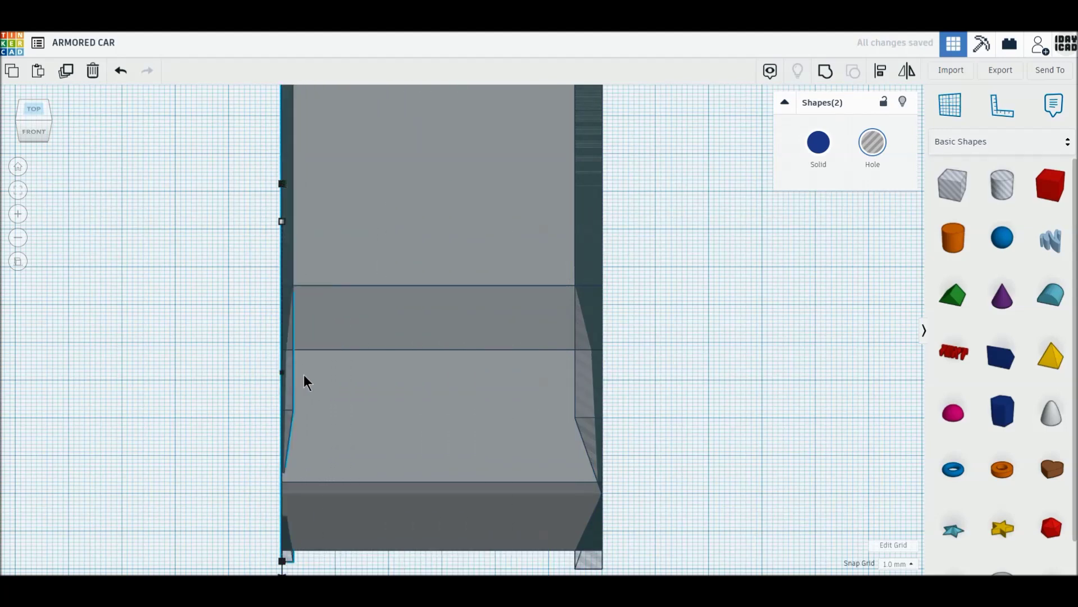
scroll(308, 373, "down", 1)
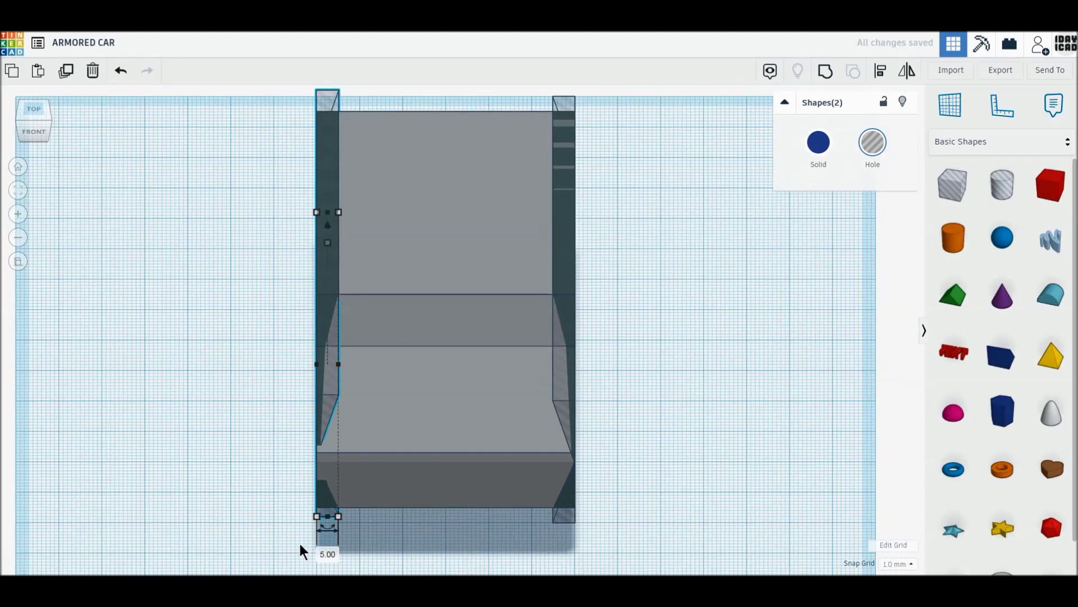
left_click(287, 511)
mouse_move(305, 477)
right_mouse_down()
mouse_move(436, 442)
mouse_move(580, 434)
right_mouse_up()
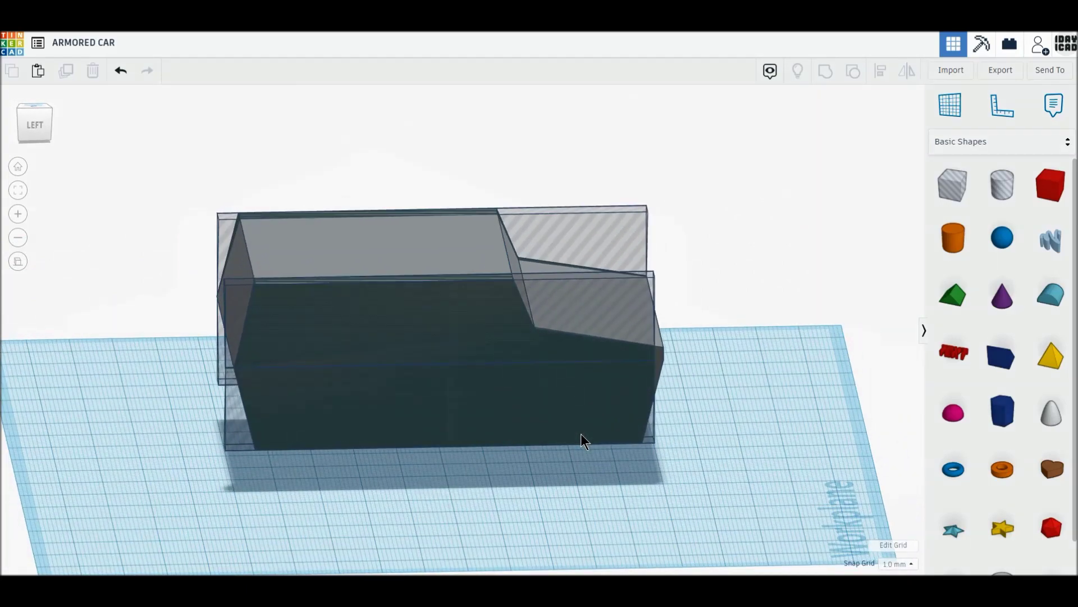
Step: Marquee-select the hull and all side wedge holes and group them into one bevelled solid
left_click(37, 122)
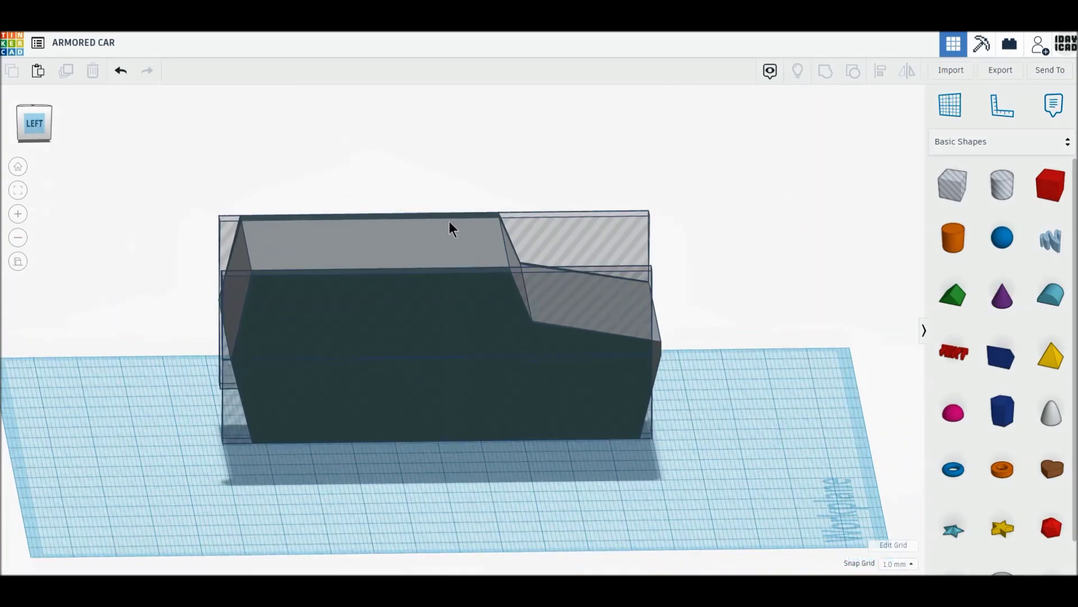
left_click(32, 105)
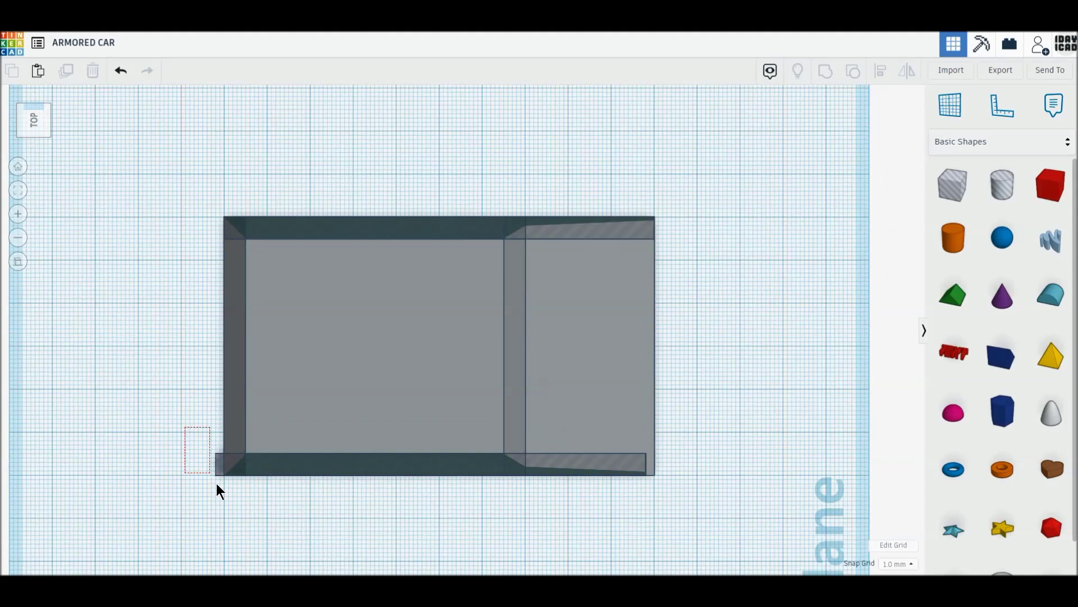
left_click_drag(214, 480, 218, 484)
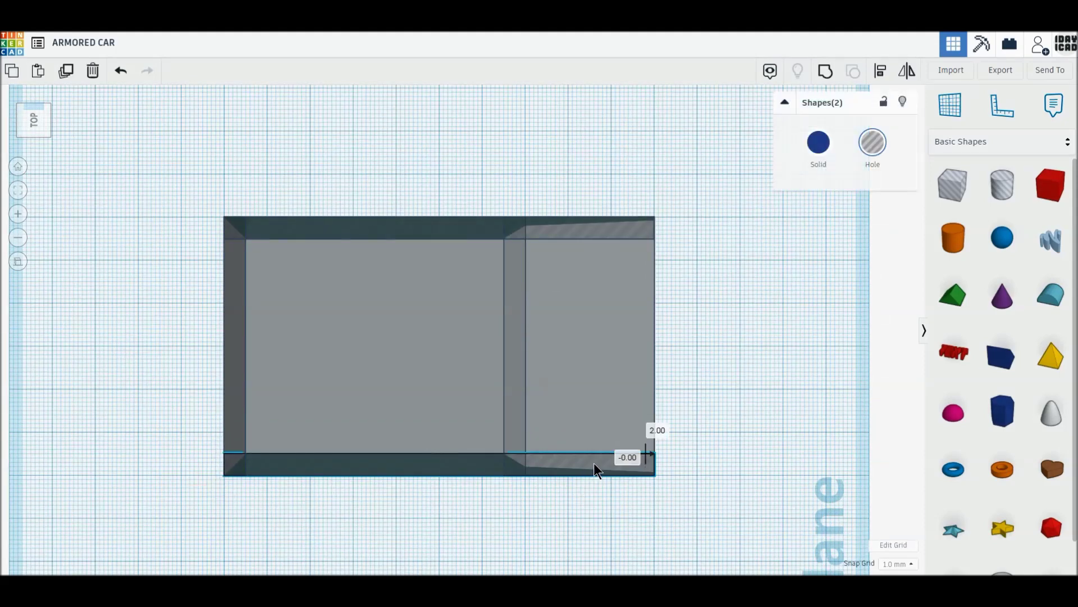
left_click(723, 402)
left_click_drag(144, 161, 728, 496)
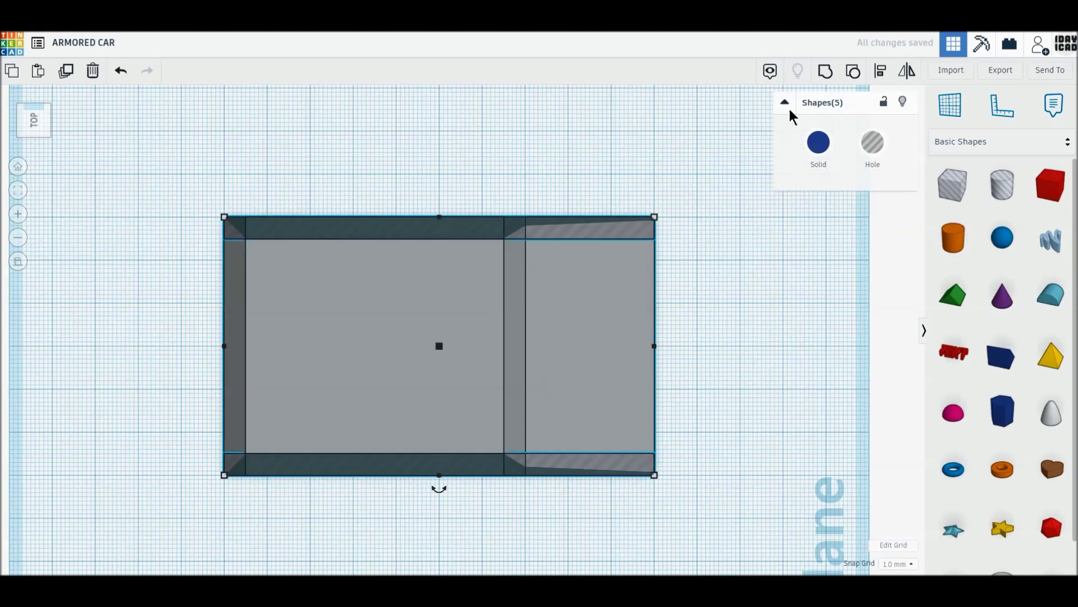
left_click(826, 74)
mouse_move(742, 349)
right_mouse_down()
mouse_move(660, 302)
mouse_move(635, 264)
mouse_move(627, 228)
mouse_move(326, 232)
mouse_move(211, 220)
mouse_move(281, 233)
right_mouse_up()
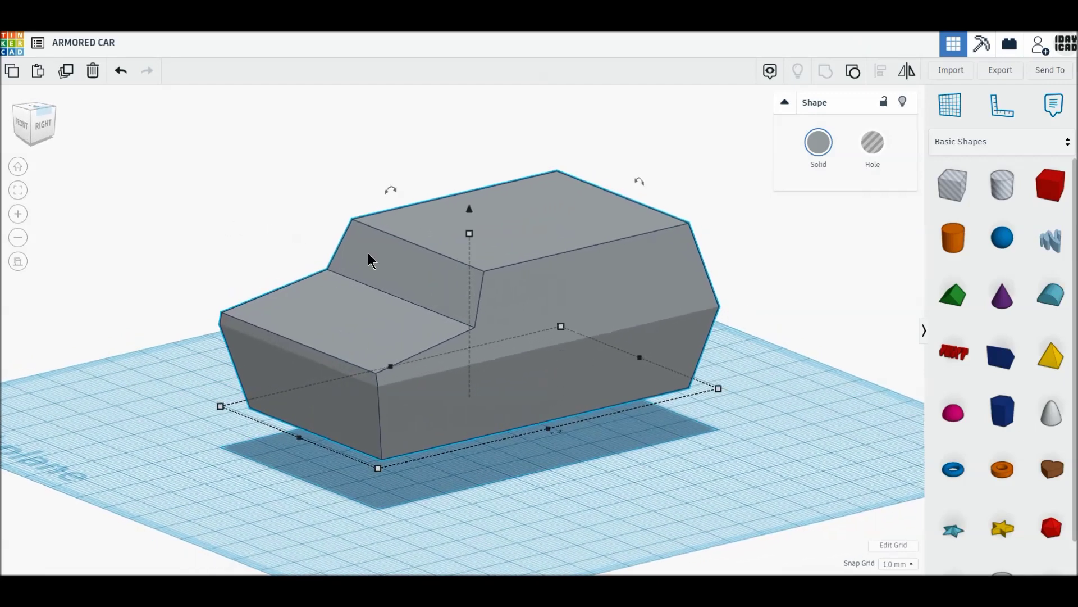
right_click_drag(369, 258, 366, 296)
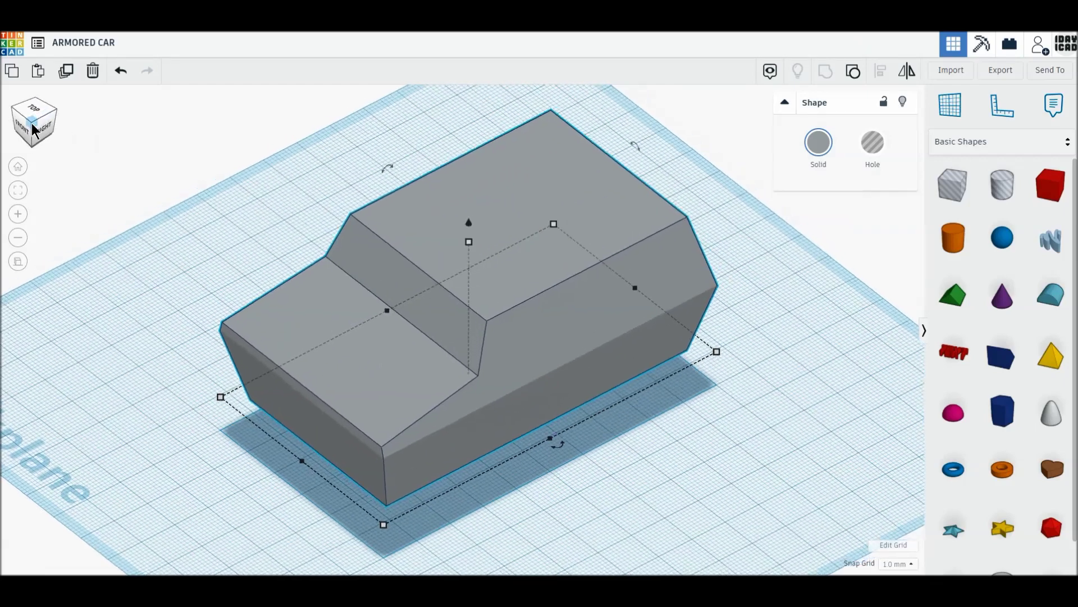
Step: Place a cylinder hole sized 30 by 30 beside the car, with a box hole dropped next to it
scroll(597, 397, "up", 2)
scroll(528, 326, "up", 2)
left_click_drag(1002, 185, 575, 380)
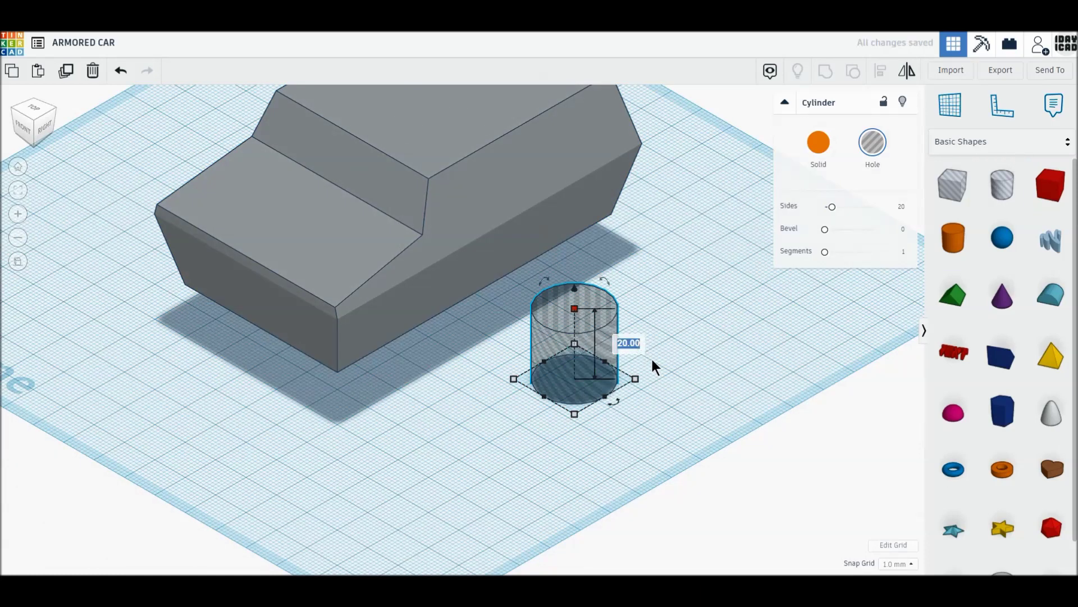
mouse_move(634, 379)
left_click(641, 419)
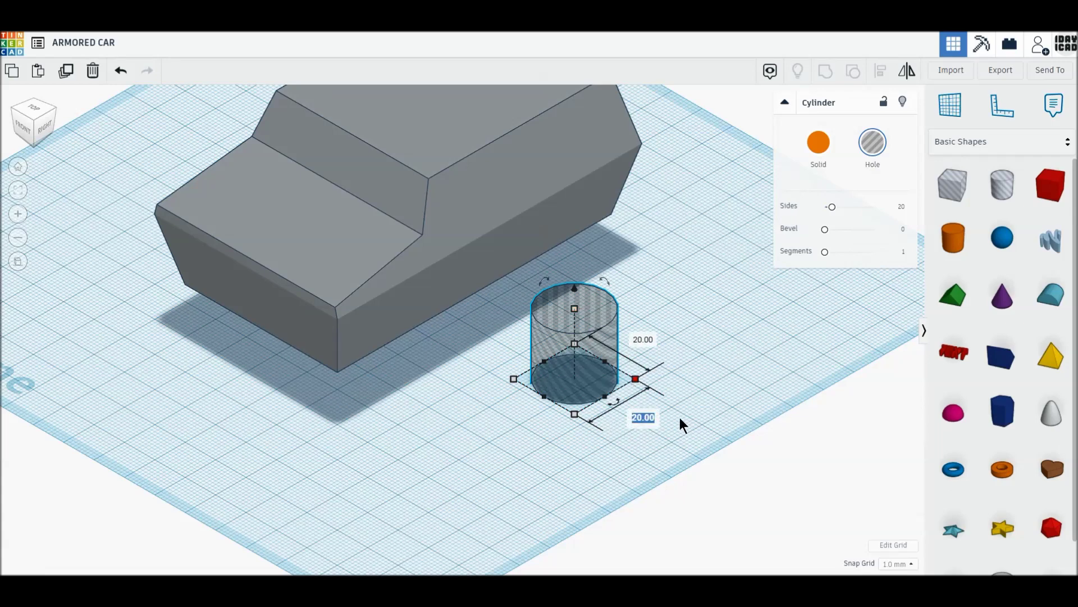
type("30")
key("Return")
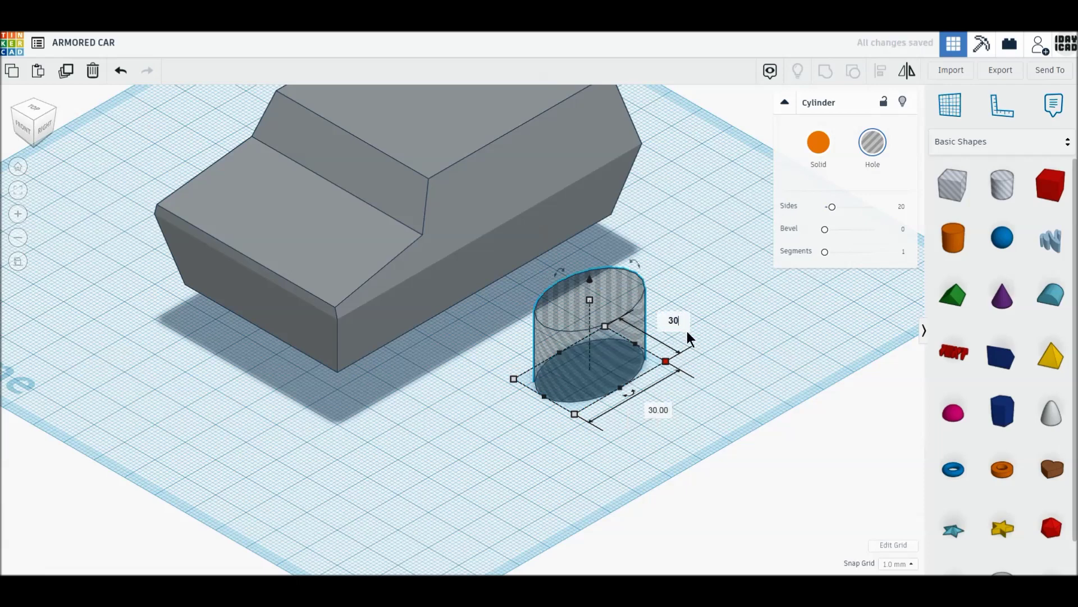
key("Return")
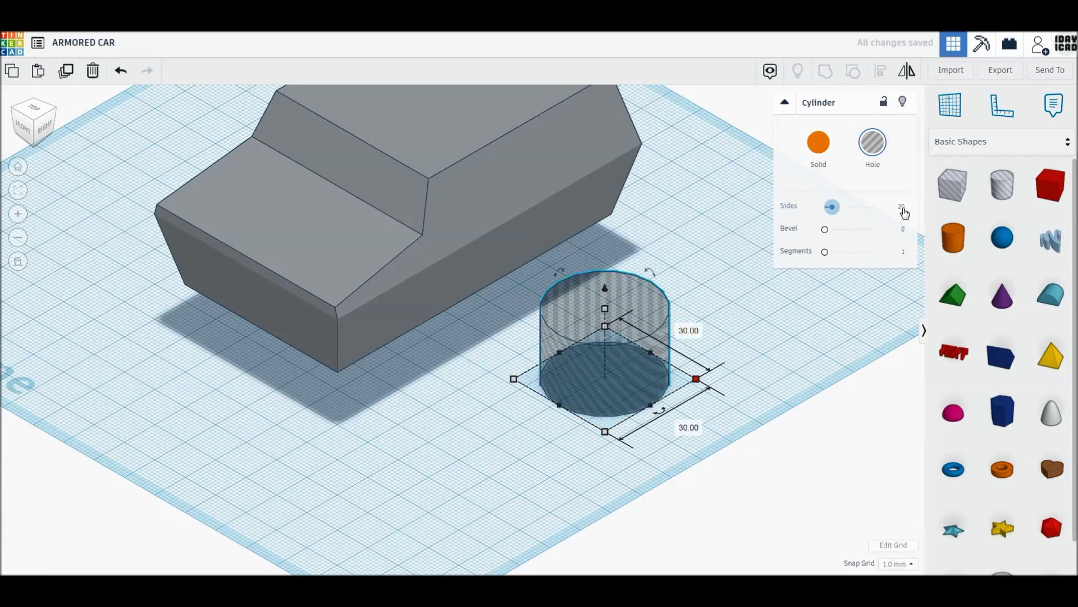
left_click_drag(955, 208, 535, 399)
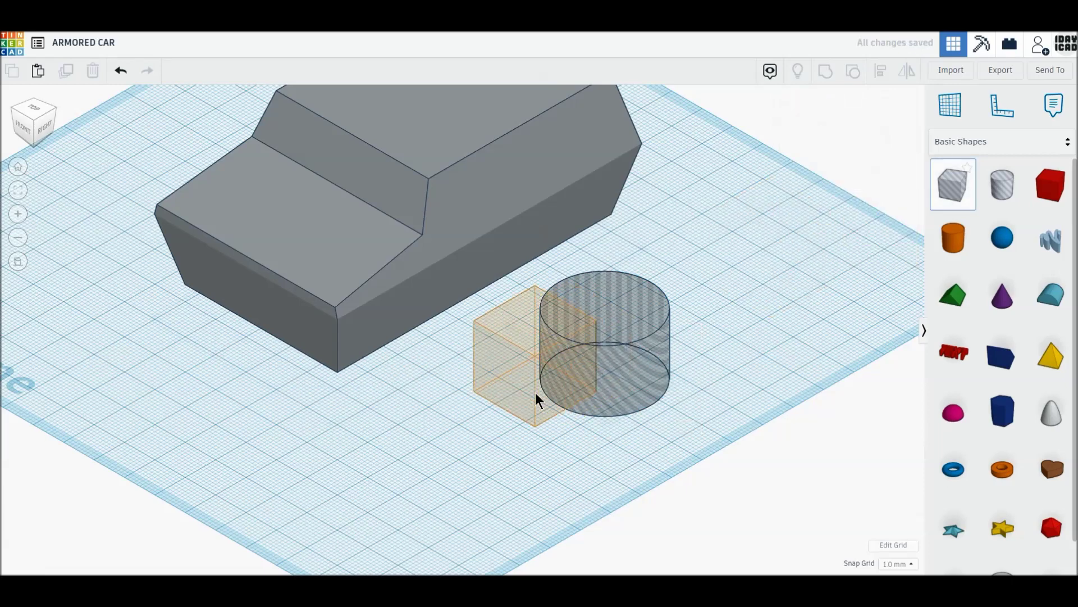
left_click(534, 393)
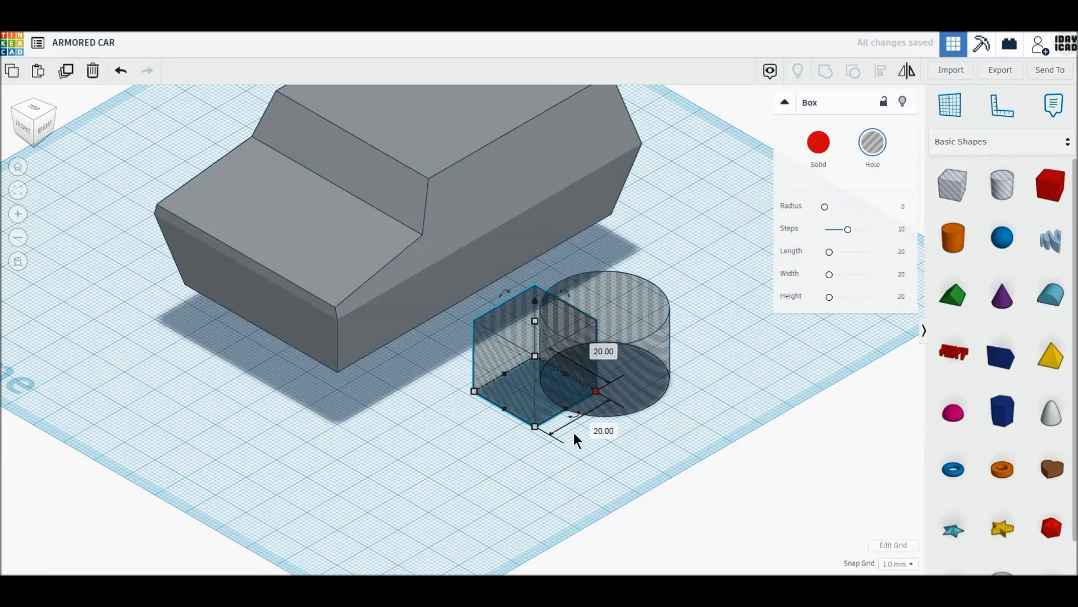
Step: Resize the box hole to 15 by 15
type("15")
key("Return")
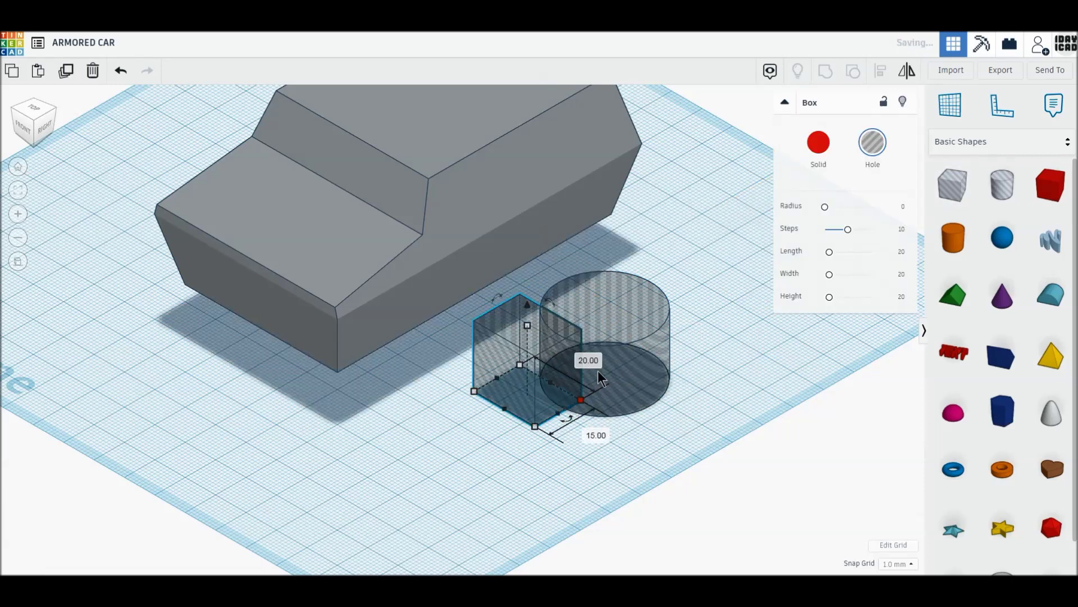
type("15")
key("Return")
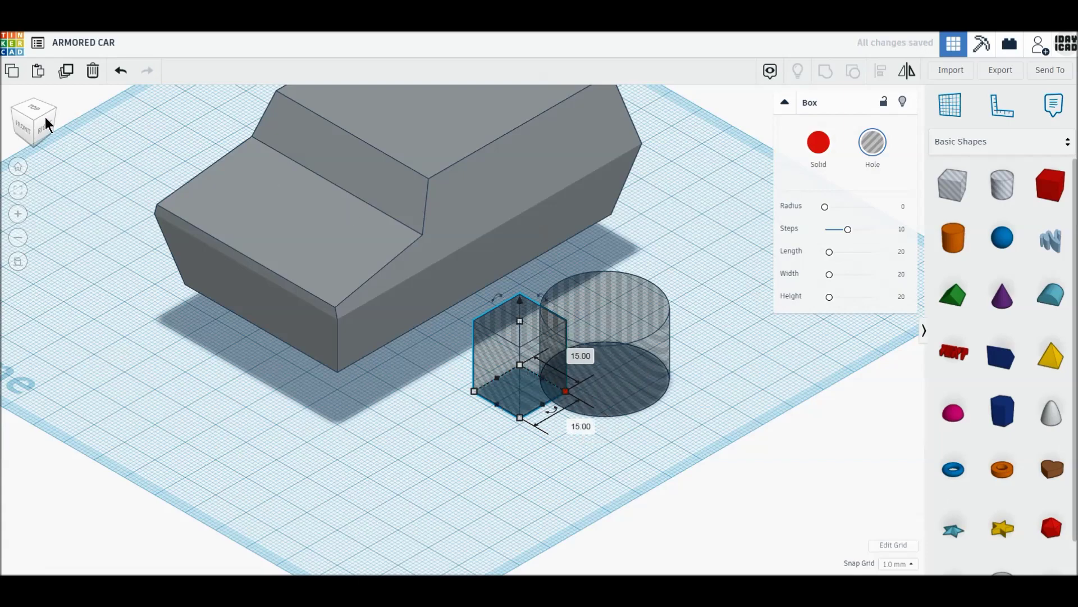
Step: Overlap the round hole onto the square hole in top view and group them into one shape
left_click(43, 117)
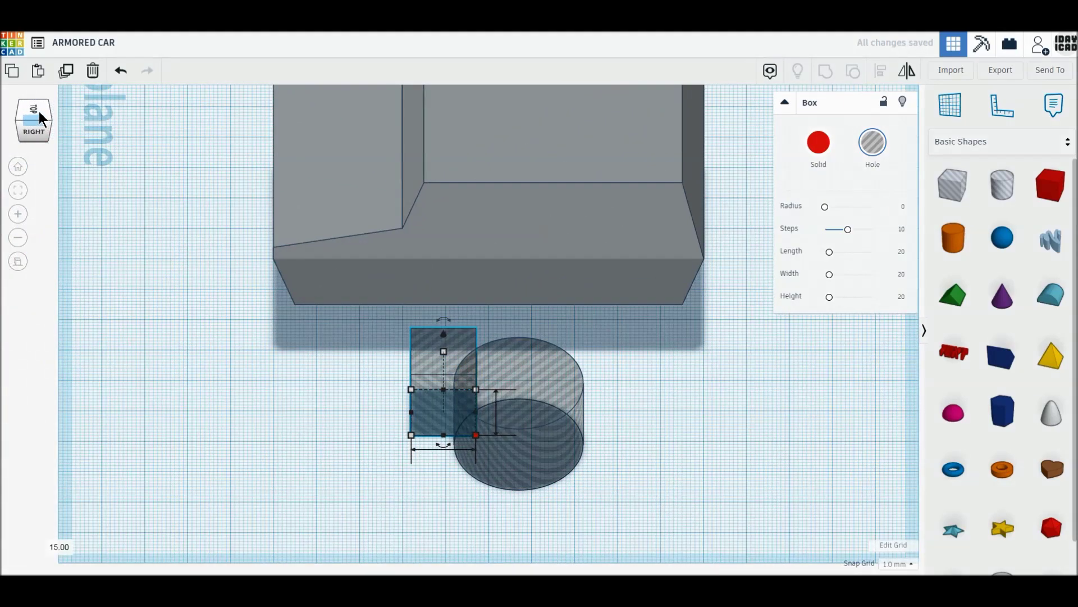
middle_click_drag(523, 388, 527, 330)
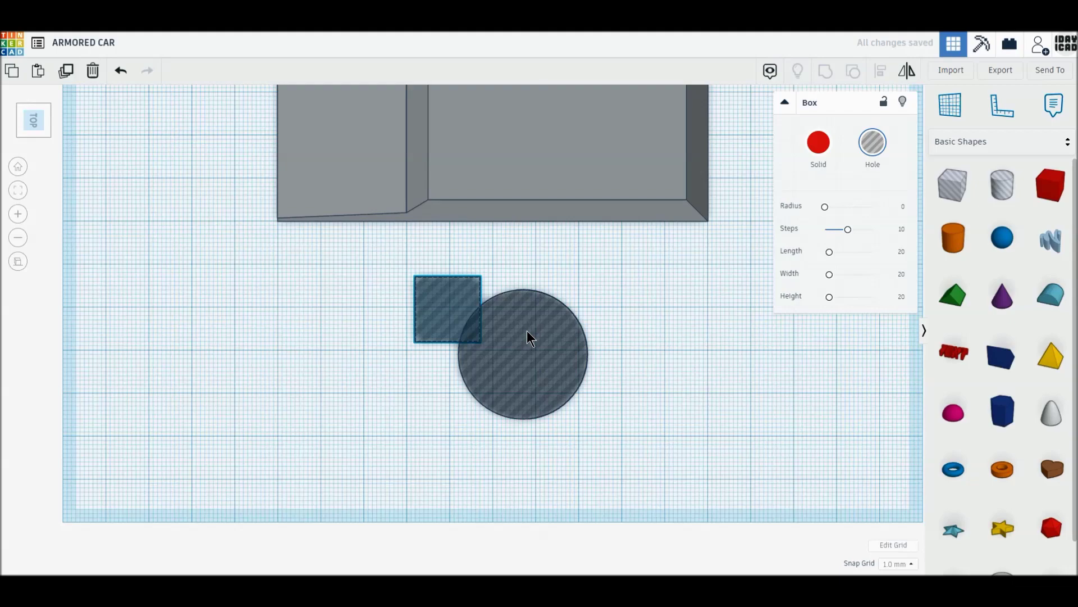
scroll(510, 349, "up", 3)
left_click_drag(403, 324, 385, 293)
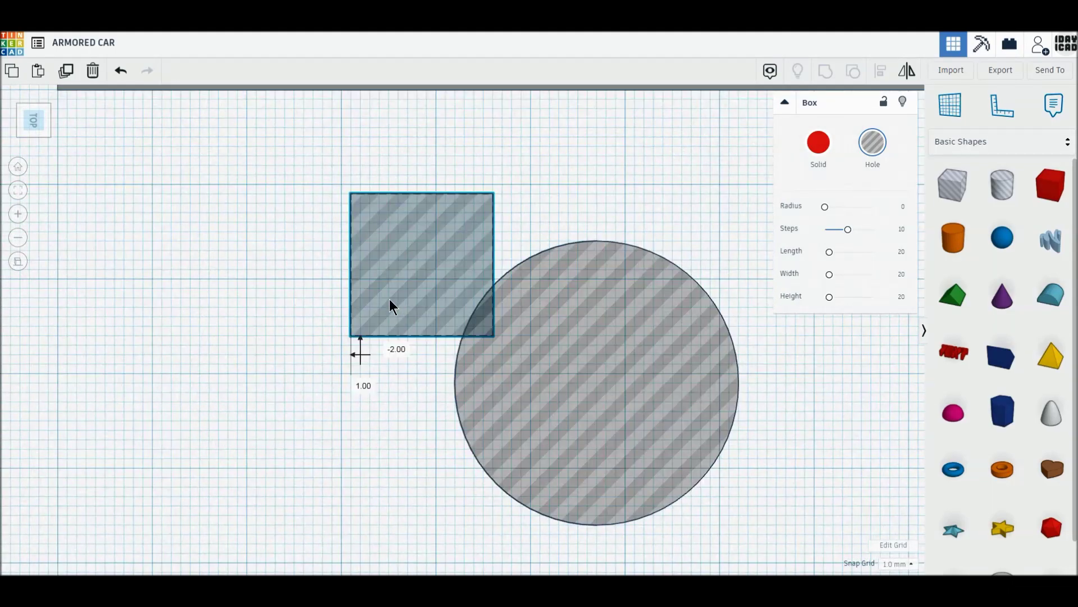
left_click_drag(621, 413, 504, 366)
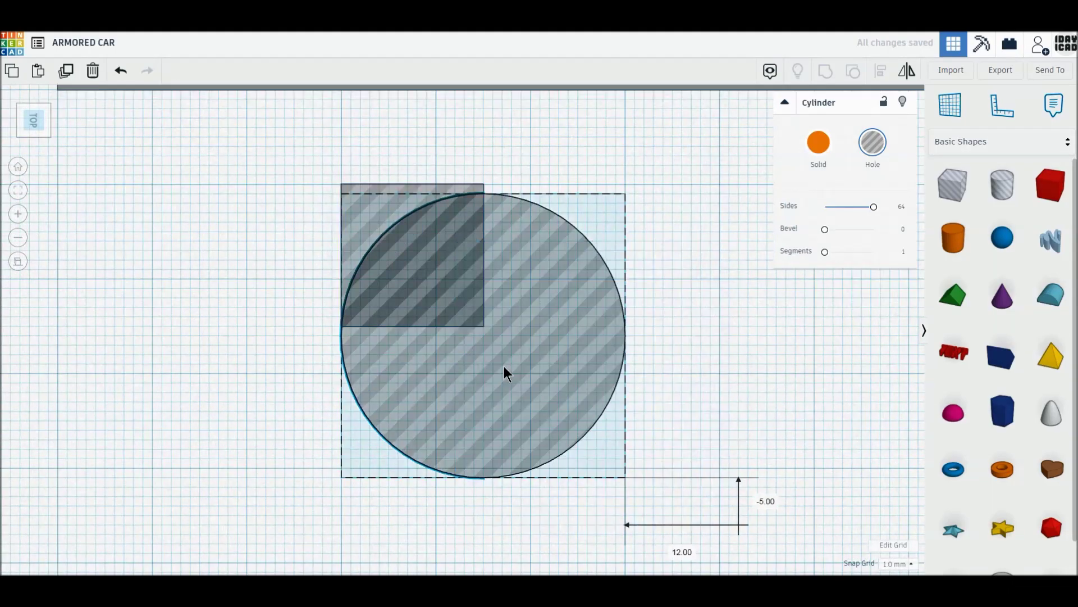
key("Up")
left_click_drag(237, 219, 518, 364)
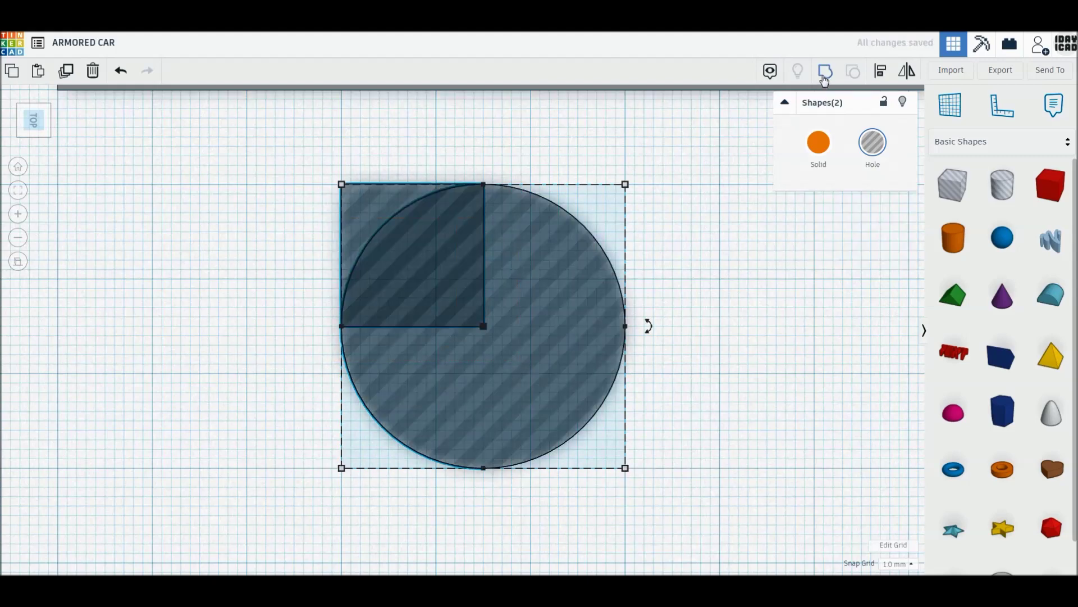
left_click(825, 80)
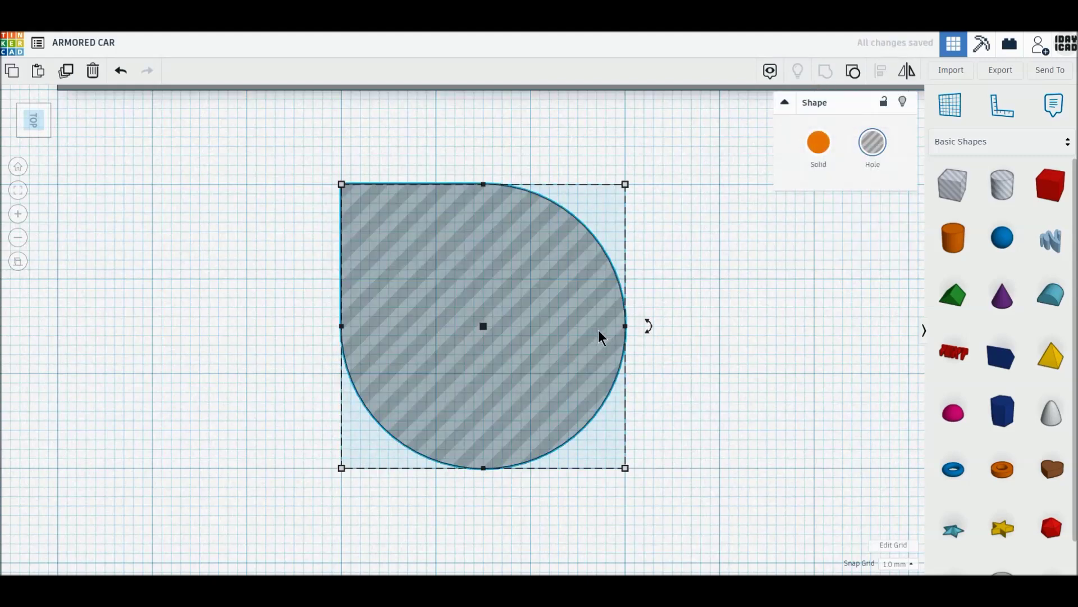
Step: Duplicate the merged hole, mirror the copy, and rotate both holes 90° upright
left_click(64, 74)
left_click_drag(341, 327, 909, 354)
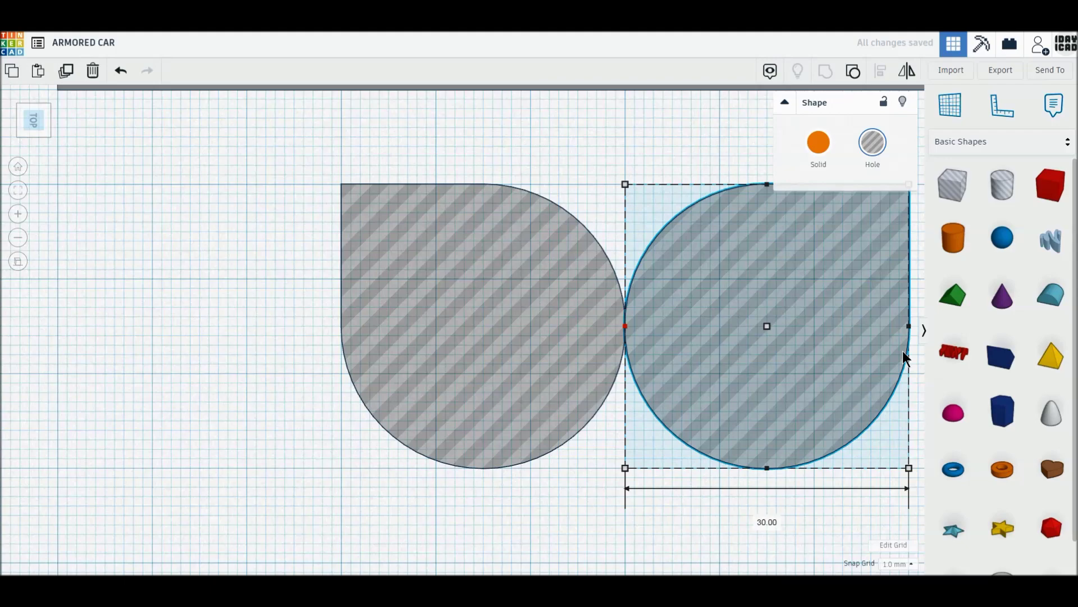
mouse_move(460, 374)
right_mouse_down()
mouse_move(628, 281)
mouse_move(593, 381)
right_mouse_up()
left_click(543, 261, "shift")
scroll(541, 274, "down", 2)
mouse_move(541, 274)
middle_mouse_down()
mouse_move(548, 305)
mouse_move(532, 360)
middle_mouse_up()
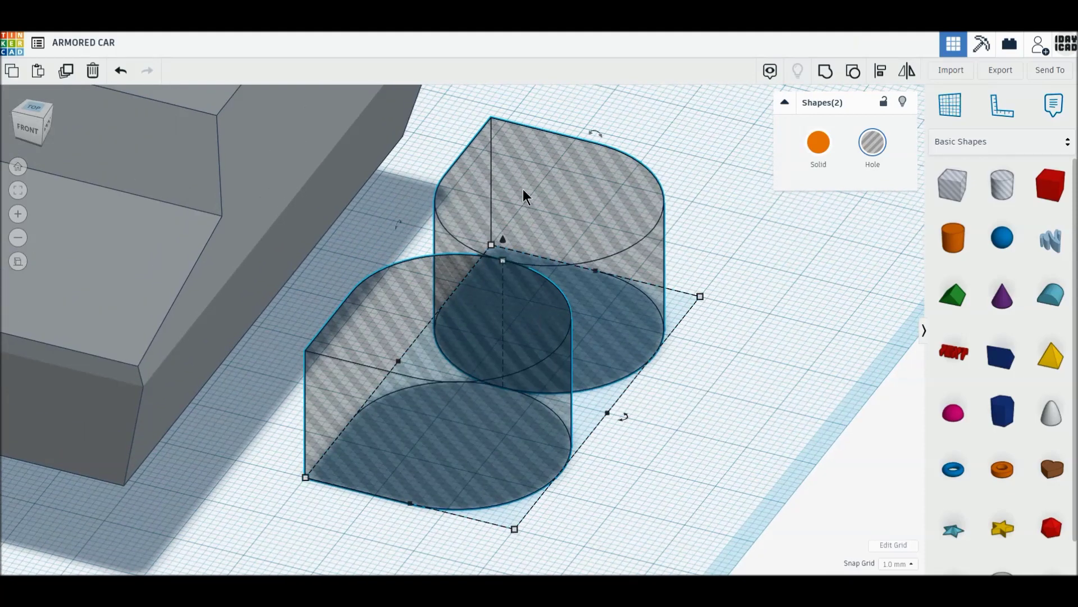
left_click_drag(617, 157, 677, 220)
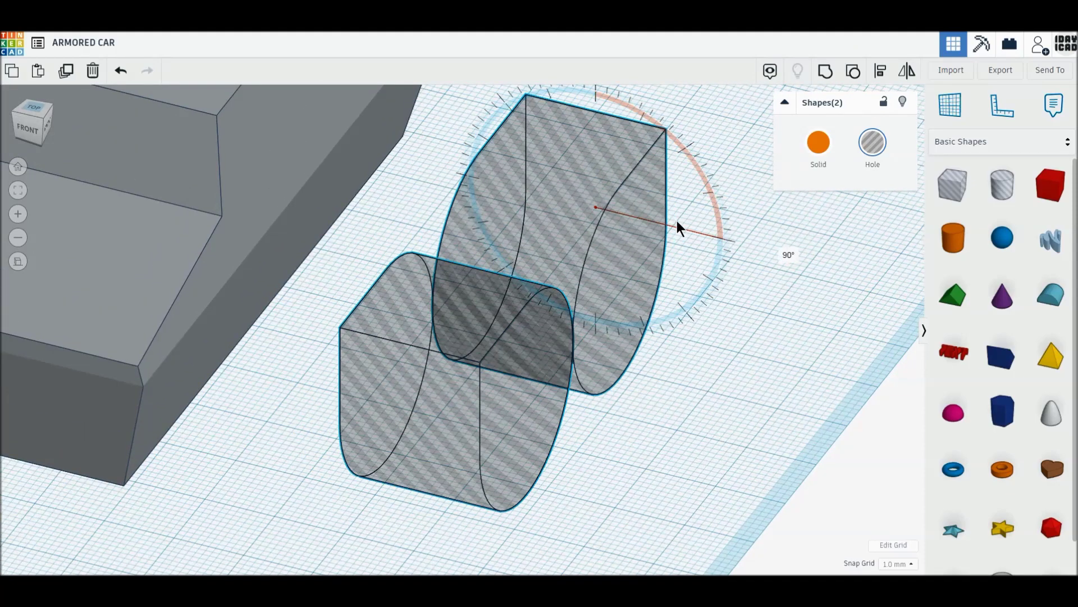
scroll(616, 209, "down", 2)
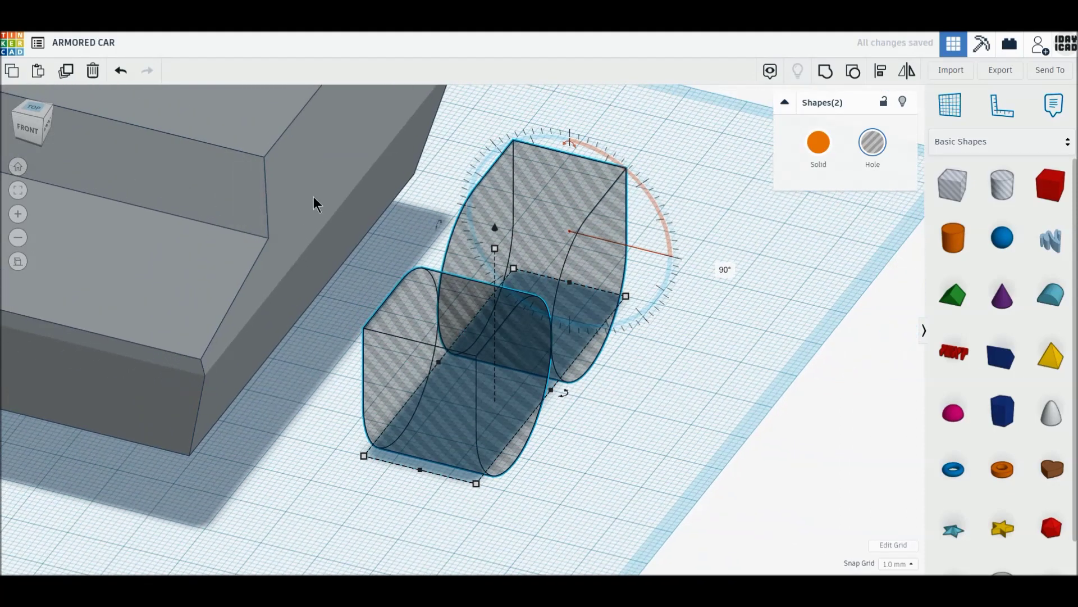
Step: Spread the two holes to the front and rear of the body's lower edge at elevation 0
left_click(48, 122)
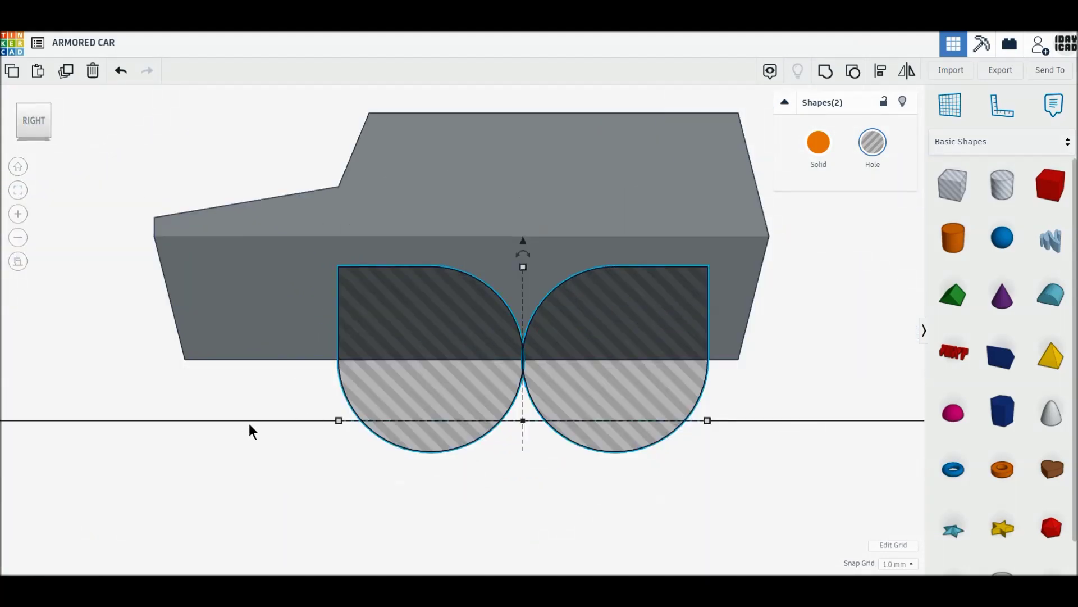
left_click(247, 420)
left_click_drag(357, 378, 196, 365)
left_click_drag(541, 382, 608, 382)
left_click_drag(758, 503, 259, 379)
left_click_drag(460, 243, 462, 237)
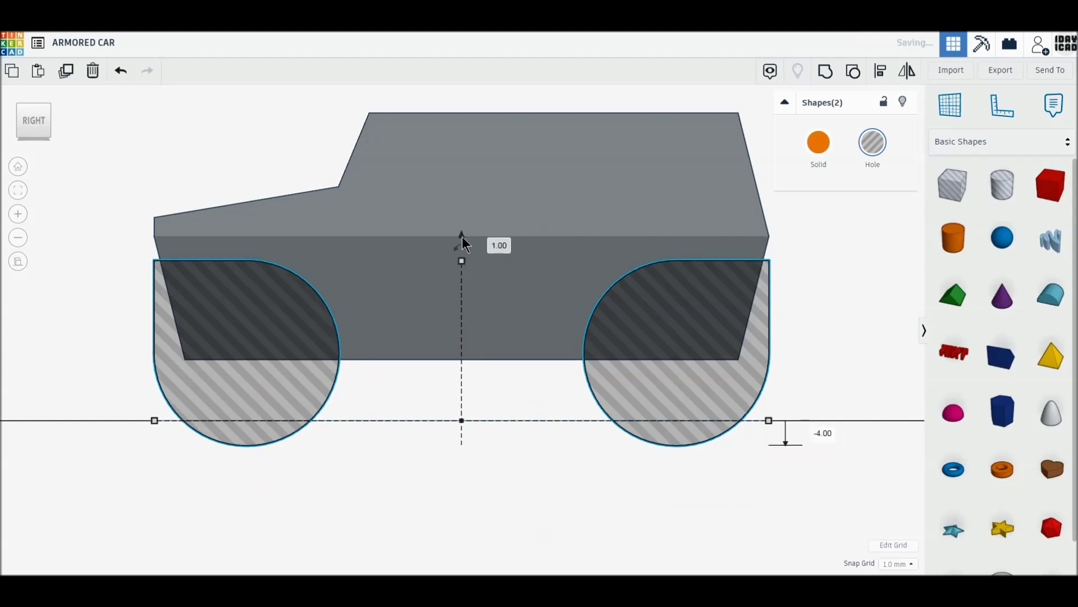
left_click_drag(462, 238, 462, 236)
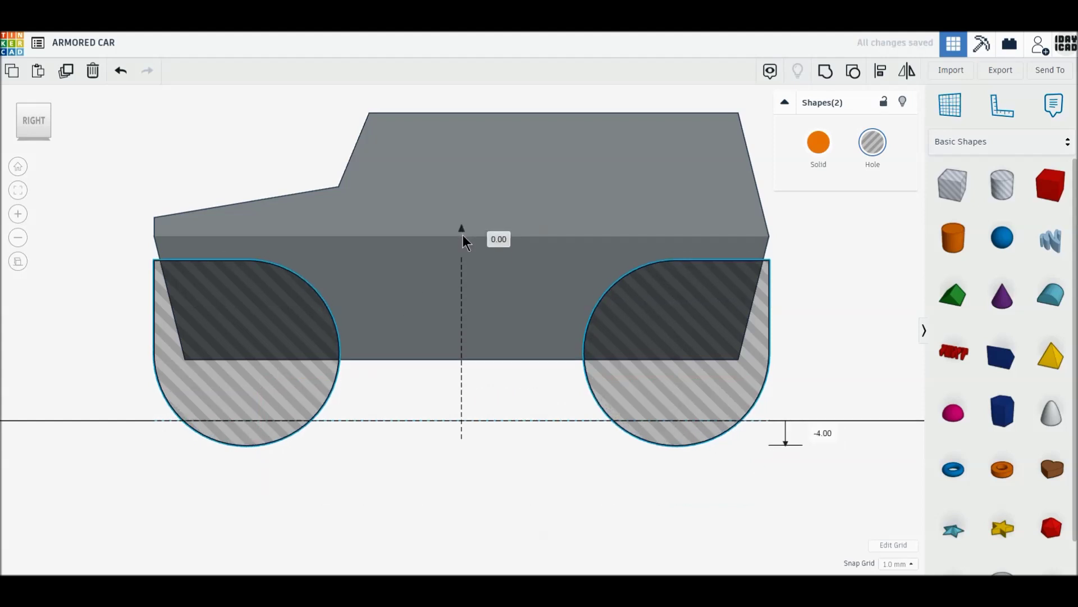
left_click(12, 121)
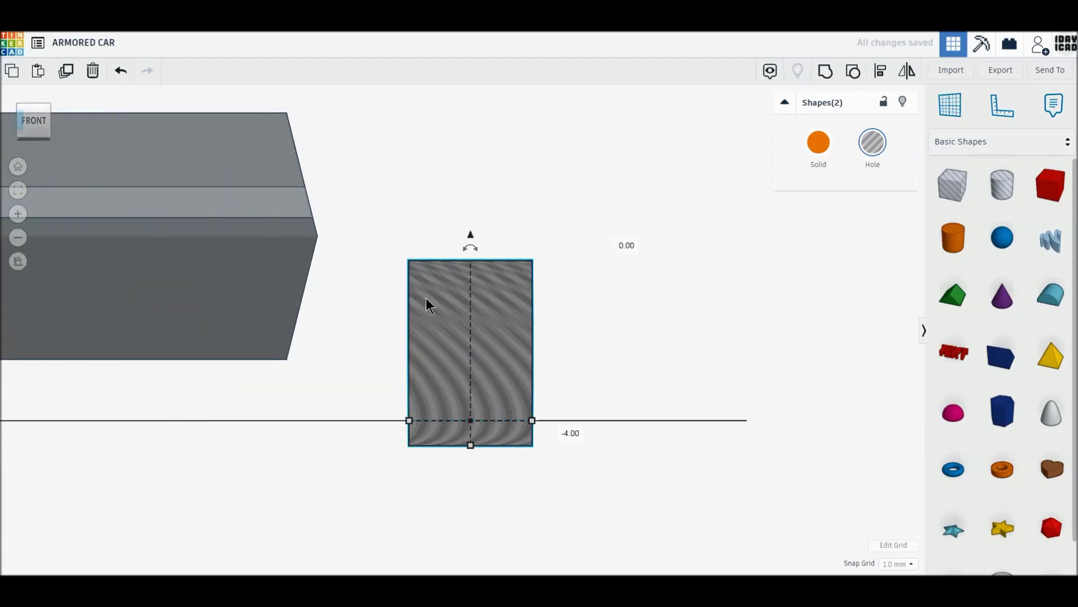
Step: Slide the wheel-arch holes onto the body's right side and place duplicates on its left side
left_click_drag(538, 344, 499, 344)
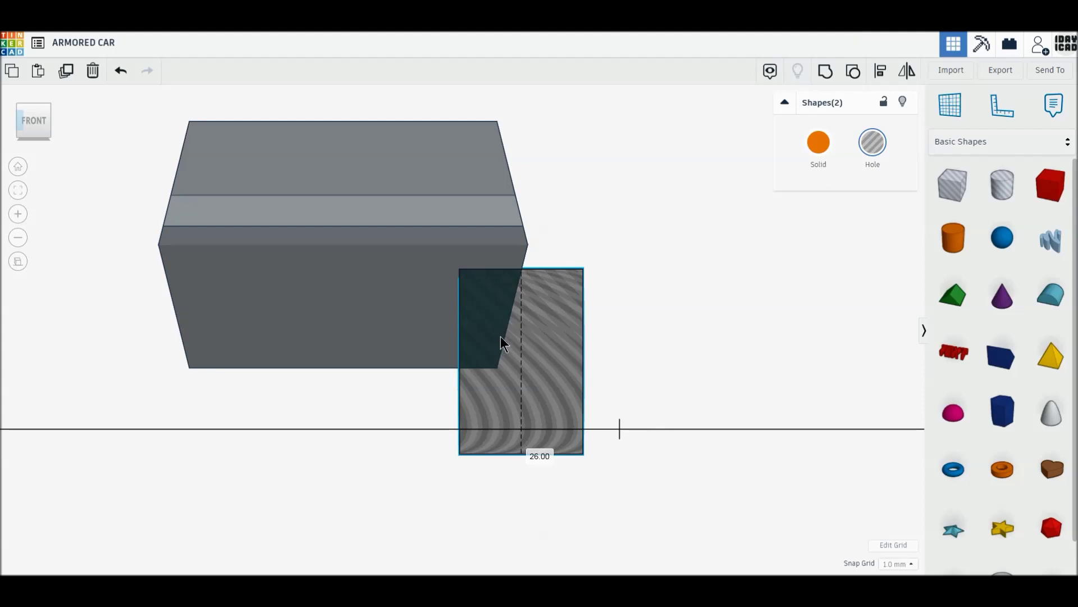
left_click_drag(500, 337, 503, 337)
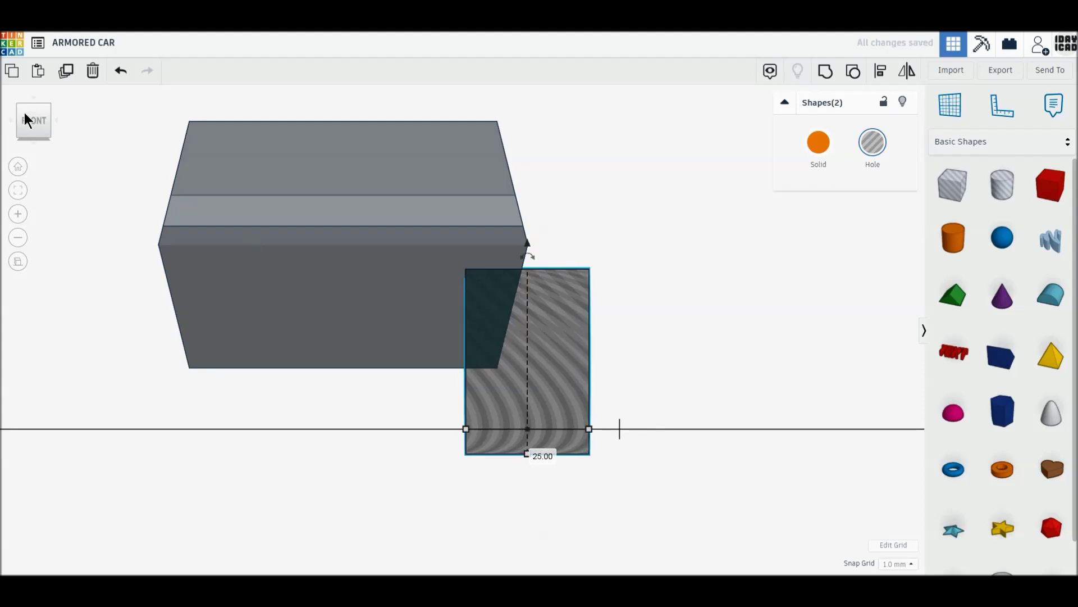
left_click(66, 76)
left_click_drag(566, 348, 198, 348)
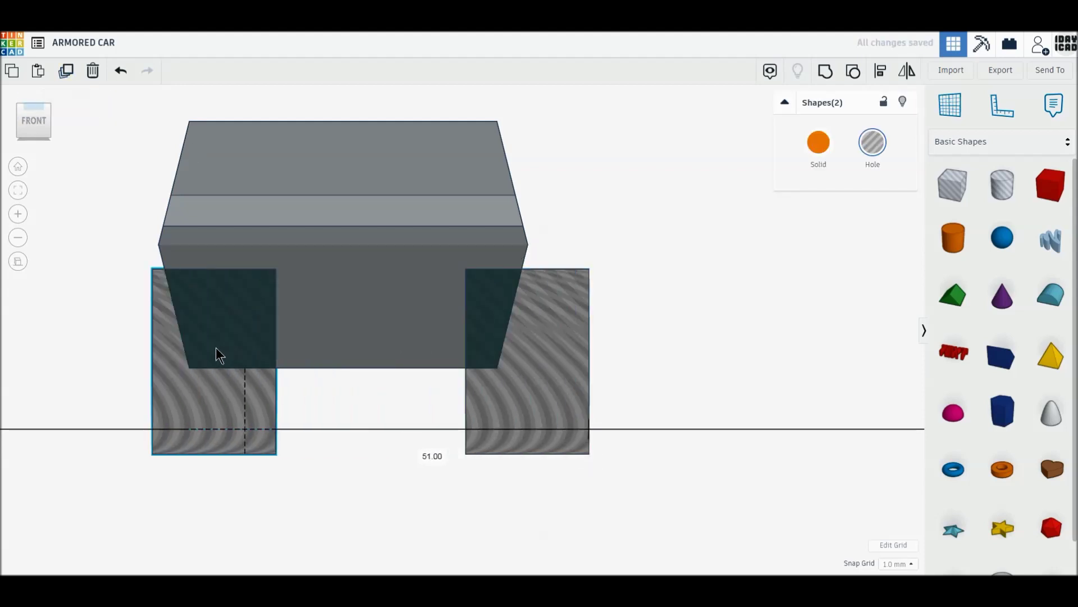
Step: Select the body with all four holes and group them to cut the wheel arches
left_click_drag(685, 385, 122, 191)
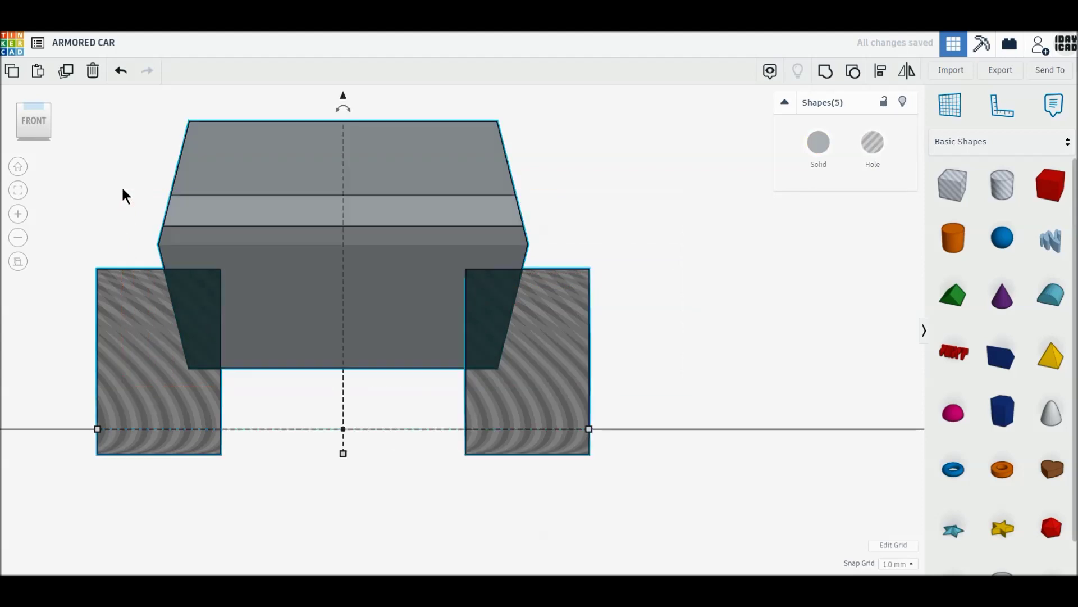
left_click(70, 80)
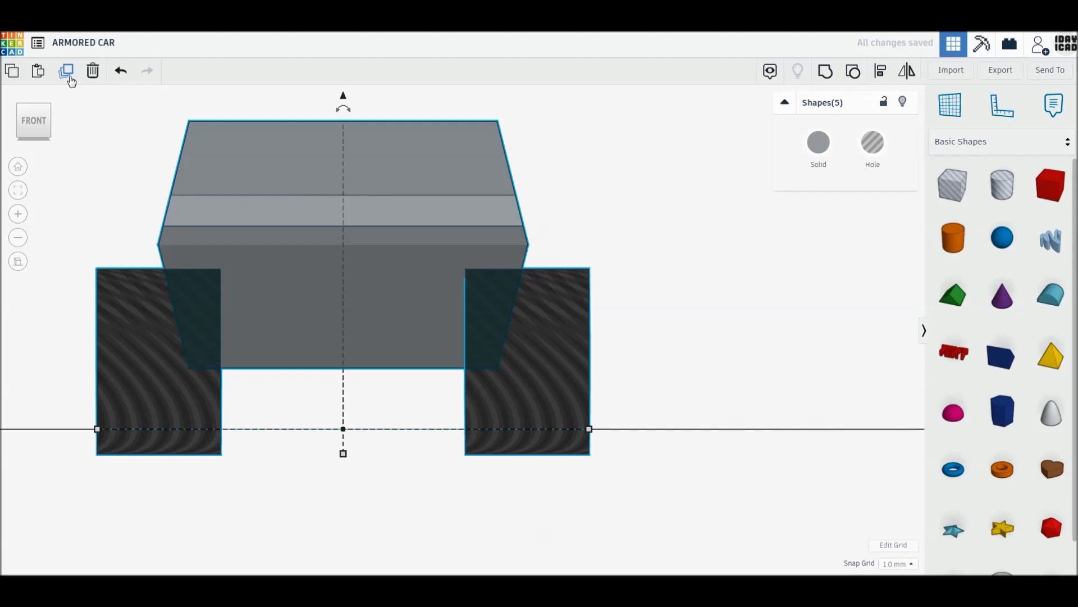
left_click(120, 73)
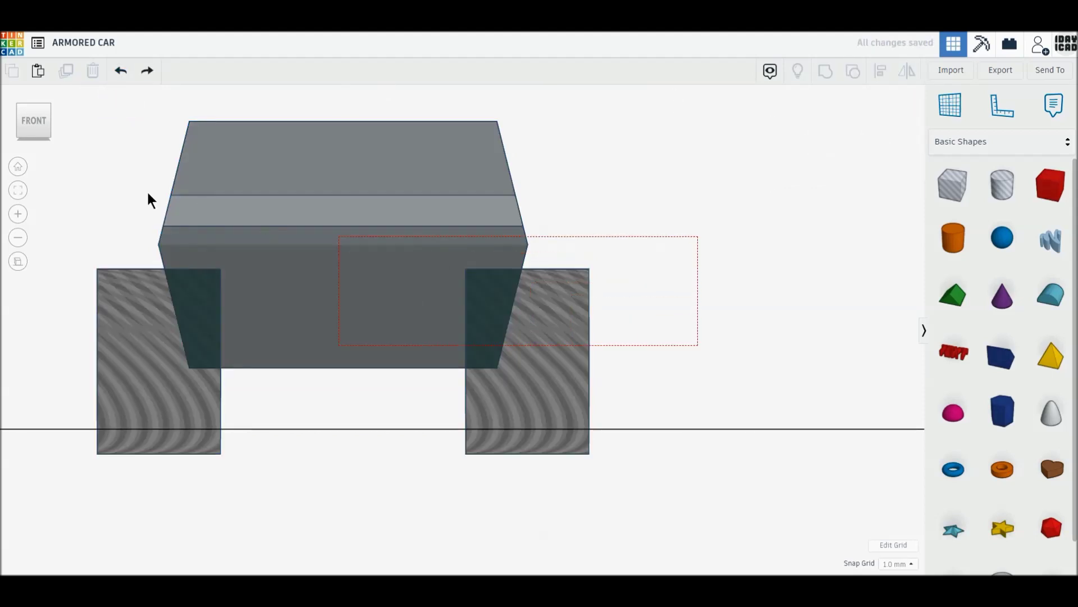
left_click_drag(697, 343, 137, 189)
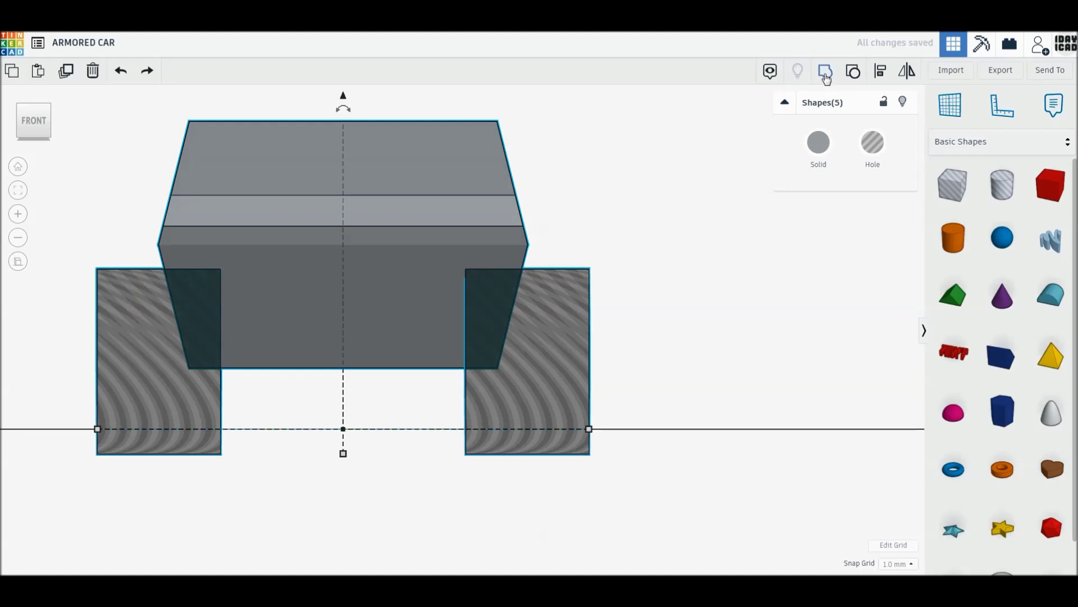
left_click(825, 73)
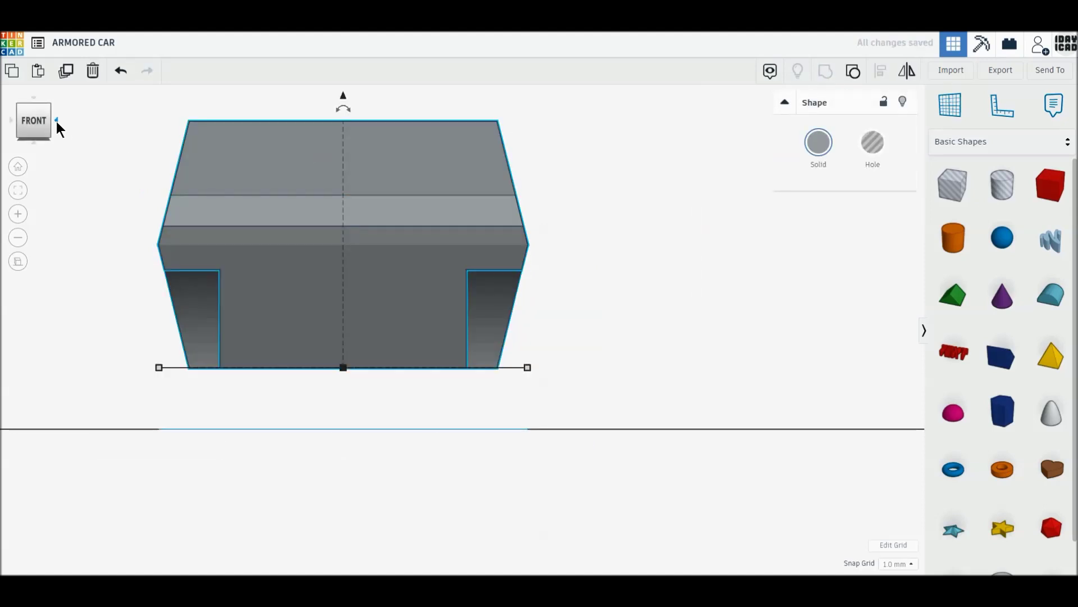
Step: Inspect the arches from every side, then place a solid cylinder beside the car
left_click(56, 120)
left_click(56, 120)
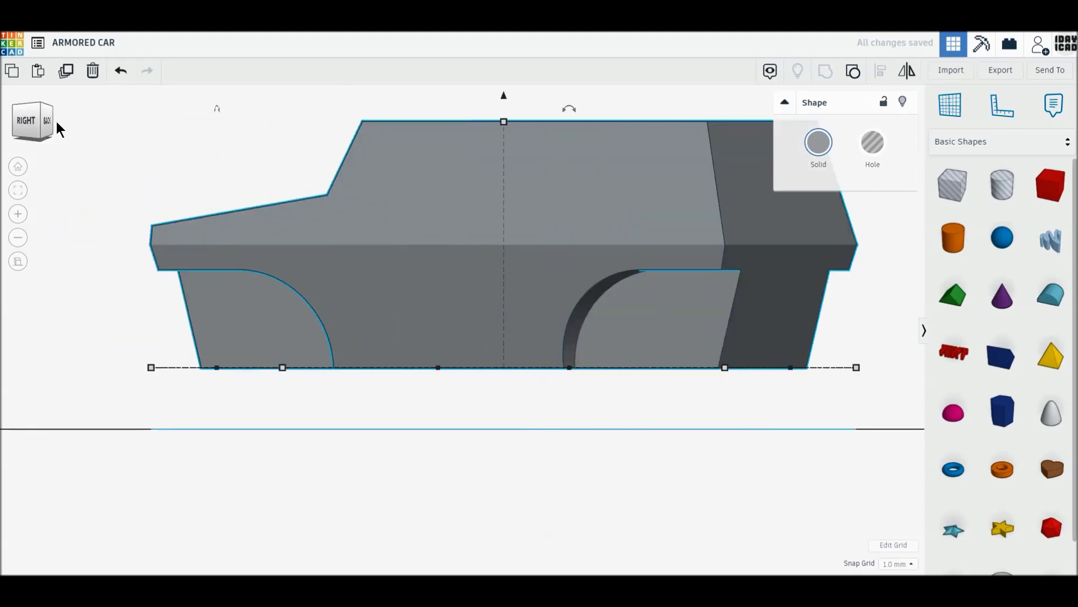
left_click(56, 120)
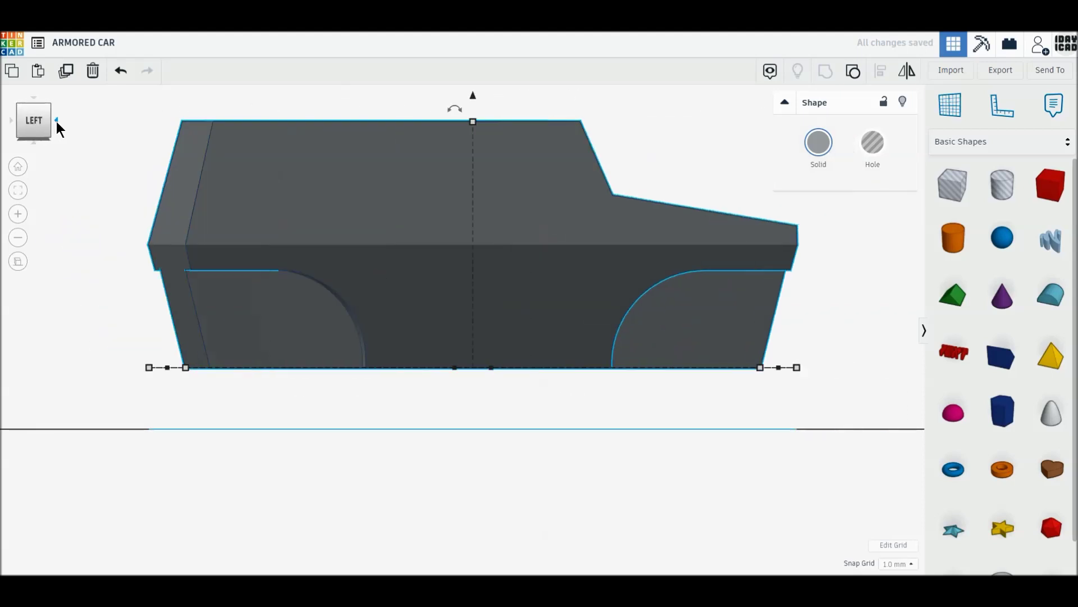
left_click(56, 121)
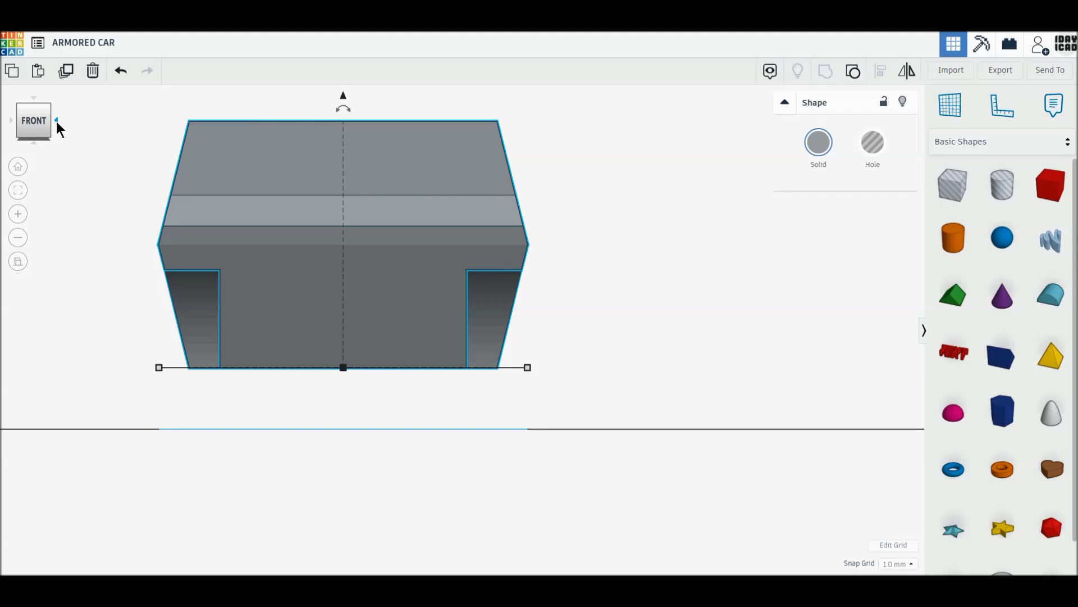
left_click(56, 120)
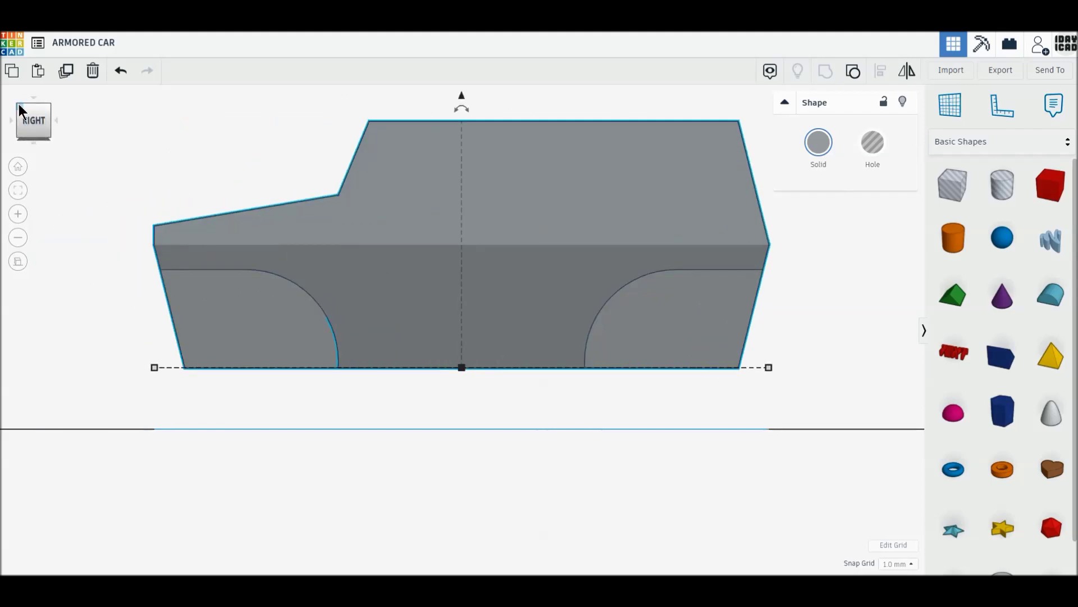
left_click(17, 105)
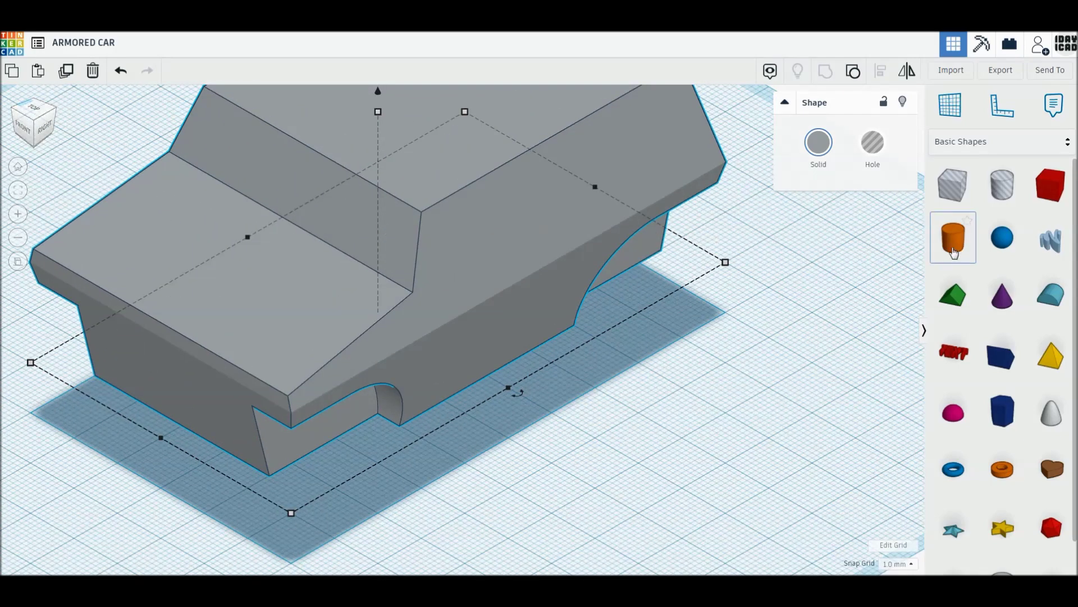
left_click_drag(969, 240, 739, 445)
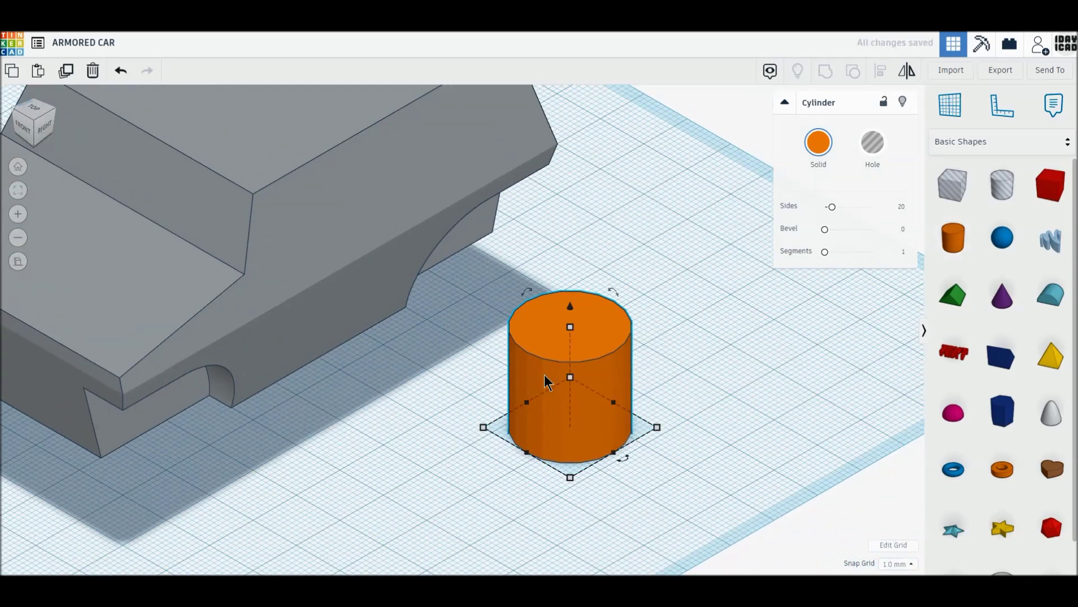
Step: Set the cylinder's height to 10, smooth its sides, and enter 6 and 26 for its footprint
left_click(570, 327)
type("10")
key("Return")
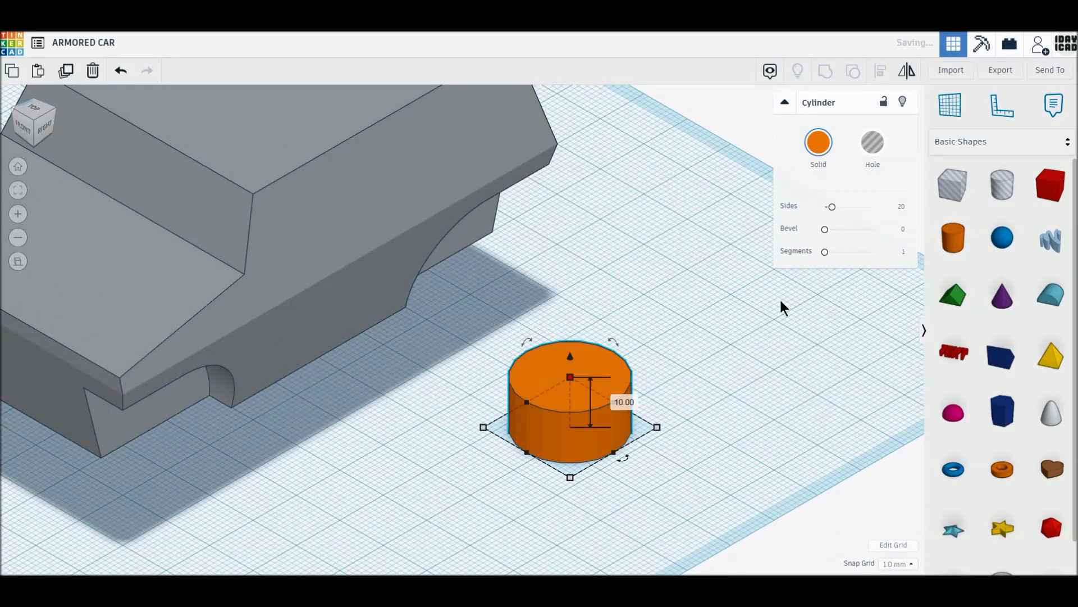
mouse_move(833, 206)
left_mouse_down()
mouse_move(874, 207)
mouse_move(873, 251)
left_mouse_up()
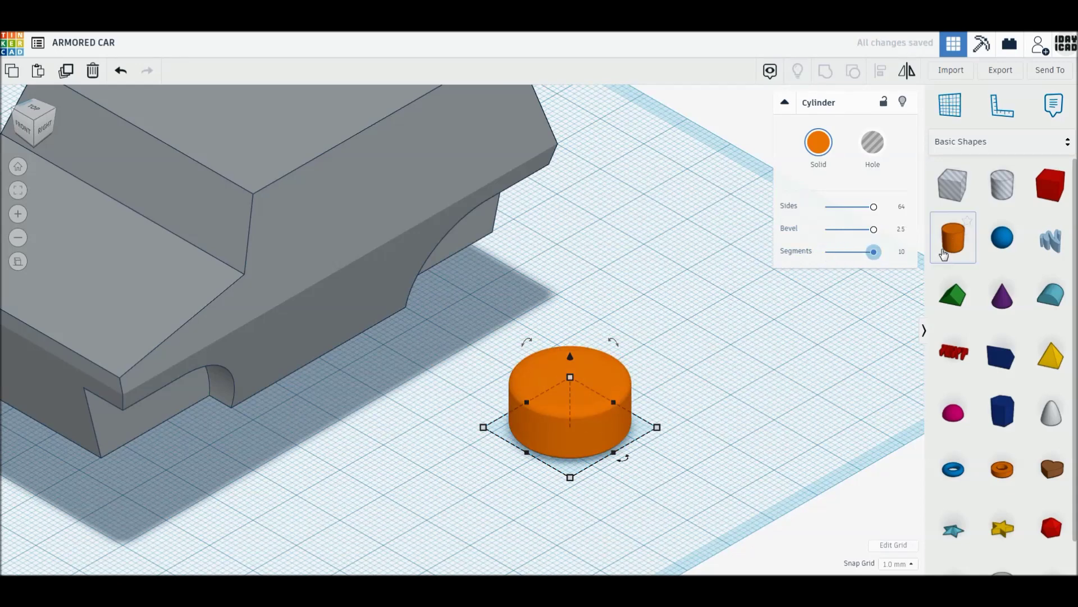
left_click(659, 427)
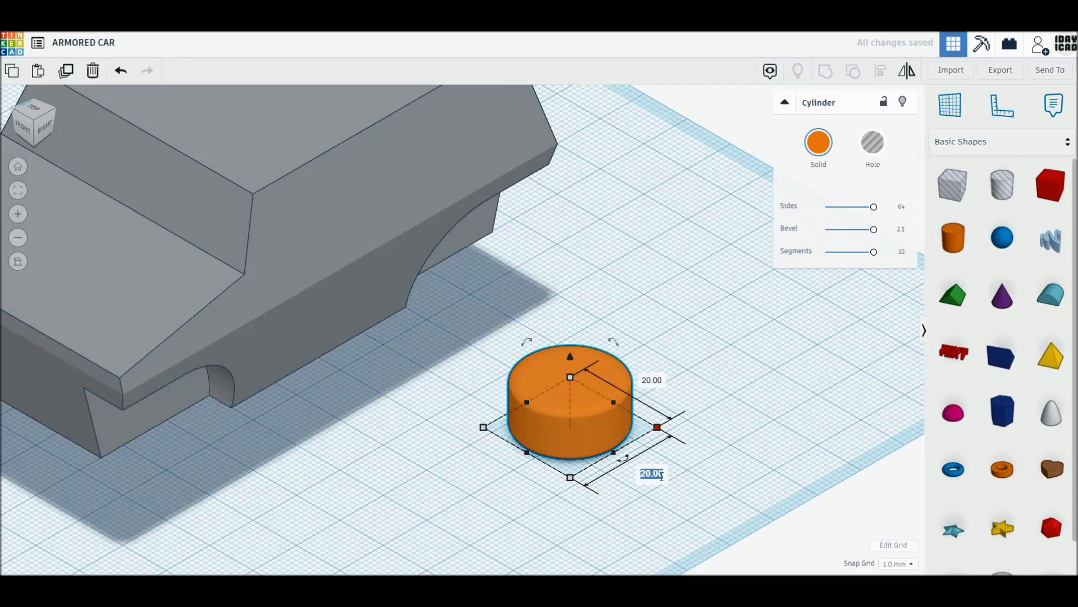
type("26")
key("Return")
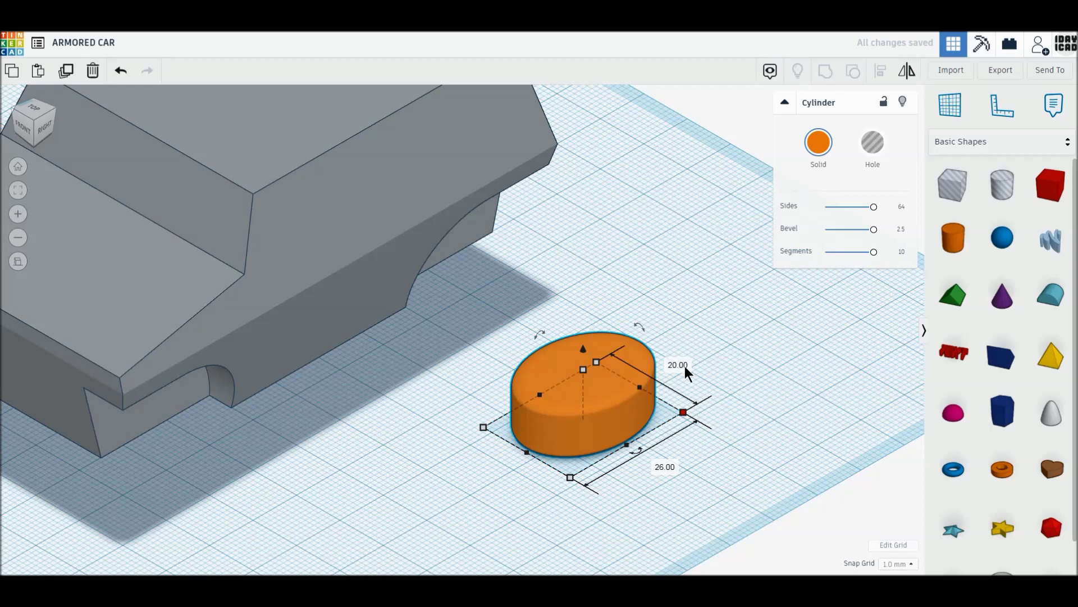
type("26")
key("Return")
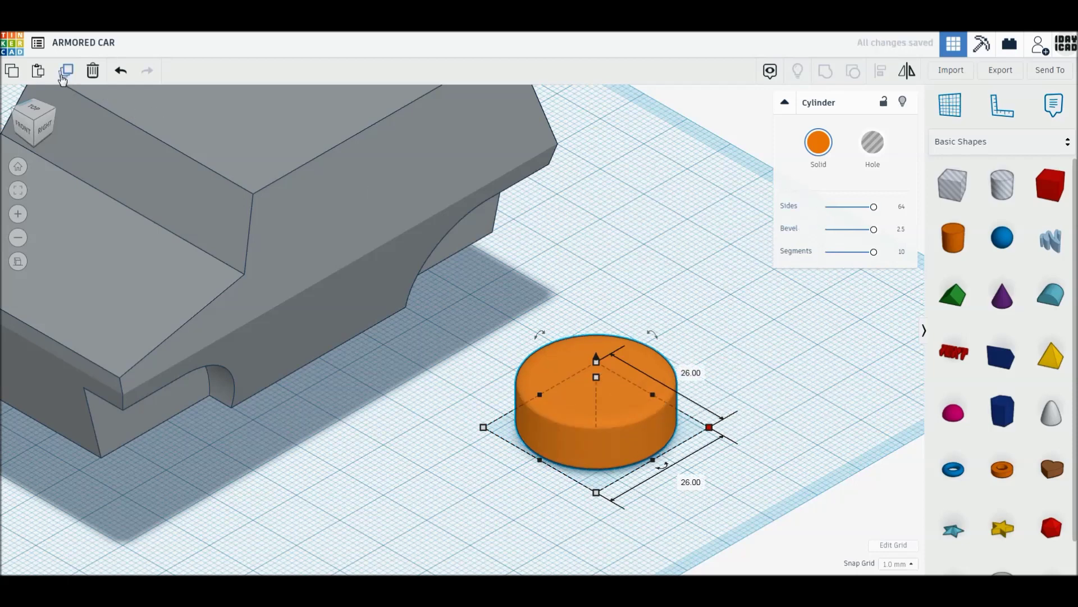
Step: Resize the tyre cylinder to 20 by 20 with an 11 mm height
left_click(410, 363)
left_click(578, 455)
mouse_move(595, 492)
type("20")
key("Return")
left_click(665, 466)
type("2")
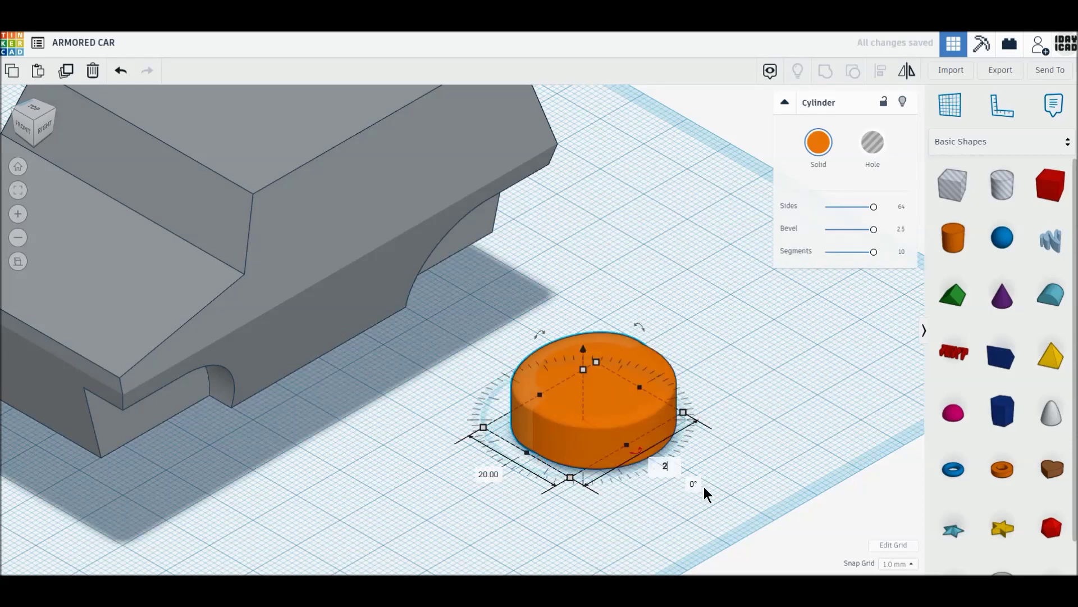
type("0")
key("Return")
mouse_move(596, 362)
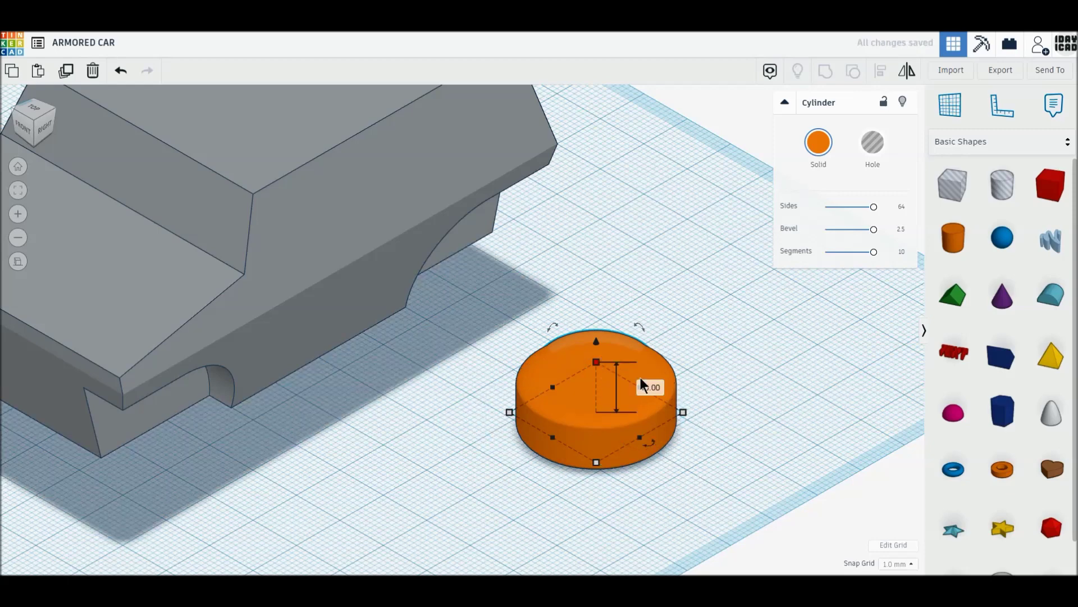
type("1")
key("Return")
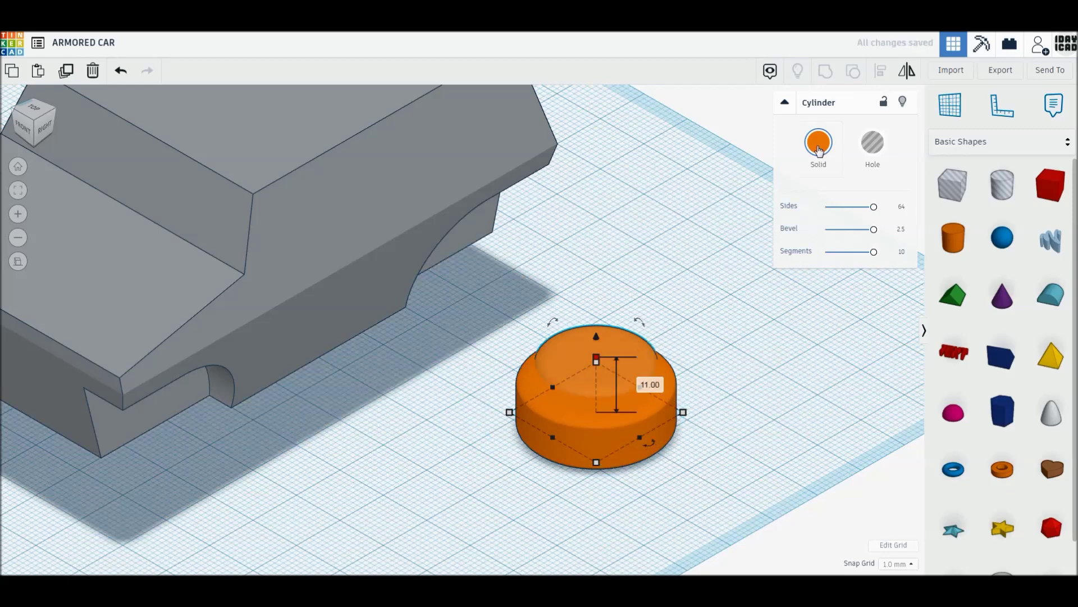
Step: Paint the tyre cylinder dark grey
left_click(818, 142)
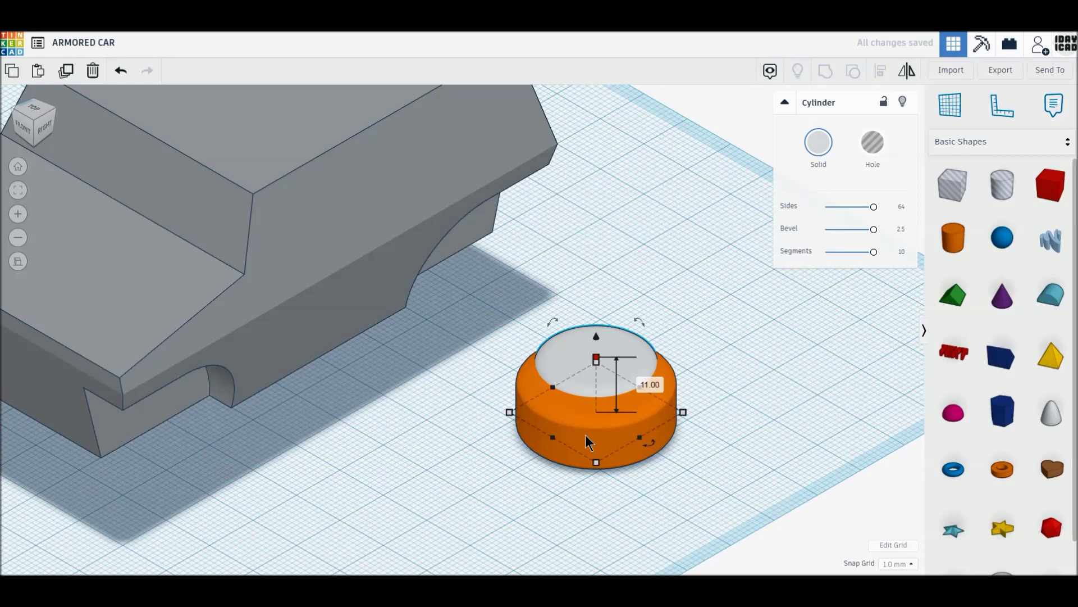
left_click(820, 152)
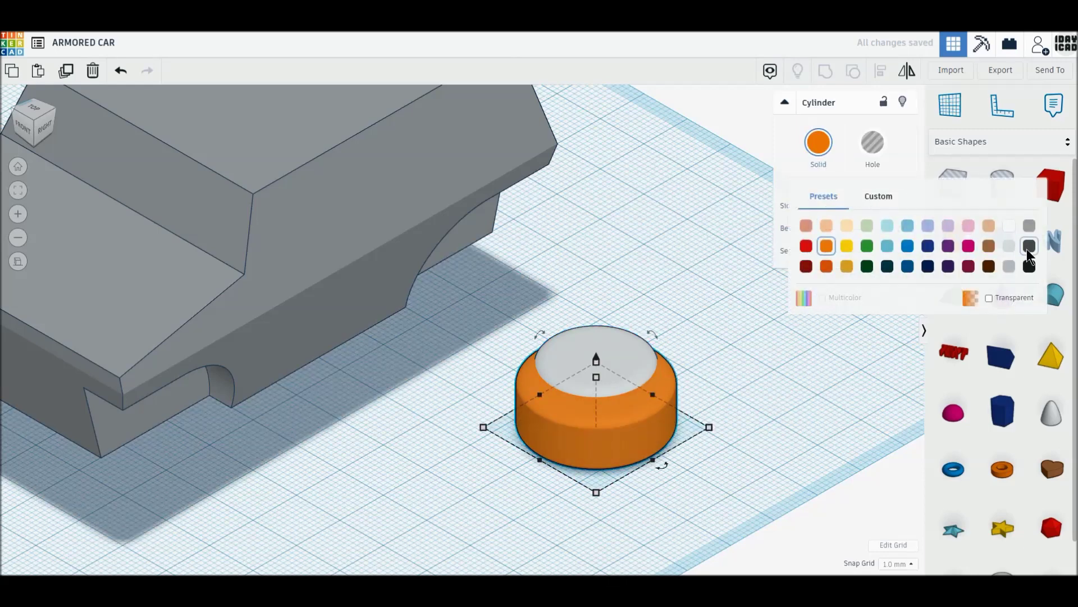
left_click(1027, 248)
Step: Centre-align the tyre with the inner hub and group them into one wheel
left_click_drag(735, 491, 579, 368)
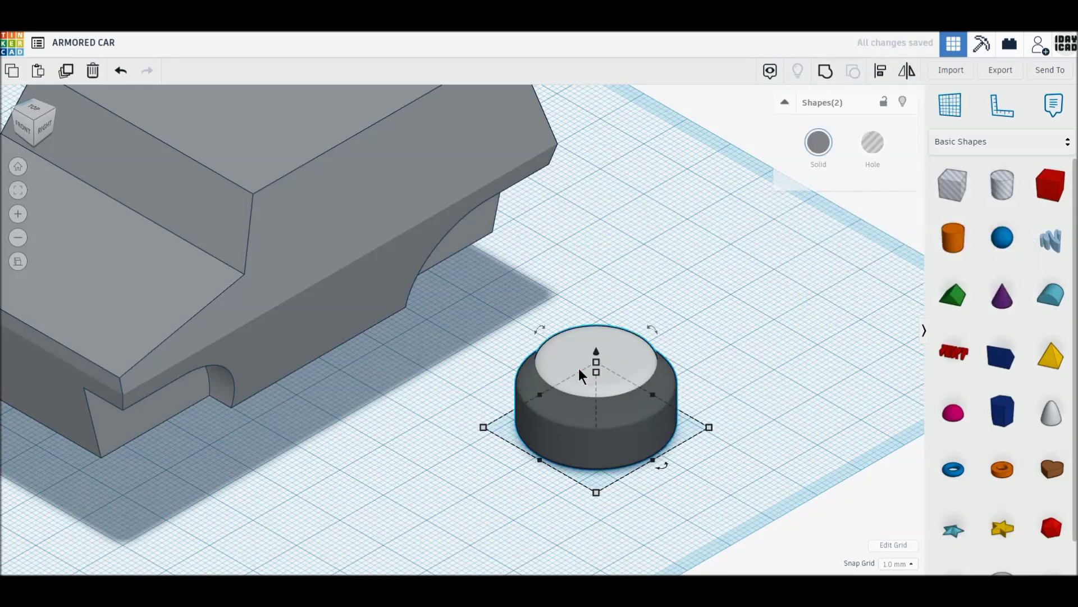
left_click(881, 73)
left_click(608, 472)
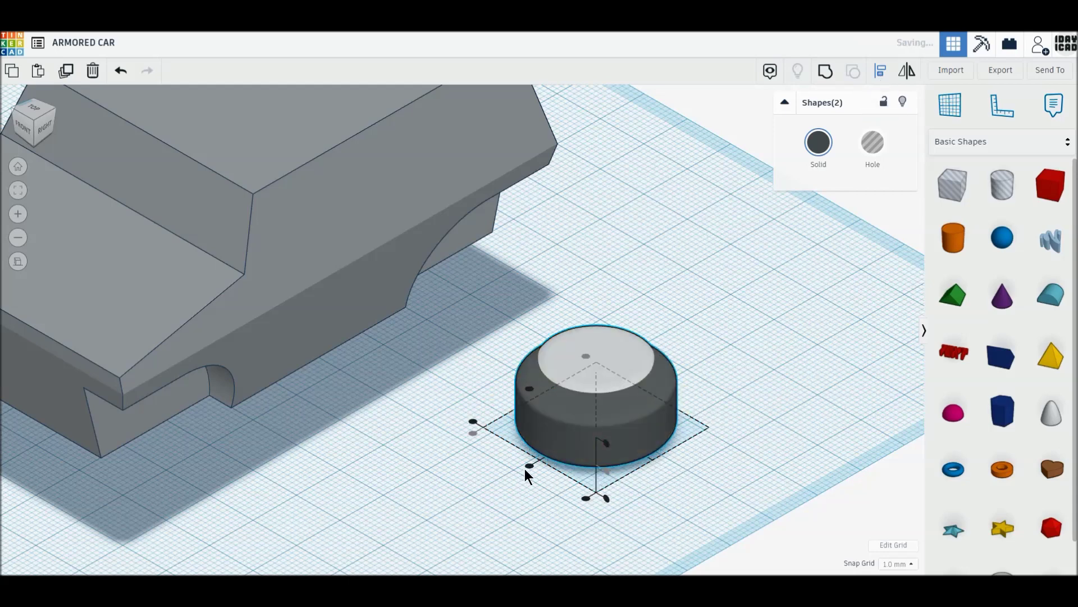
left_click(528, 464)
left_click(528, 390)
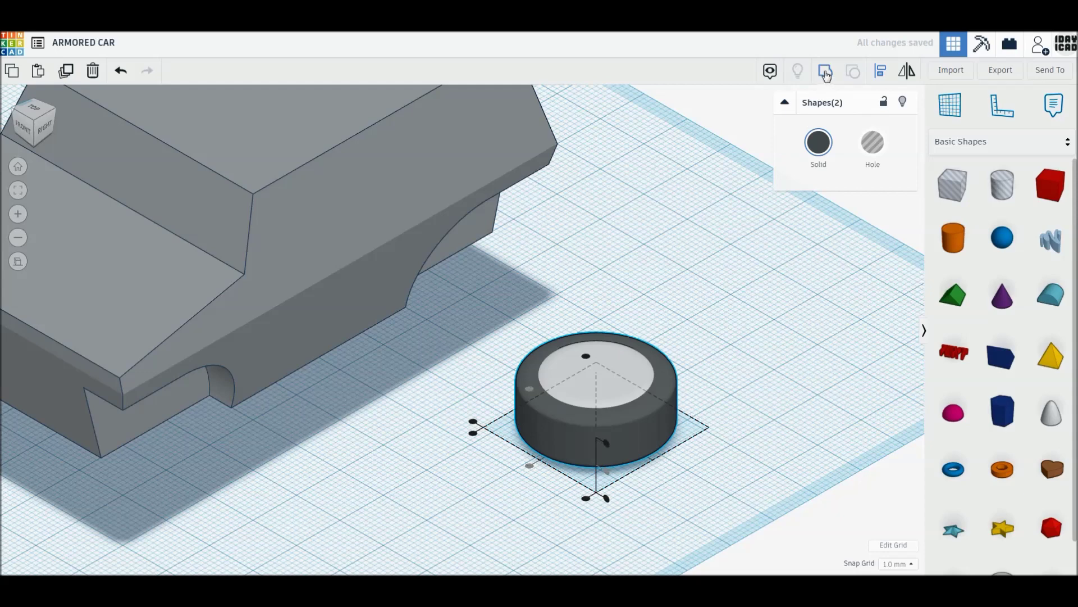
key("ctrl+g")
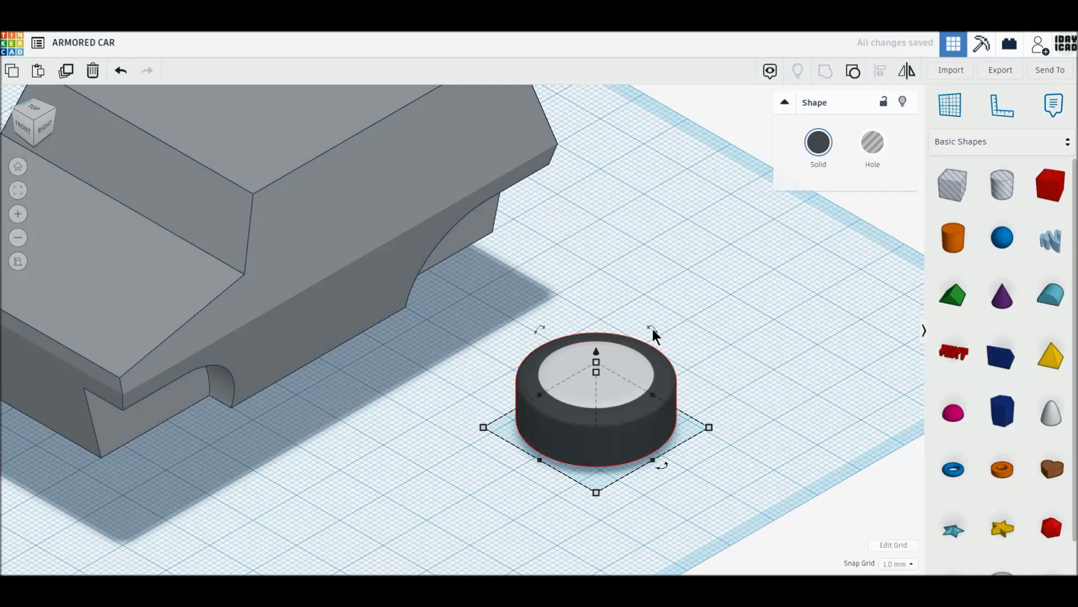
Step: Turn on Multicolor for the wheel and rotate it 90° to stand upright
left_click(821, 147)
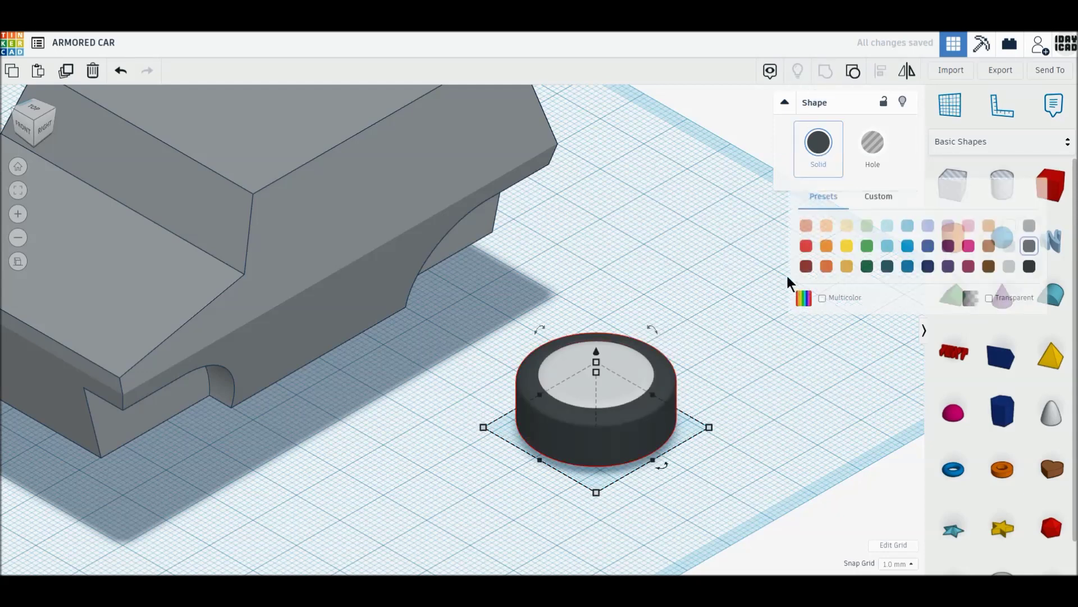
left_click(822, 299)
left_click_drag(652, 328, 683, 380)
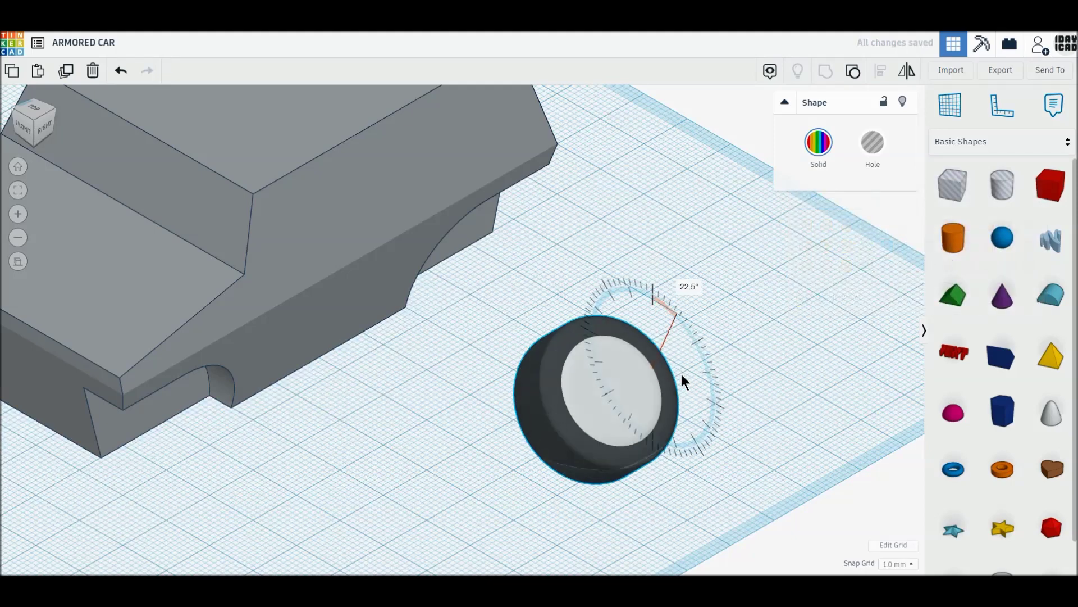
left_click_drag(682, 380, 686, 386)
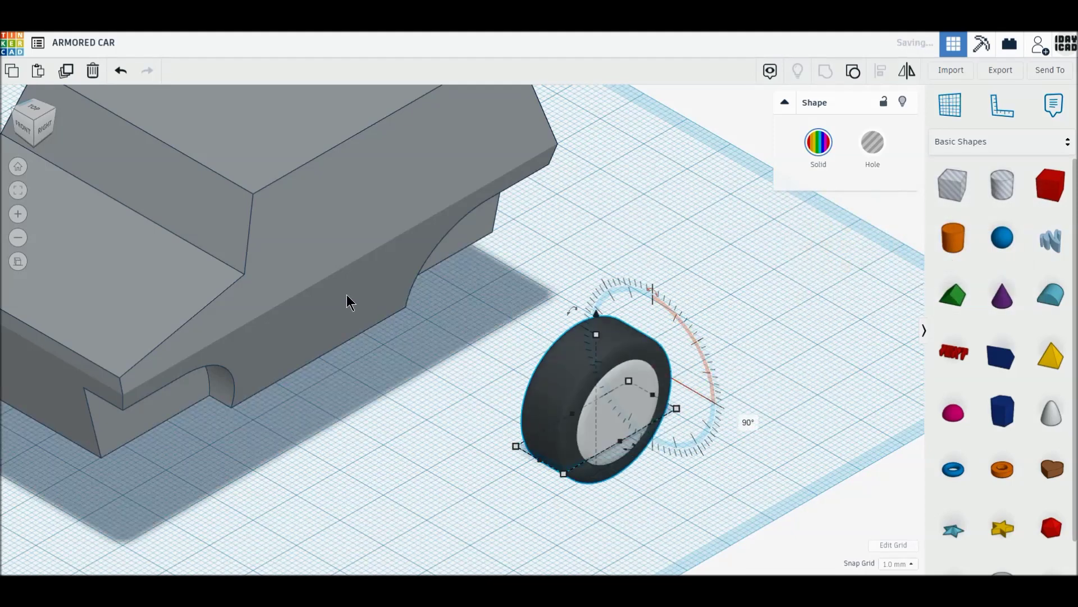
Step: Seat the wheel in the front wheel arch from the right view, and slide a duplicate toward the rear arch
left_click(45, 133)
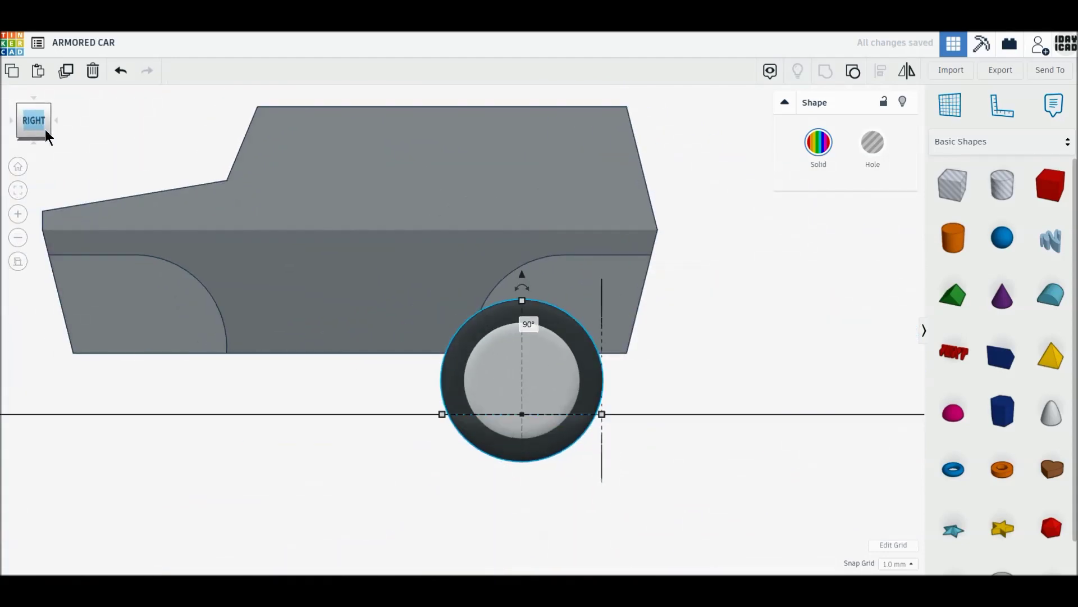
left_click(353, 404)
left_click_drag(516, 392, 167, 385)
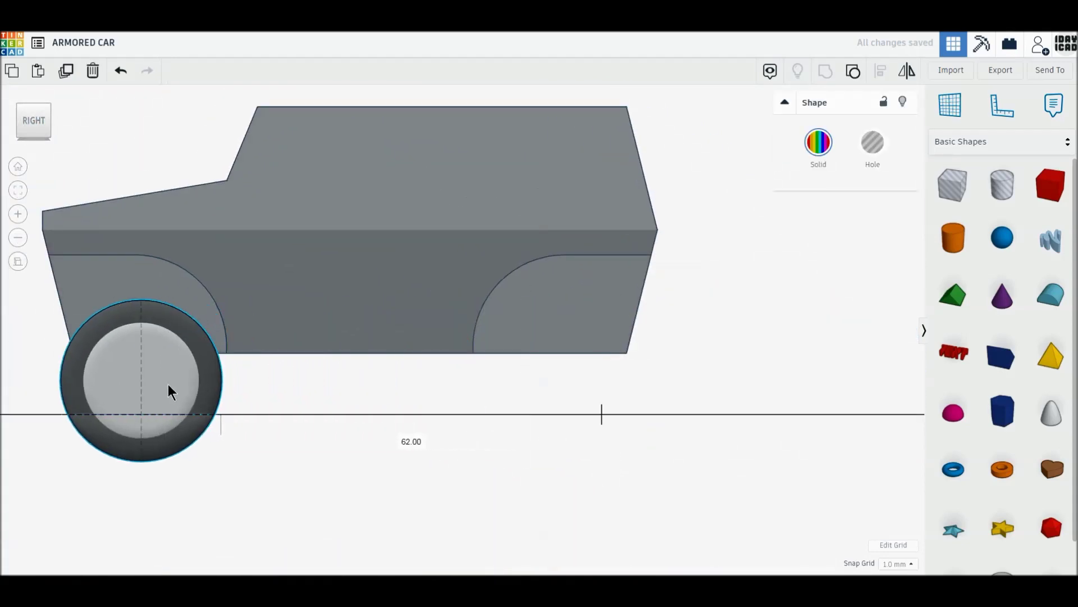
left_click_drag(143, 284, 141, 240)
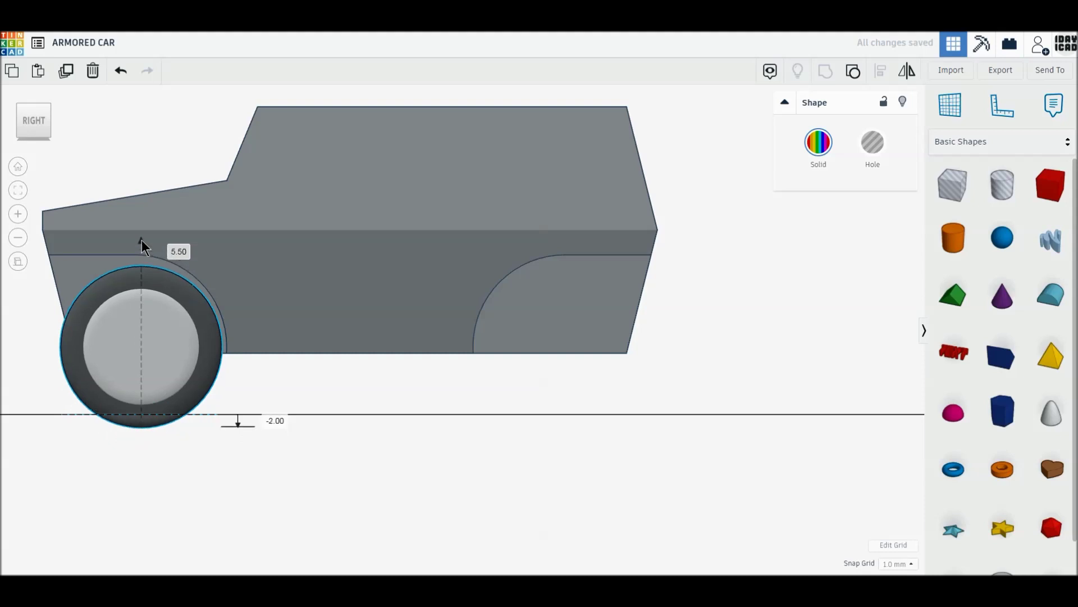
left_click_drag(188, 341, 181, 340)
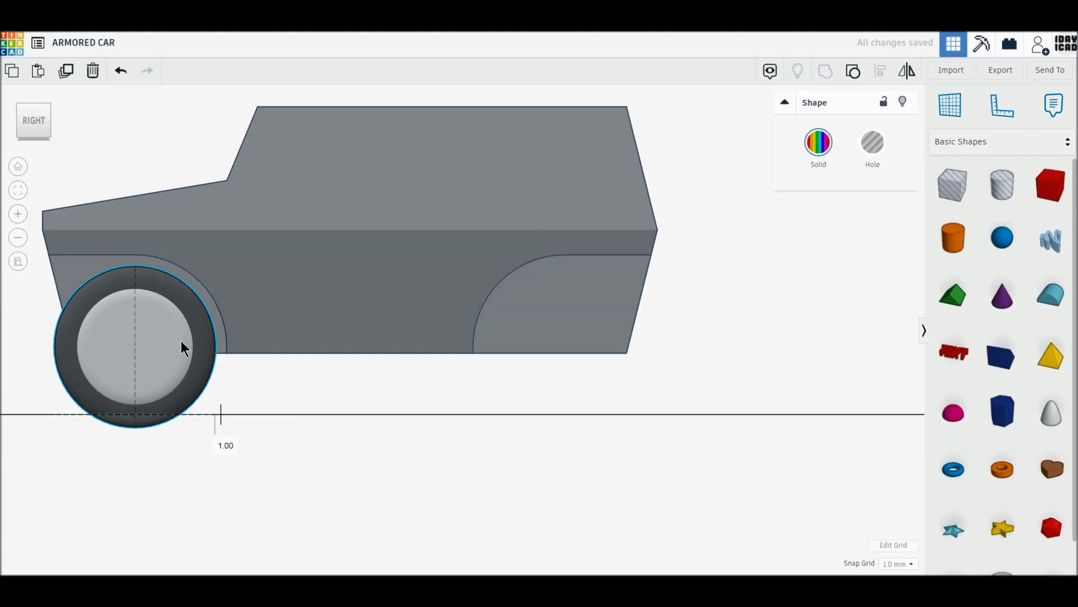
left_click_drag(181, 340, 181, 341)
left_click(68, 72)
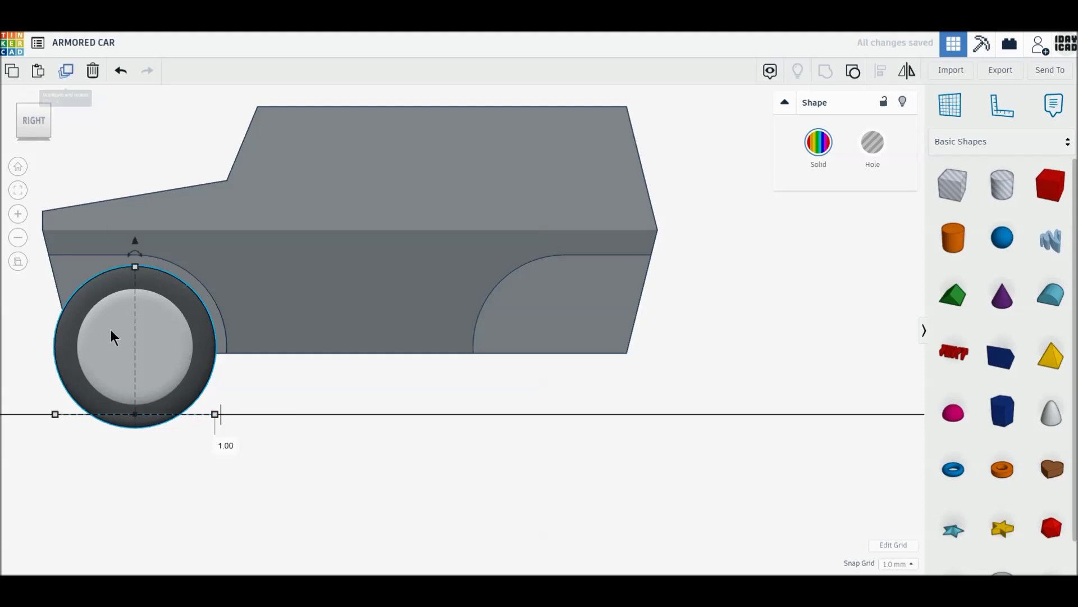
left_click_drag(98, 339, 535, 347)
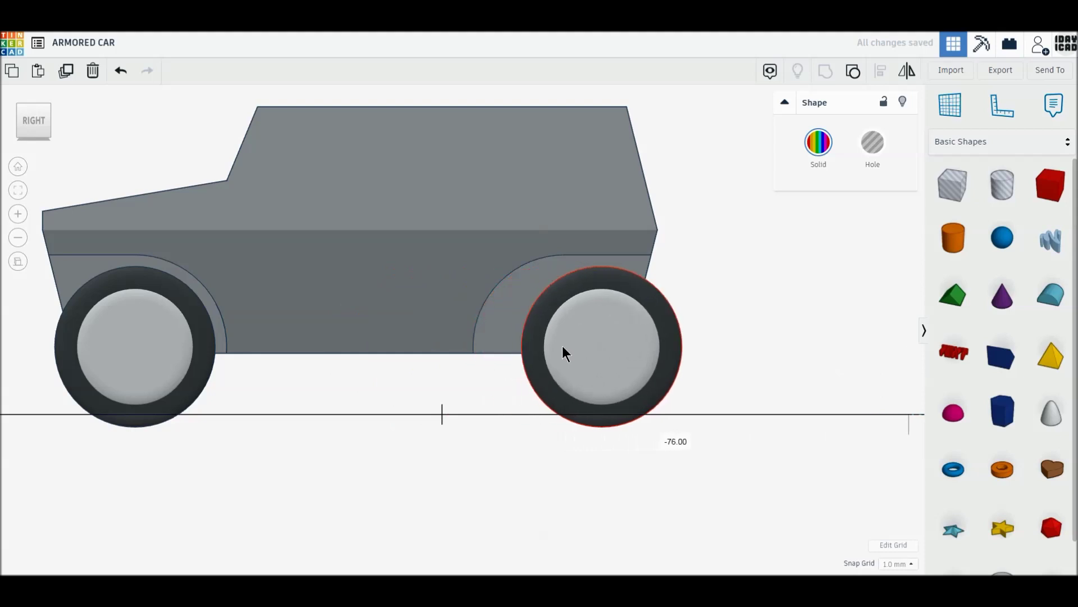
Step: Settle the wheel copy in the rear arch and select both wheels
left_click_drag(534, 346, 531, 347)
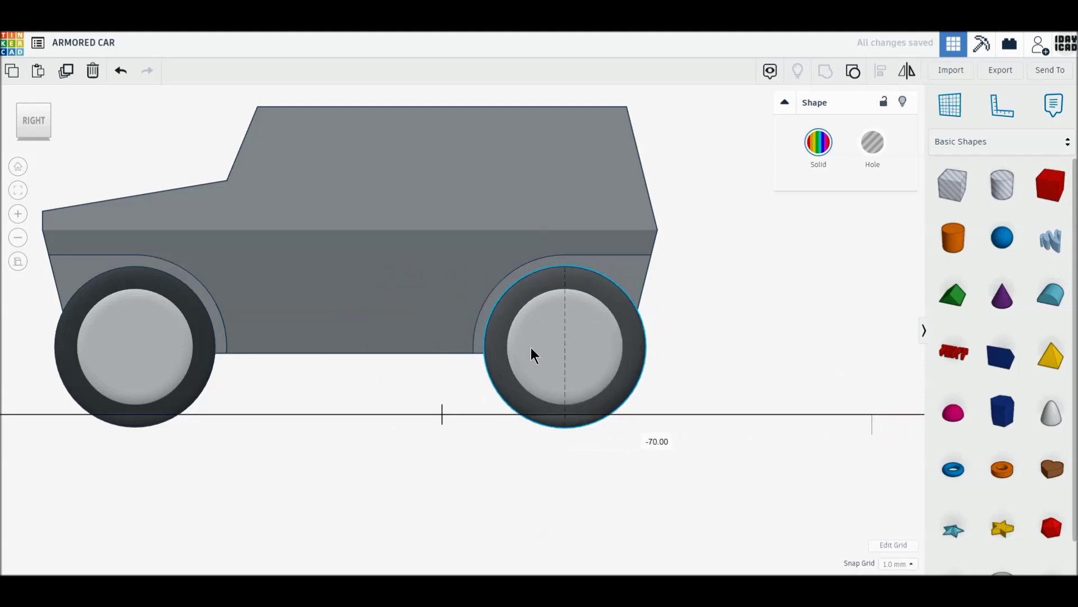
left_click(665, 430)
left_click(578, 377)
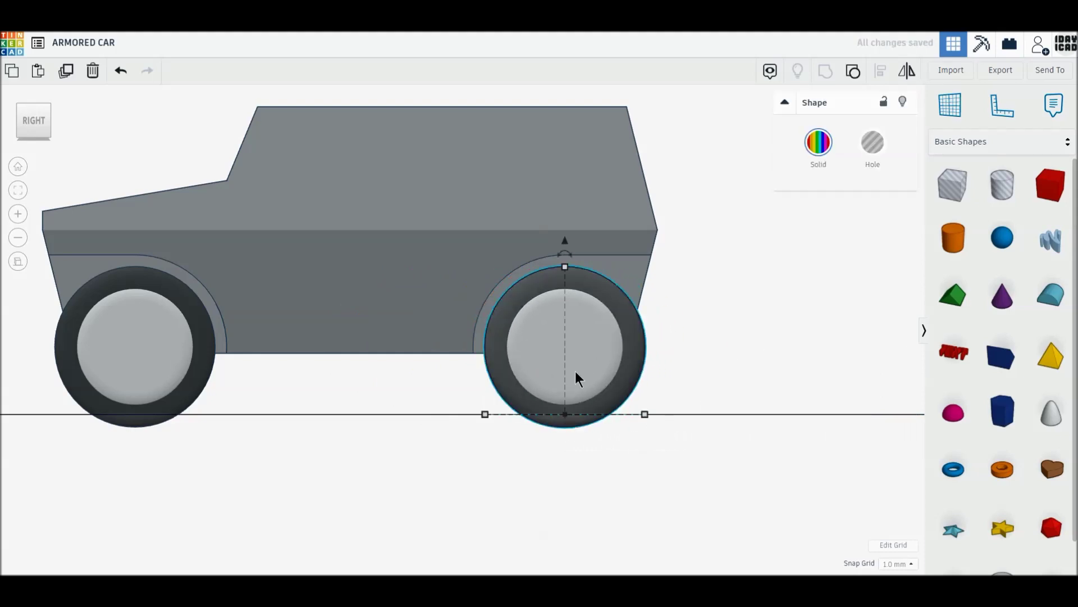
left_click_drag(672, 487, 136, 389)
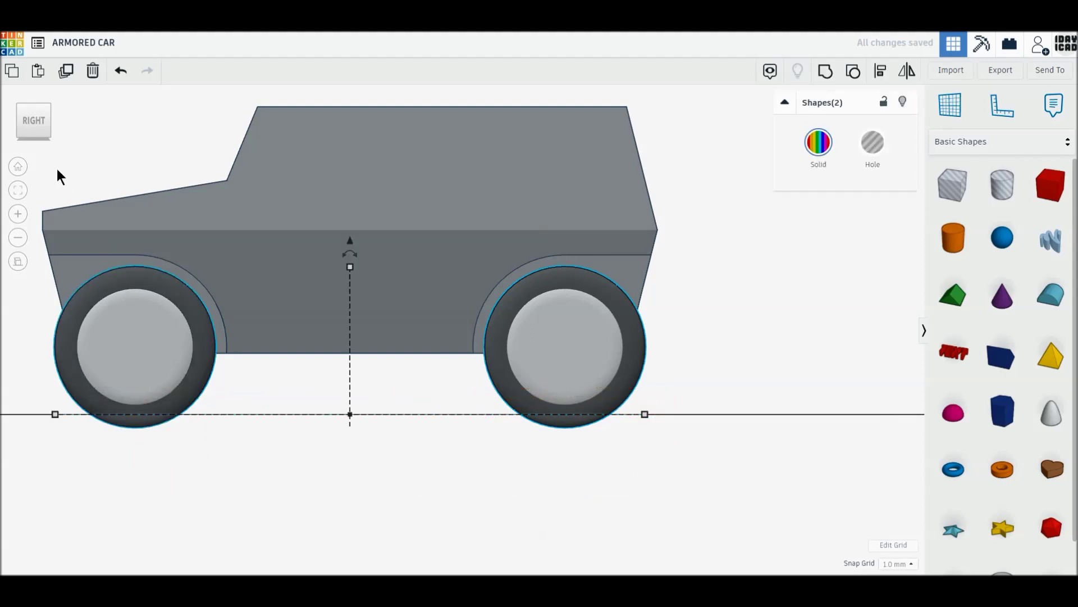
Step: In front view, move both wheels under one side and place copies under the other side
left_click(13, 121)
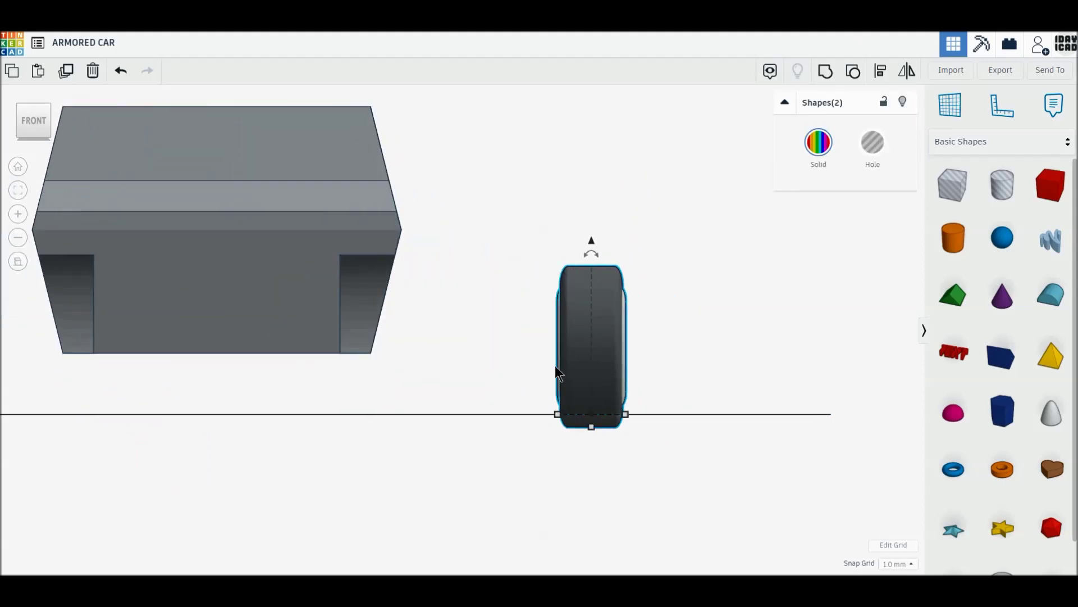
left_click_drag(602, 372, 397, 369)
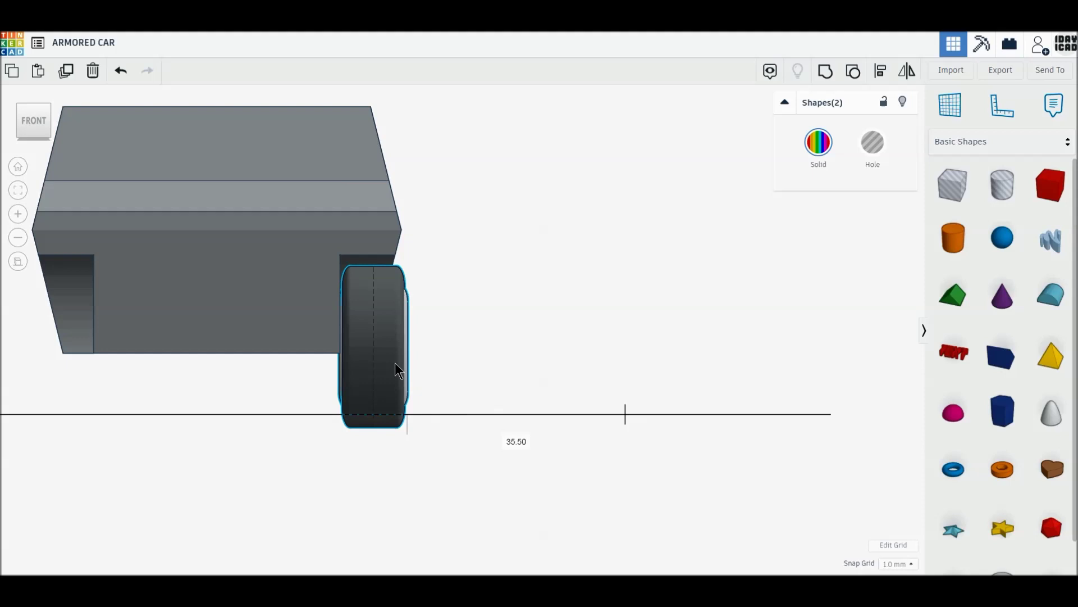
middle_click_drag(177, 353, 342, 370)
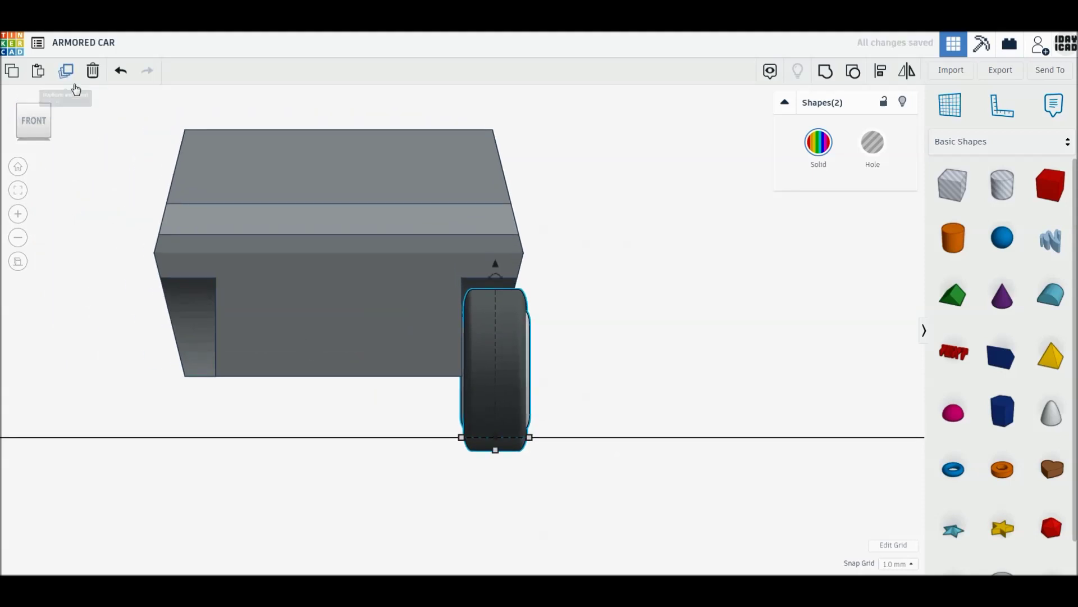
left_click_drag(479, 392, 215, 388)
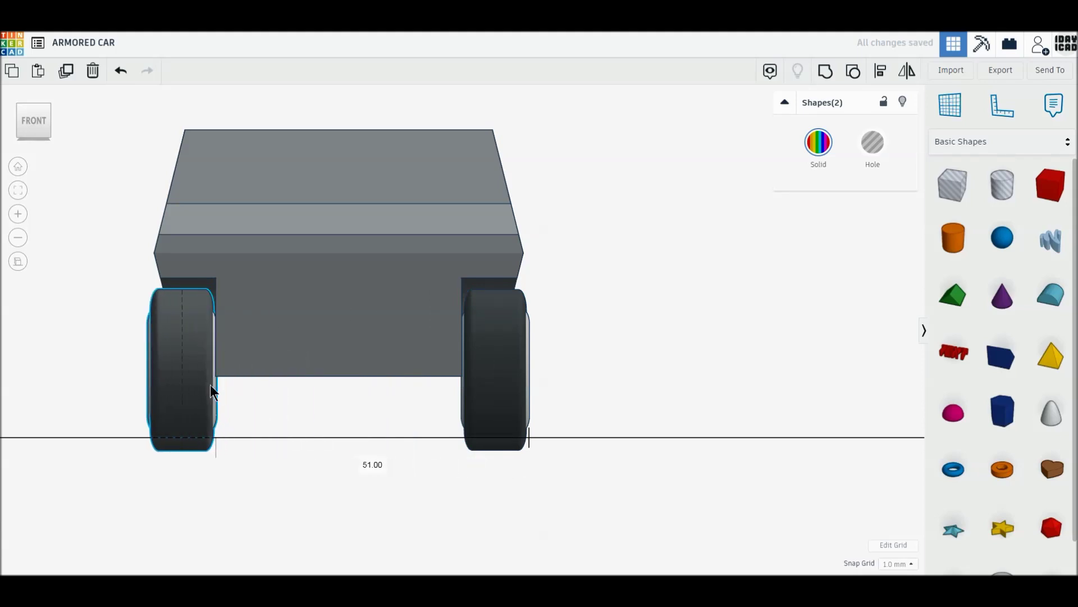
right_click_drag(514, 385, 430, 412)
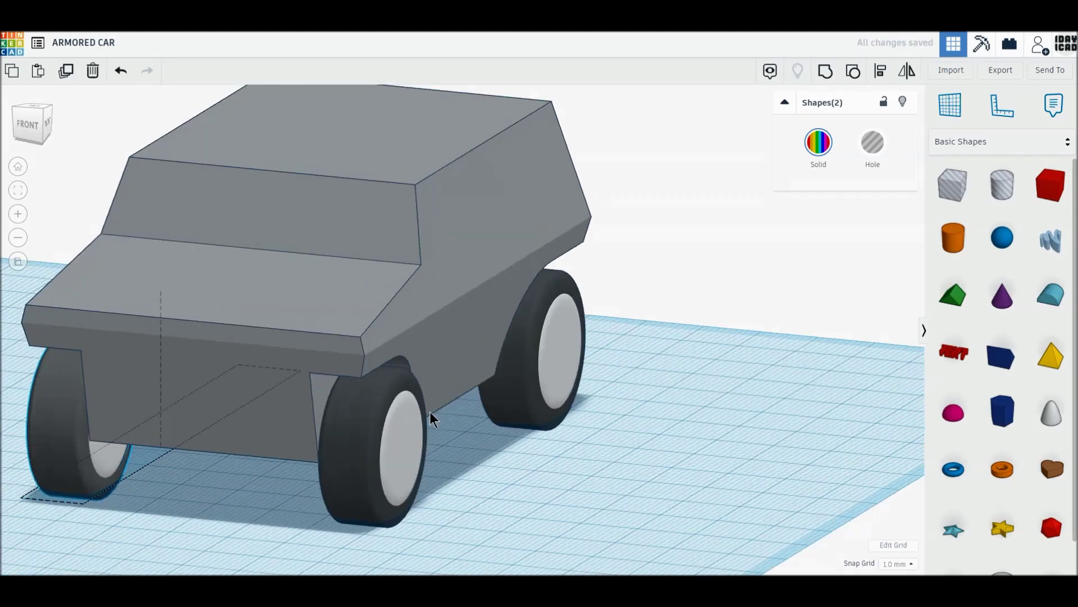
scroll(429, 413, "up", 3)
left_click(577, 494)
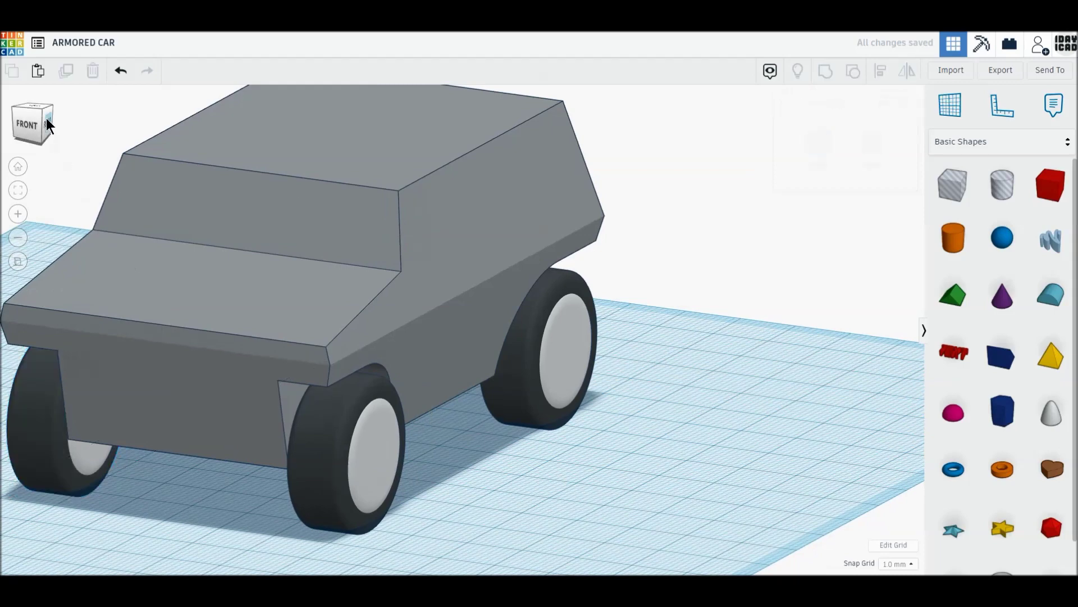
left_click(47, 119)
left_click(56, 120)
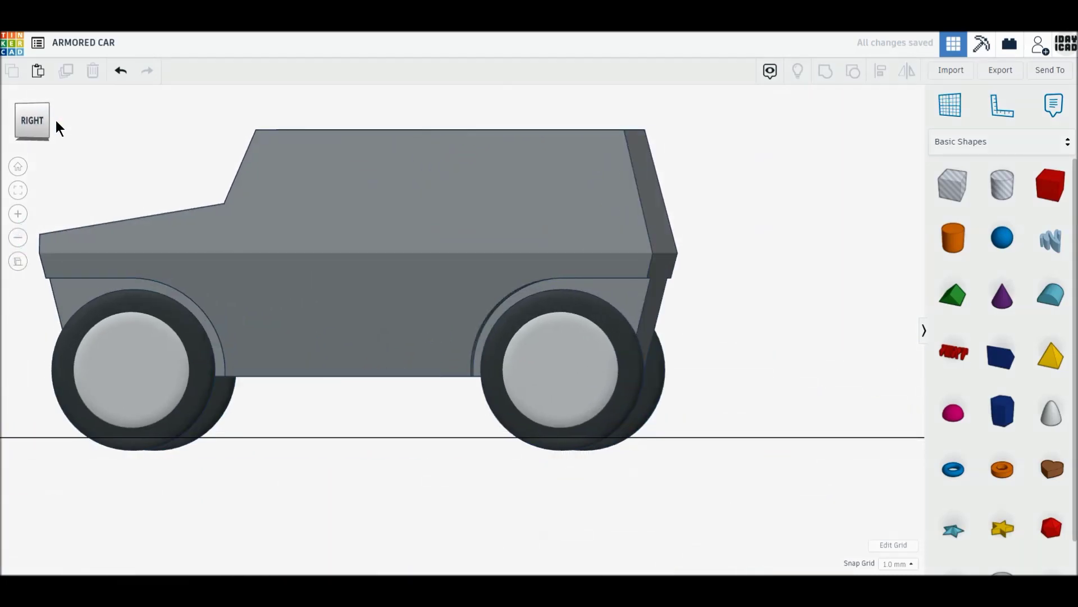
left_click(56, 120)
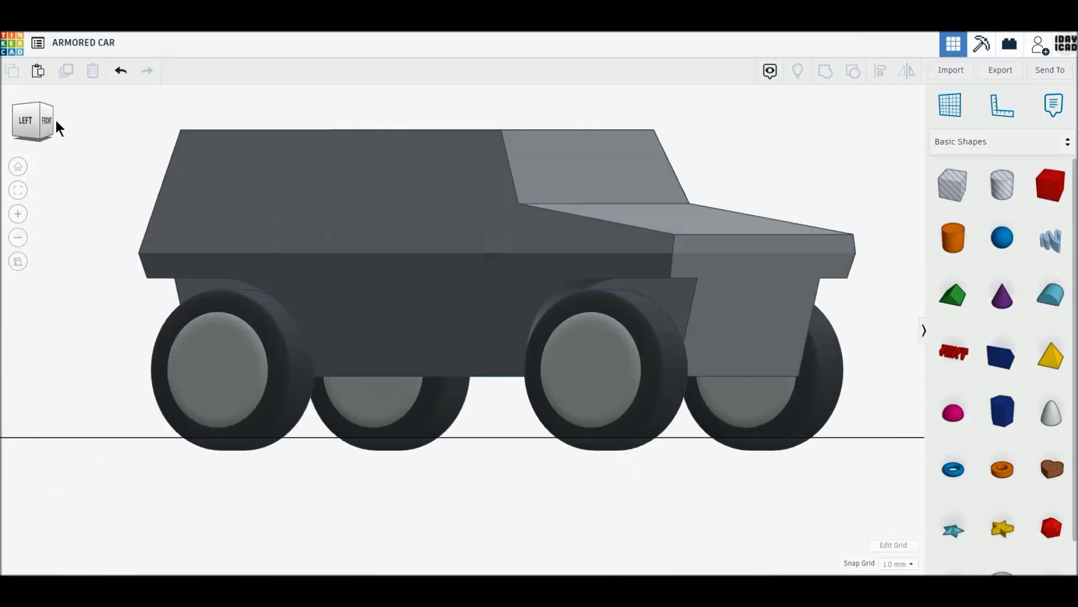
left_click_drag(671, 458, 143, 203)
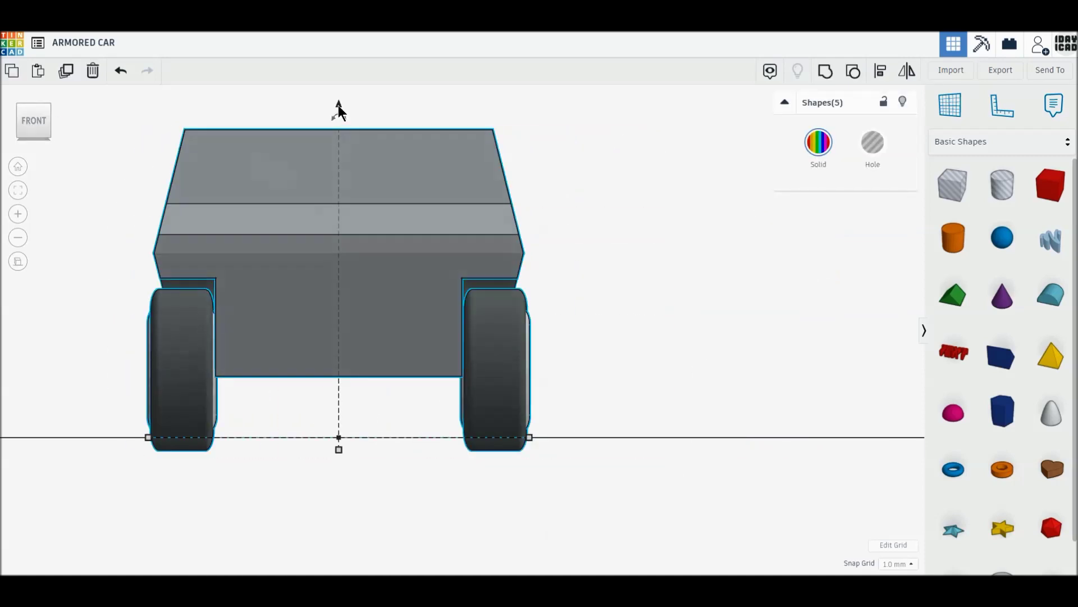
left_click_drag(338, 110, 338, 95)
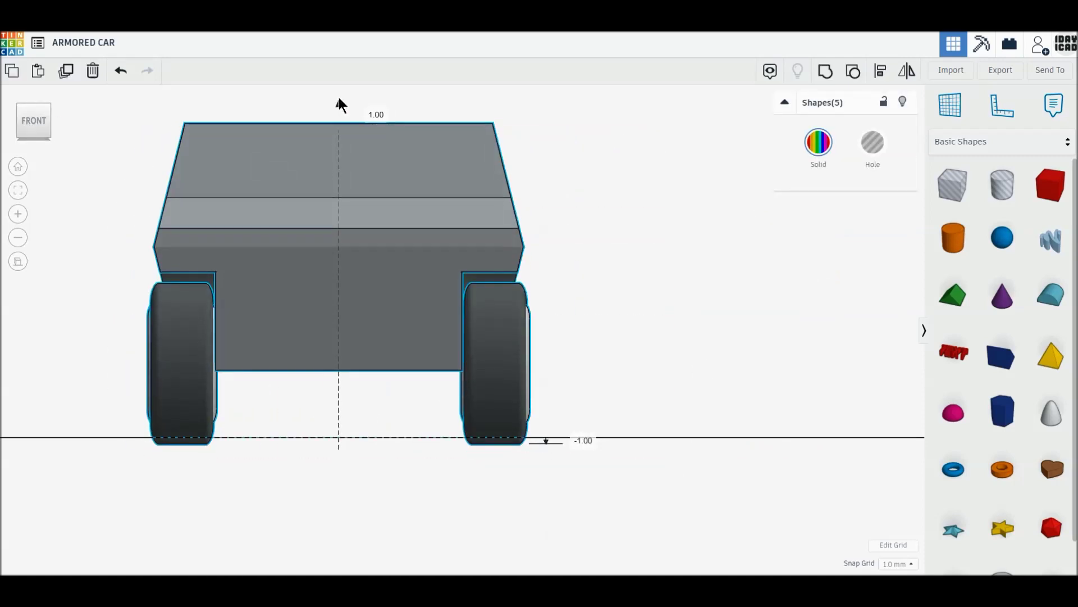
left_click(683, 281)
right_click_drag(612, 317, 484, 345)
scroll(483, 346, "up", 3)
scroll(540, 396, "up", 2)
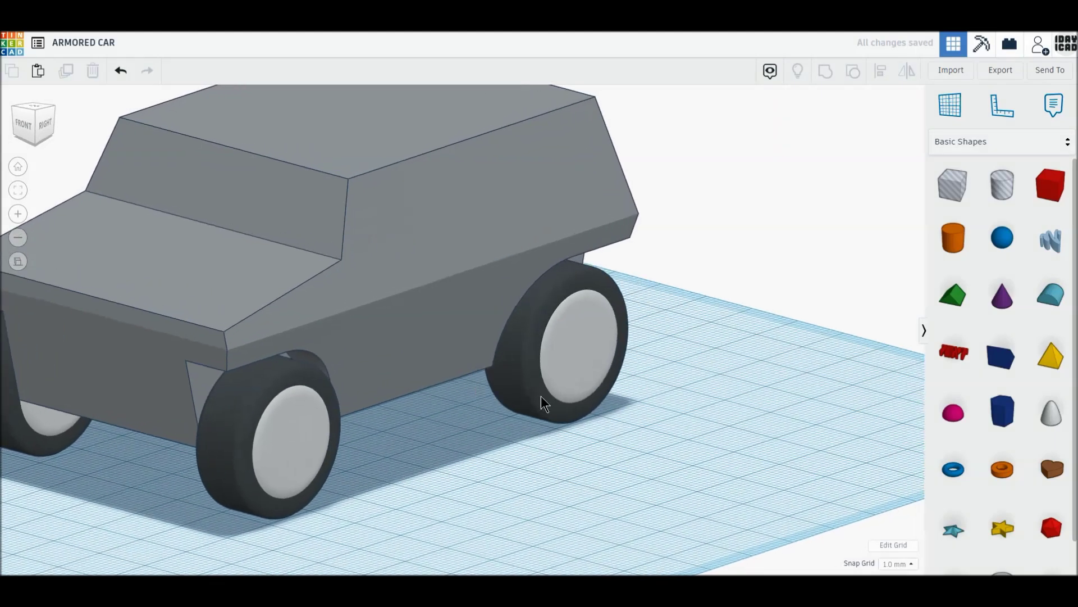
scroll(655, 400, "down", 2)
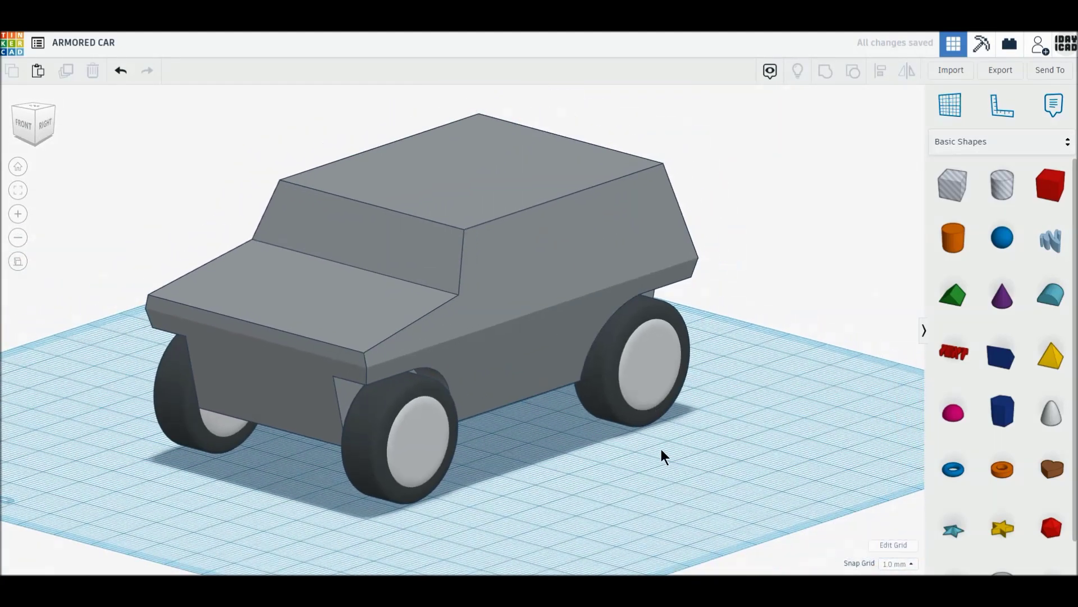
left_click(32, 105)
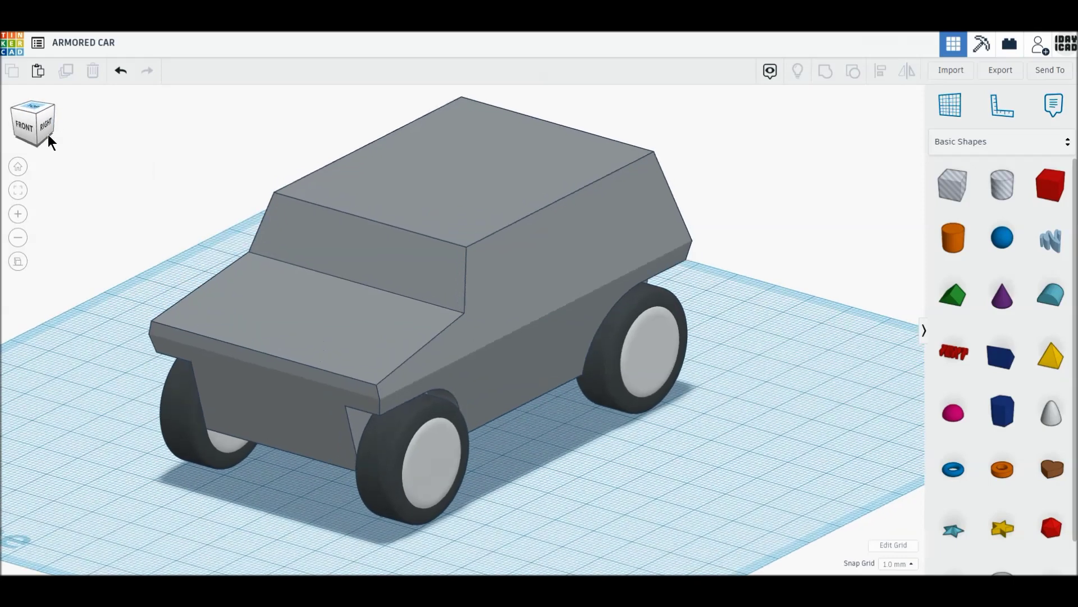
Step: Place a red box in front of the car and duplicate it into a 61x2 bar
middle_click_drag(513, 281, 513, 175)
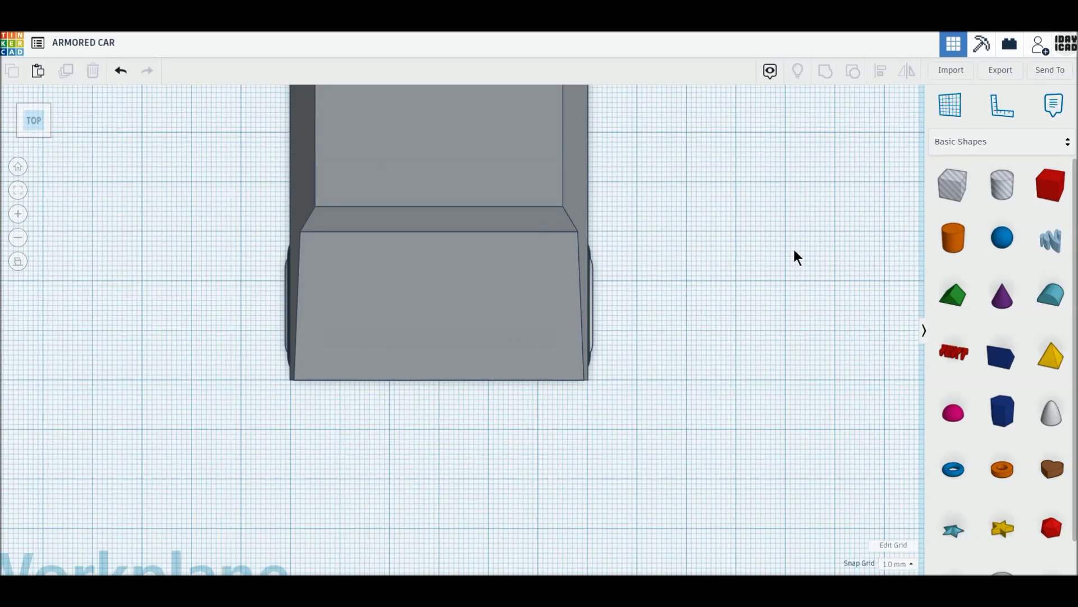
left_click_drag(1049, 185, 391, 441)
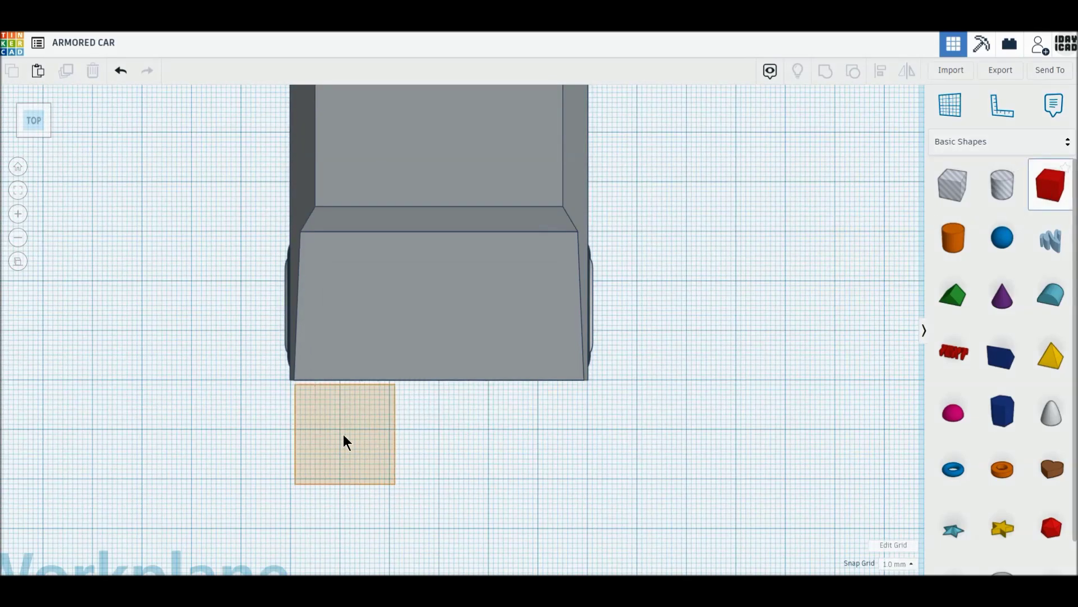
left_click_drag(391, 441, 392, 375)
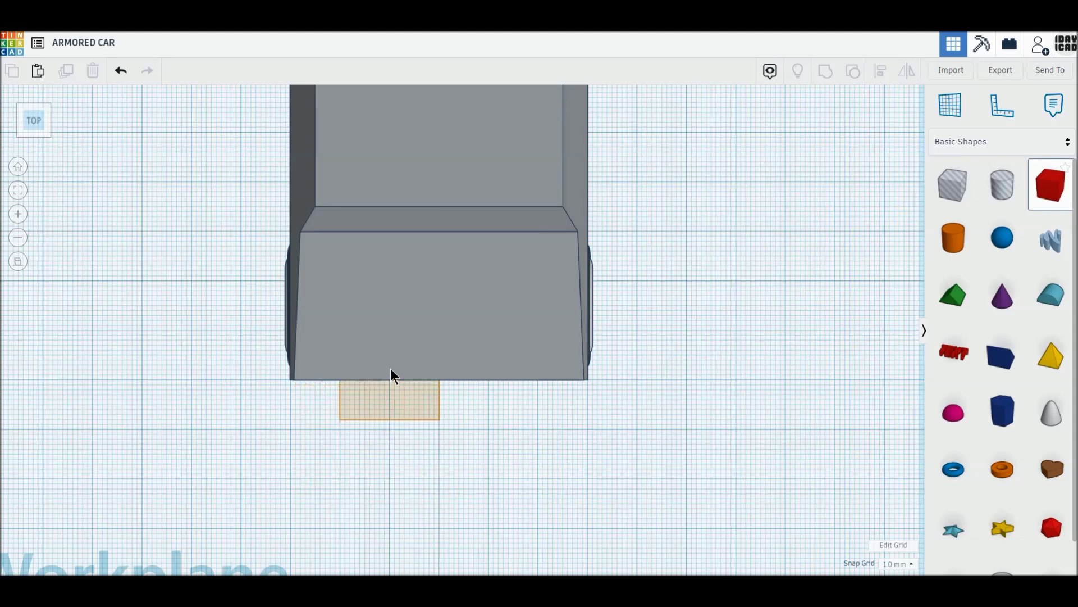
mouse_move(391, 375)
left_mouse_down()
mouse_move(393, 361)
mouse_move(538, 355)
left_mouse_up()
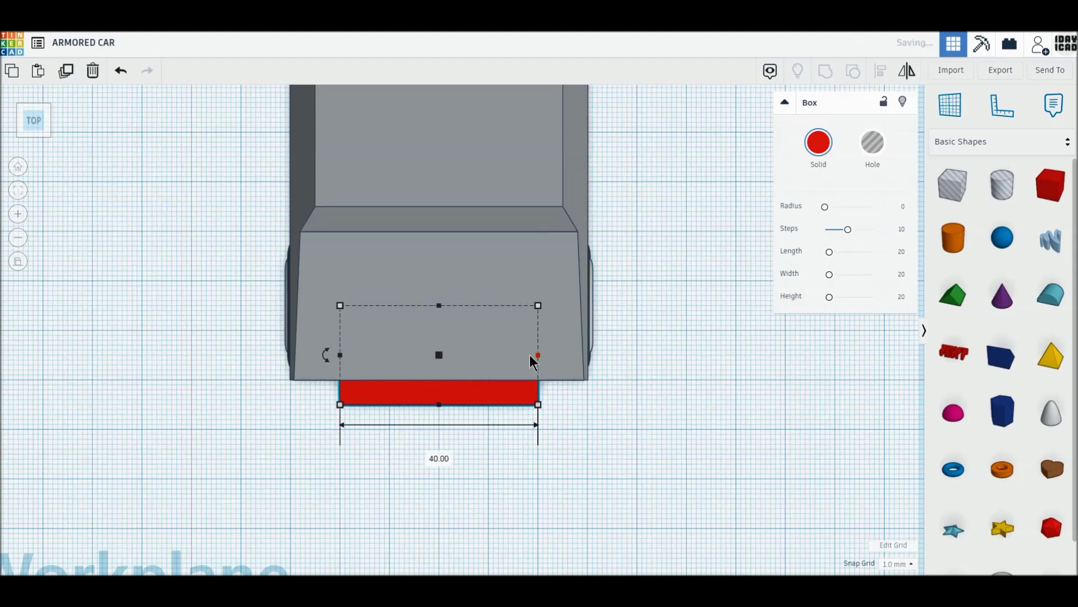
left_click(65, 71)
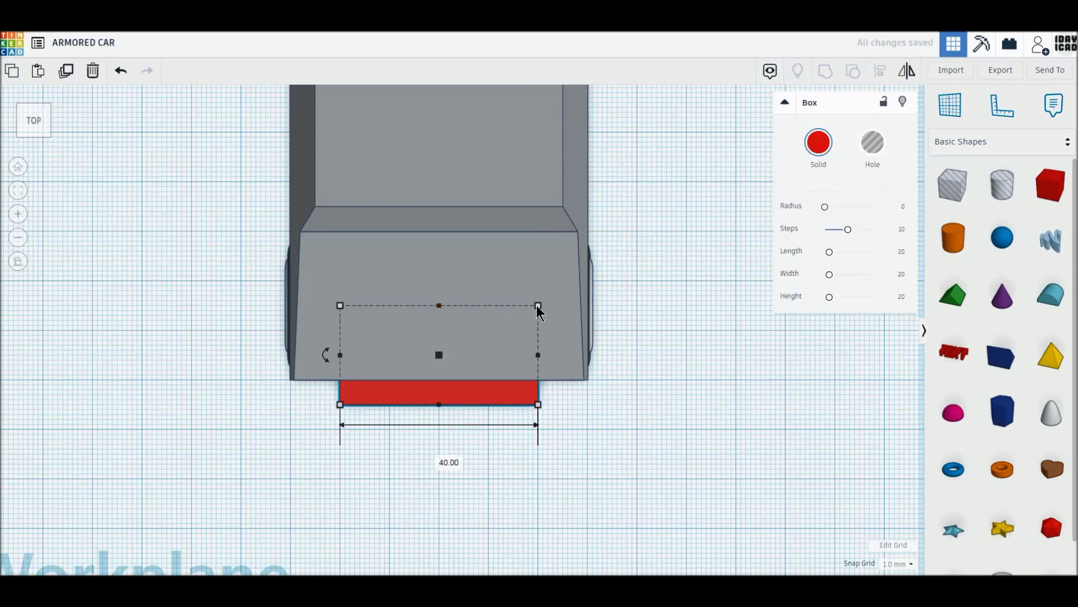
left_click_drag(537, 306, 588, 380)
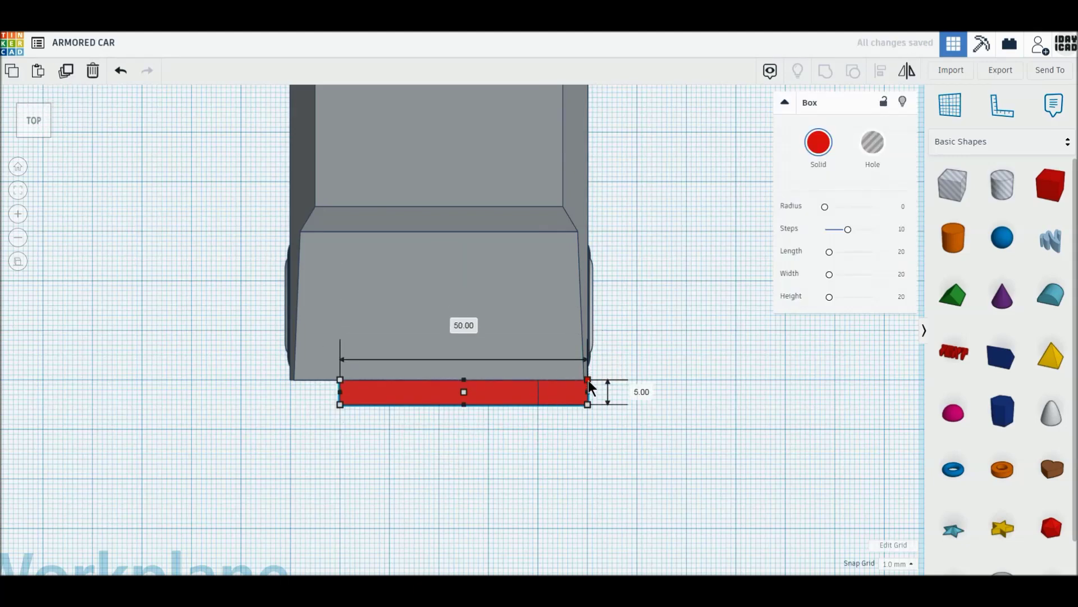
left_click_drag(341, 404, 291, 389)
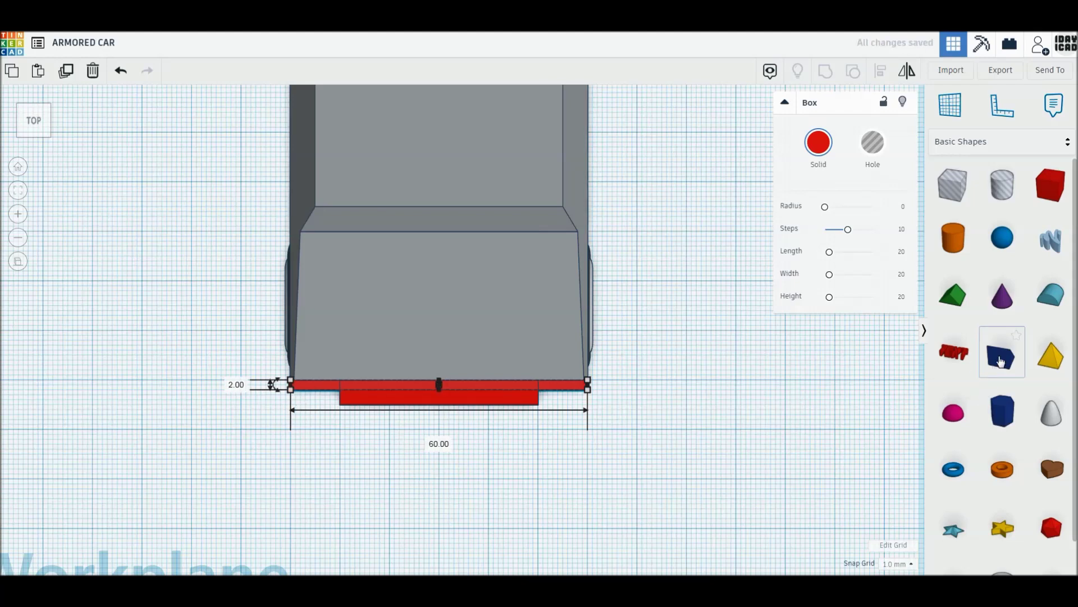
Step: Add a wedge rotated a quarter turn, shrunk to 10x3, at the bumper's right end
left_click_drag(1000, 362, 678, 398)
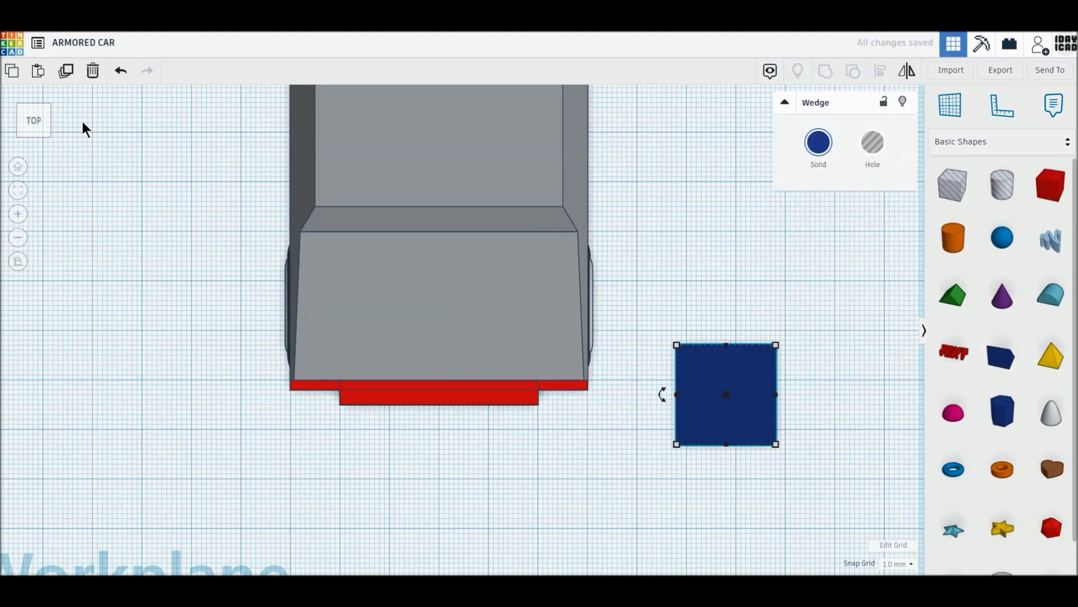
left_click(34, 137)
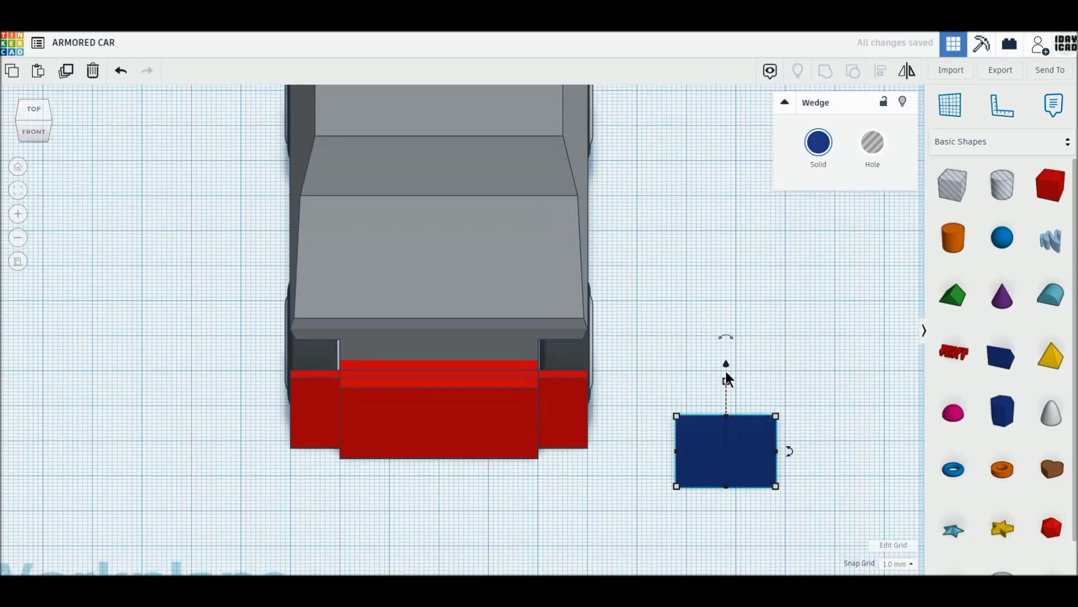
left_click_drag(724, 339, 796, 384)
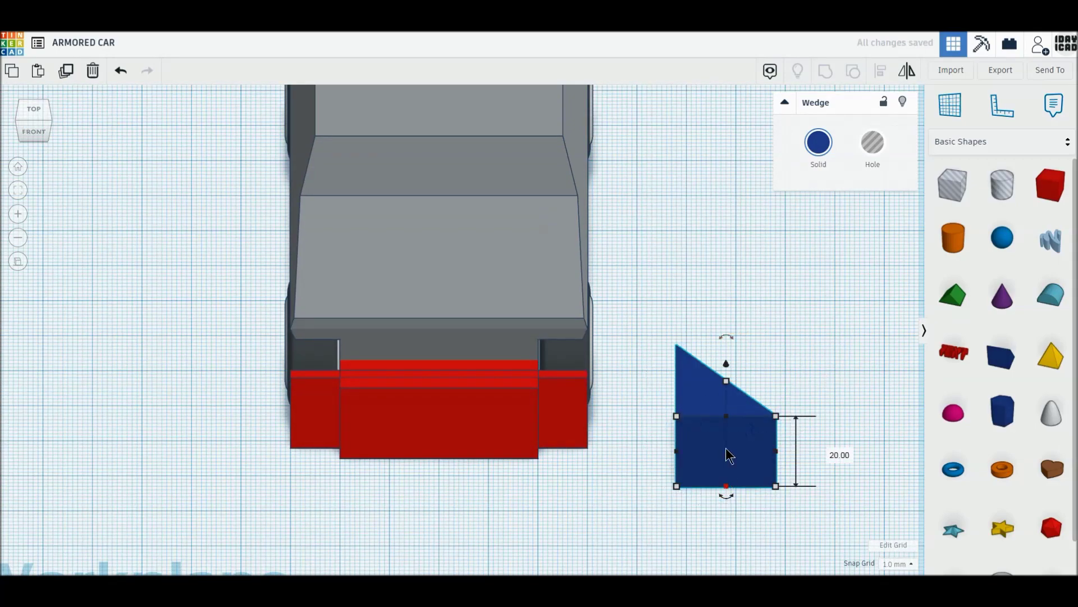
left_click_drag(728, 455, 724, 382)
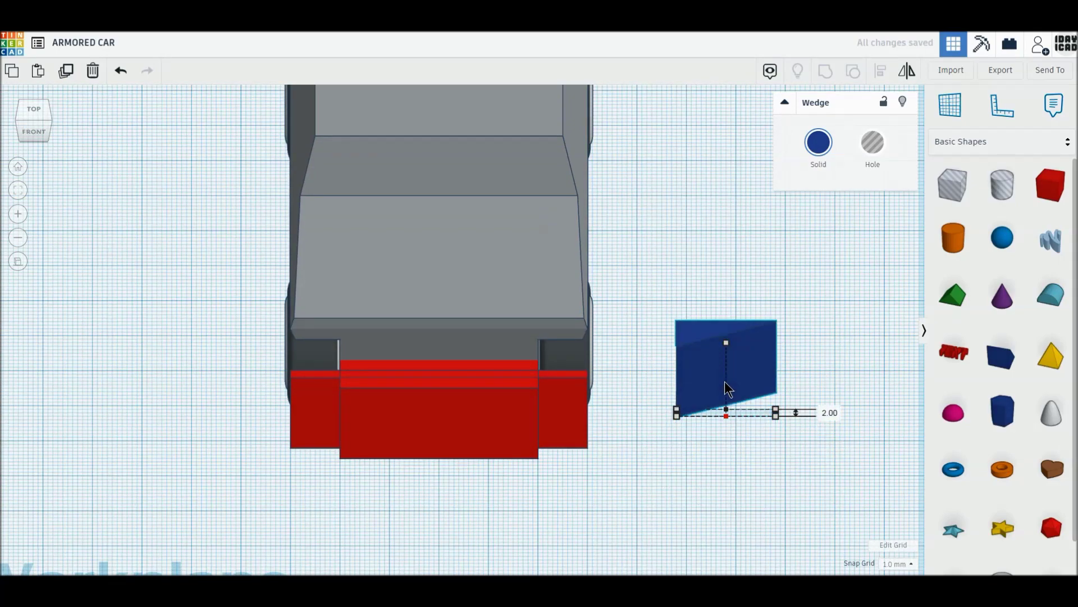
left_click(32, 113)
left_click(659, 386)
mouse_move(709, 316)
left_mouse_down()
mouse_move(577, 421)
mouse_move(517, 402)
left_mouse_up()
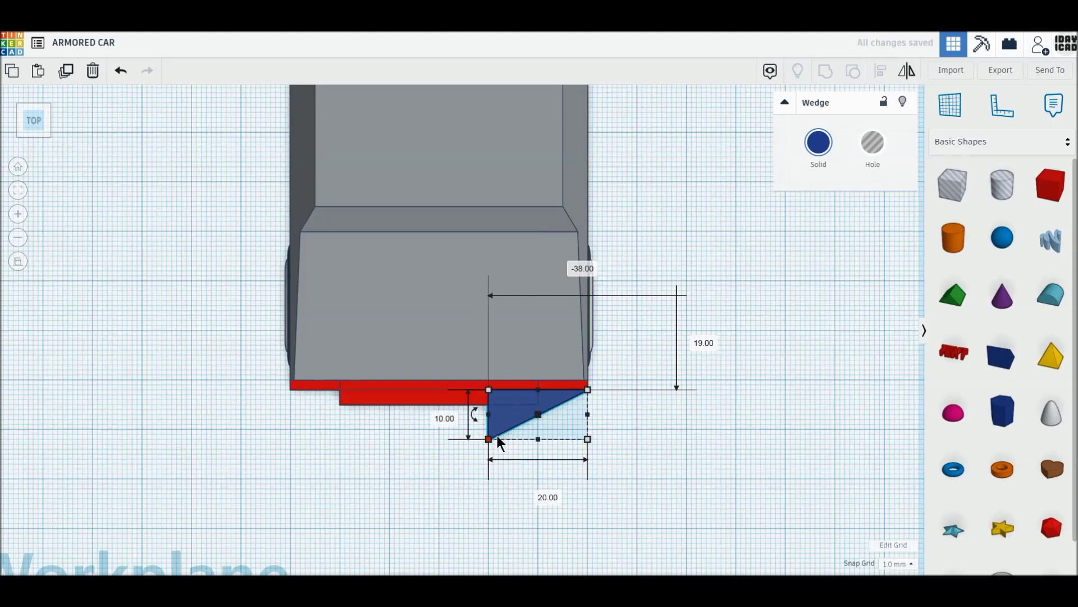
left_click_drag(488, 438, 538, 405)
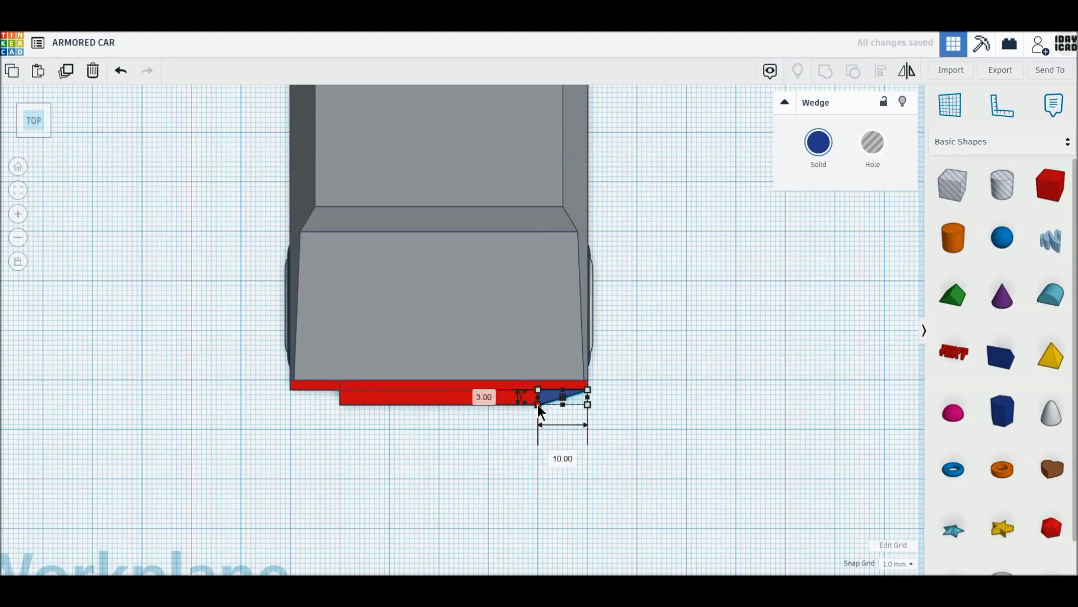
Step: Copy the wedge to the bumper's left end and select all four bumper pieces
left_click(64, 73)
left_click_drag(555, 406, 262, 398)
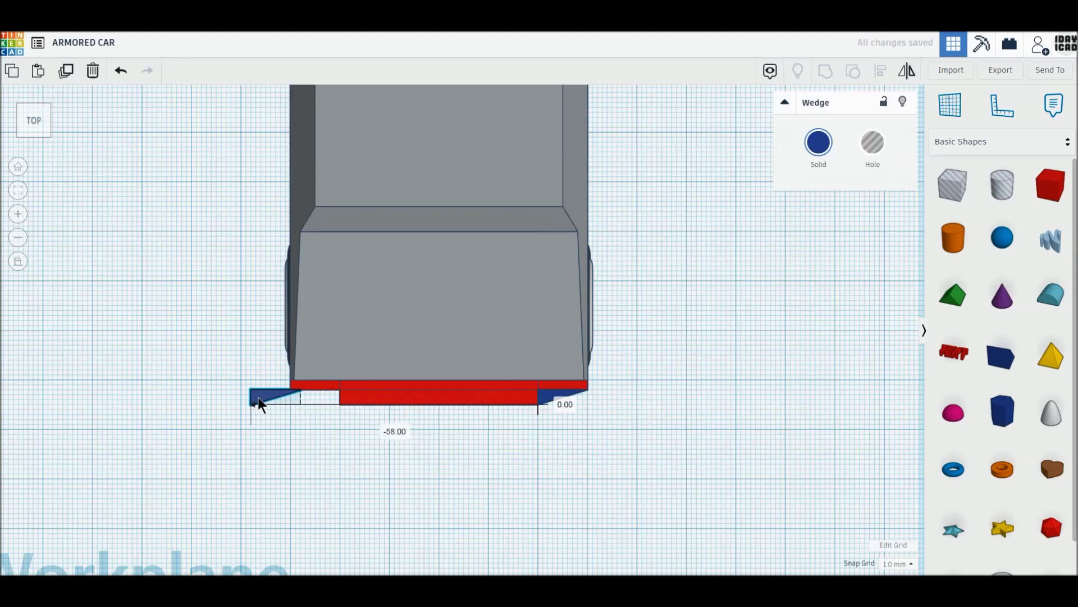
mouse_move(261, 396)
left_mouse_down()
mouse_move(244, 397)
mouse_move(295, 396)
left_mouse_up()
left_click_drag(603, 445, 262, 385)
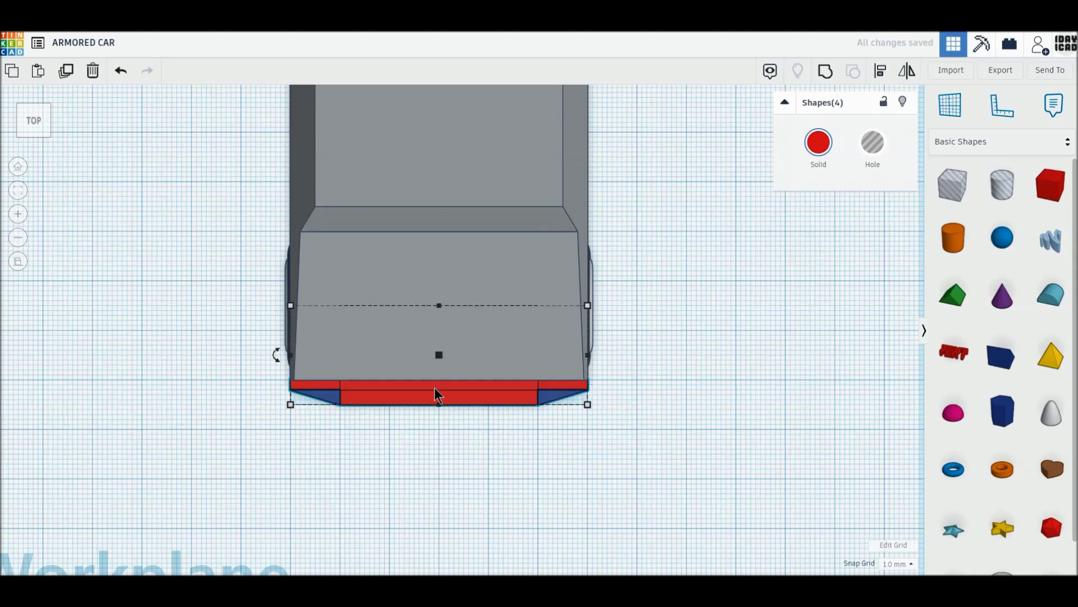
Step: Group the four bumper pieces and color the group light gray
left_click(826, 72)
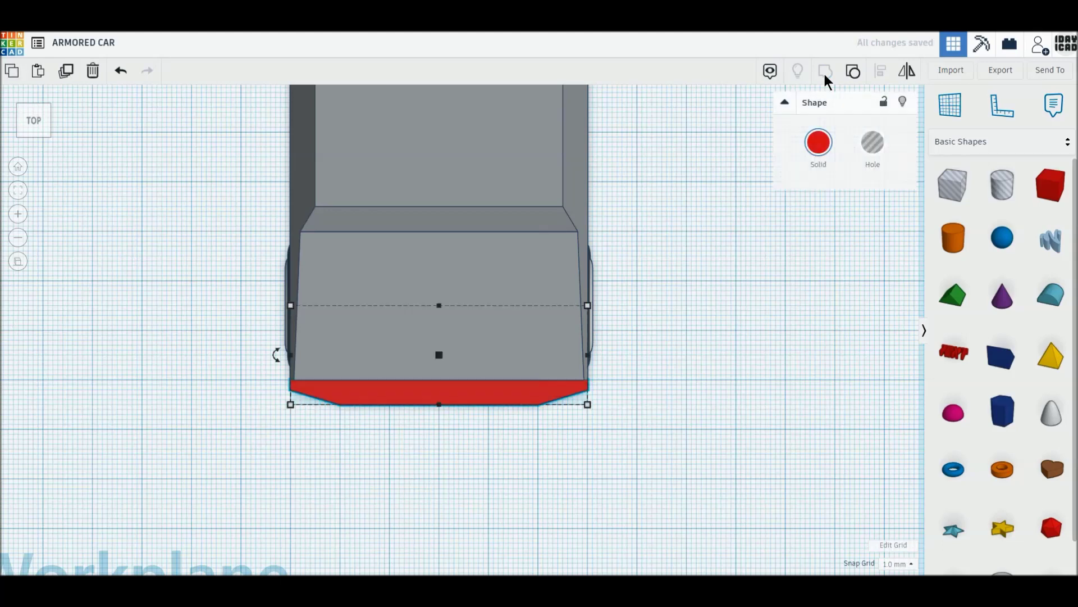
left_click(818, 142)
left_click(1026, 225)
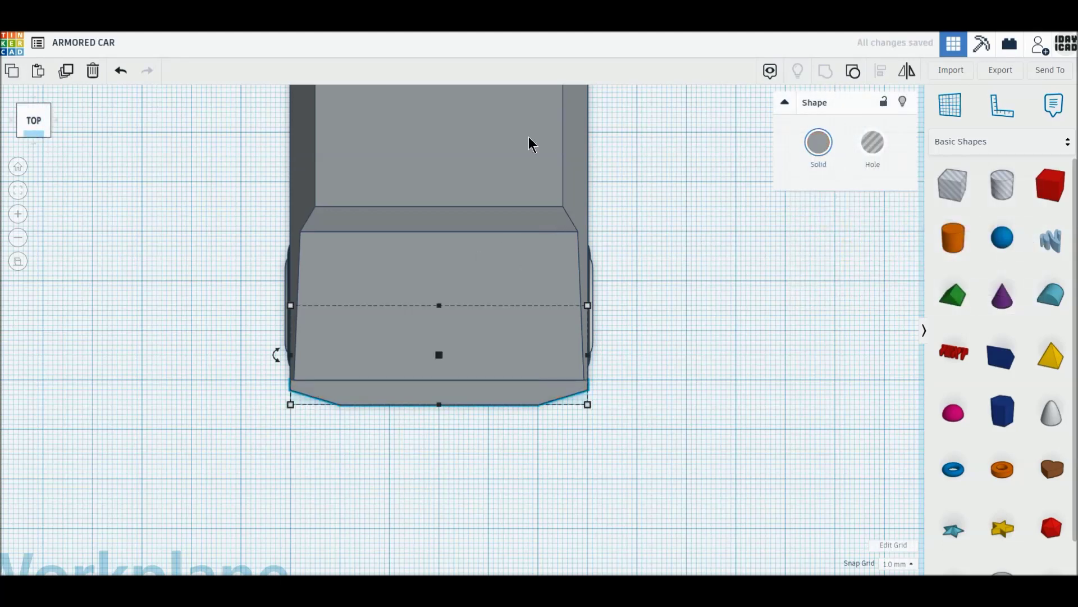
left_click(830, 147)
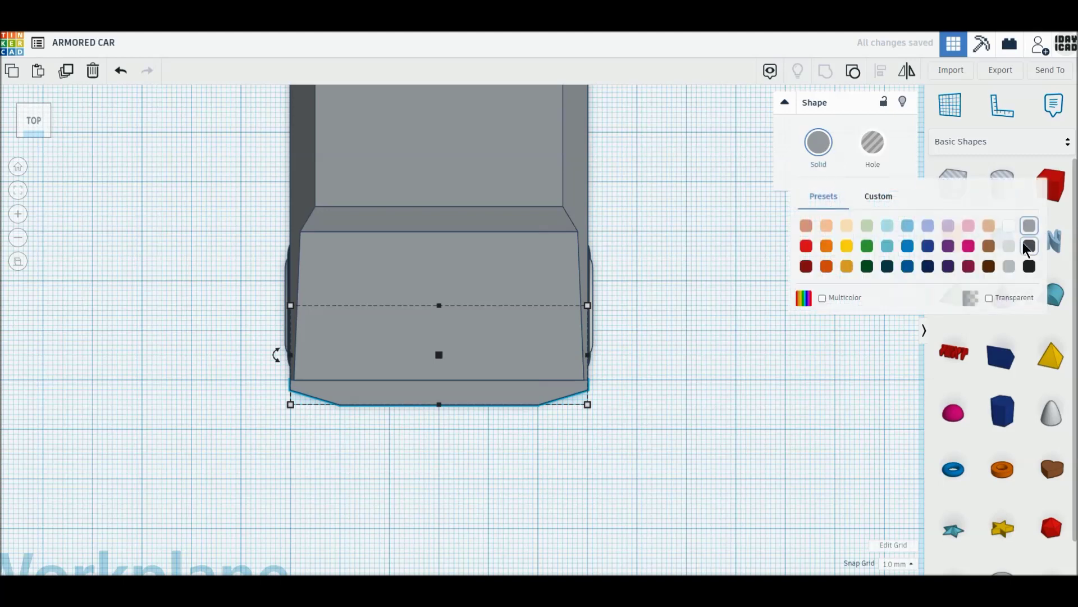
left_click(1004, 265)
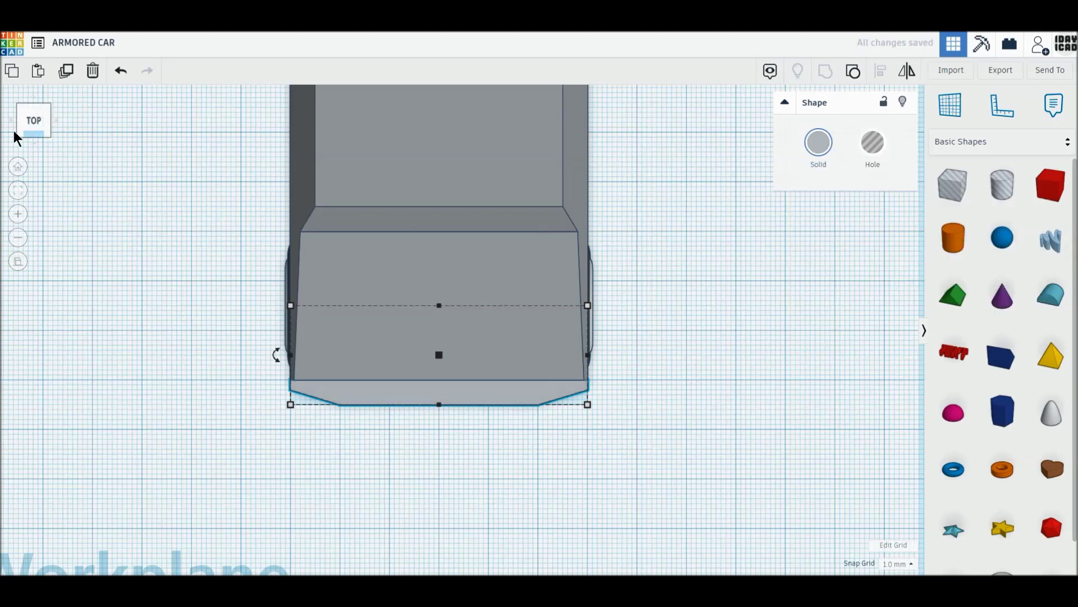
Step: Raise the bumper up to the car's front end and reduce its height
left_click(31, 136)
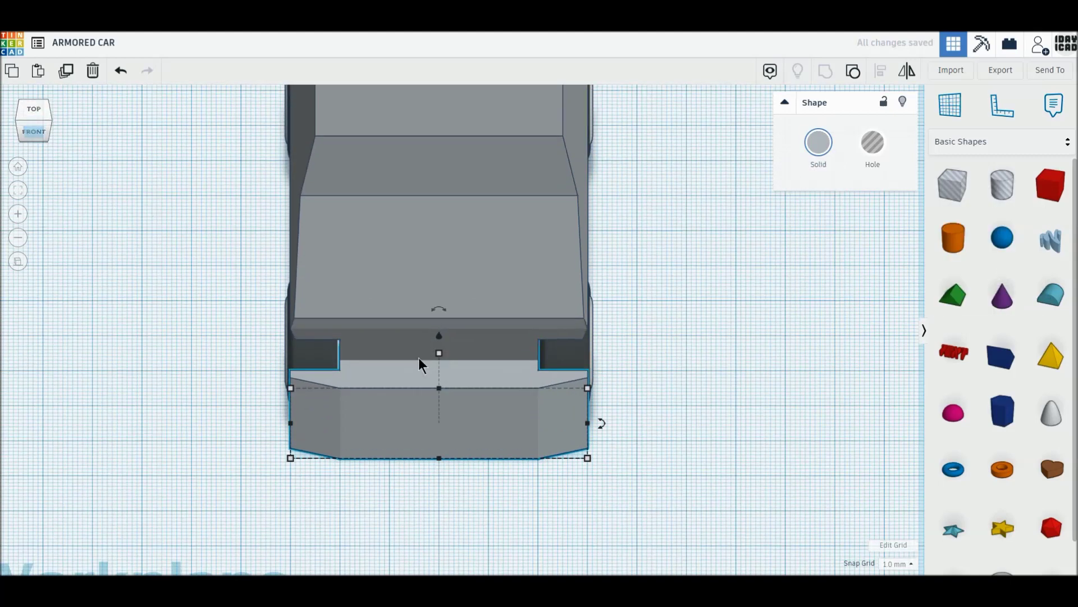
left_click(439, 353)
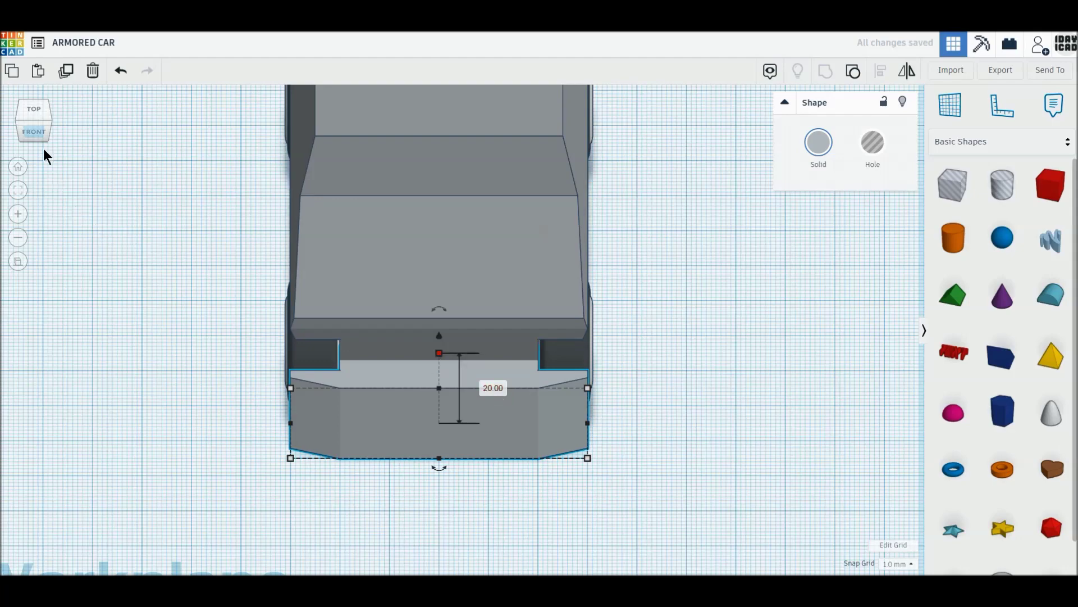
left_click(50, 127)
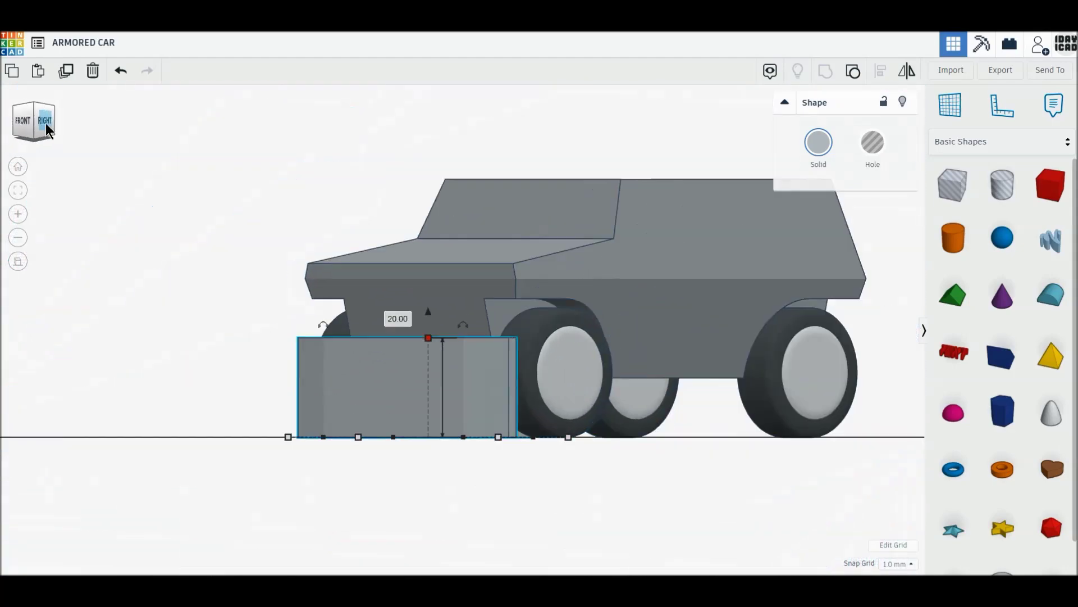
mouse_move(436, 316)
left_mouse_down()
mouse_move(434, 240)
mouse_move(437, 259)
left_mouse_up()
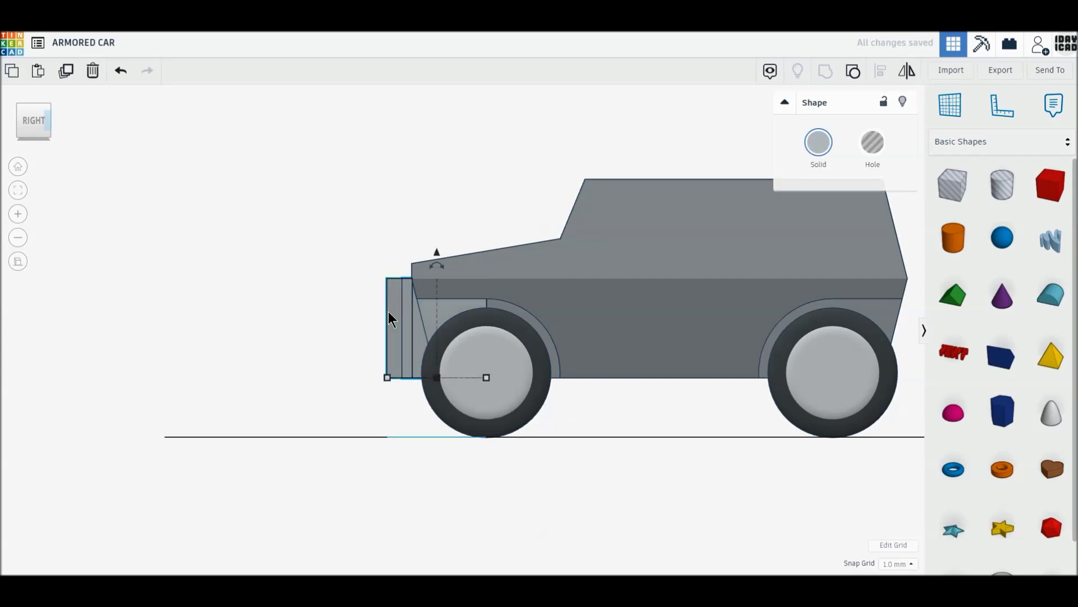
left_click(29, 106)
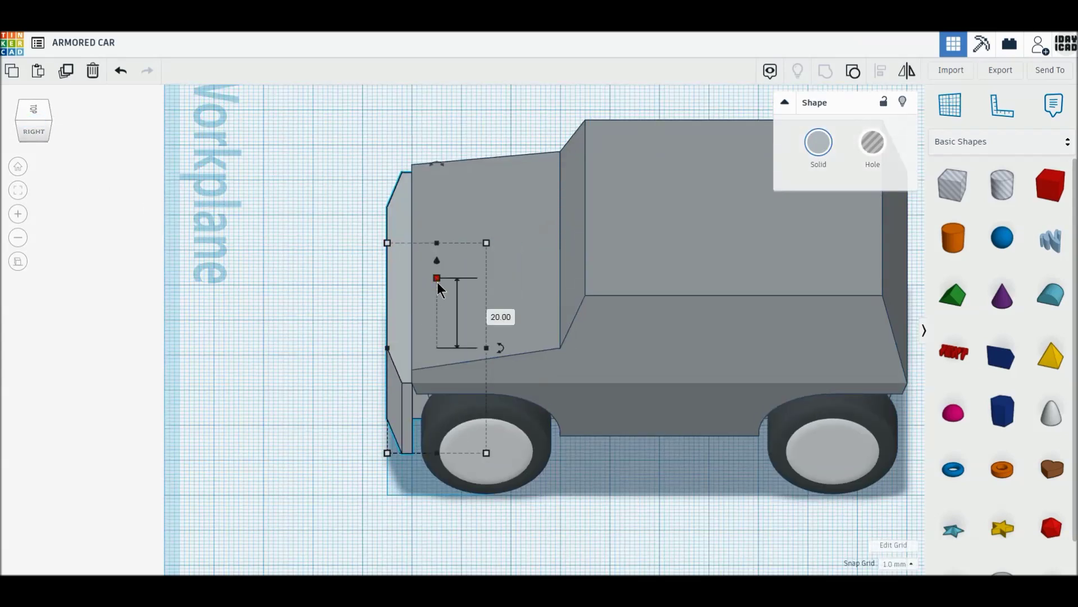
left_click_drag(437, 282, 440, 305)
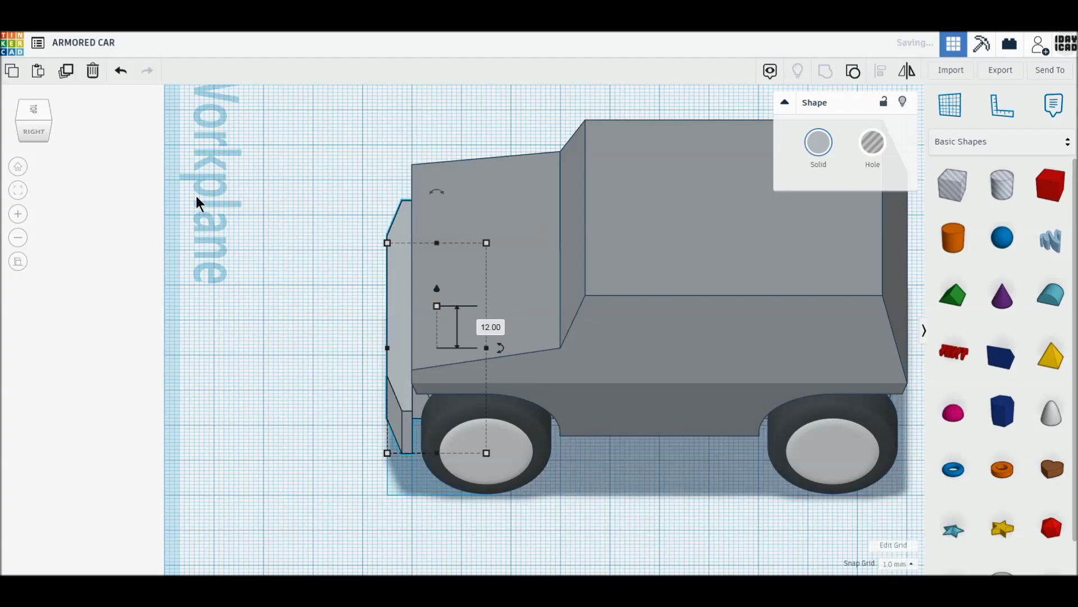
left_click(21, 115)
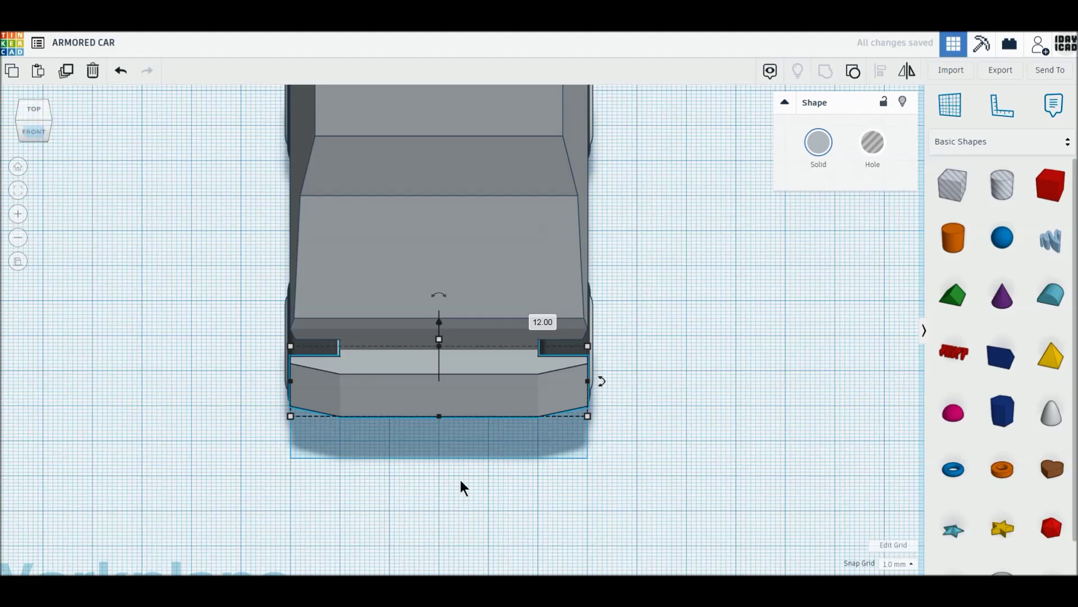
Step: Group the bumper with the car body, keeping each part's colors with Multicolor
left_click_drag(486, 448, 419, 304)
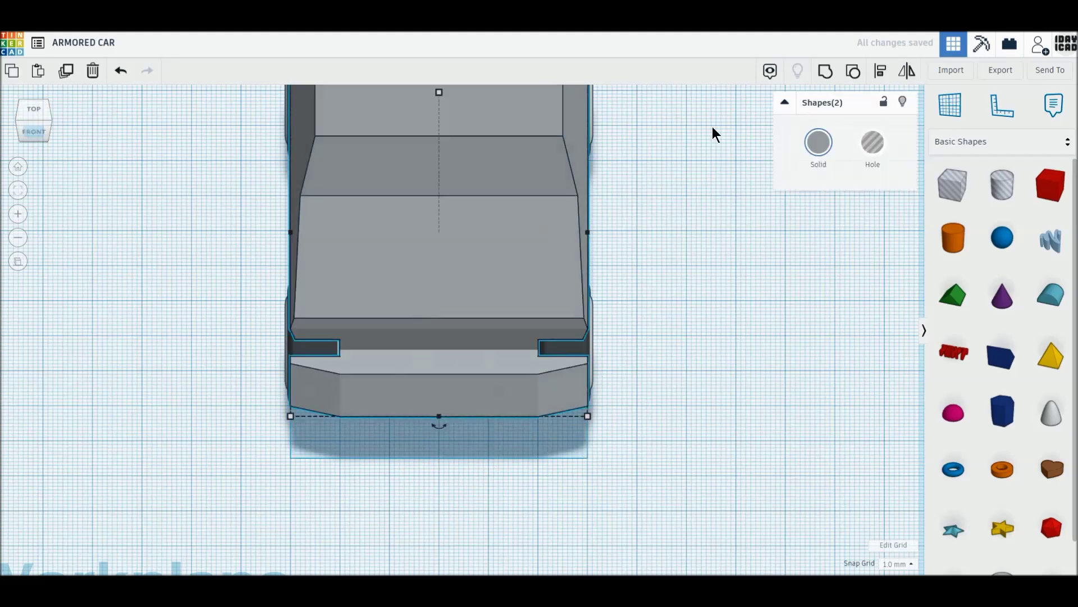
left_click(826, 78)
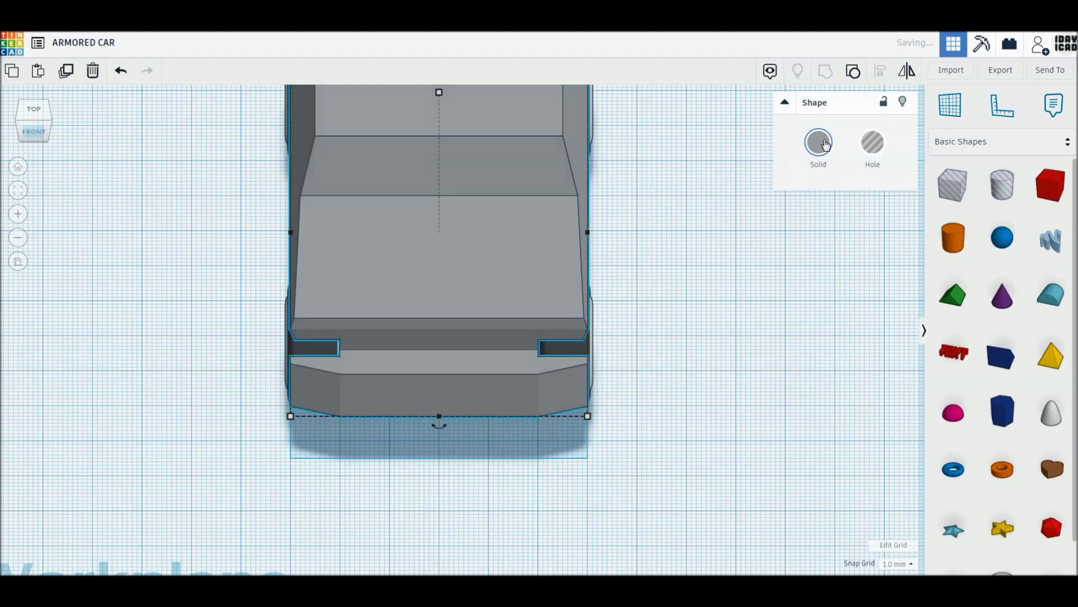
left_click(825, 143)
left_click(820, 296)
left_click(749, 373)
mouse_move(751, 384)
right_mouse_down()
mouse_move(455, 323)
mouse_move(724, 372)
mouse_move(633, 378)
mouse_move(667, 346)
mouse_move(580, 370)
mouse_move(439, 374)
right_mouse_up()
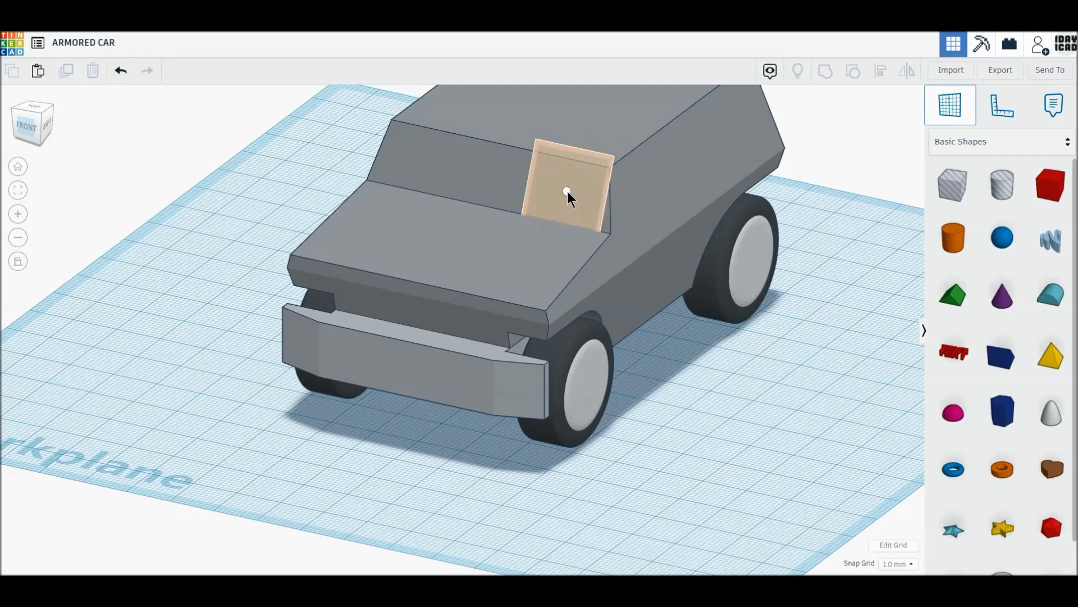
Step: Place a box on the windshield area and shorten it front to back
left_click(567, 191)
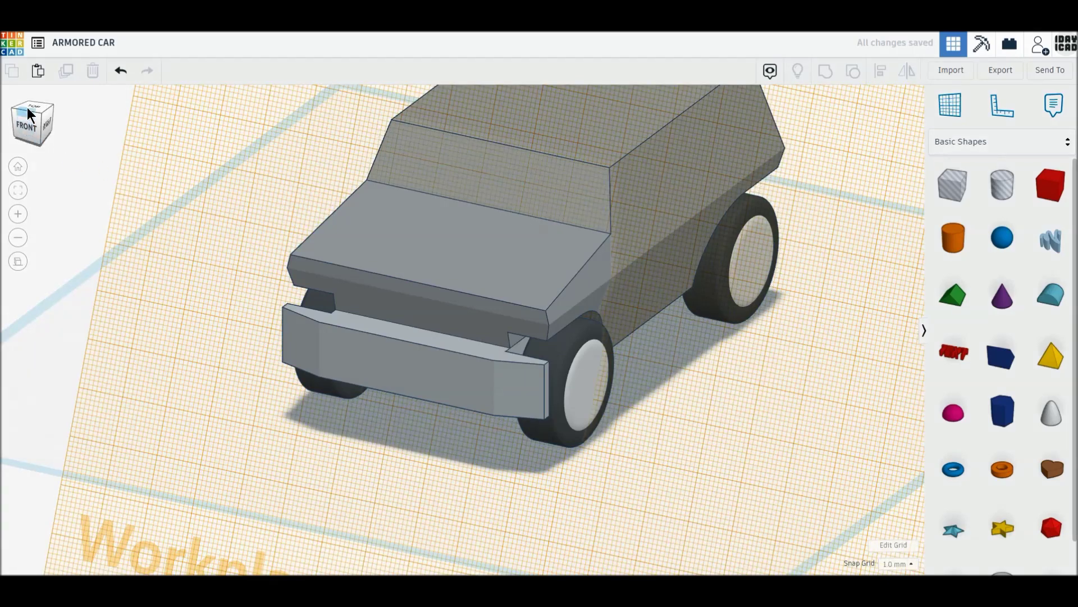
left_click(26, 112)
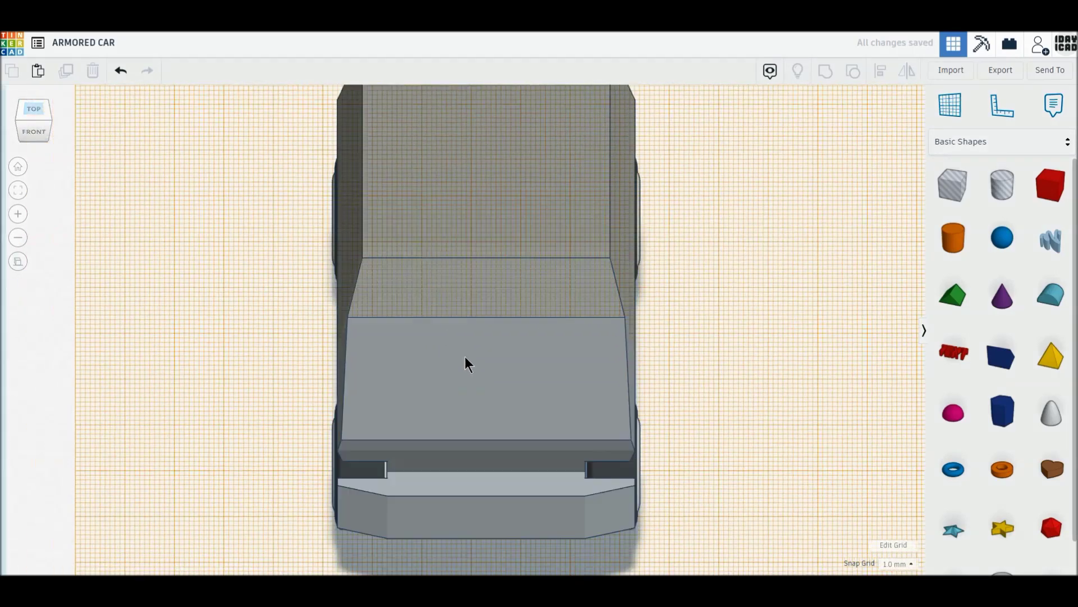
left_click(426, 317)
right_click_drag(354, 322, 390, 312)
left_click_drag(430, 267, 431, 316)
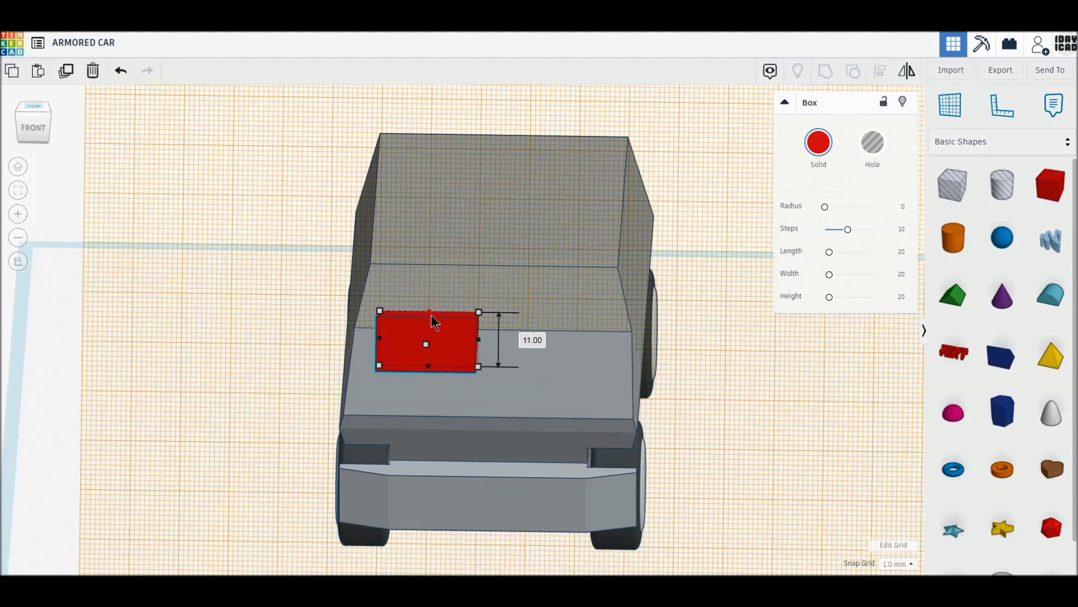
left_click_drag(440, 339, 434, 292)
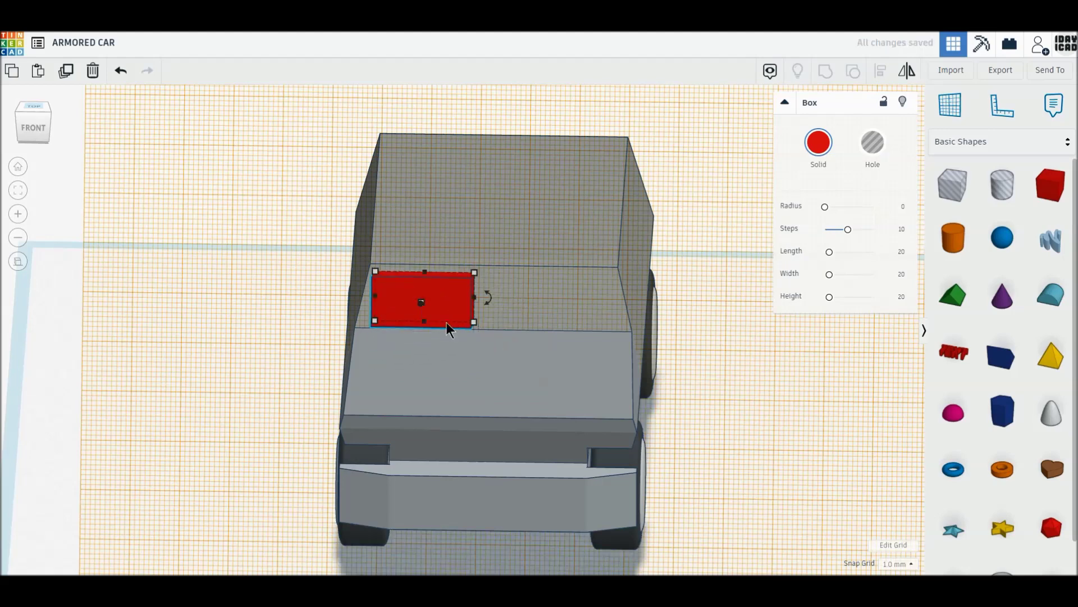
Step: Make the windshield panel 1 mm tall and dark grey
right_click_drag(450, 311, 420, 331)
left_click(418, 324)
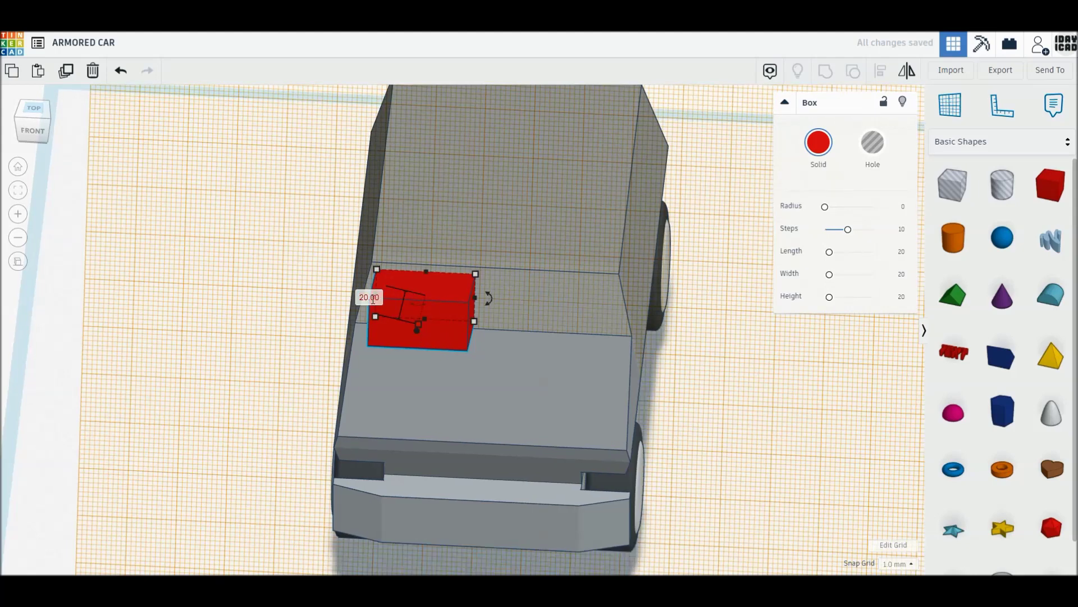
type("1")
key("Return")
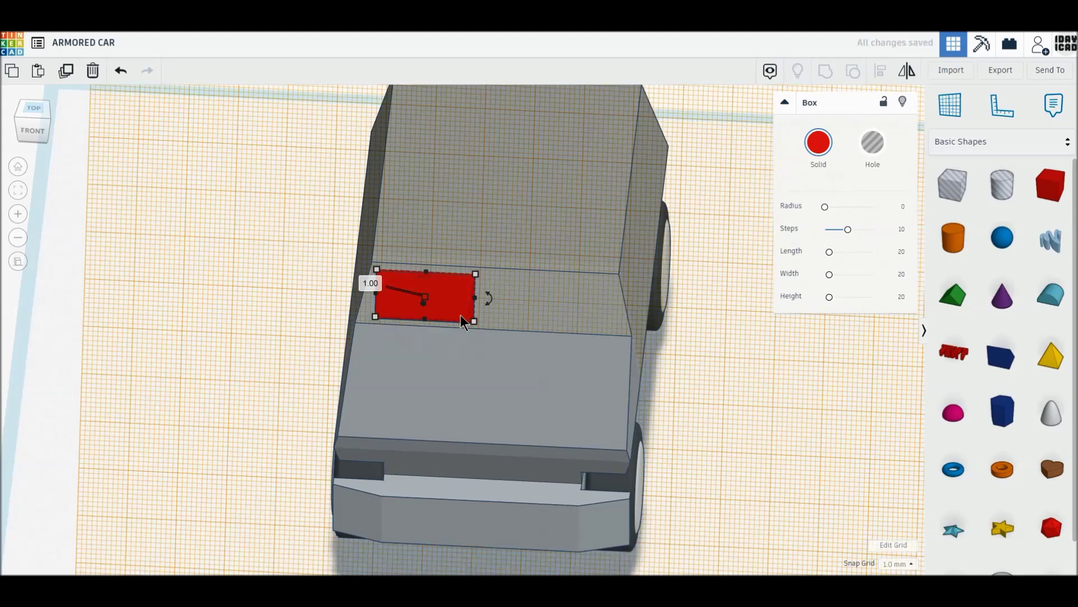
left_click(818, 142)
left_click(1029, 242)
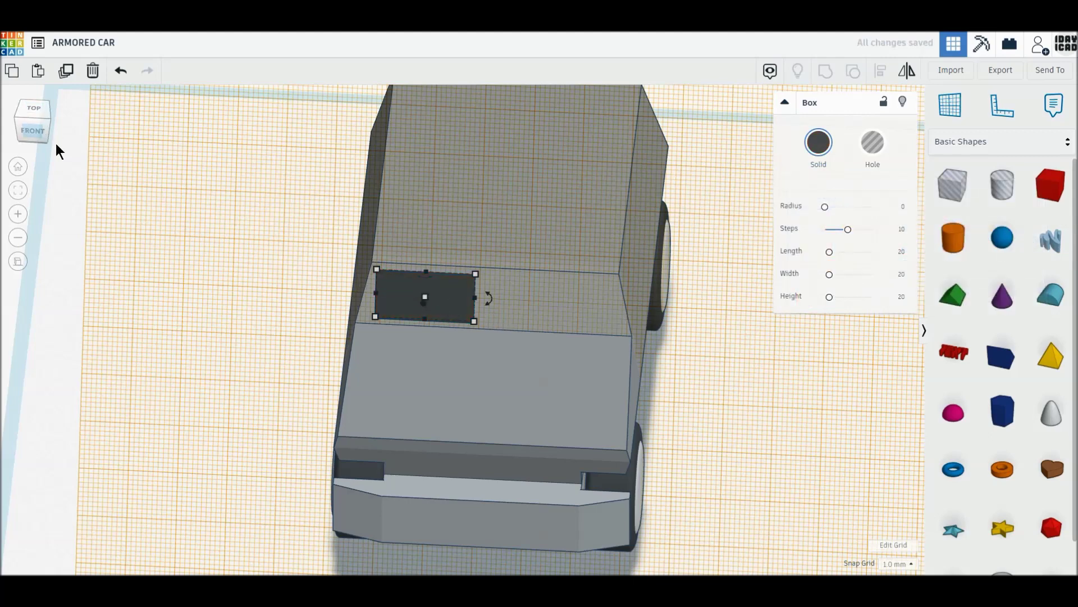
Step: Copy the panel to the right, widen it to 22 mm, and group both panels
left_click(63, 77)
left_click_drag(407, 301, 543, 309)
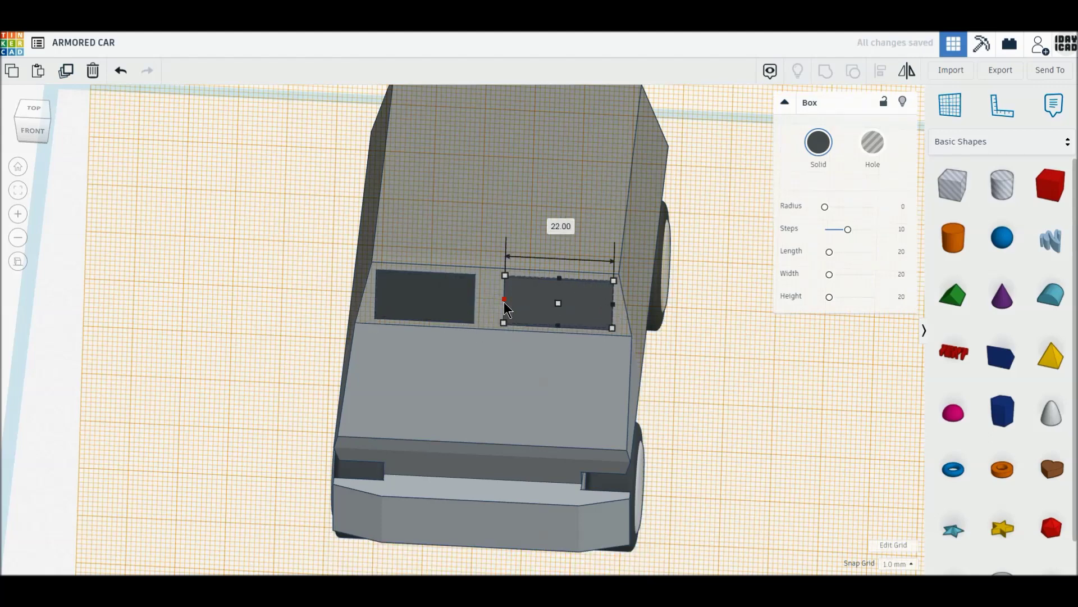
left_click(475, 304)
left_click_drag(482, 299, 462, 313)
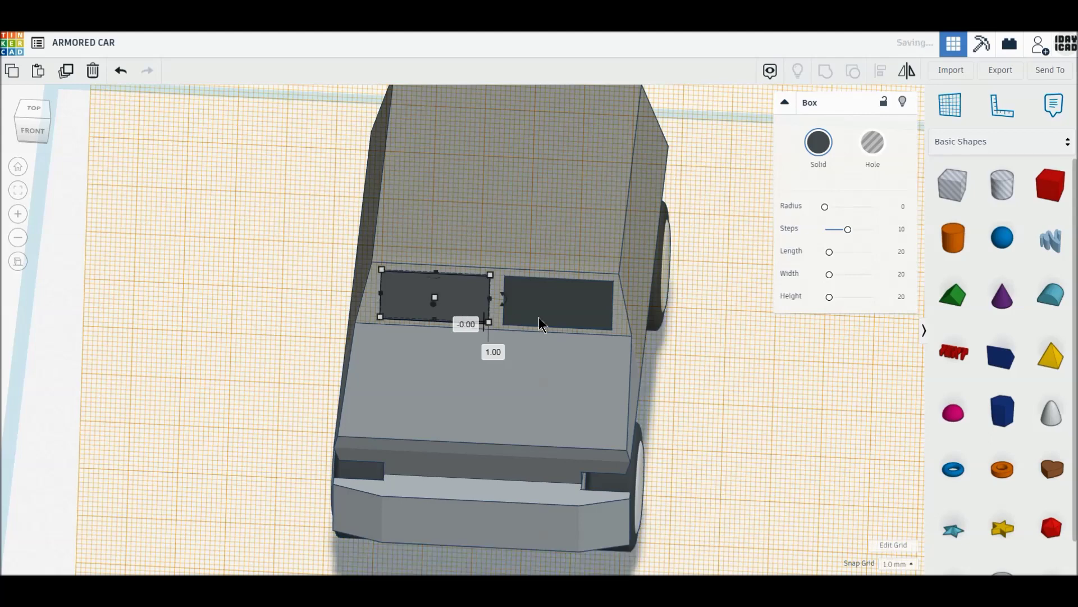
left_click(533, 315, "shift")
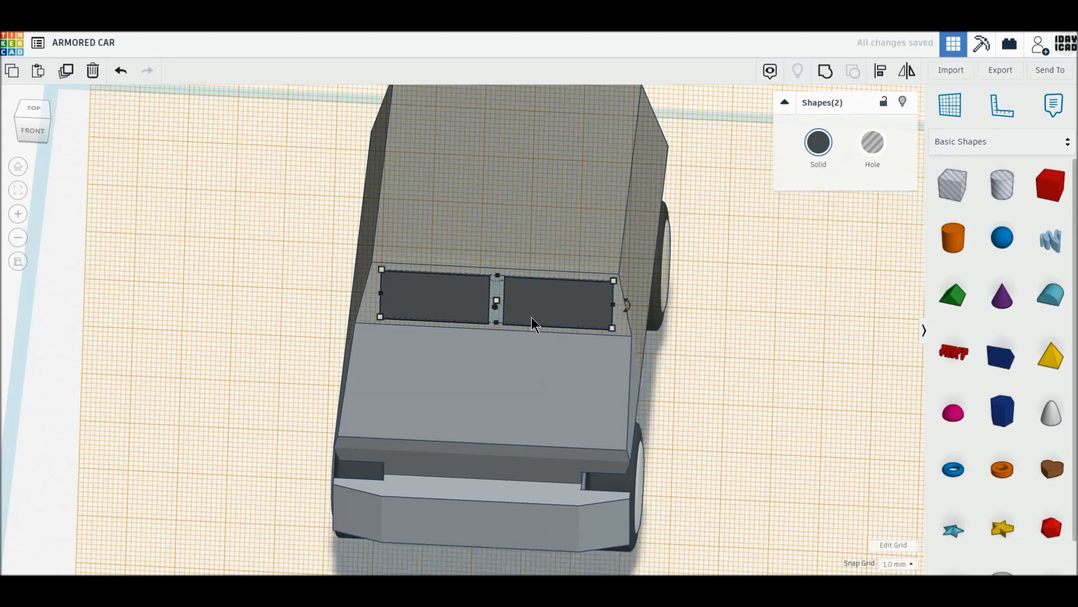
left_click(823, 75)
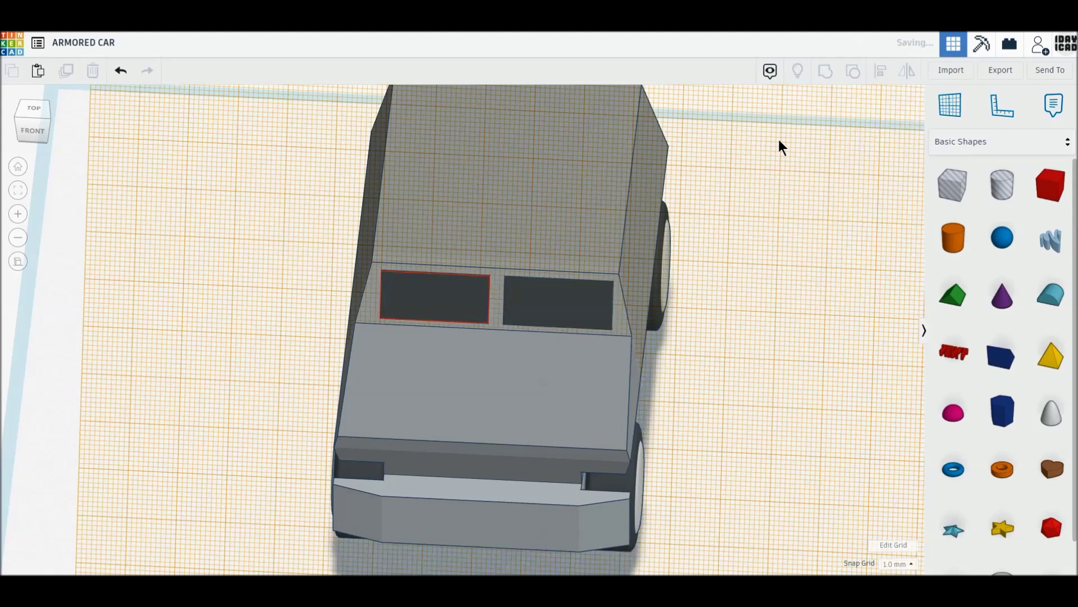
left_click(950, 107)
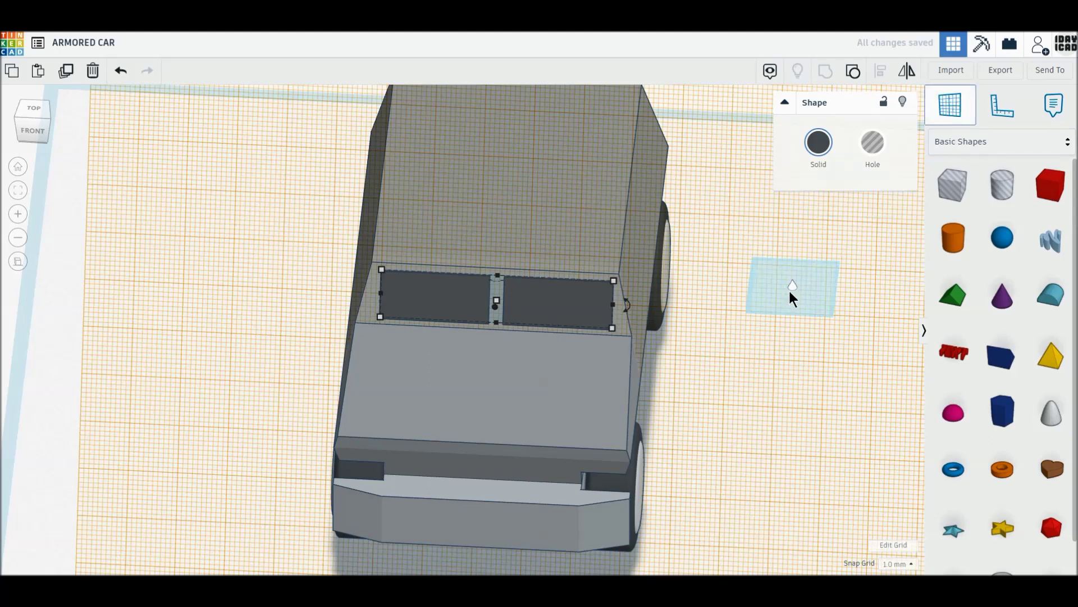
Step: Reset the workplane and center the windshield across the car's width with Align
left_click(787, 293)
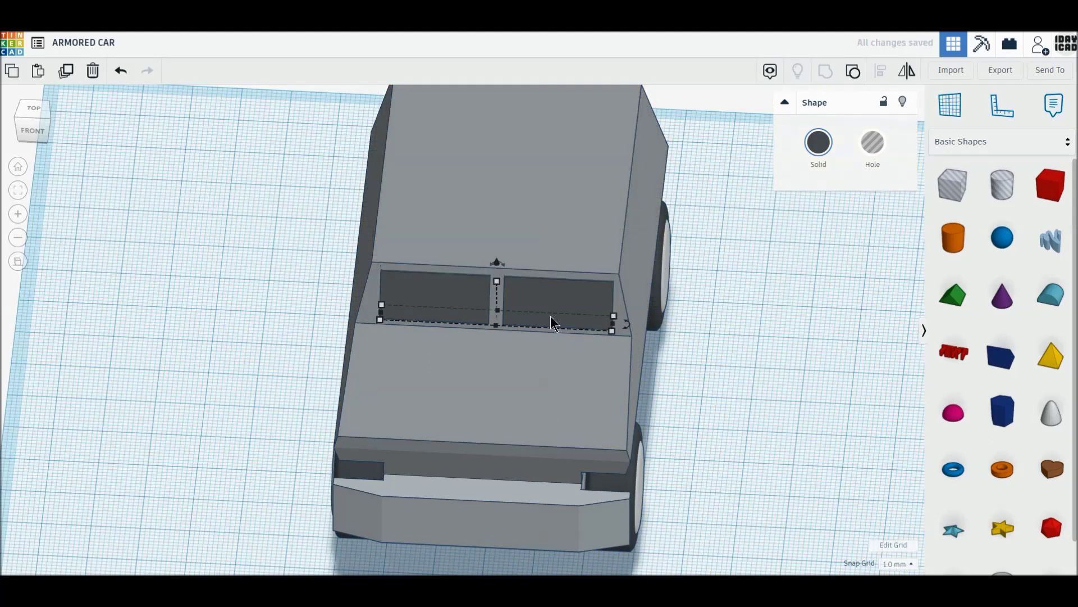
left_click(31, 117)
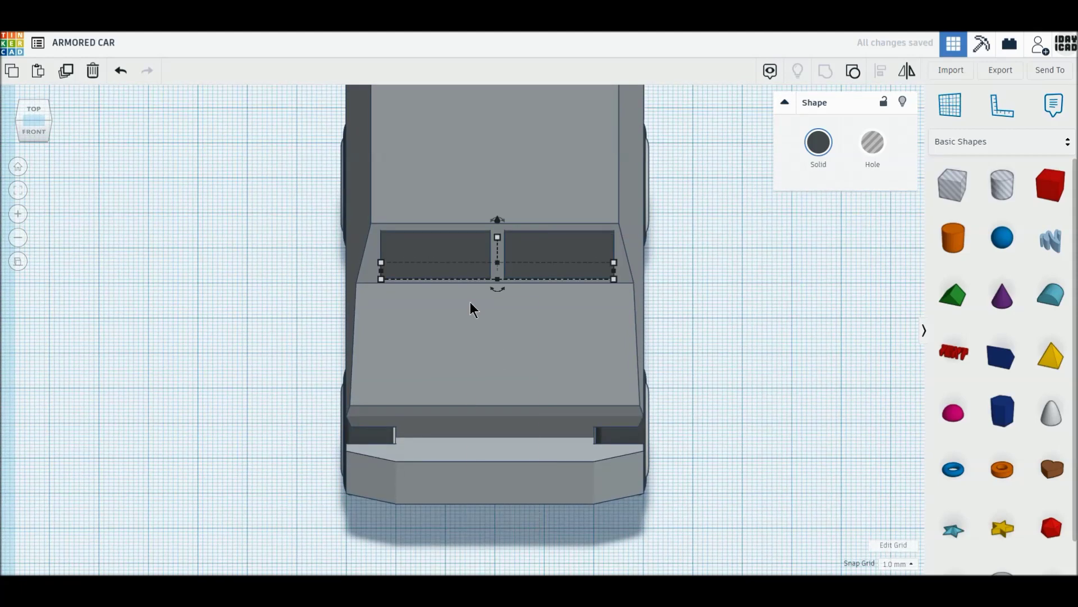
left_click(467, 248, "shift")
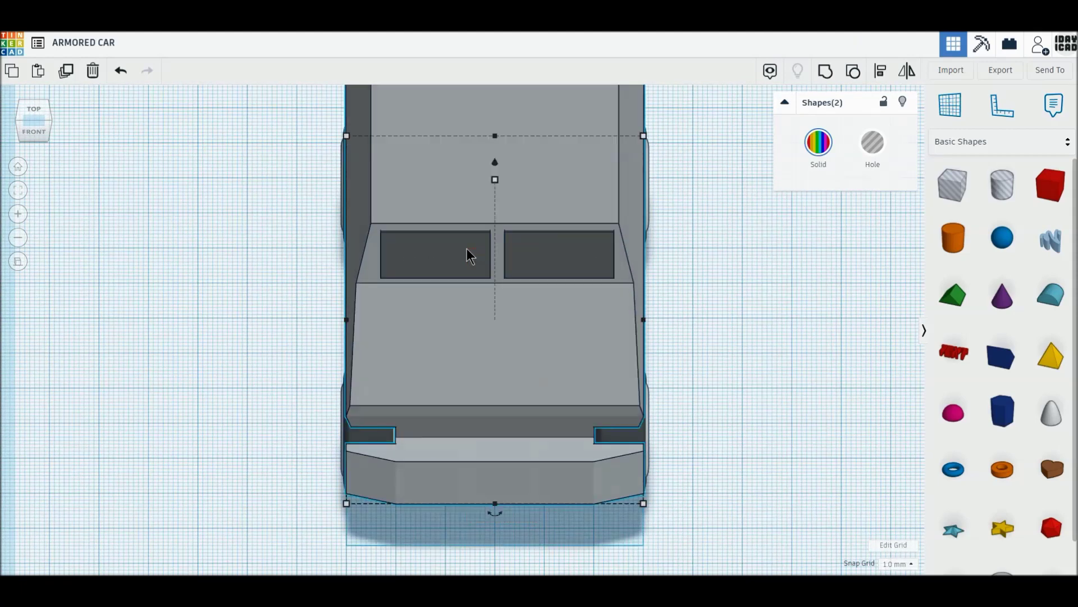
left_click(882, 74)
left_click(495, 514)
left_click(780, 398)
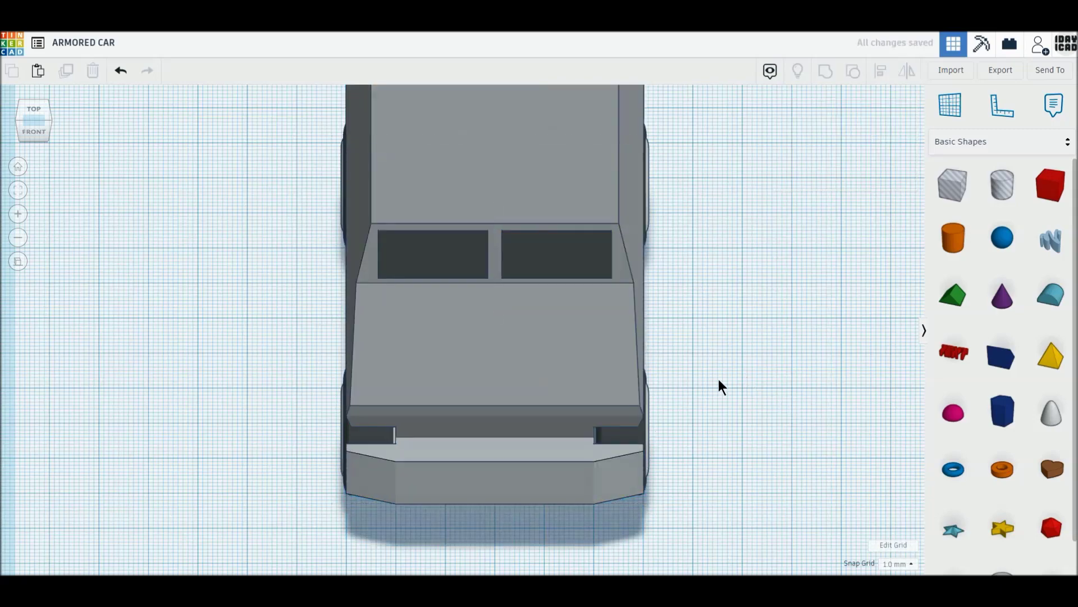
Step: Set a workplane on the car's right side and switch to the Right view
right_click_drag(720, 380, 558, 322)
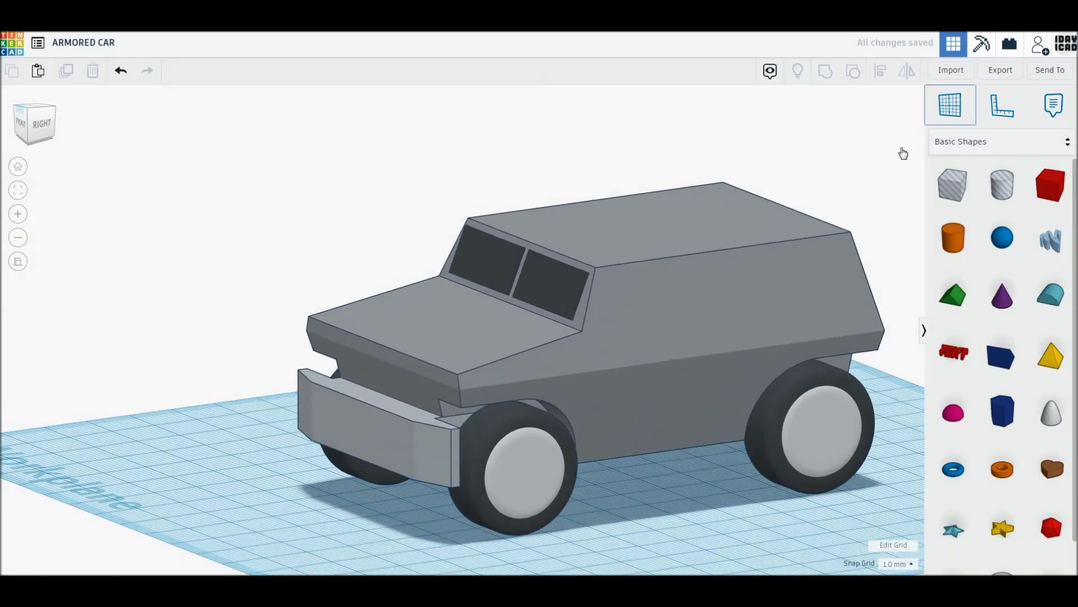
left_click(948, 110)
left_click(696, 311)
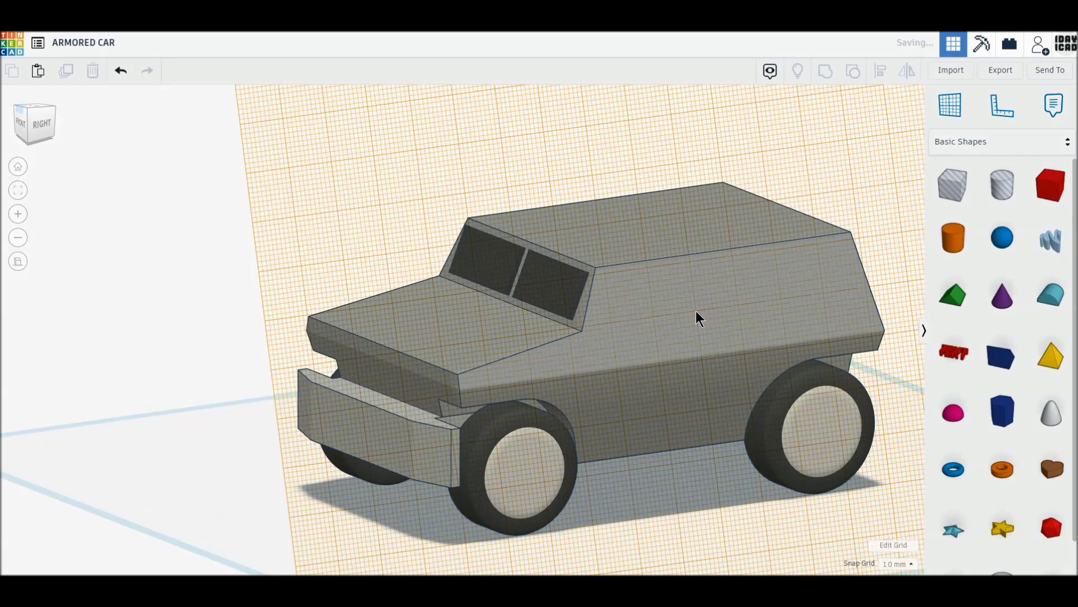
left_click(45, 114)
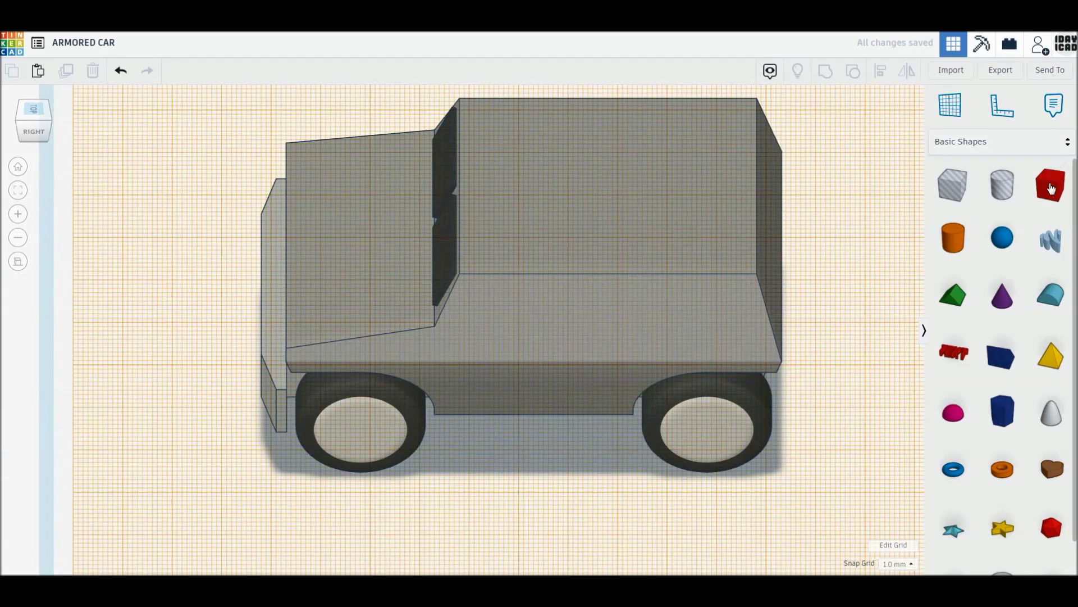
left_click(1050, 188)
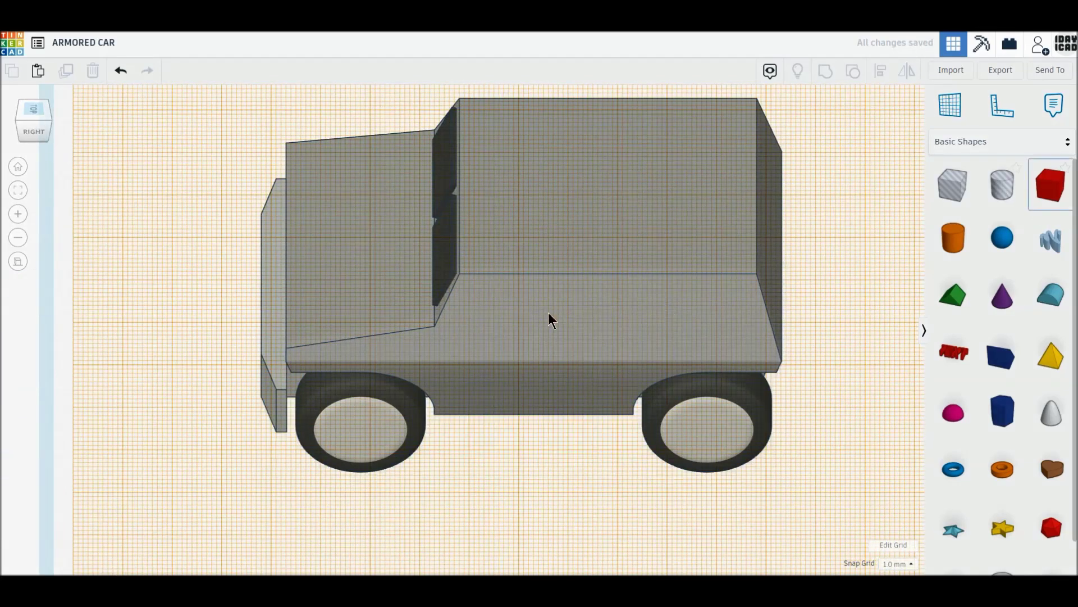
Step: Place a box on the car's side as a 1 mm thick dark grey window
left_click(504, 286)
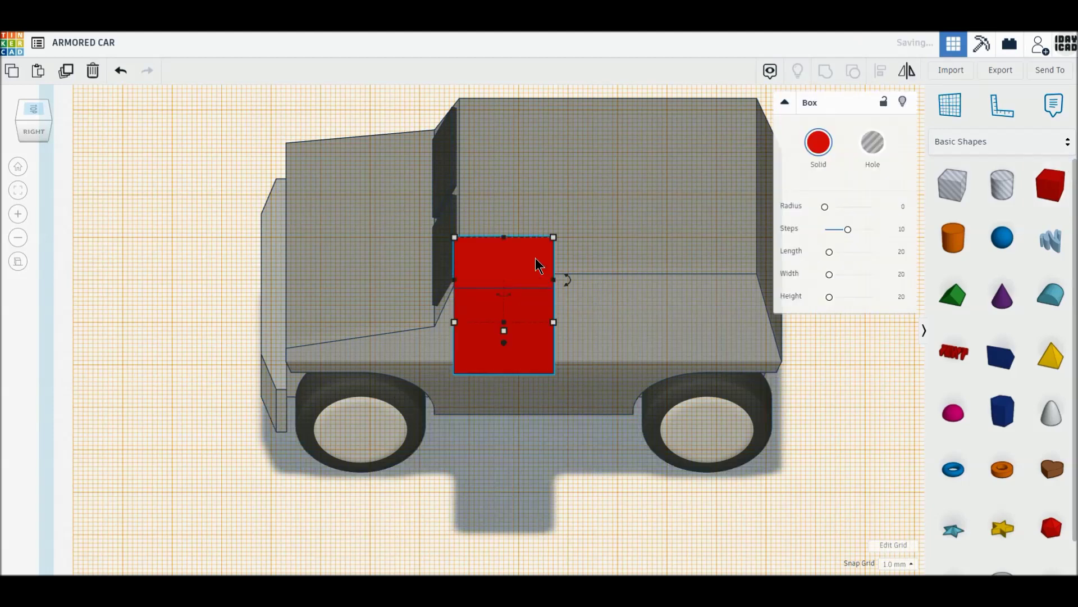
left_click_drag(506, 241, 508, 287)
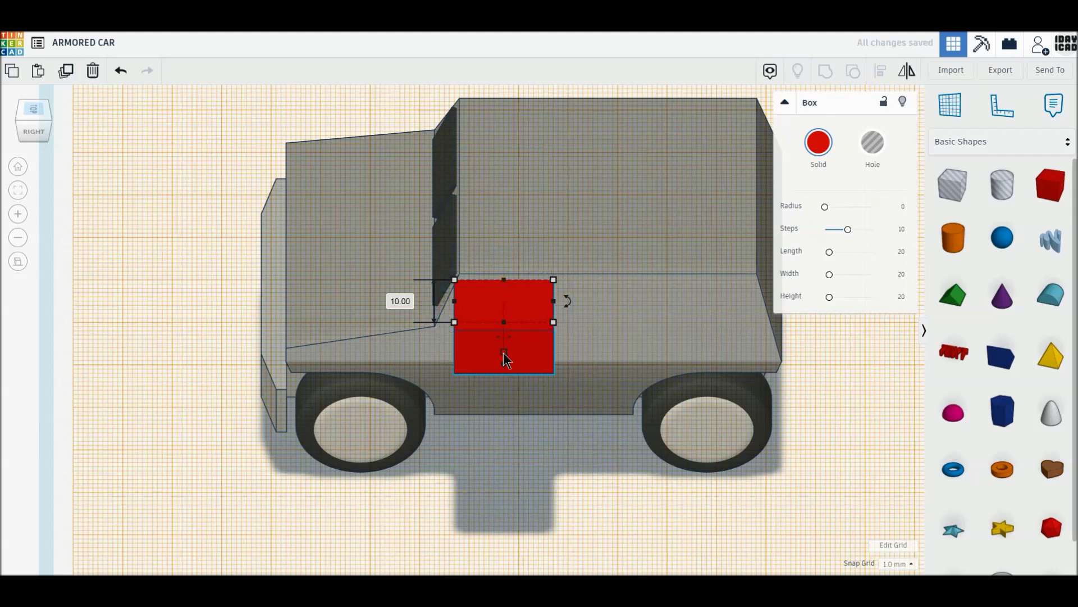
left_click(450, 326)
type("1")
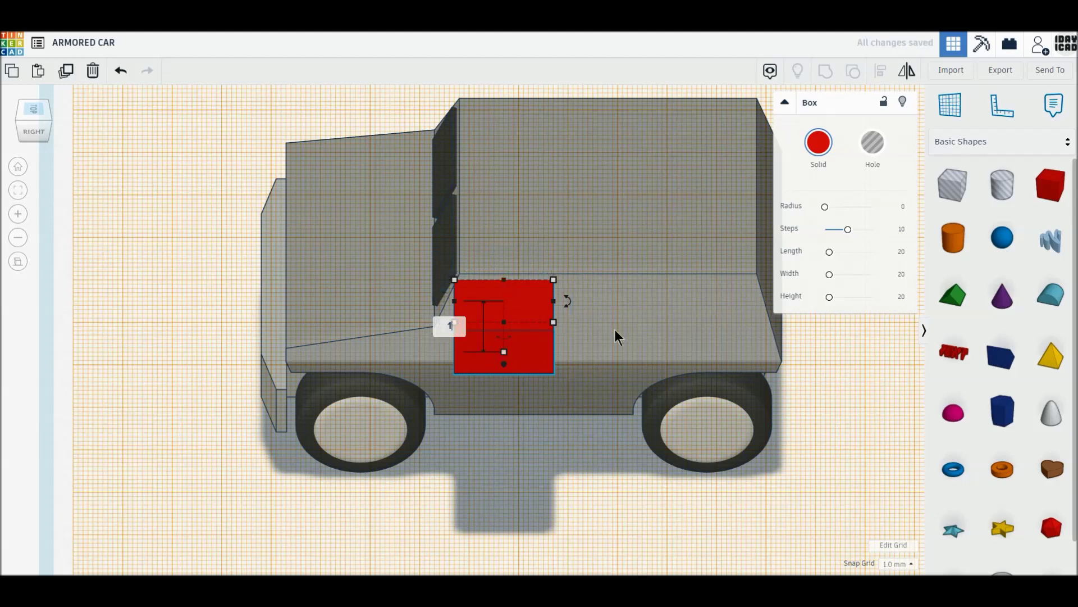
key("Return")
left_click_drag(534, 324, 541, 320)
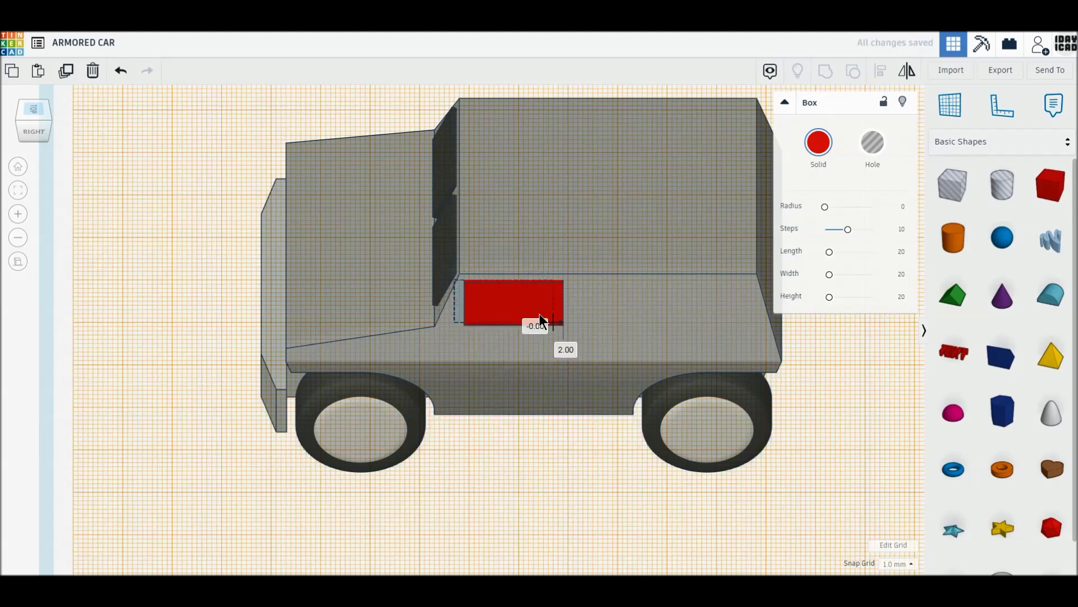
left_click(818, 143)
left_click(1029, 246)
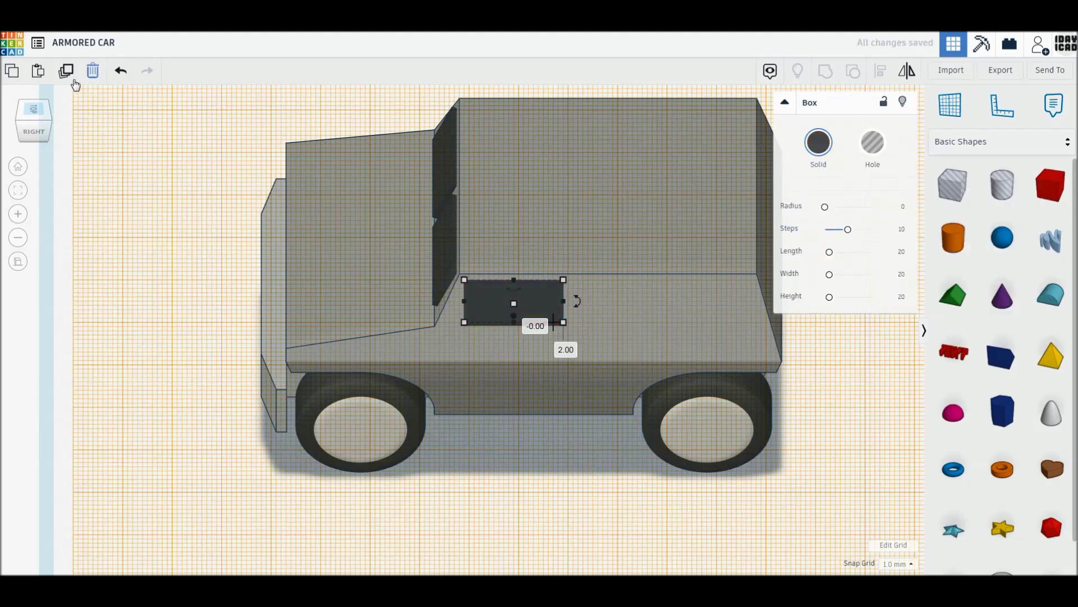
Step: Copy the window twice along the side, narrow the third to 12 mm, and select all three
left_click(481, 320)
left_click_drag(480, 316, 589, 315, "alt")
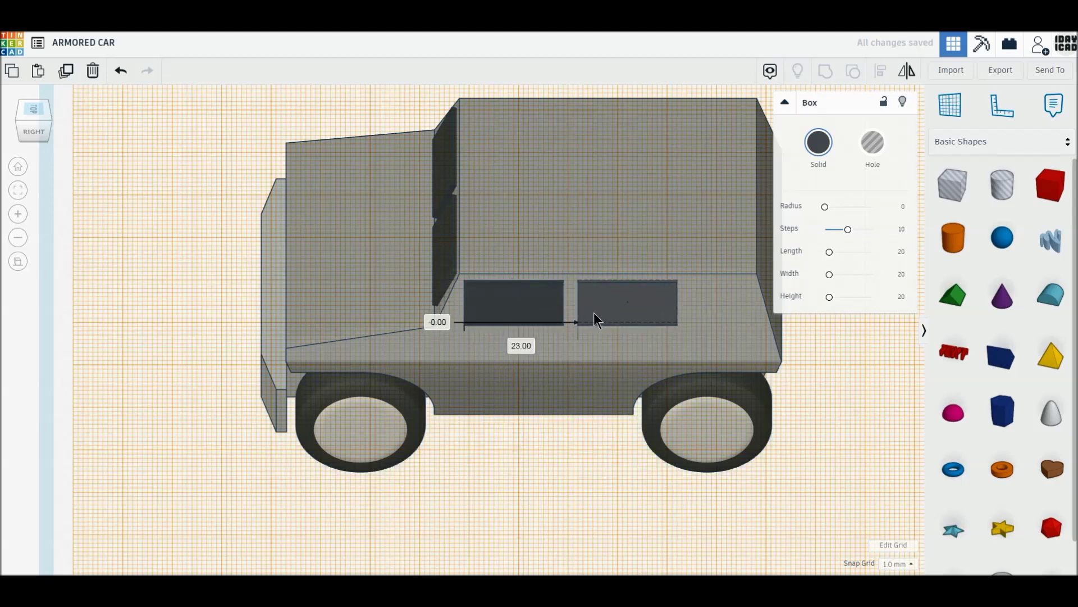
left_click_drag(587, 313, 592, 312, "alt")
middle_click_drag(579, 359, 462, 354)
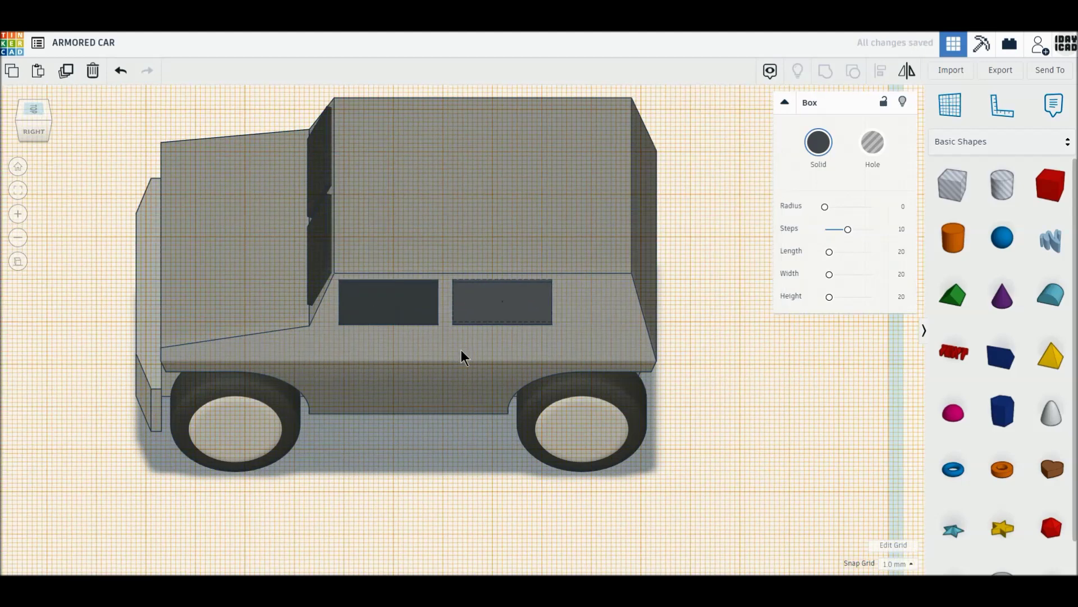
left_click(65, 75)
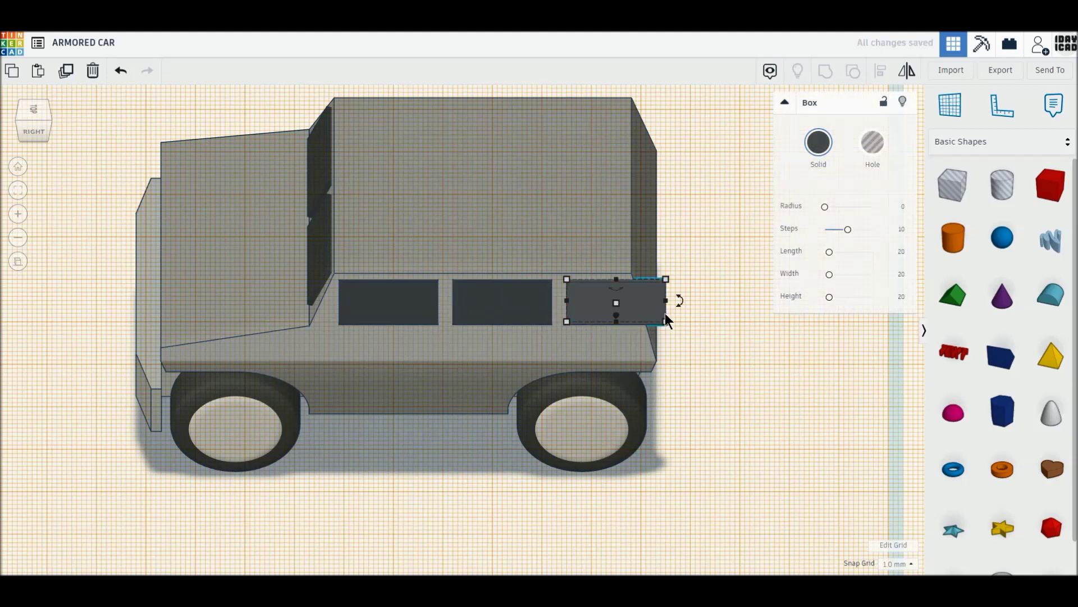
left_click_drag(663, 303, 620, 305)
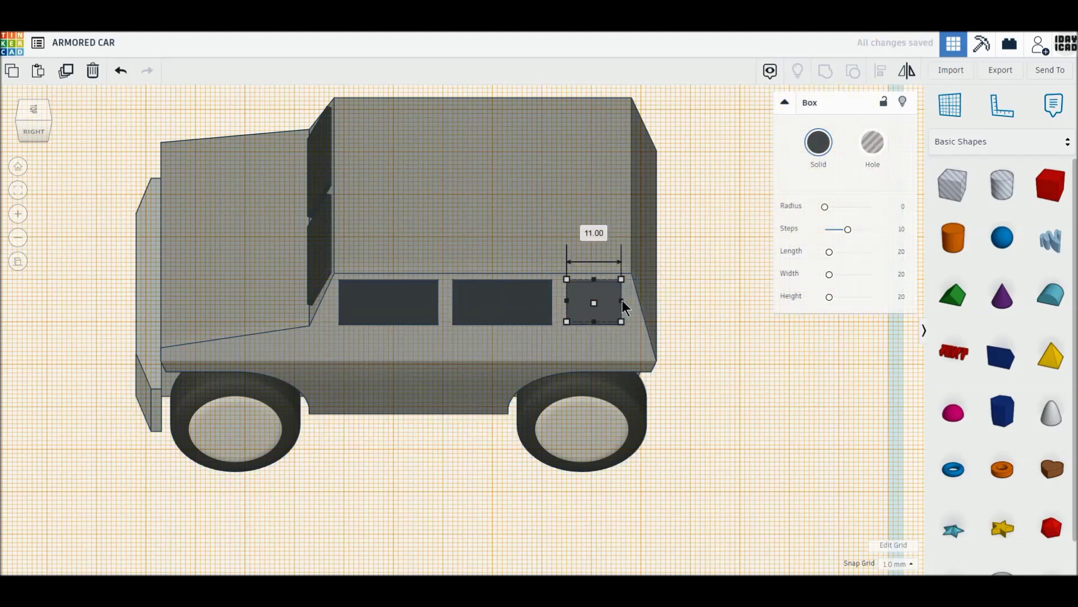
left_click_drag(623, 301, 626, 301)
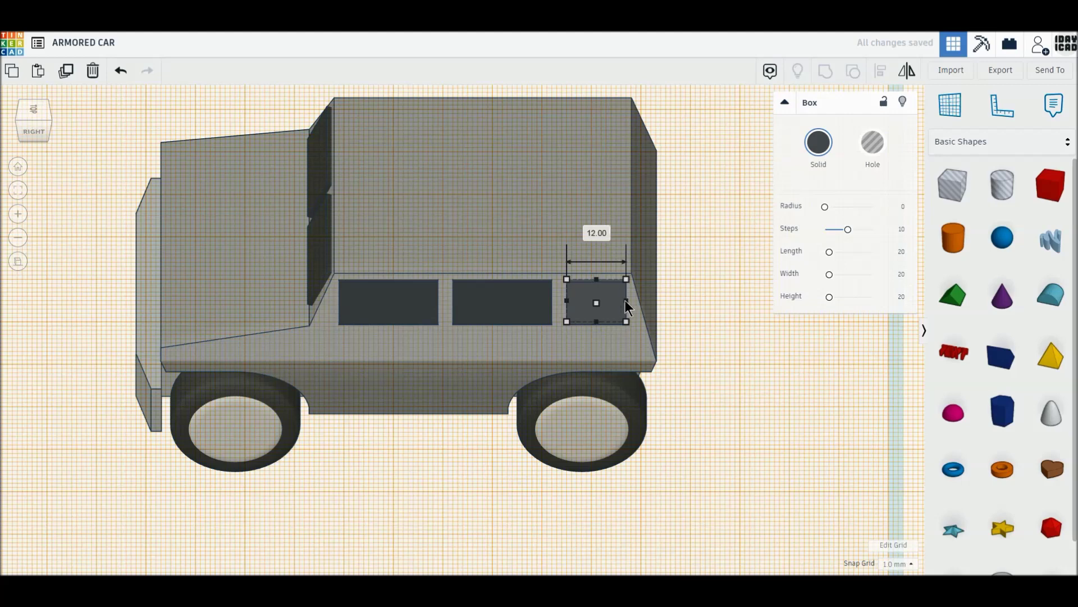
left_click(517, 308, "shift")
left_click(375, 312, "shift")
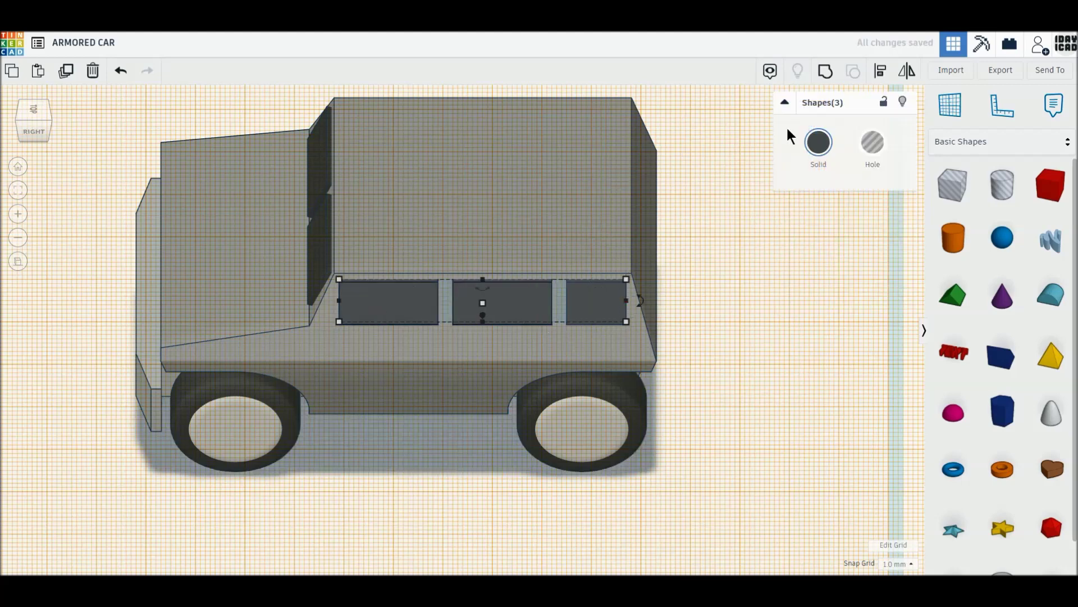
Step: Group the three side windows and reset the workplane to the default grid
left_click(823, 78)
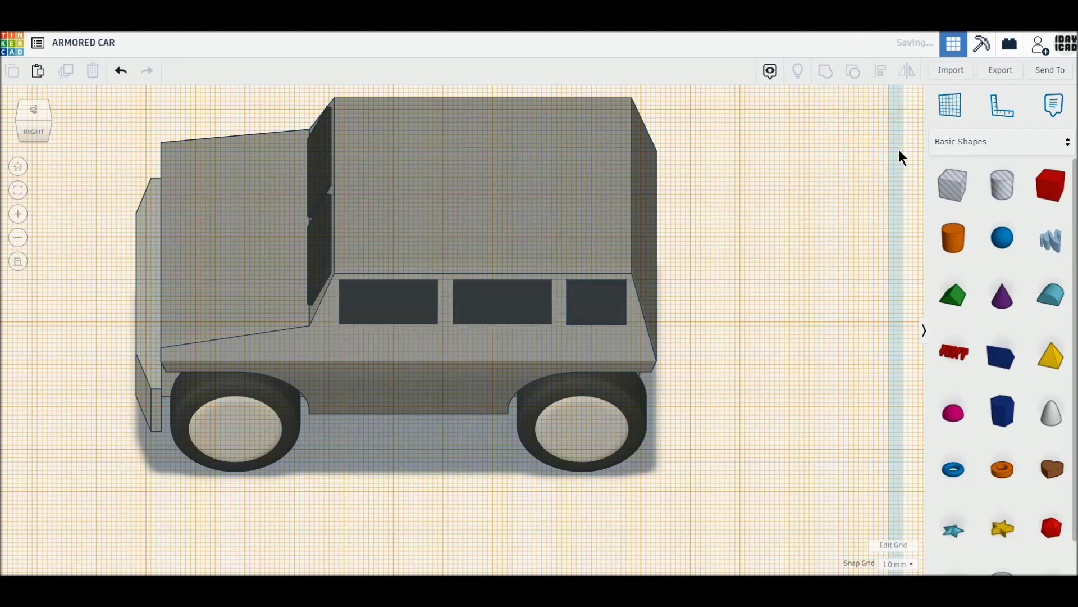
left_click(950, 104)
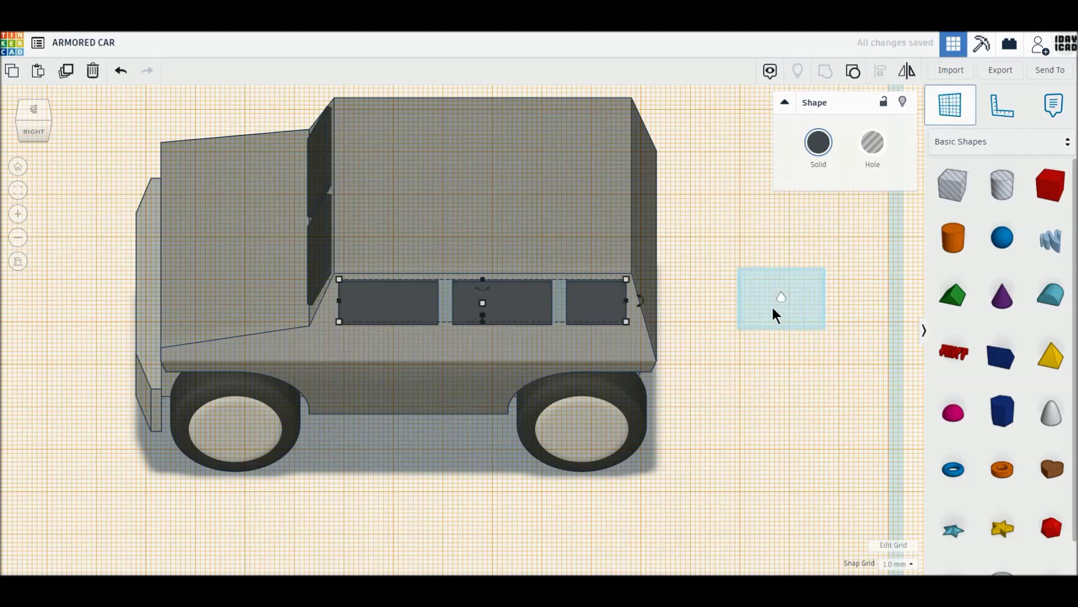
left_click(768, 309)
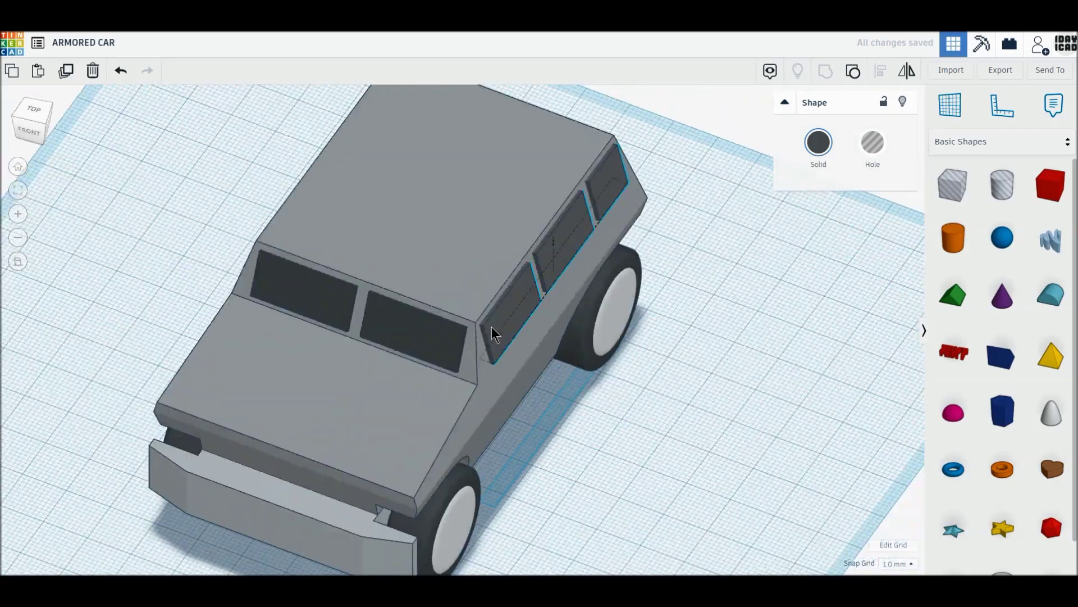
right_click_drag(257, 328, 497, 326)
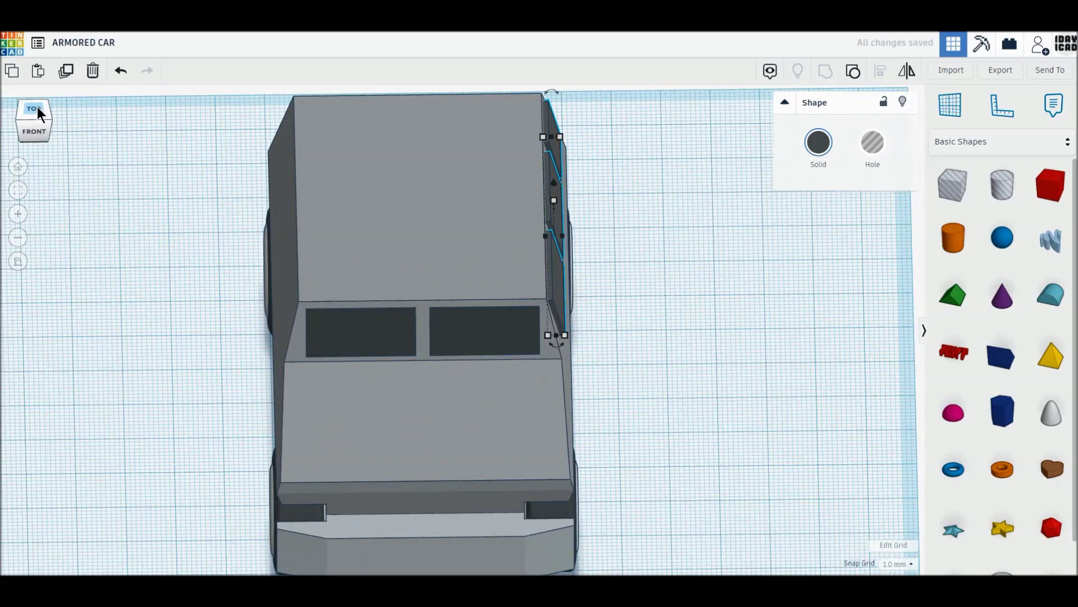
left_click(37, 107)
Step: Duplicate the window group, mirror it onto the car's left side, and group both sets
left_click(67, 75)
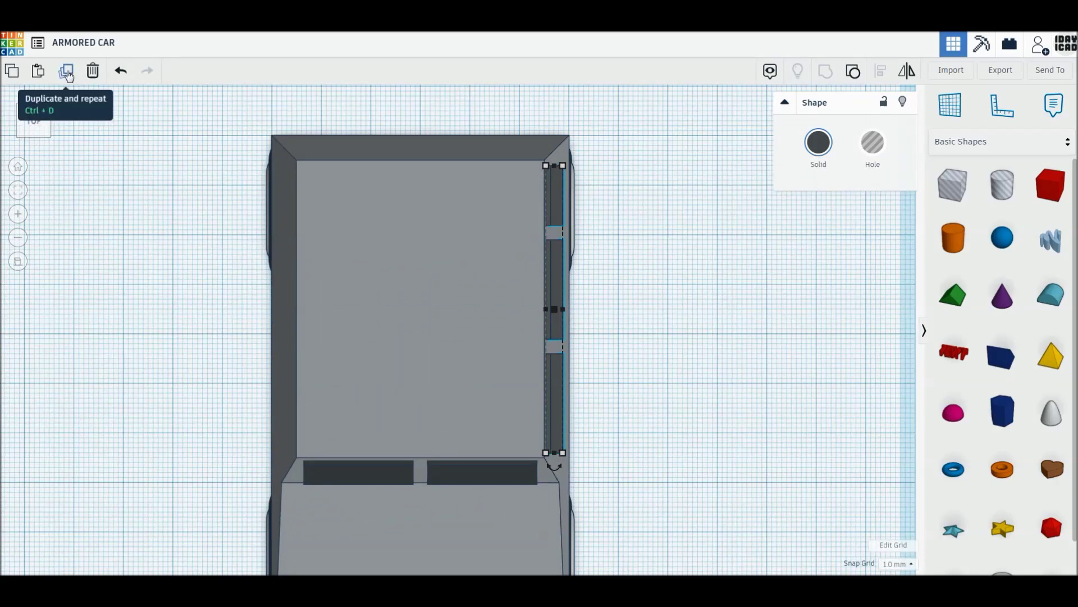
left_click(36, 140)
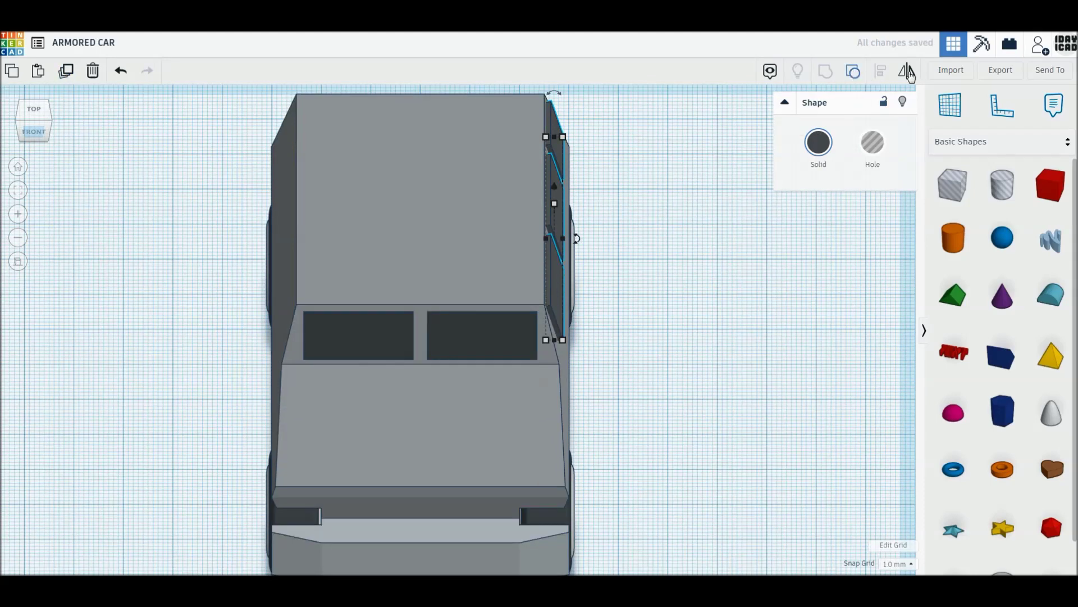
left_click(907, 71)
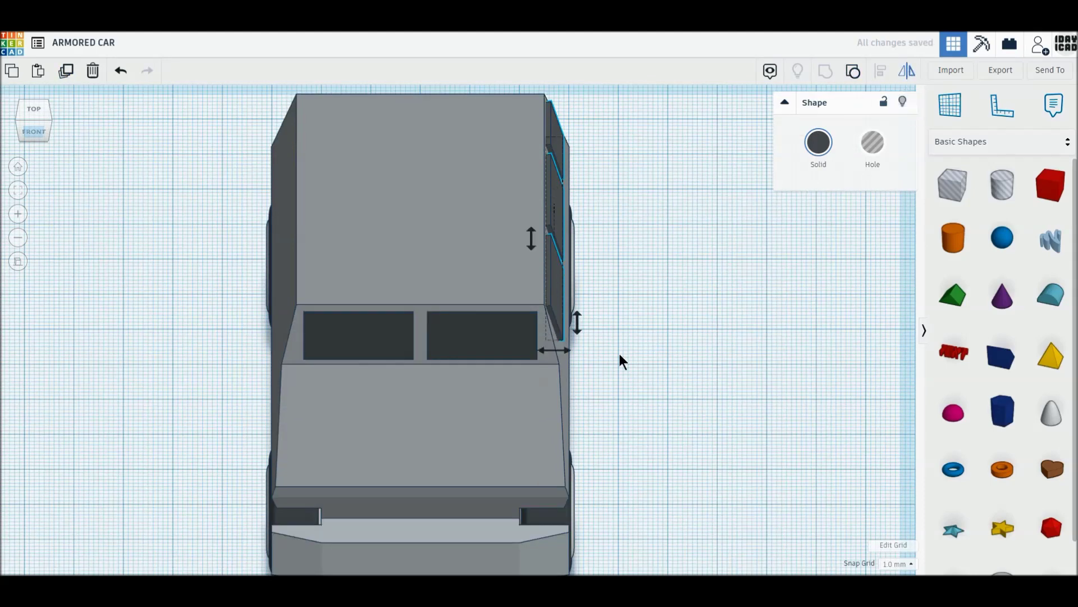
left_click(564, 352)
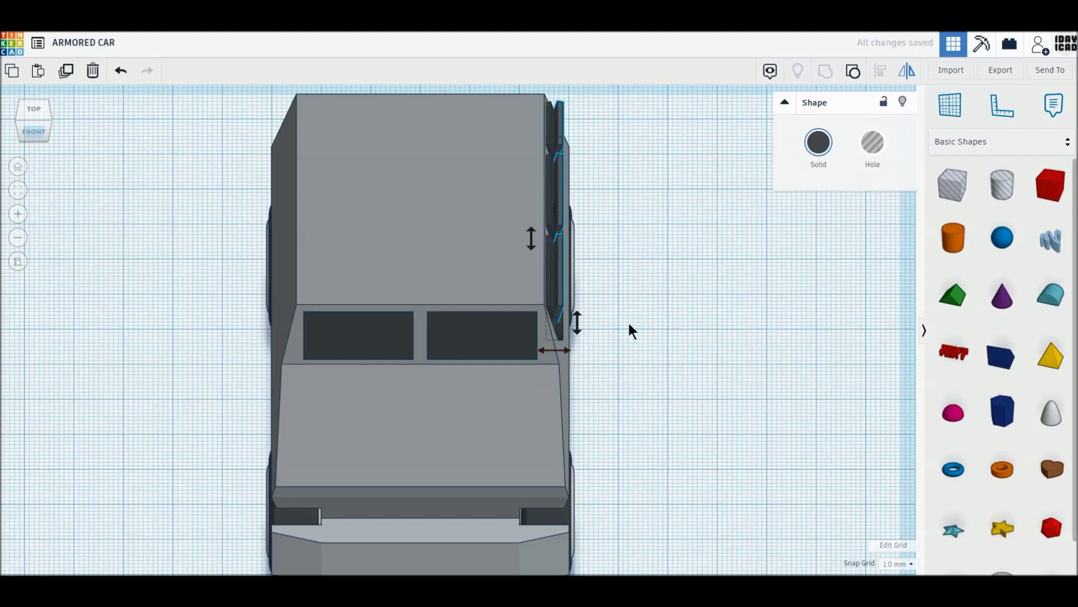
key("Left")
key("Left")
key("Left")
key("Left")
key("Left")
key("Left")
key("Left")
key("Left")
key("Left")
key("Left")
key("Left")
key("Left")
key("Left")
key("Left")
key("Left")
key("Right")
key("Right")
key("Right")
key("Right")
key("Right")
key("Right")
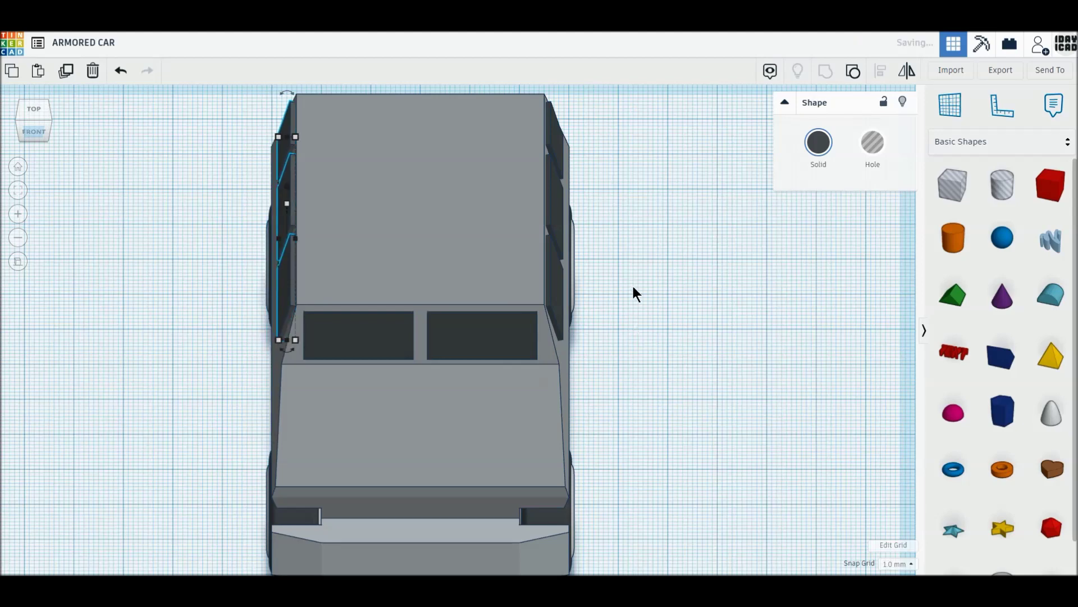
left_click(562, 284, "shift")
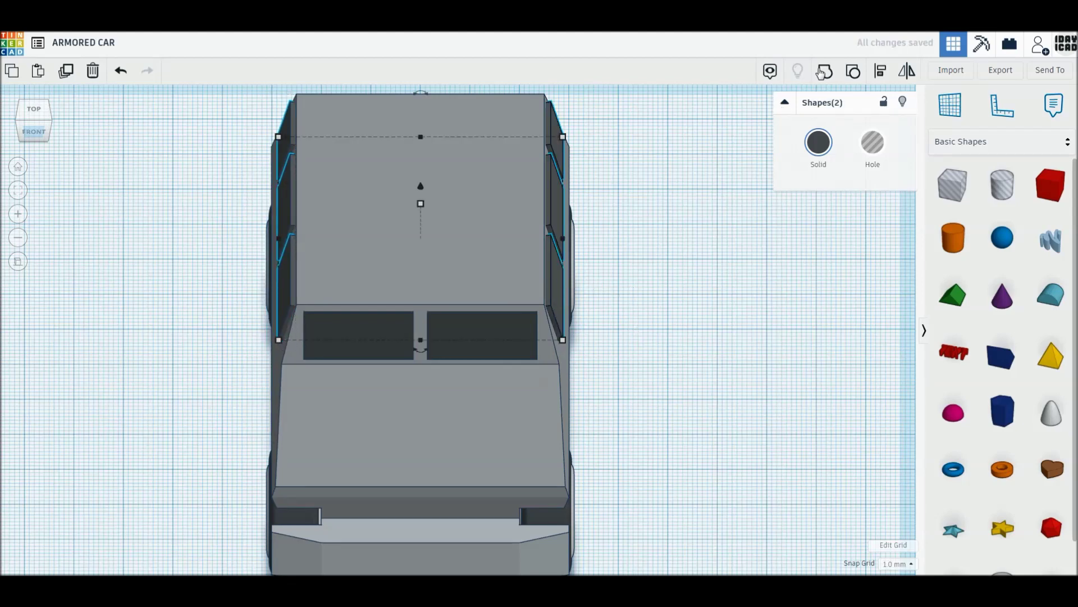
left_click(825, 75)
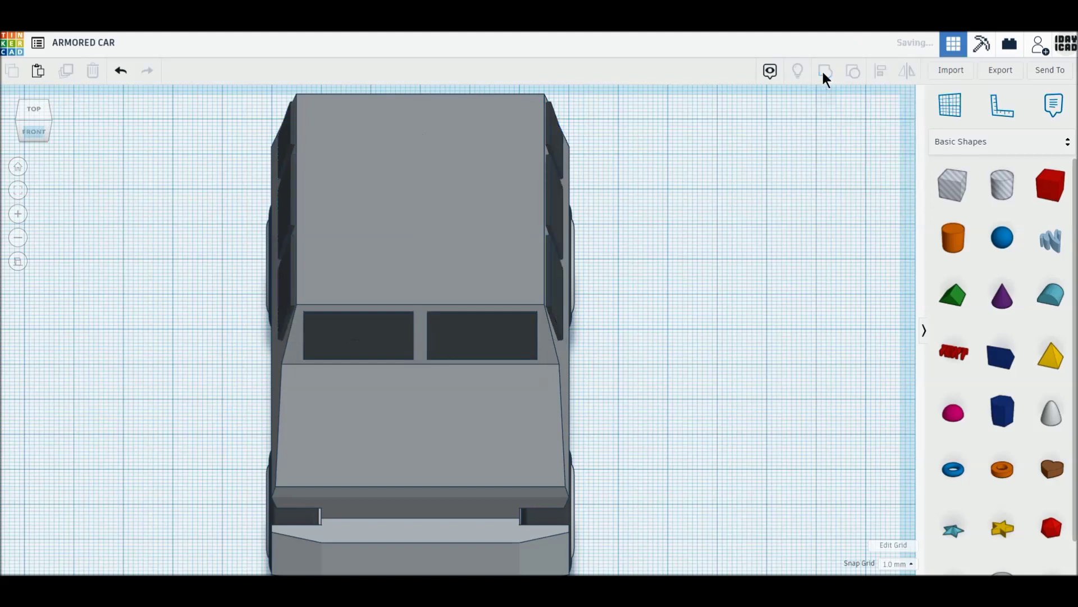
left_click(481, 227, "shift")
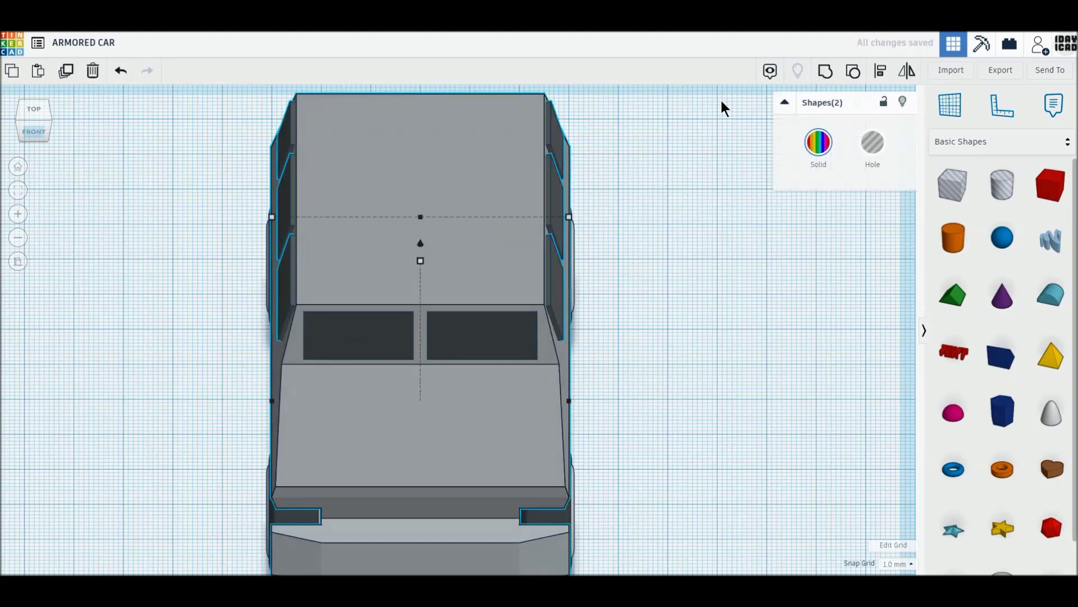
Step: Align the body and both window sets centred across the car's width, then orbit to a front-left view
left_click(883, 72)
right_click_drag(820, 155, 671, 202)
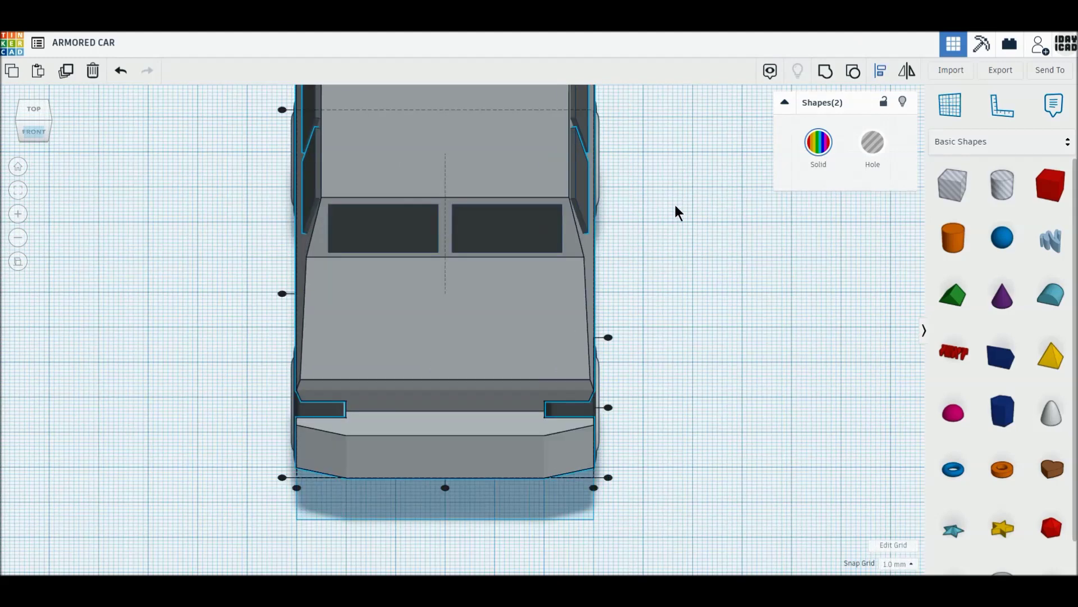
scroll(673, 202, "down", 2)
left_click(501, 259, "shift")
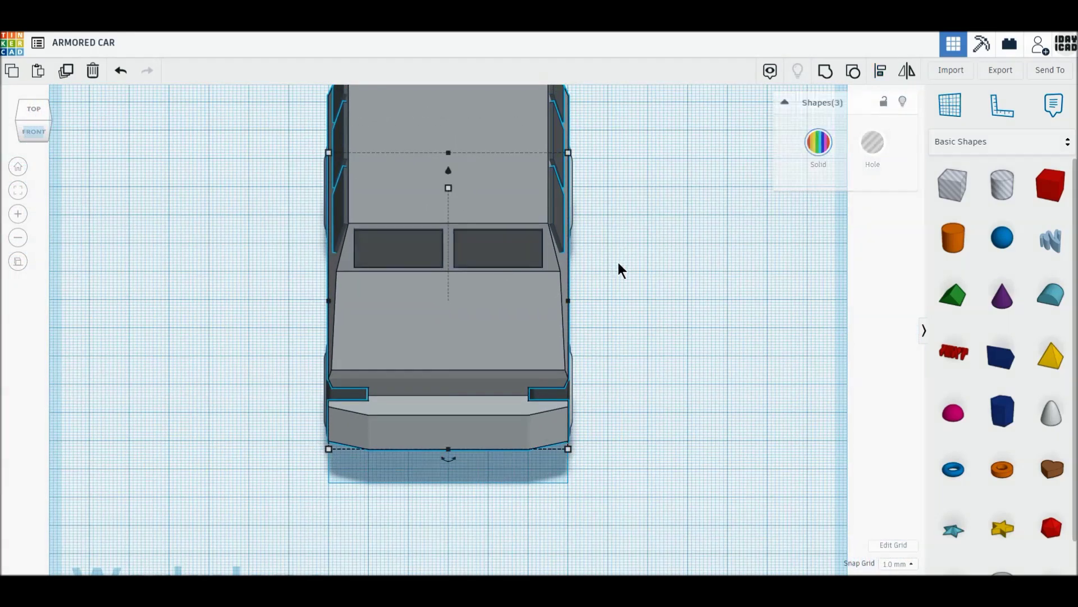
left_click(879, 81)
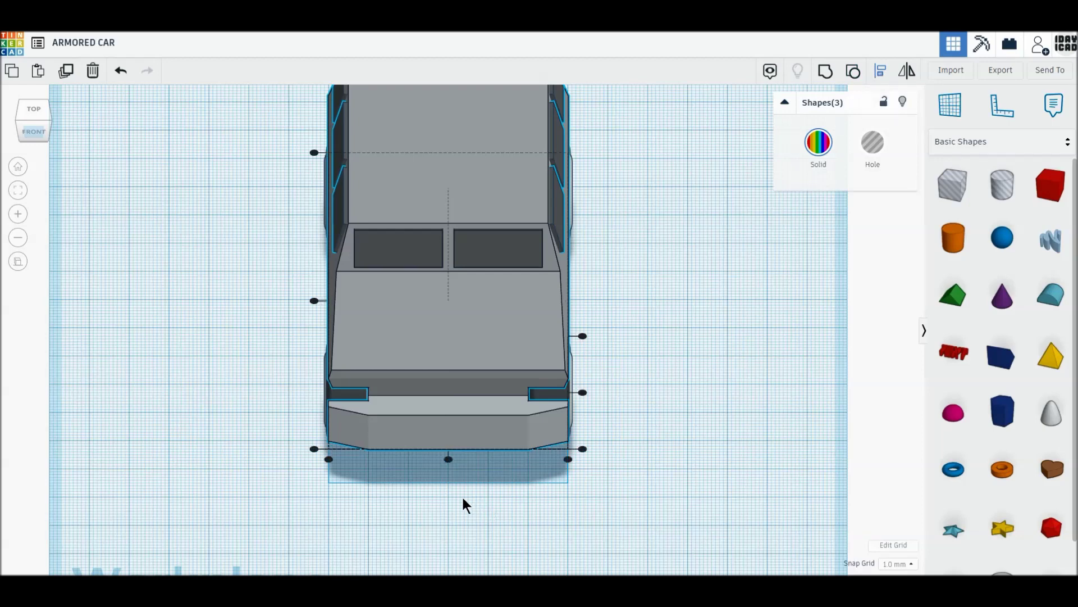
left_click(448, 459)
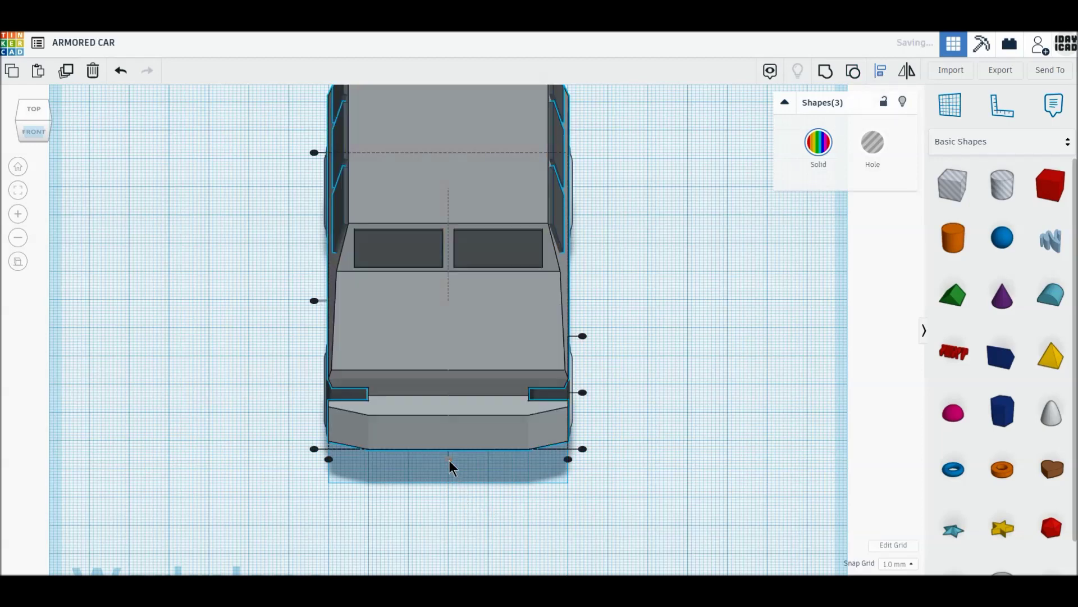
left_click(689, 382)
right_click_drag(526, 420, 463, 397)
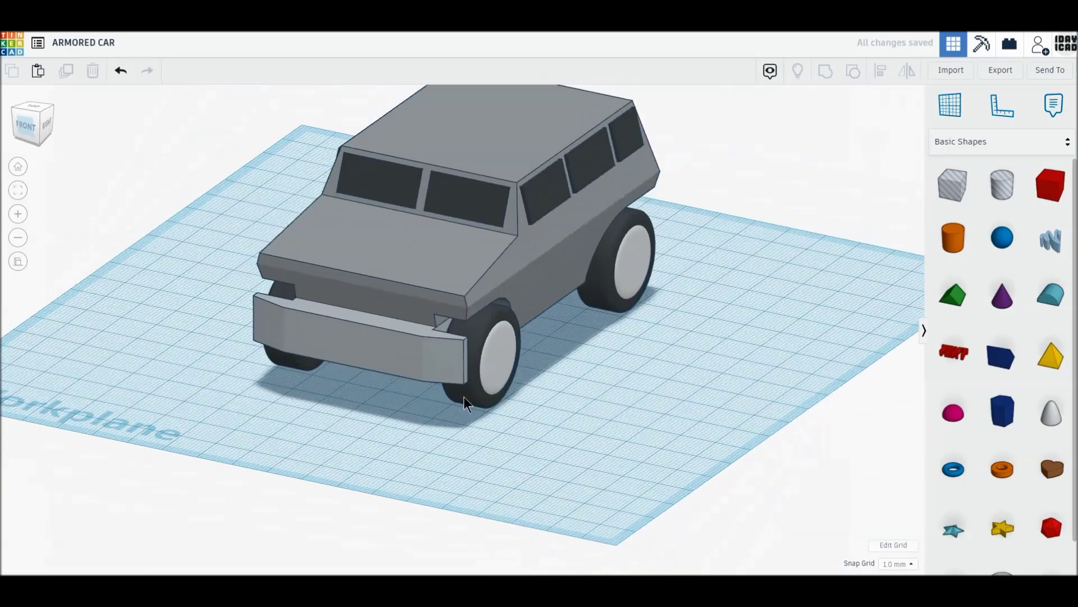
mouse_move(611, 397)
right_mouse_down()
mouse_move(749, 399)
mouse_move(652, 396)
right_mouse_up()
mouse_move(564, 400)
right_mouse_down()
mouse_move(549, 404)
mouse_move(802, 308)
right_mouse_up()
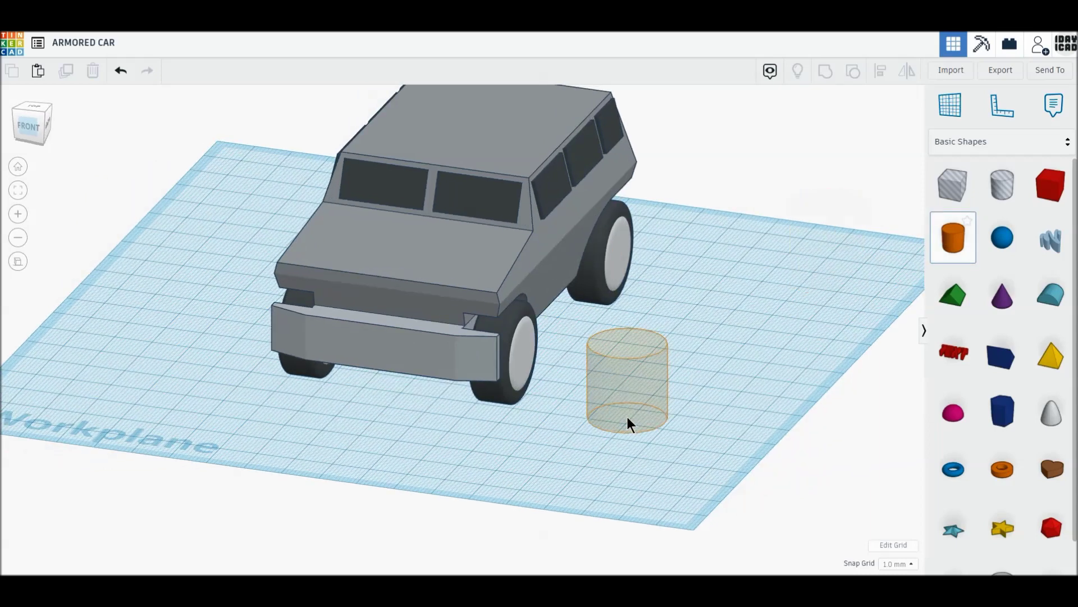
Step: Add a cylinder and set its width, length and height to 4 mm
left_click(627, 419)
left_click(595, 450)
type("4")
key("Return")
left_click(653, 422)
type("4")
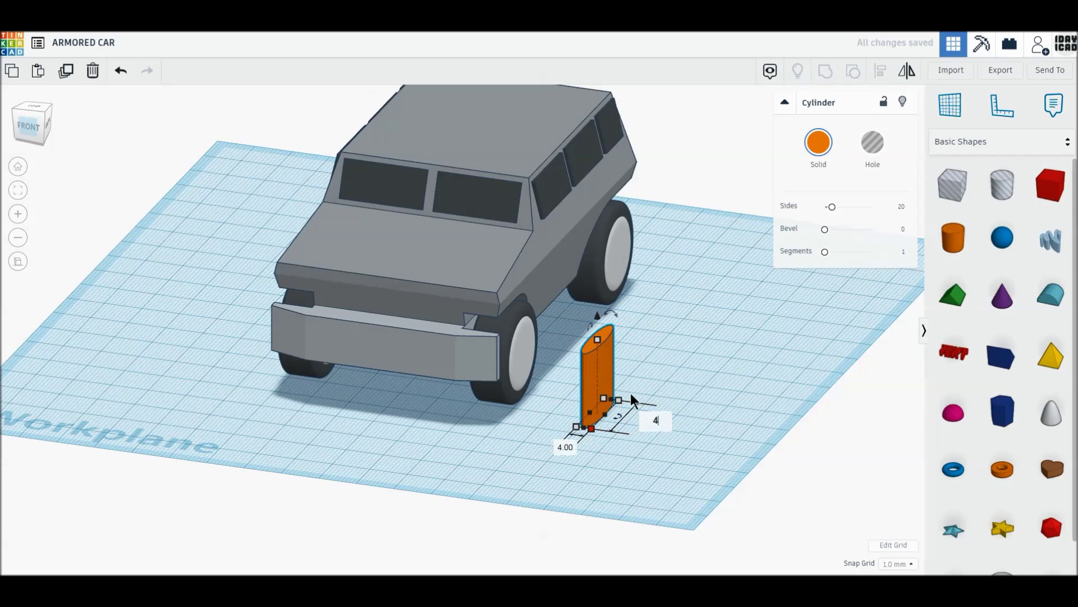
key("Return")
left_click(663, 364)
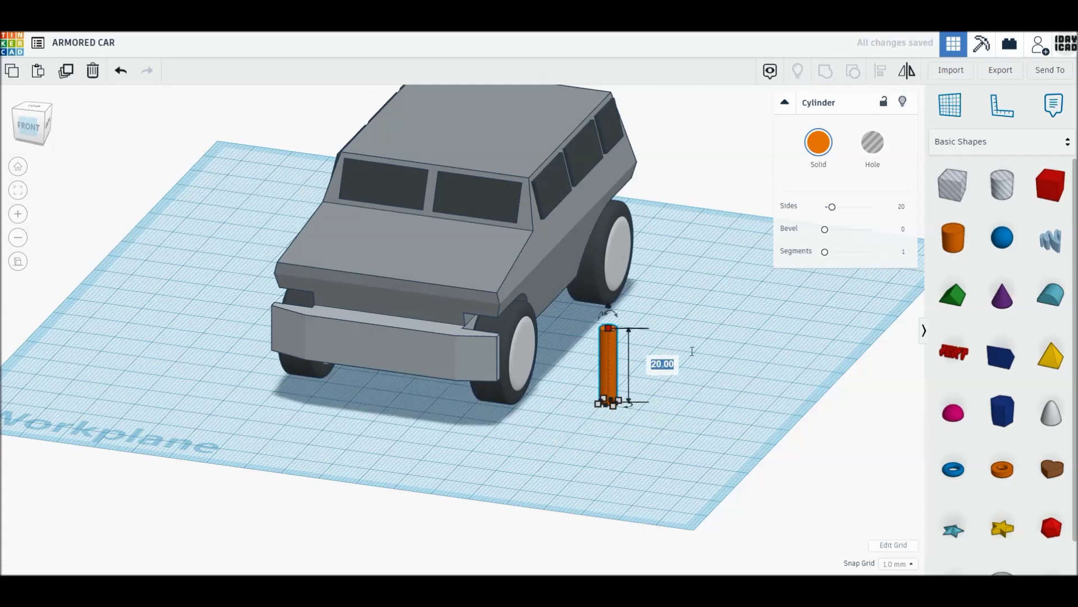
type("4")
key("Return")
Step: Give the cylinder 64 sides, bevel 25 and a white color
left_click_drag(832, 206, 836, 207)
left_click_drag(905, 209, 904, 205)
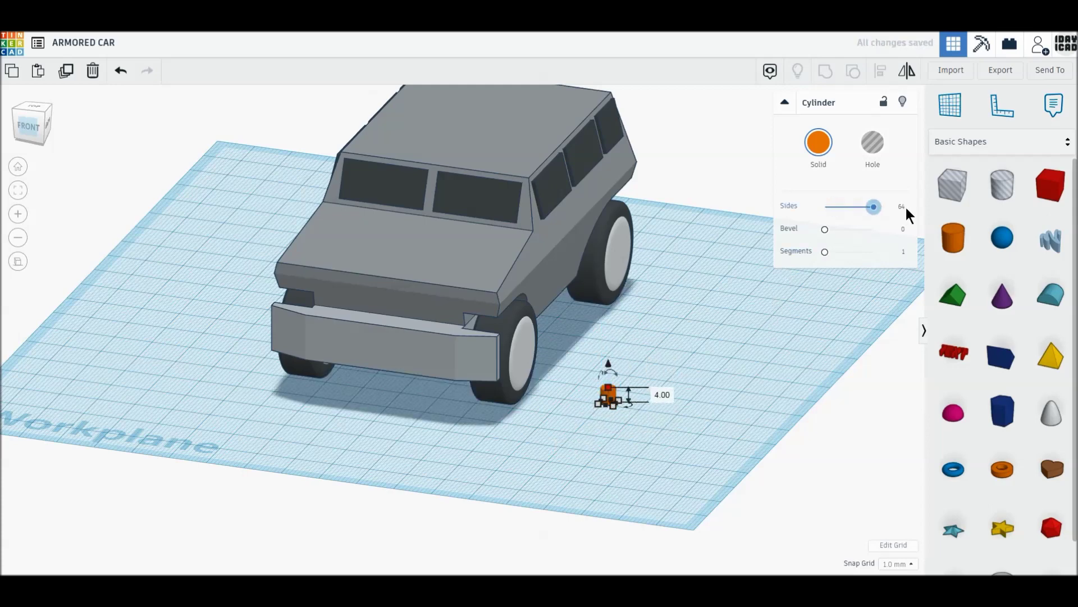
left_click_drag(825, 229, 927, 231)
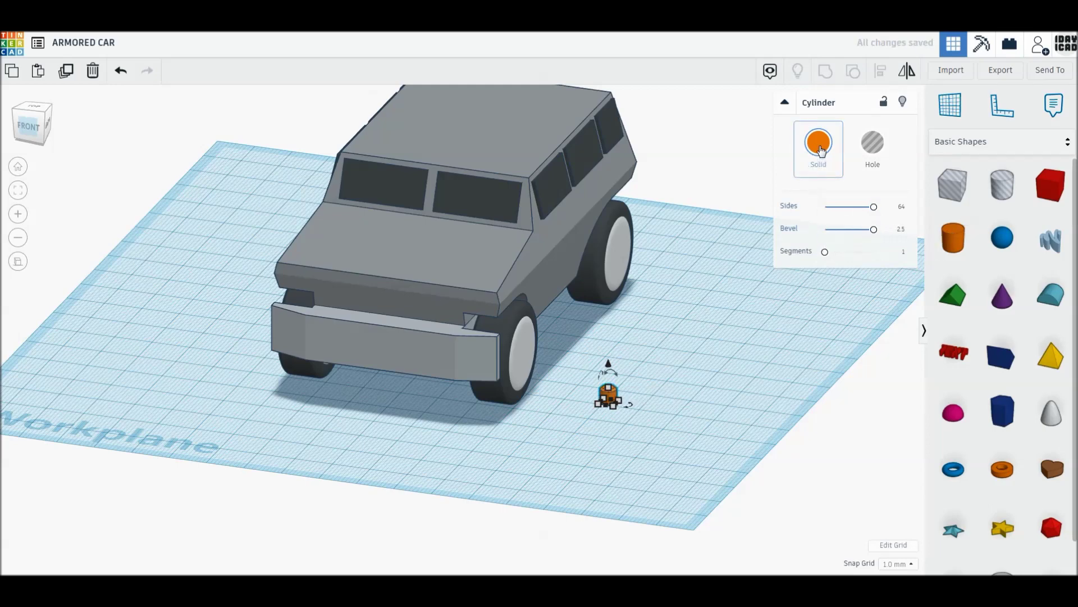
left_click(818, 144)
left_click(1010, 225)
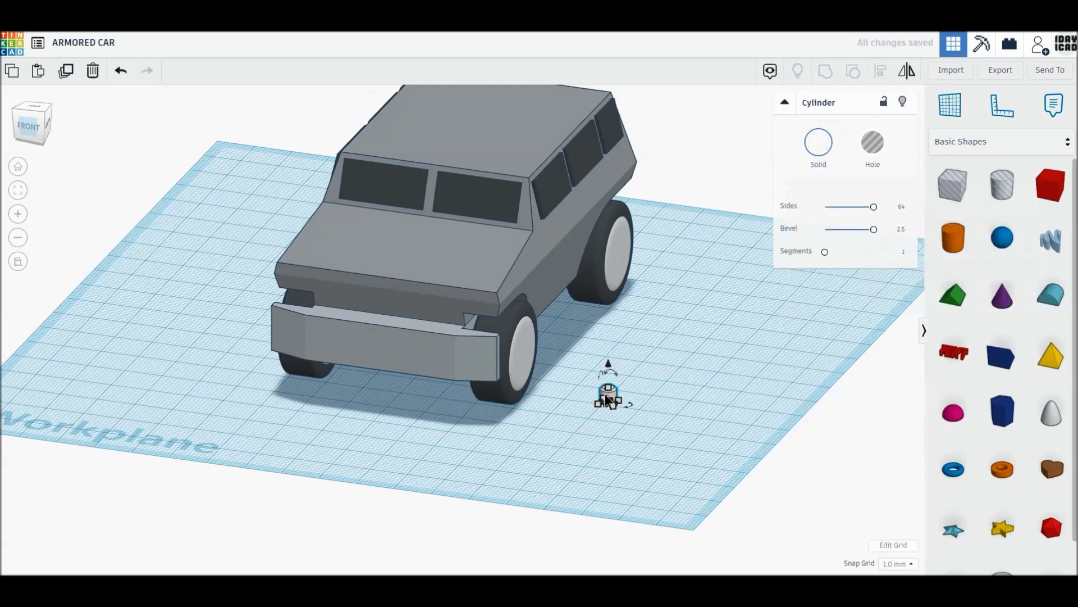
left_click(45, 124)
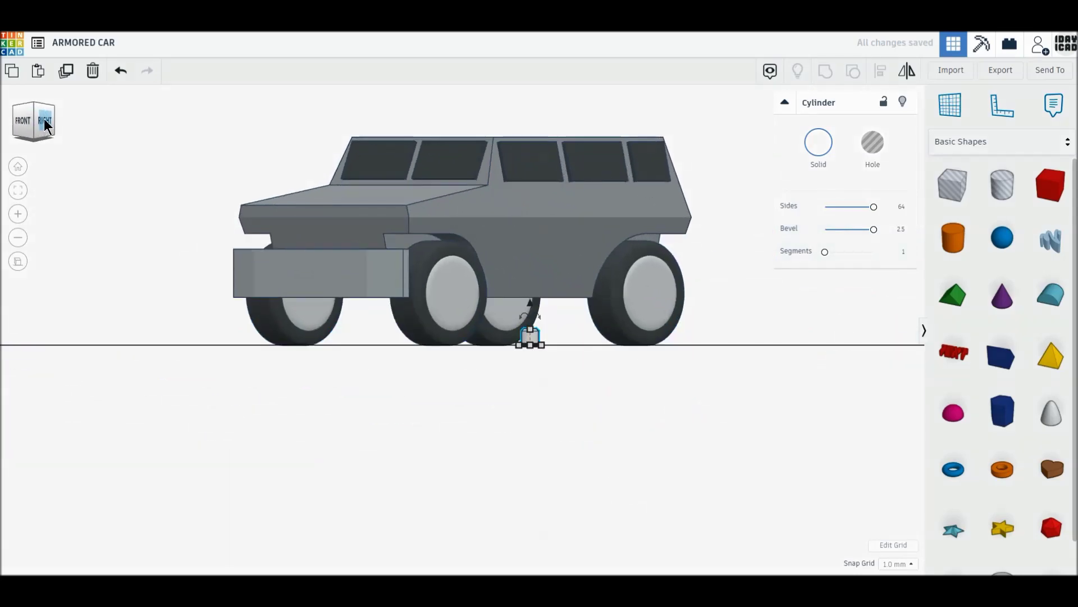
left_click(45, 122)
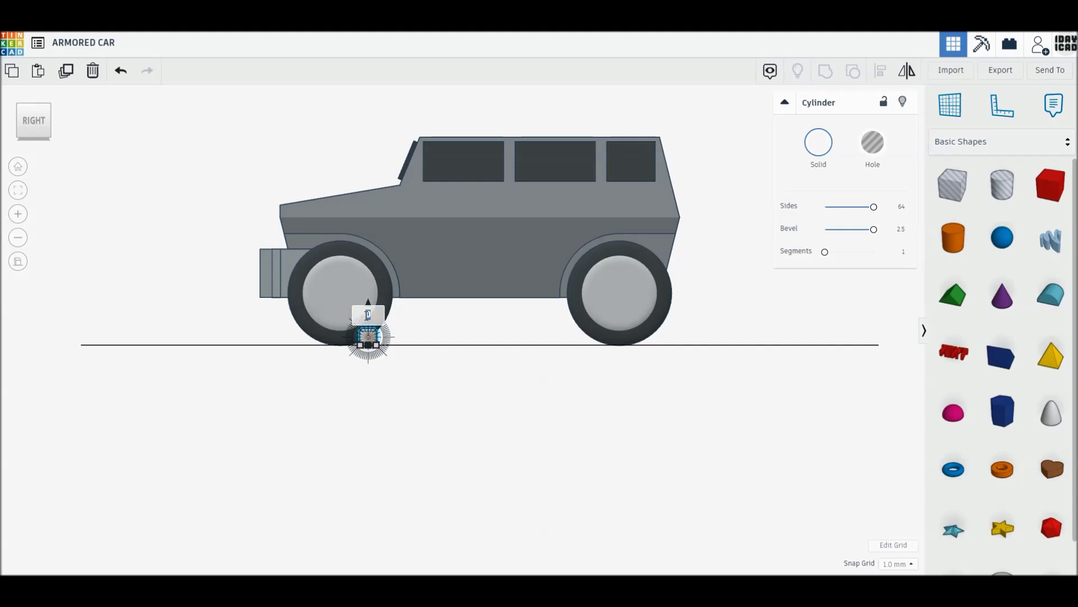
Step: Raise the small cylinder 31 mm to headlight height
key("Return")
left_click(409, 365)
middle_click_drag(410, 365, 501, 462)
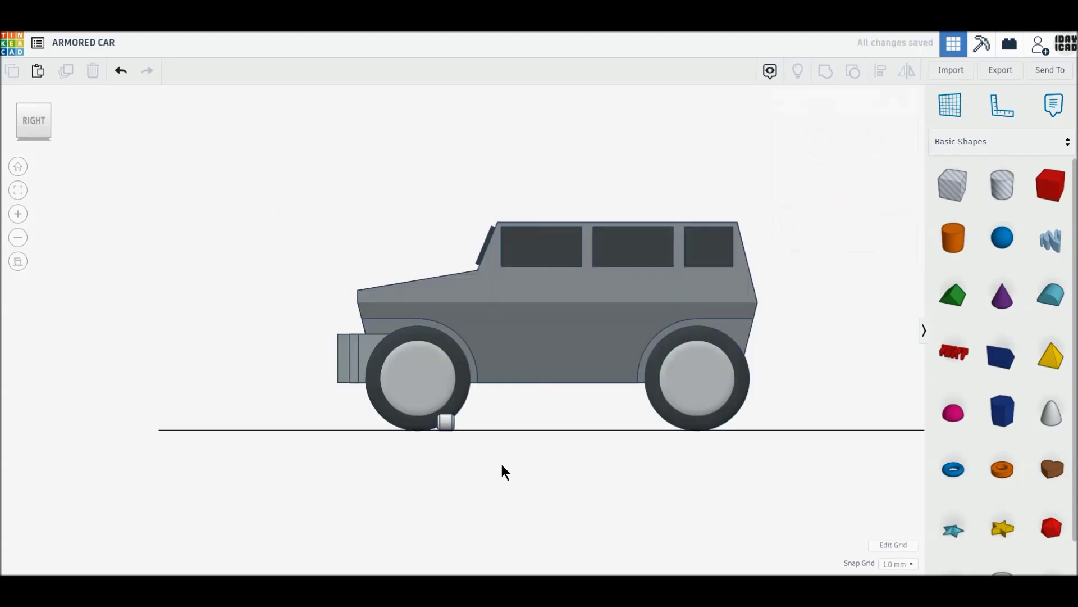
scroll(449, 473, "up", 2)
scroll(449, 477, "up", 3)
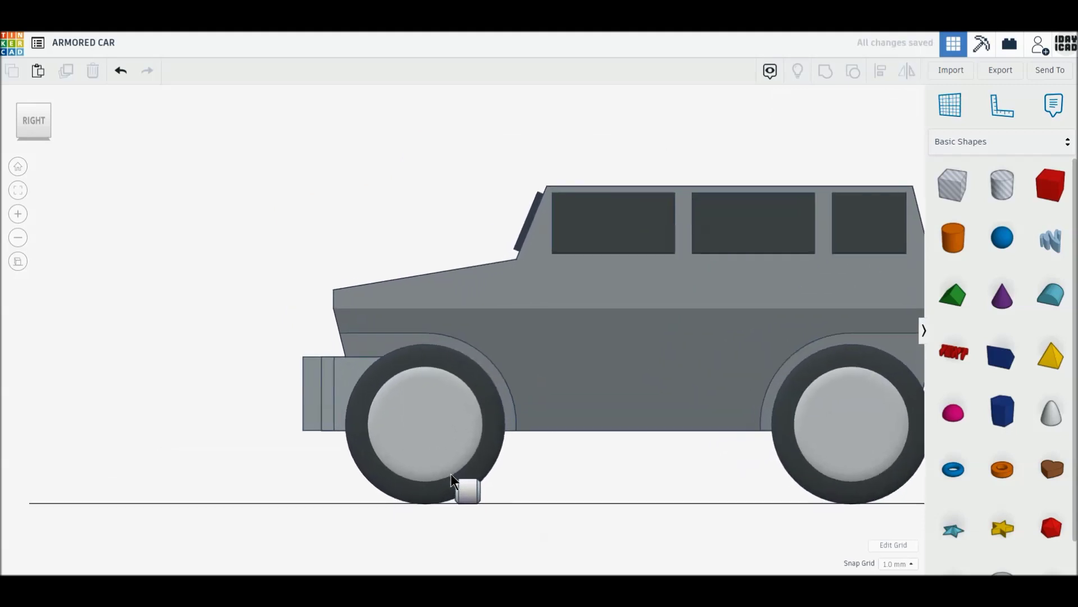
left_click(470, 493)
left_click_drag(470, 454, 470, 265)
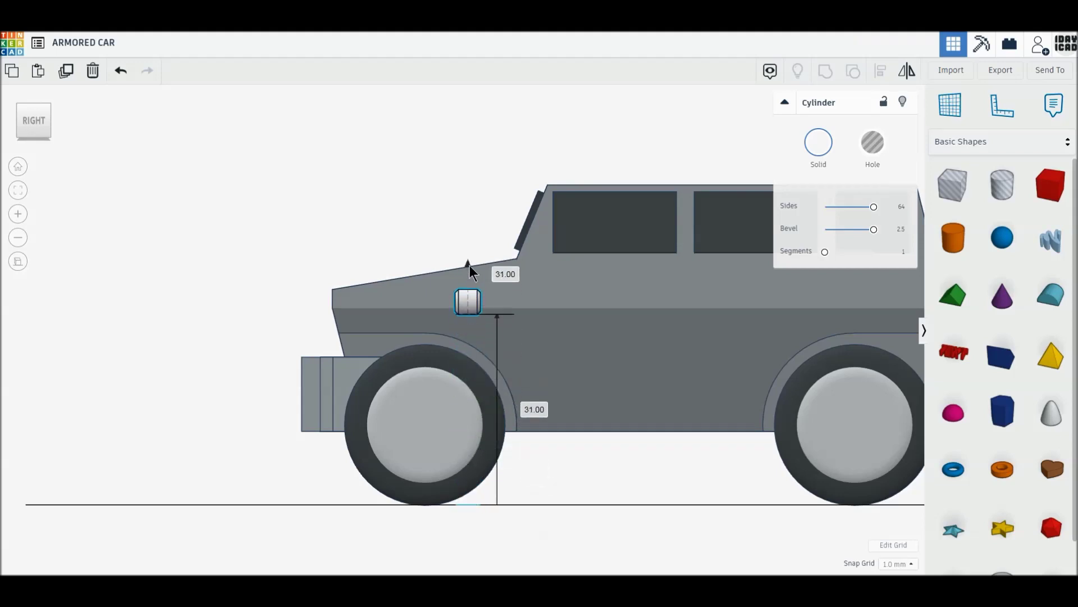
Step: Move the headlight cylinder to the car's front corner and check it from the front
left_click(30, 103)
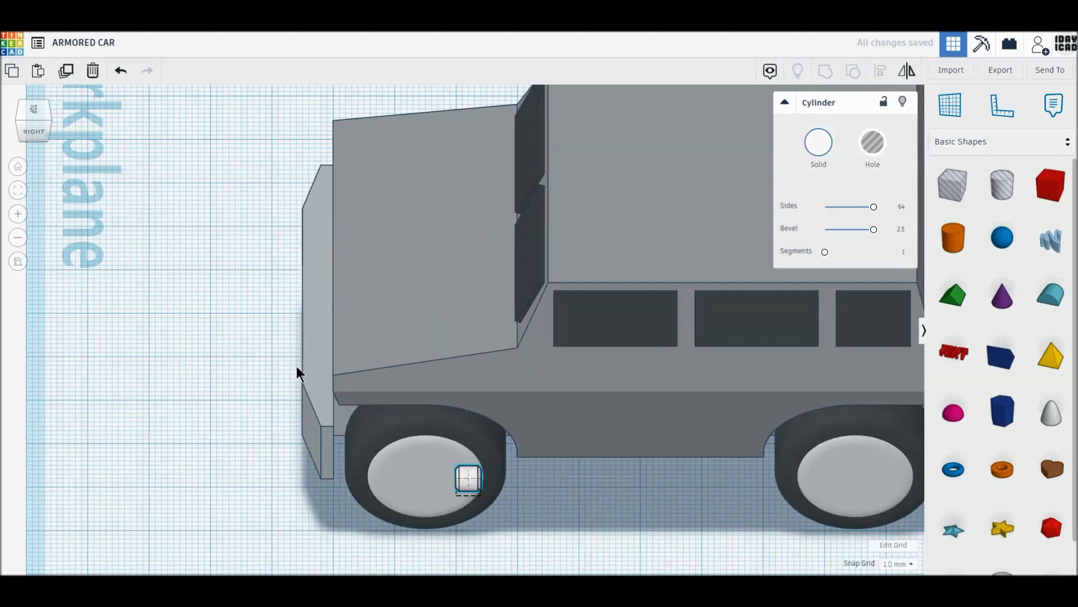
left_click(34, 112)
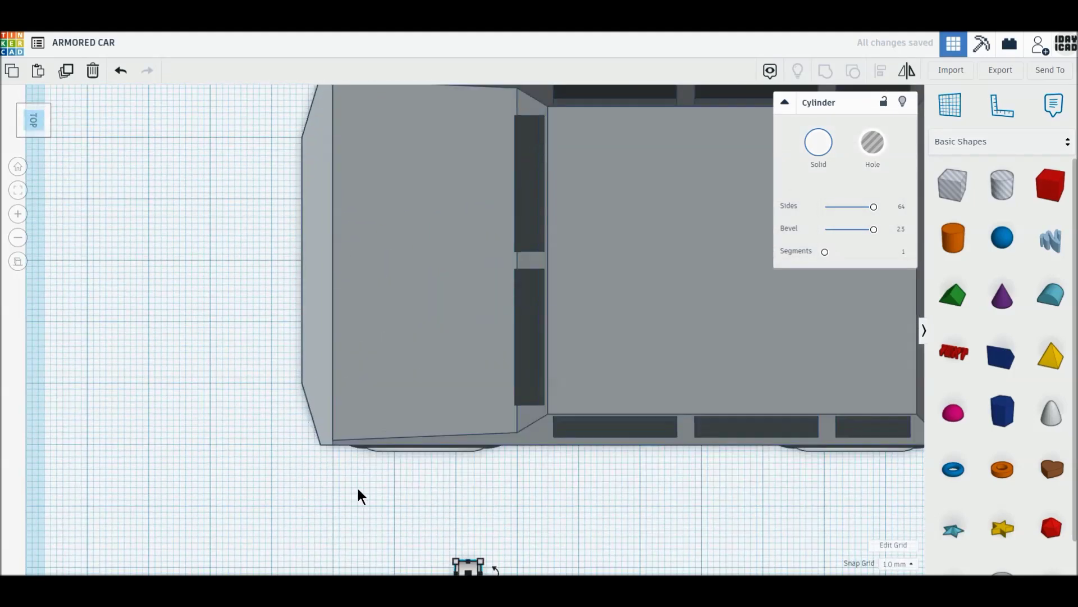
left_click(479, 563)
left_click_drag(470, 571, 339, 431)
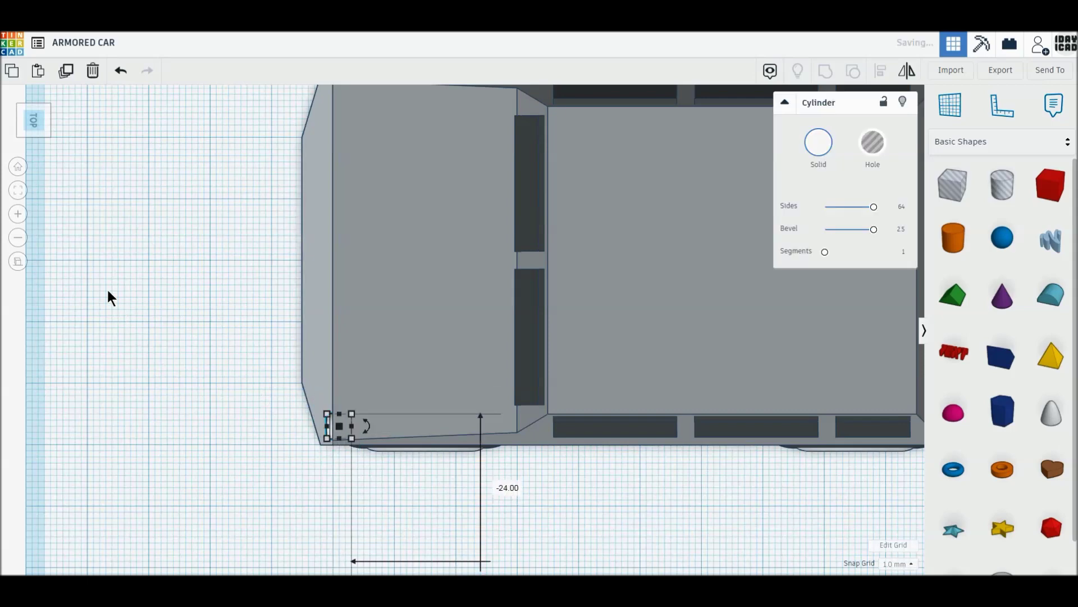
left_click(12, 120)
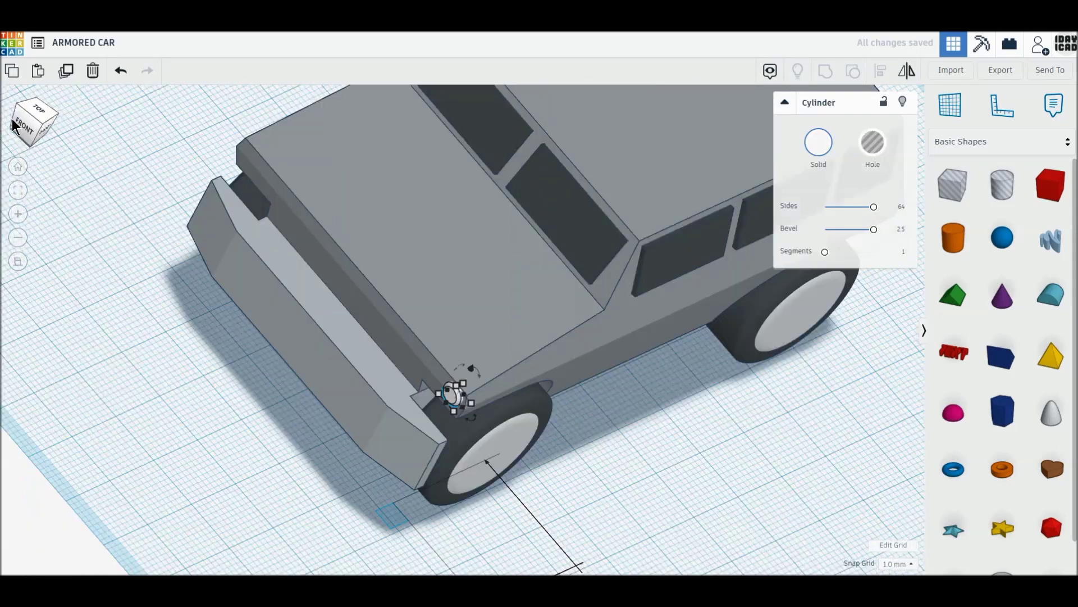
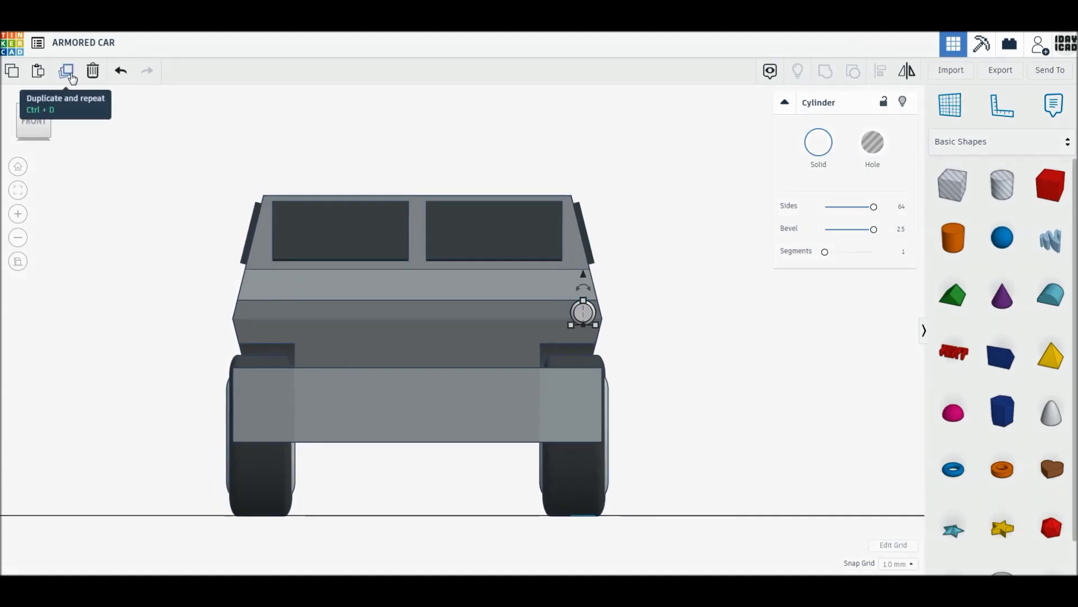
Step: Copy the headlight cylinder twice to form a row of three at the right front corner
key("ctrl+d")
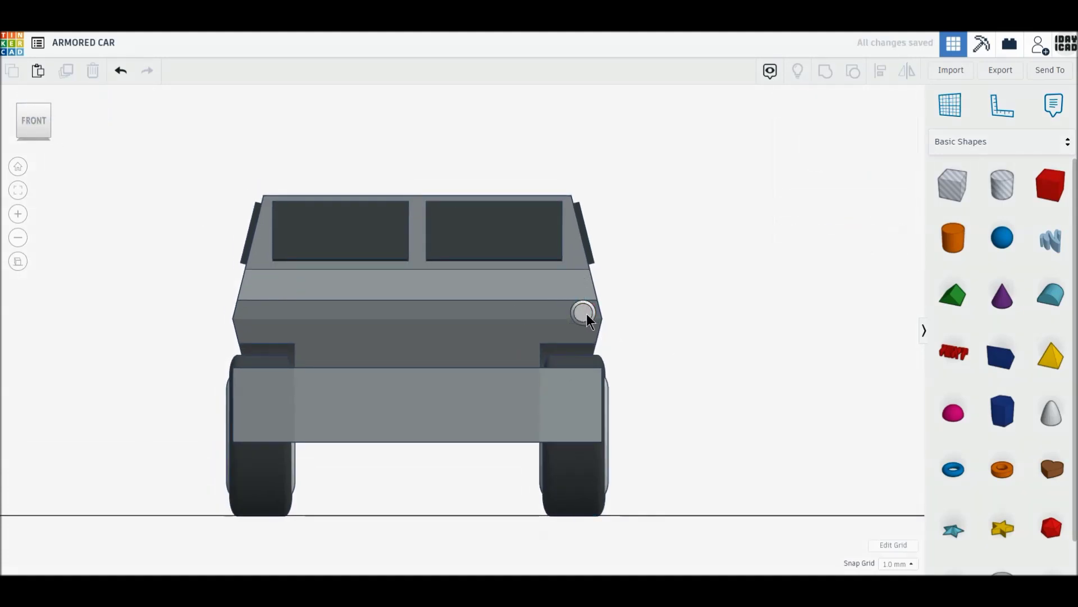
left_click_drag(583, 313, 559, 320)
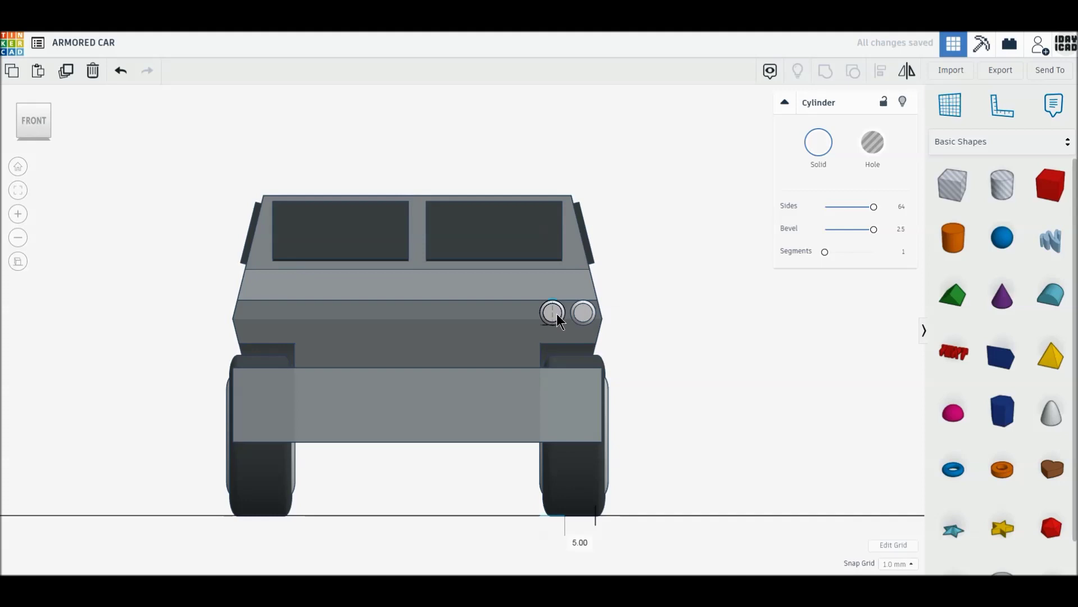
left_click(67, 72)
key("ctrl+d")
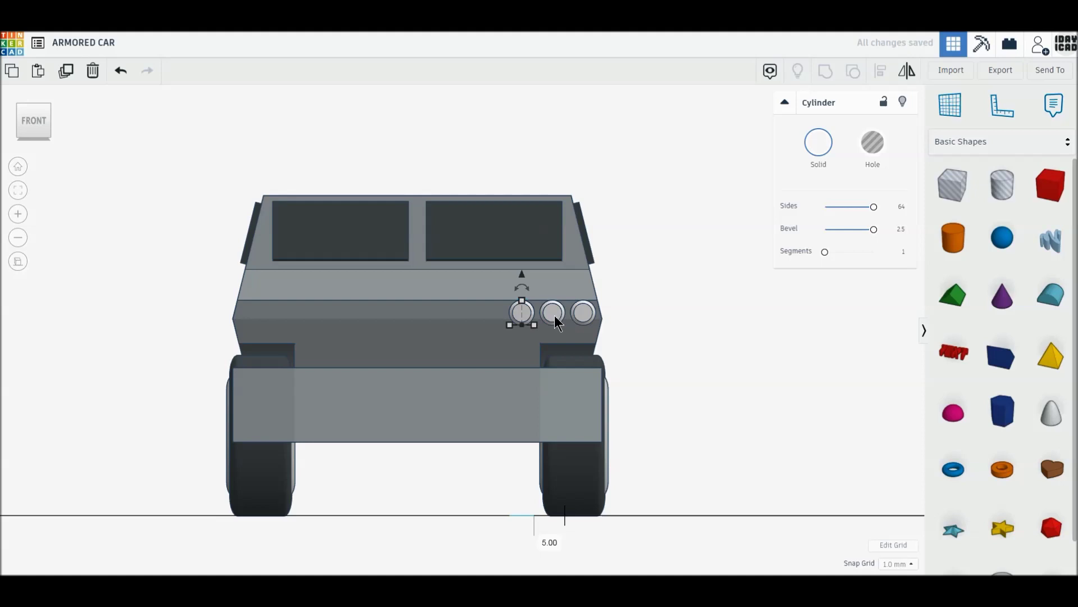
Step: Duplicate the three-light row to the left front corner and group all six lights
left_click(556, 322, "shift")
left_click(588, 317, "shift")
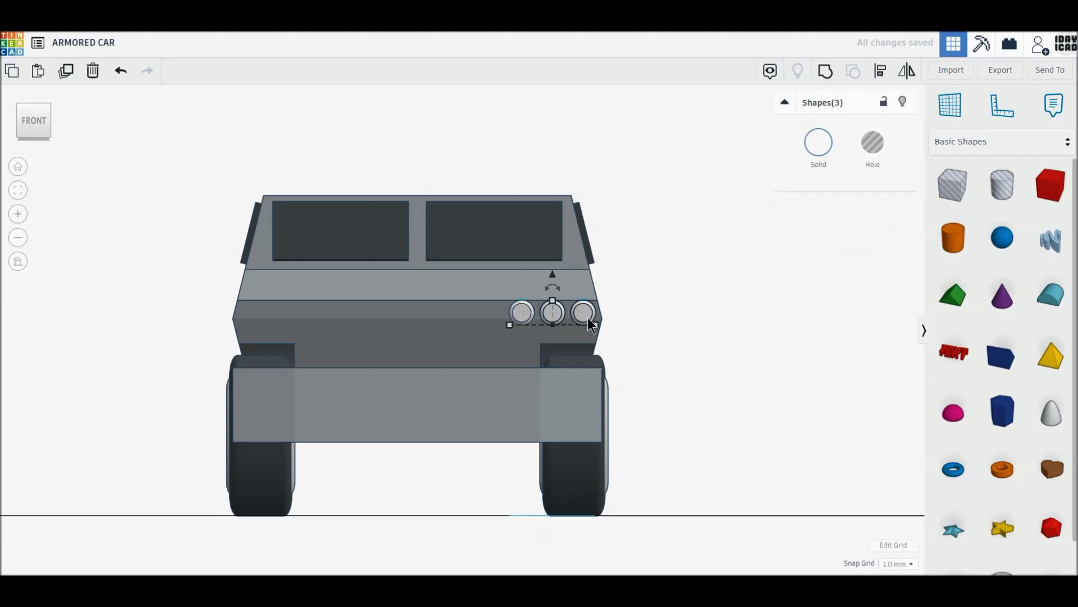
left_click(66, 71)
left_click_drag(554, 315, 322, 318)
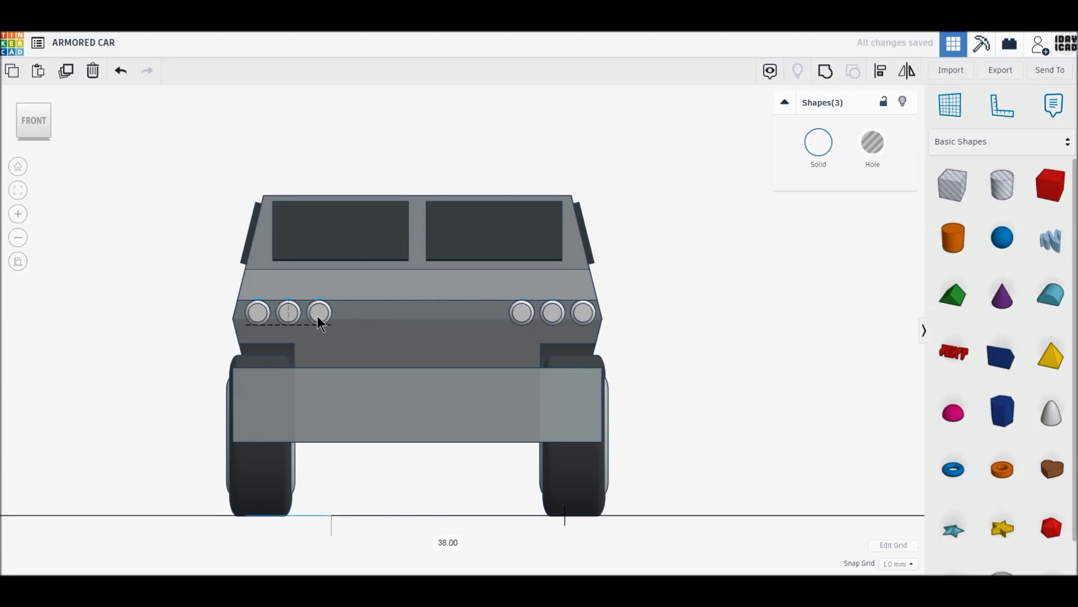
left_click_drag(319, 316, 316, 317)
left_click(528, 319, "shift")
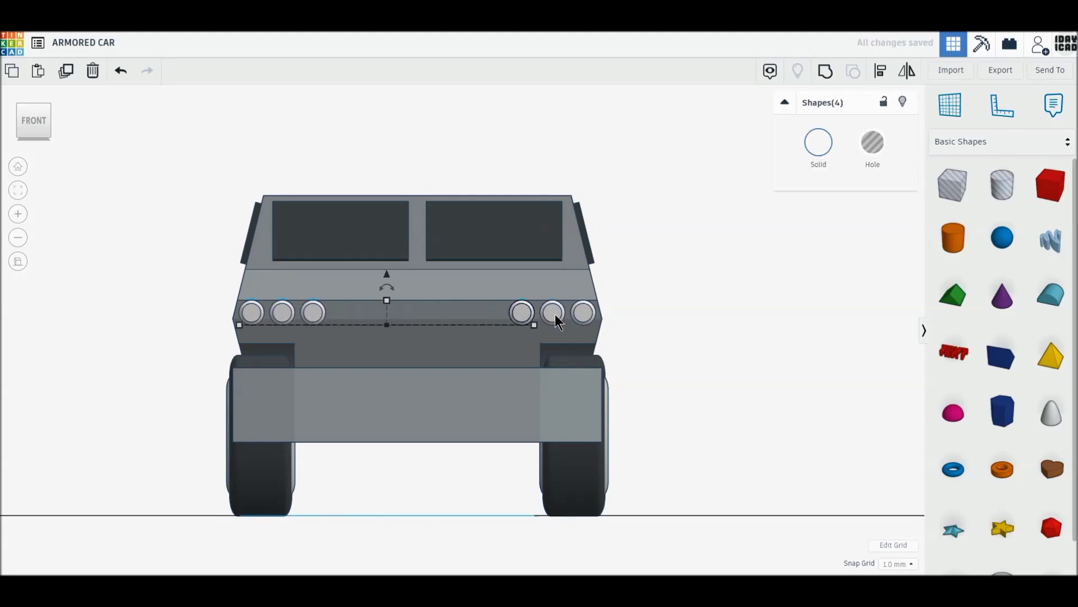
left_click(587, 314, "shift")
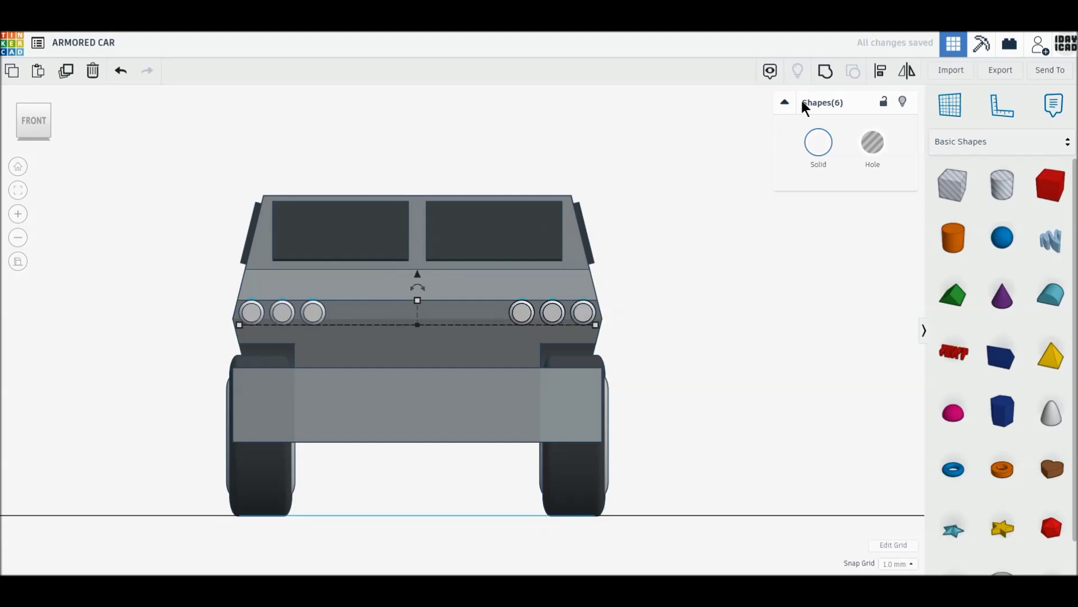
left_click(828, 82)
left_click(31, 108)
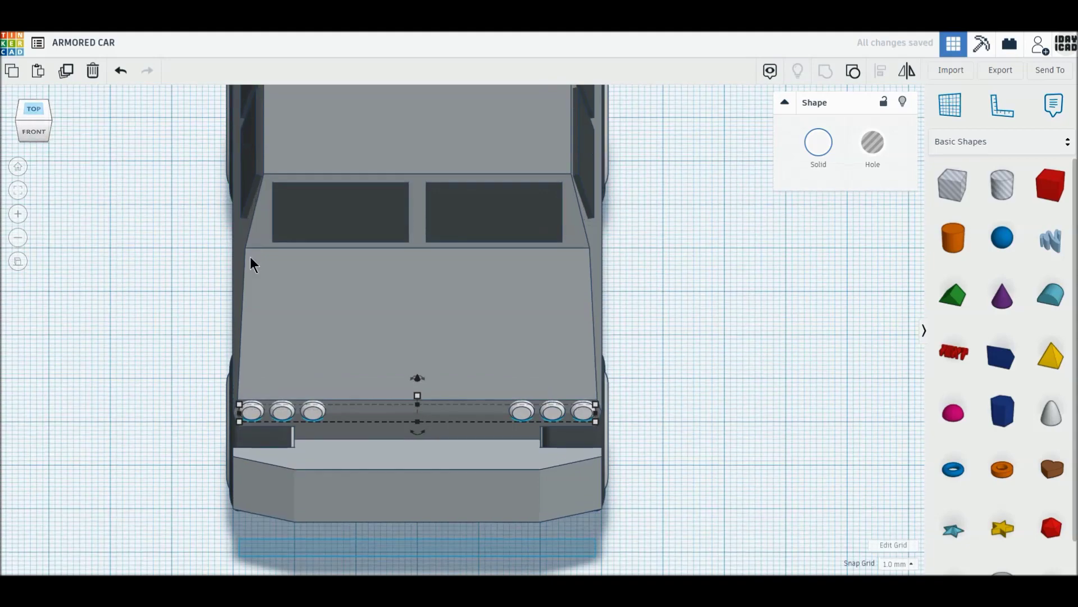
Step: Select the car body with the headlights and align them using the Align tool
key("ctrl+a")
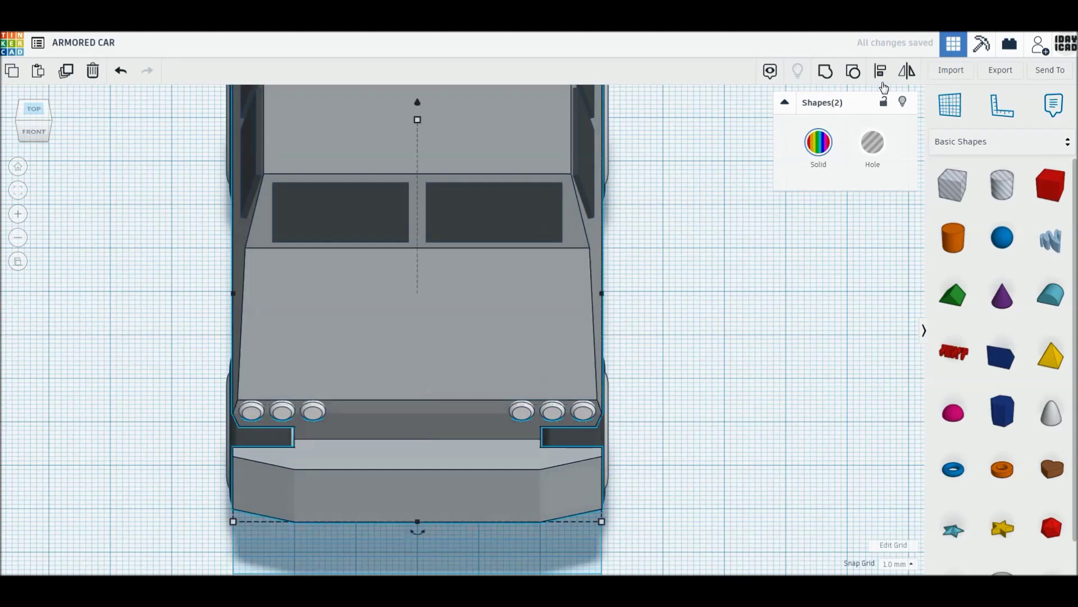
left_click(881, 70)
scroll(670, 332, "down", 1)
scroll(669, 341, "down", 1)
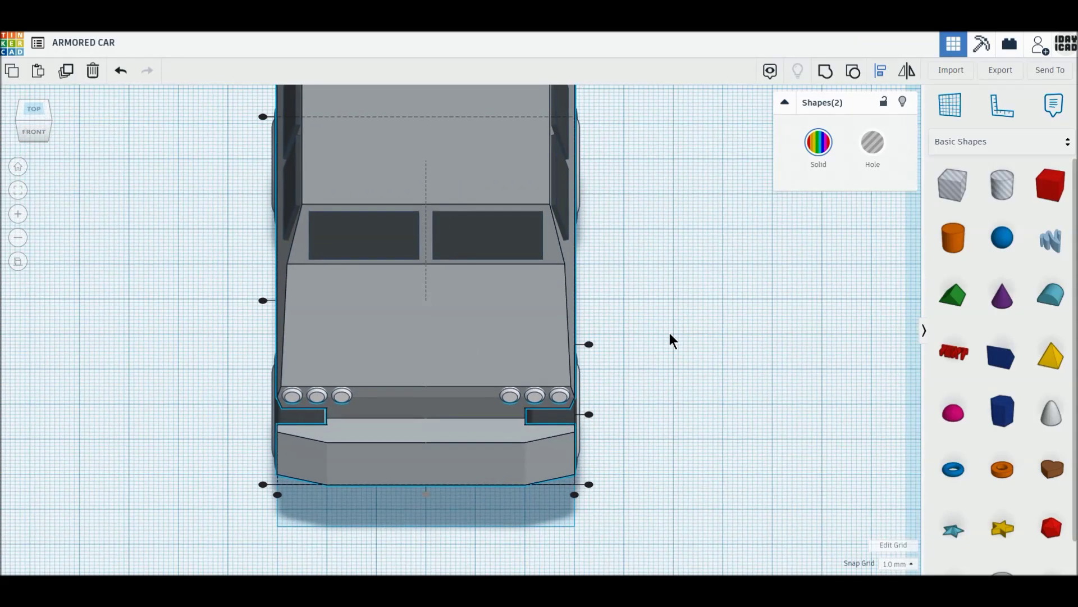
key("ctrl+g")
Step: From the top view, nudge the copied light row onto the car's rear edge
left_click(534, 397)
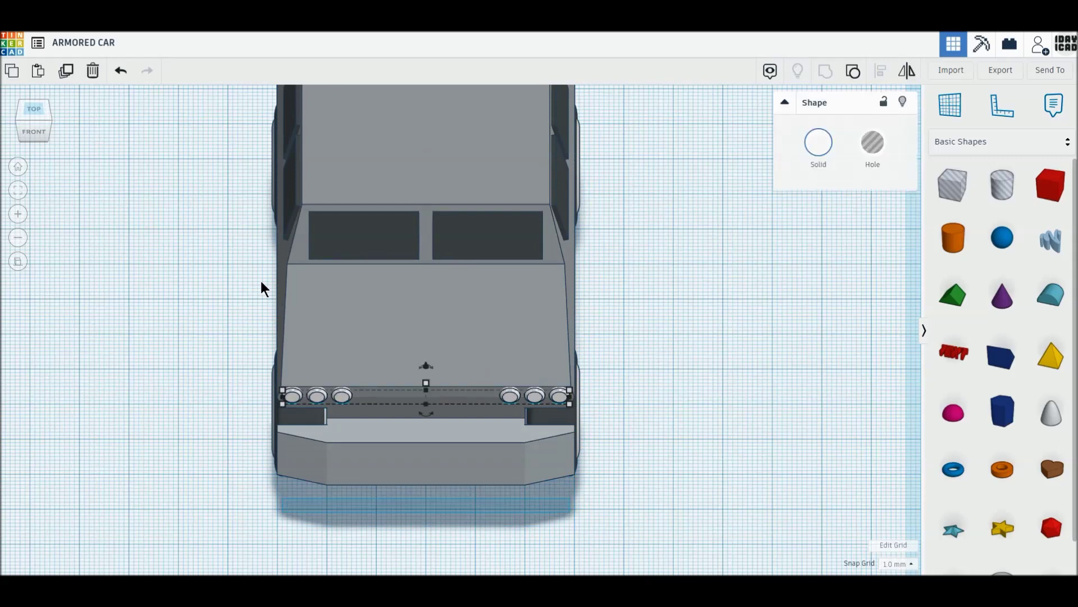
left_click(34, 111)
scroll(289, 274, "down", 2)
middle_click_drag(374, 190, 371, 294)
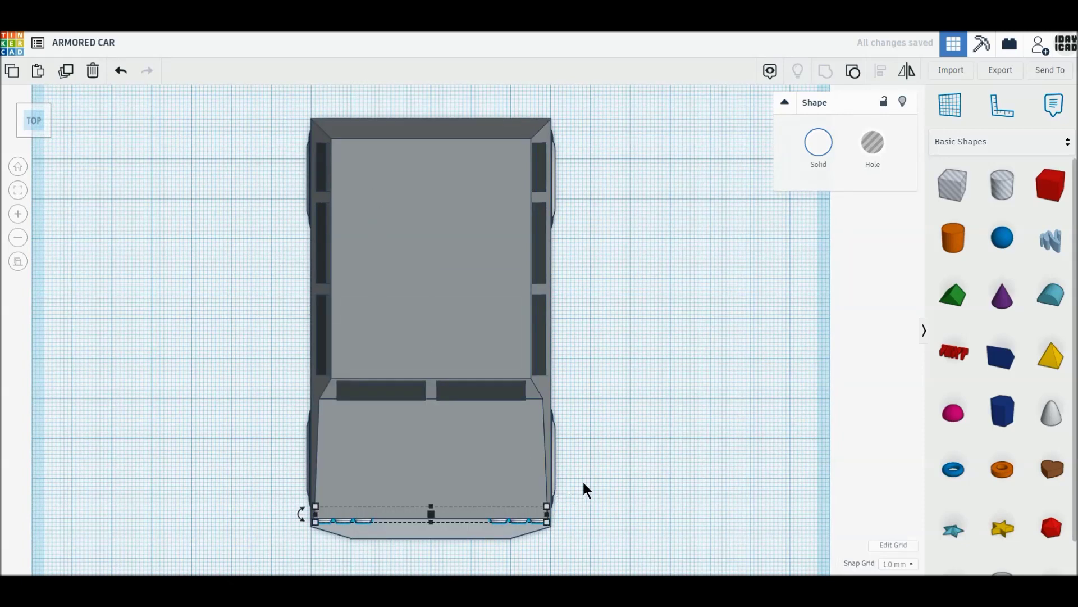
key("Up")
key("Up")
key("Up")
key("Up")
key("Up")
key("Up")
key("Up")
key("Up")
key("Up")
key("Up")
key("Up")
key("Up")
key("Up")
key("Up")
key("Up")
key("Up")
key("Up")
key("Up")
key("Up")
key("Up")
key("Up")
key("Up")
key("Up")
key("Down")
key("Down")
key("Down")
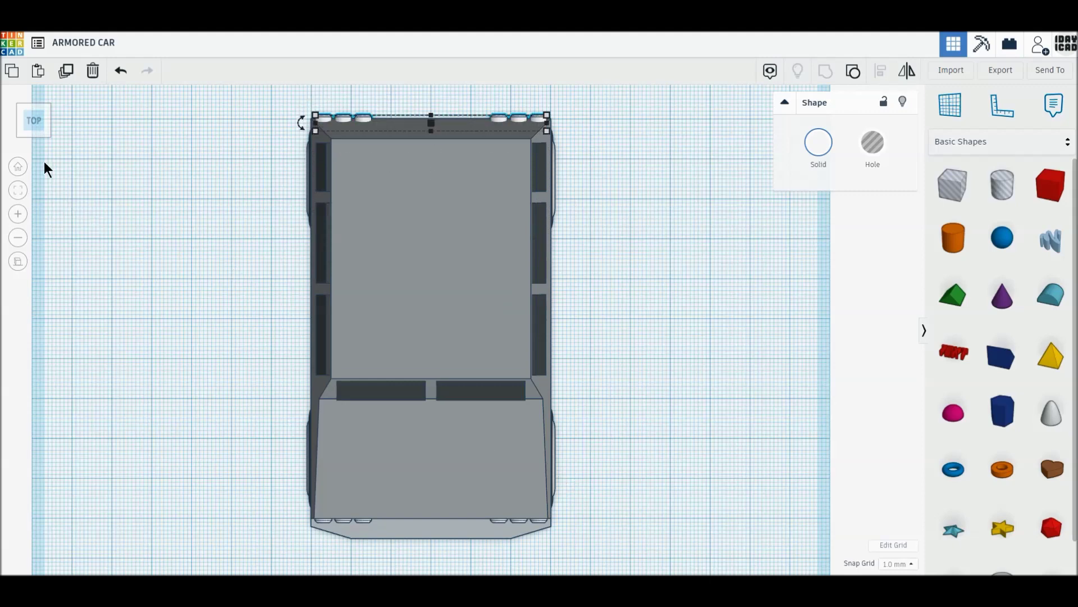
left_click(34, 98)
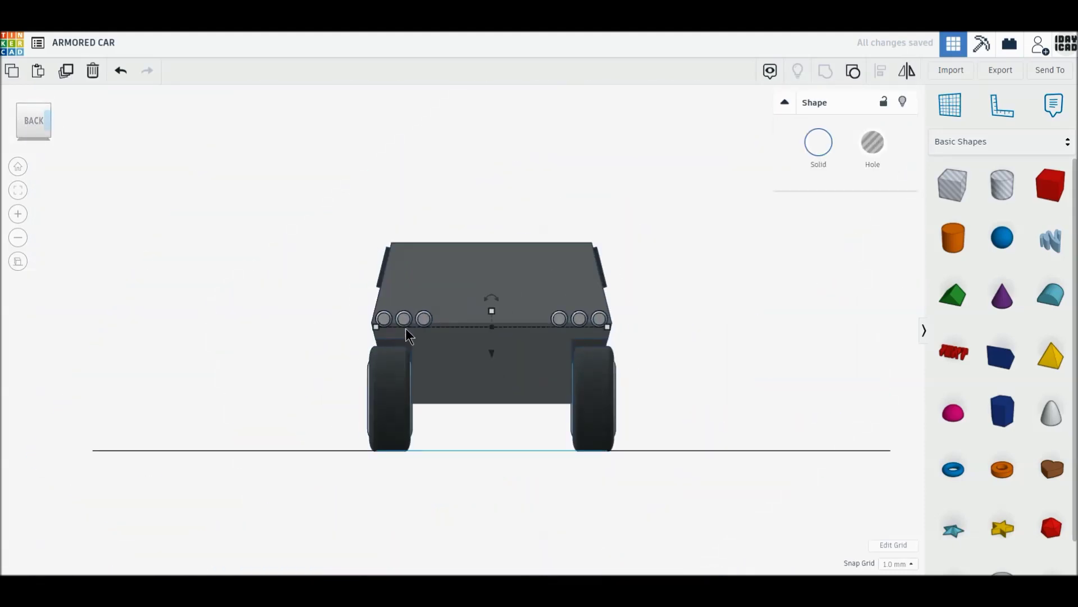
Step: Ungroup the rear light row and colour the two outer lights orange
scroll(433, 336, "up", 3)
scroll(433, 336, "up", 2)
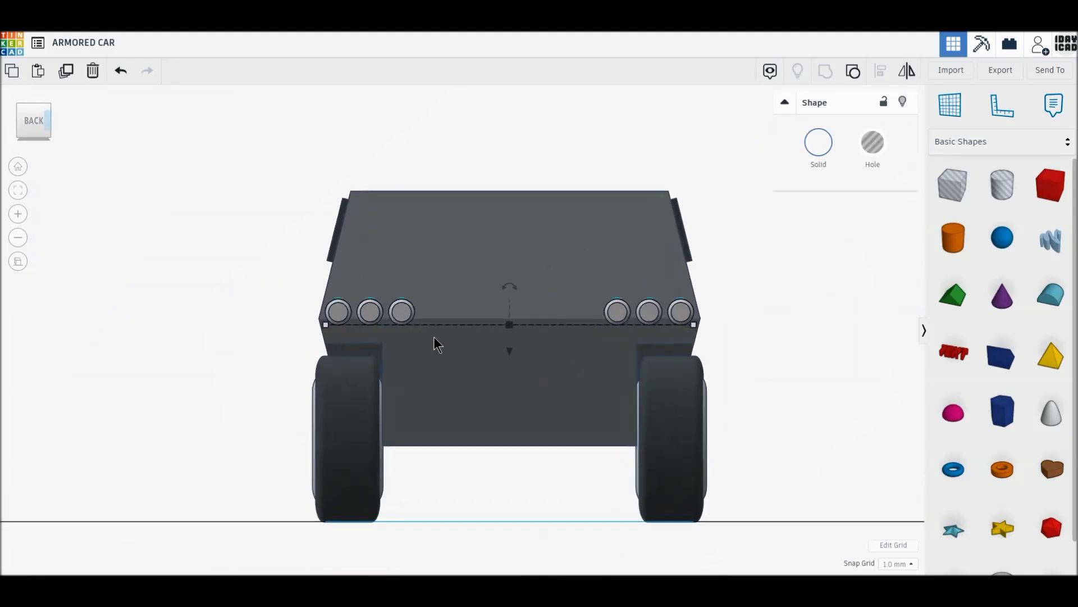
left_click(860, 79)
left_click(827, 245)
left_click(694, 314)
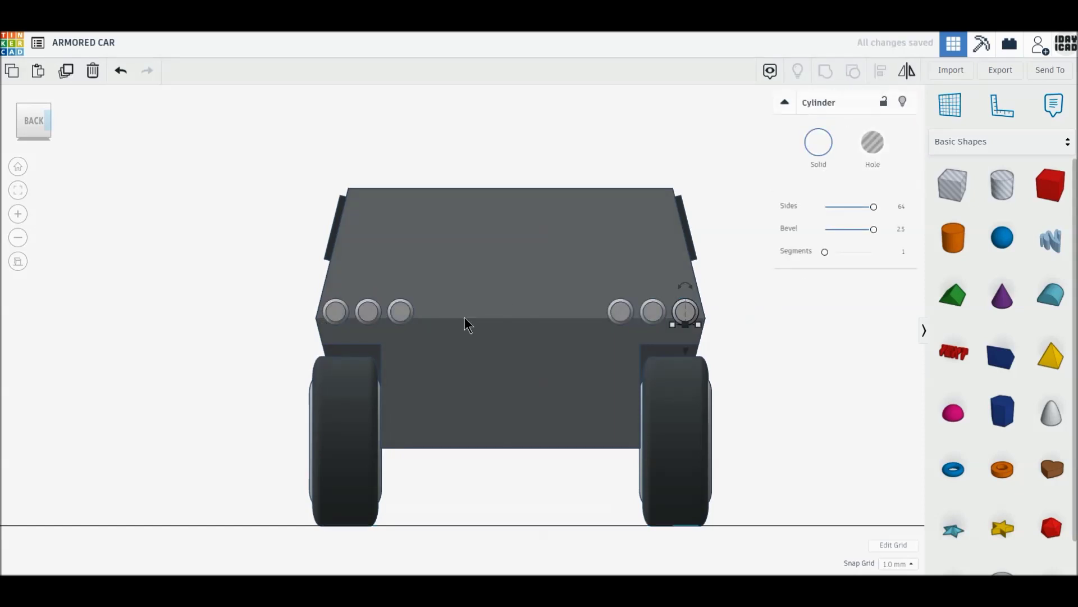
left_click(340, 315, "shift")
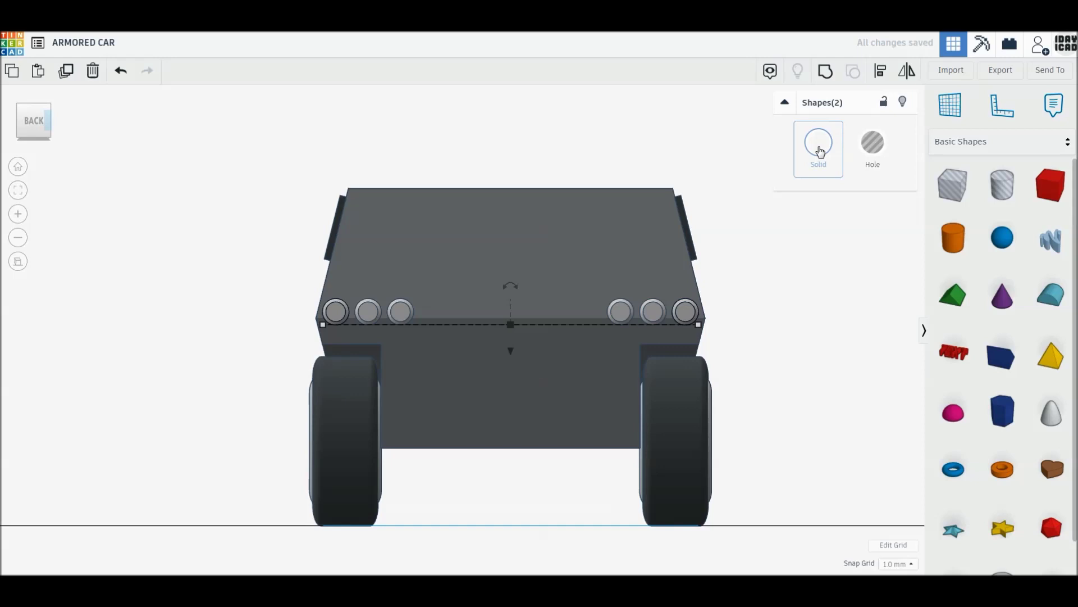
left_click(819, 142)
left_click(826, 246)
Step: Colour the four inner rear lights red
left_click(653, 311)
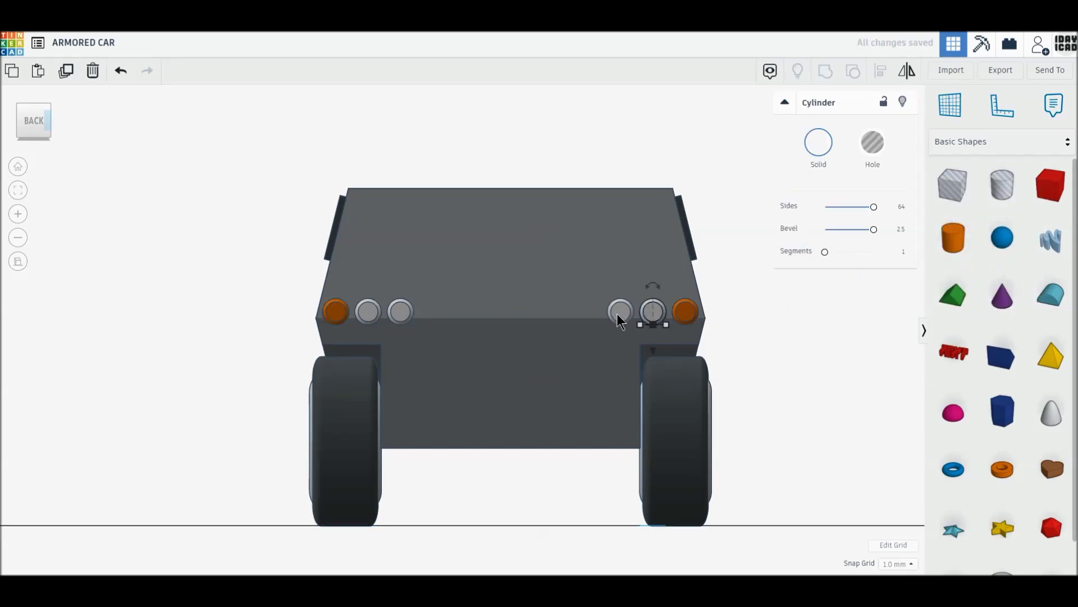
left_click(621, 312, "shift")
left_click(394, 315, "shift")
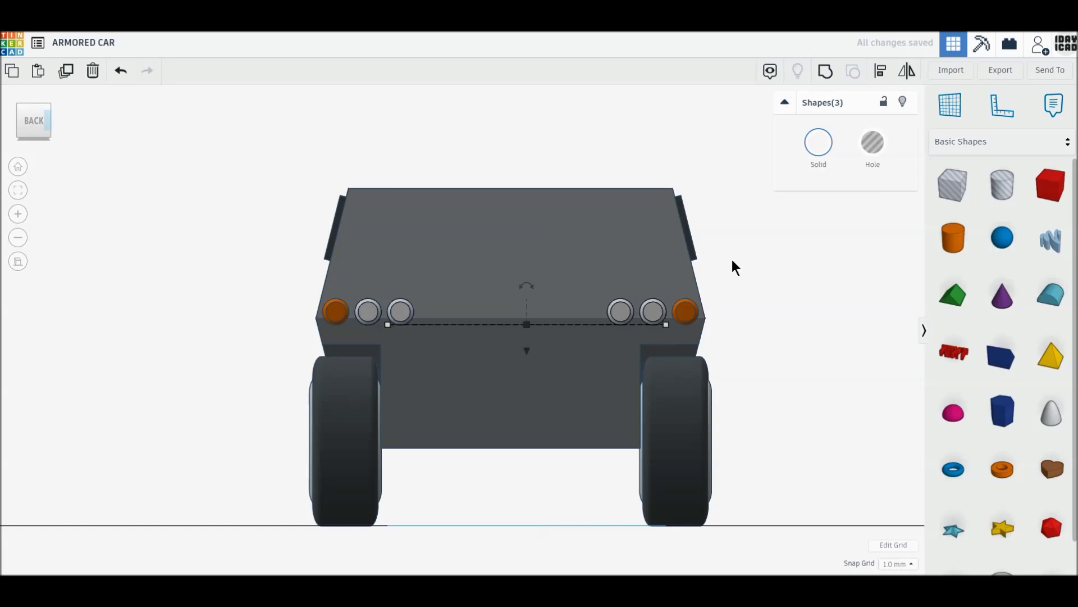
left_click(818, 148)
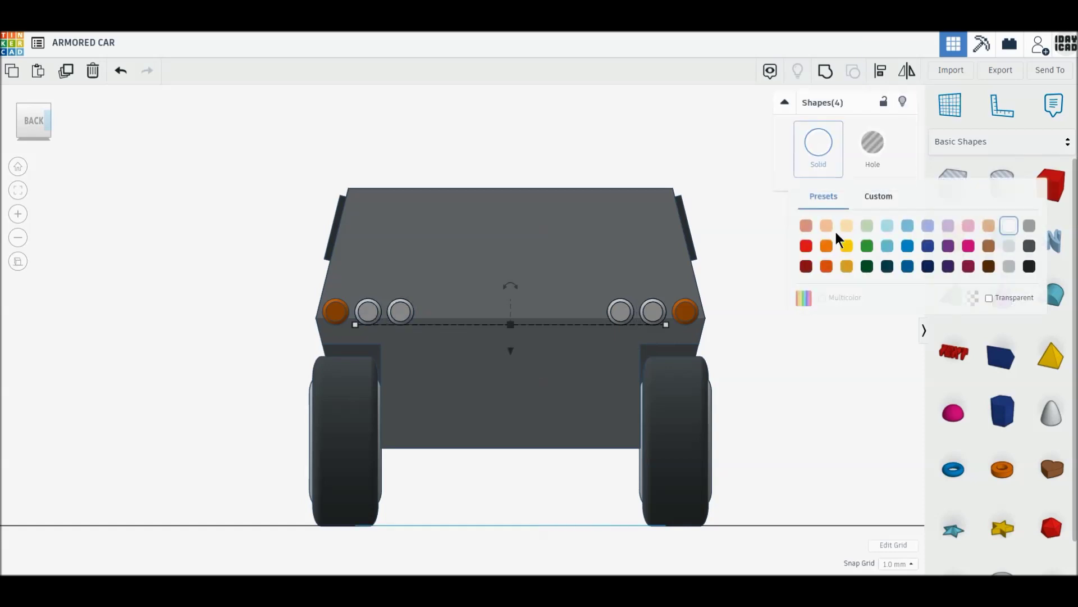
left_click(809, 250)
left_click(834, 387)
mouse_move(487, 363)
right_mouse_down()
mouse_move(341, 335)
mouse_move(273, 338)
mouse_move(508, 356)
mouse_move(493, 347)
right_mouse_up()
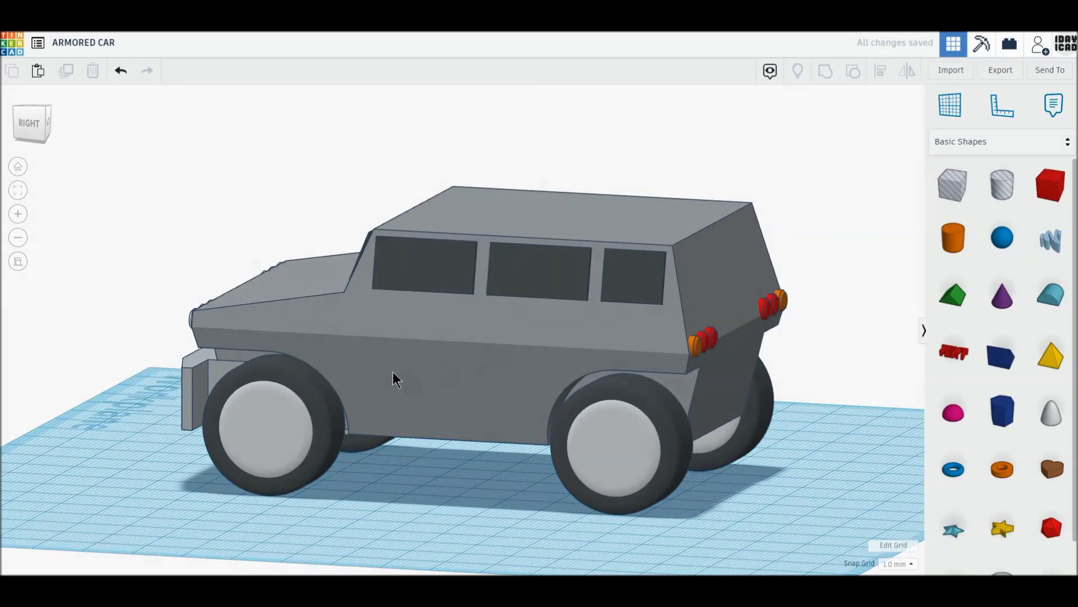
Step: Set a work plane on the car's rear face and view it from above
mouse_move(745, 305)
right_mouse_down()
mouse_move(766, 391)
mouse_move(833, 286)
right_mouse_up()
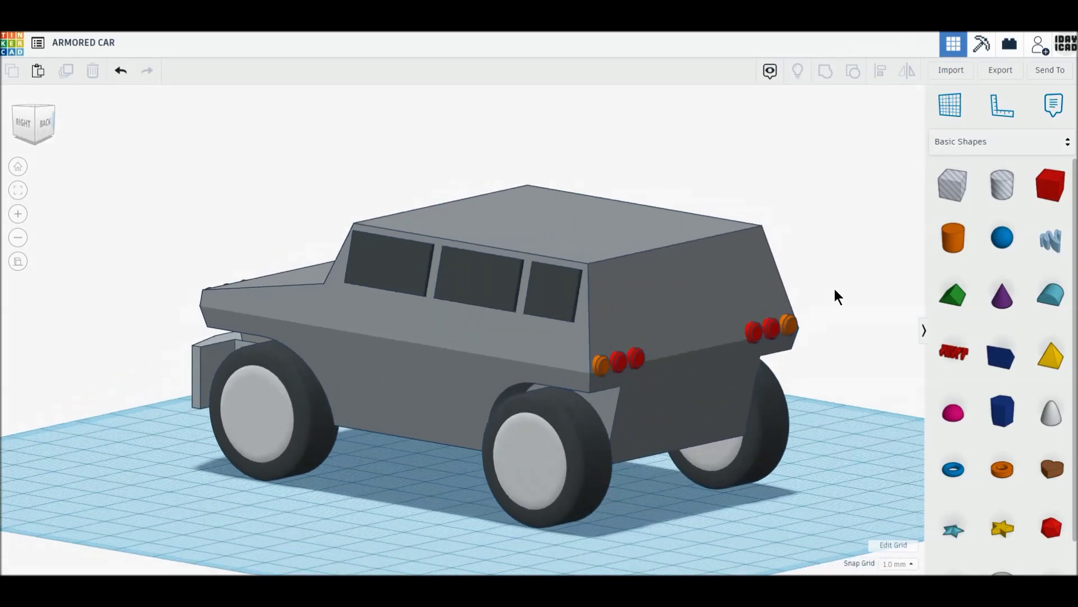
left_click(959, 115)
left_click(712, 299)
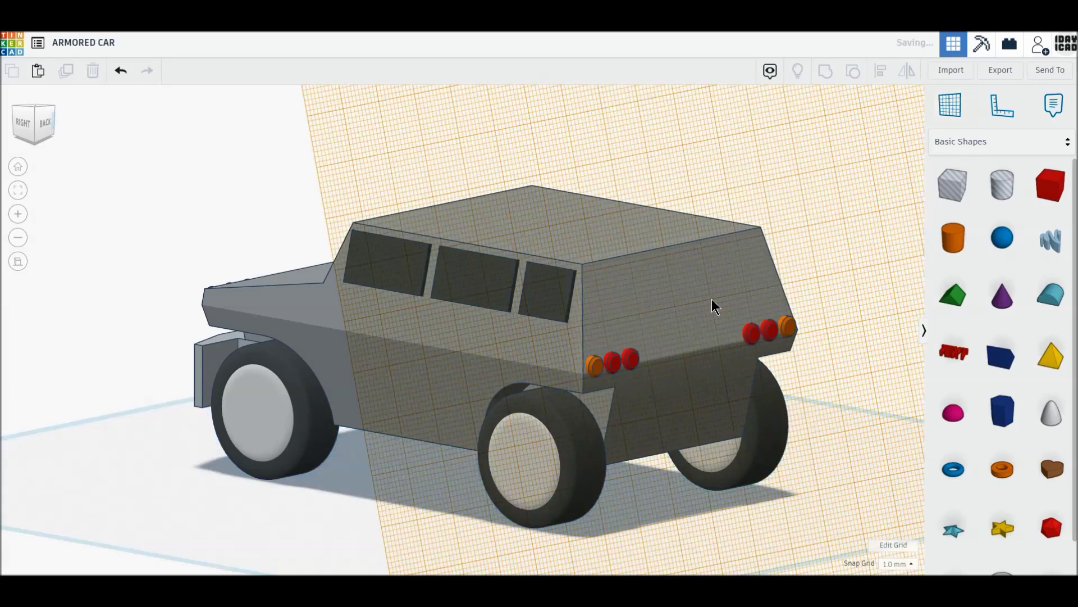
left_click(32, 109)
Step: Place a box on the rear deck with height 10 and width 22
left_click(1049, 185)
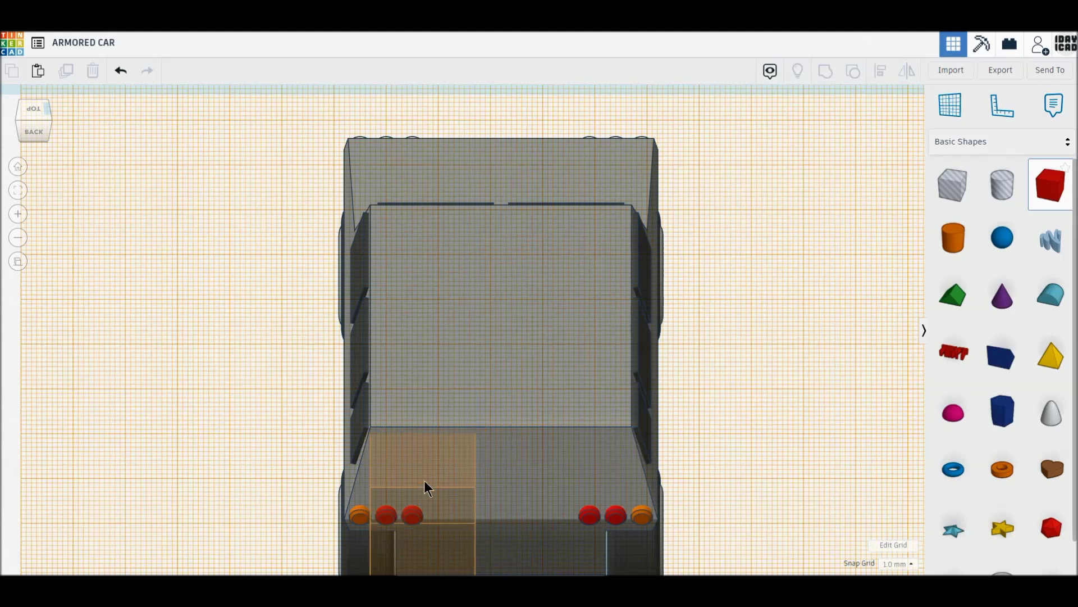
left_click(430, 484)
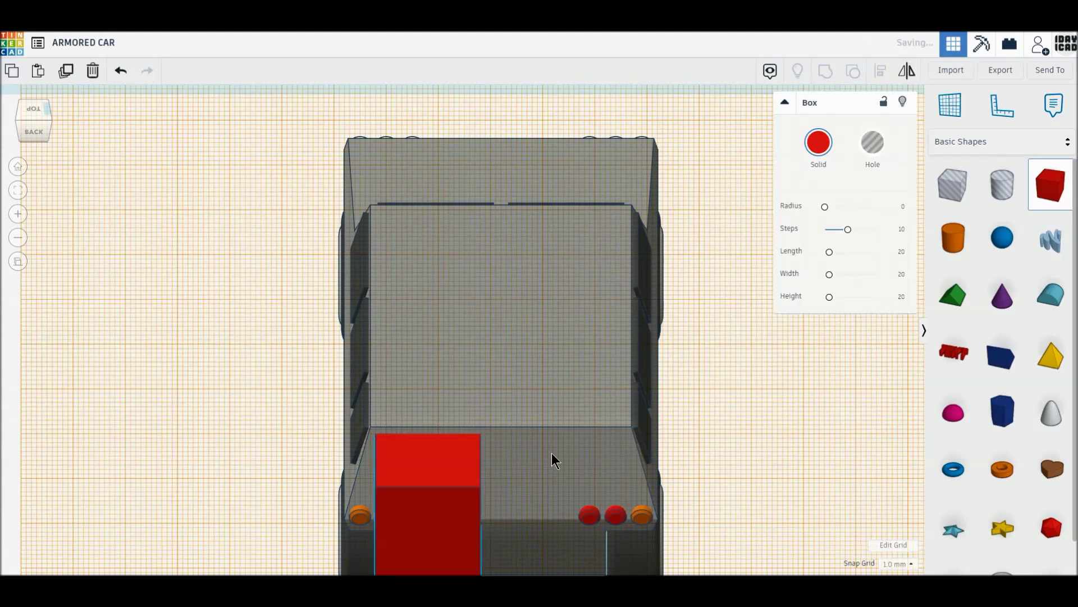
middle_click_drag(552, 458, 548, 406)
left_click(367, 430)
key("Return")
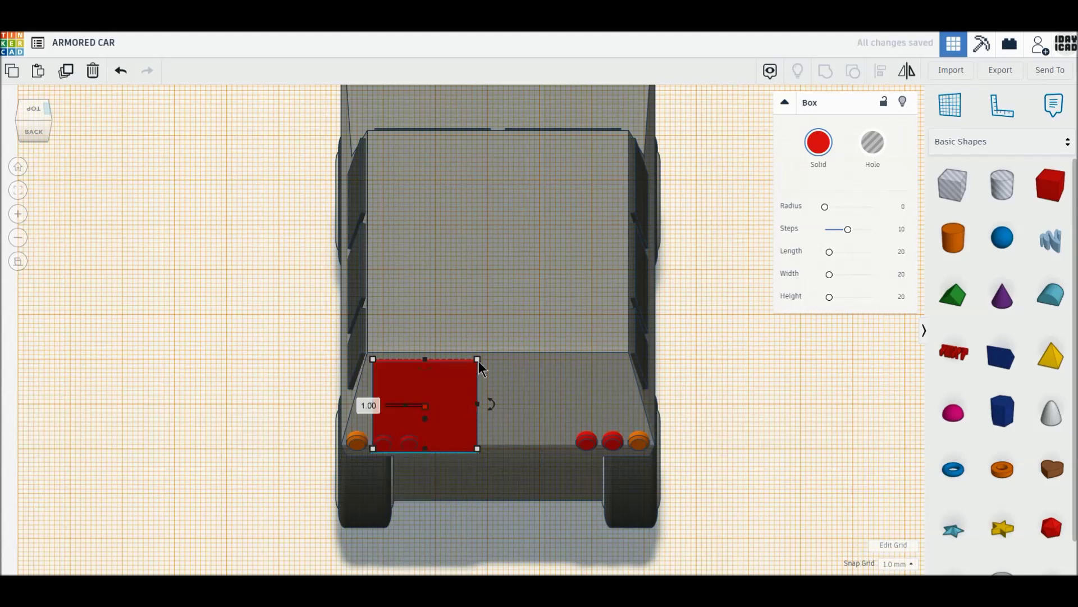
type("10")
key("Return")
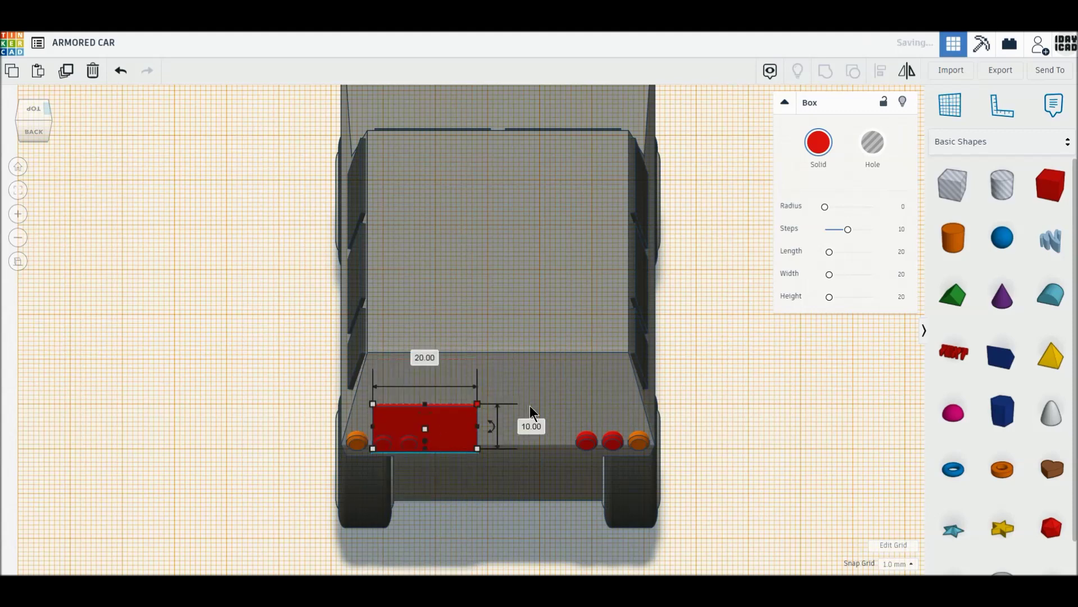
left_click_drag(435, 427, 458, 387)
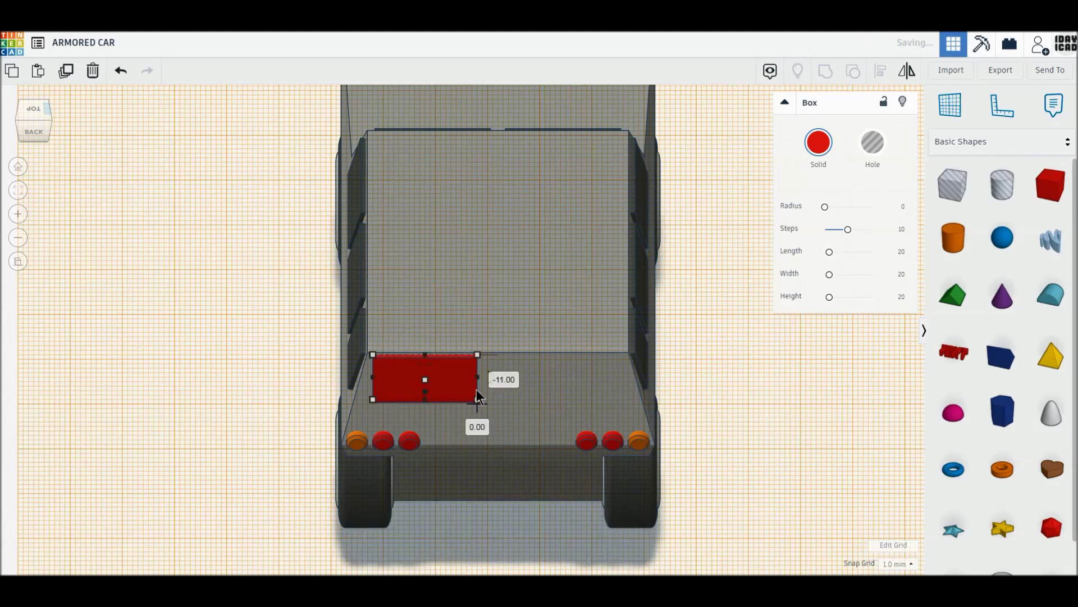
left_click(428, 447)
type("22")
key("Return")
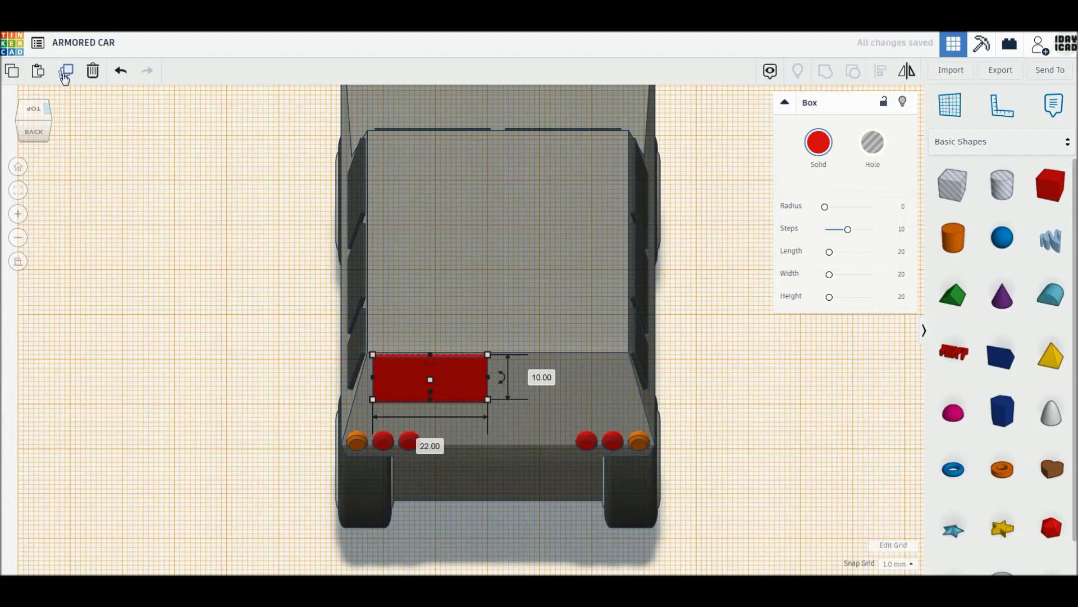
Step: Duplicate the box to the right, group both window boxes, and colour them dark grey
left_click(64, 78)
mouse_move(414, 380)
left_mouse_down()
mouse_move(559, 387)
mouse_move(541, 381)
left_mouse_up()
left_click(448, 385, "shift")
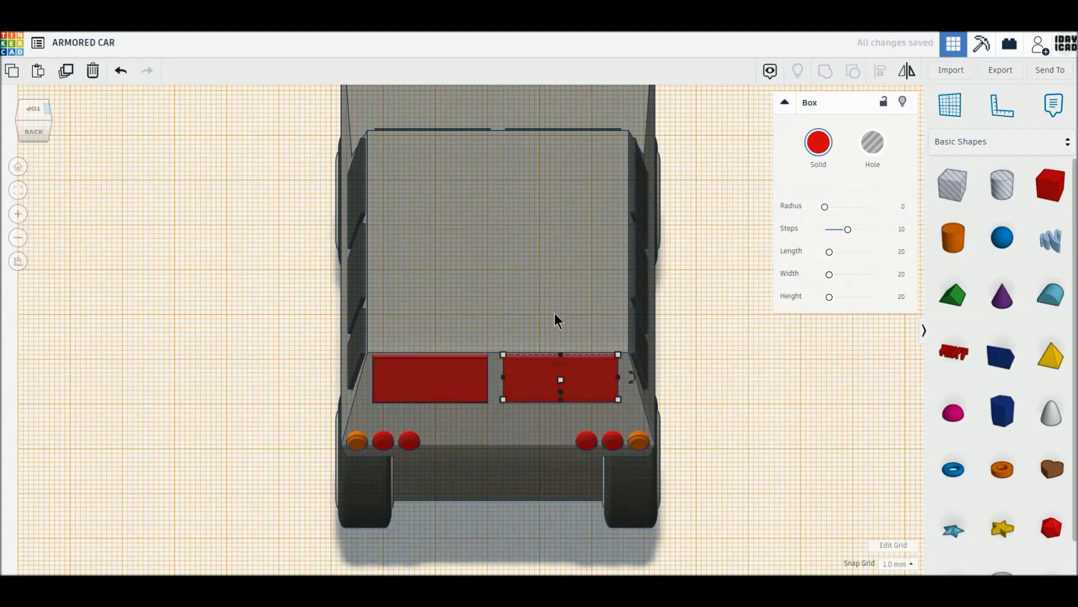
left_click(824, 73)
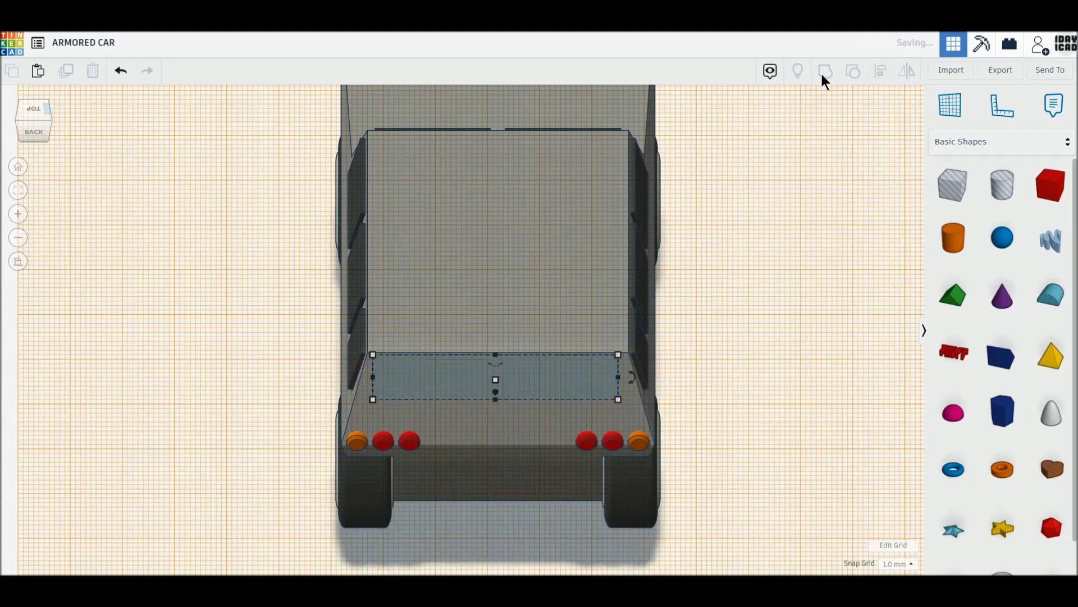
left_click(835, 163)
left_click(1028, 246)
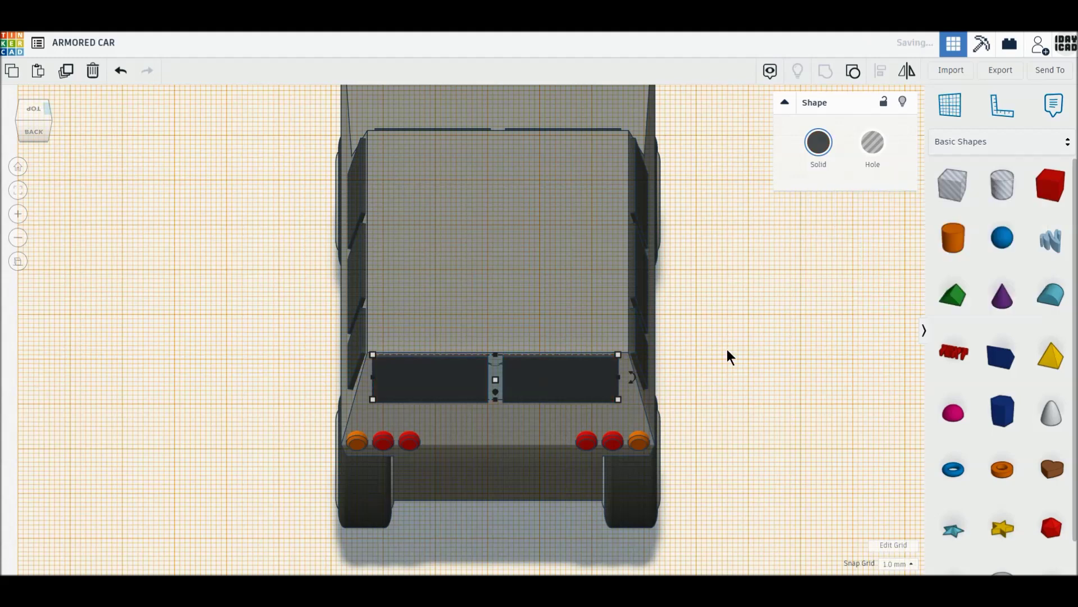
Step: Reset the workplane to the ground grid and select the windows with the car body for alignment
left_click(950, 104)
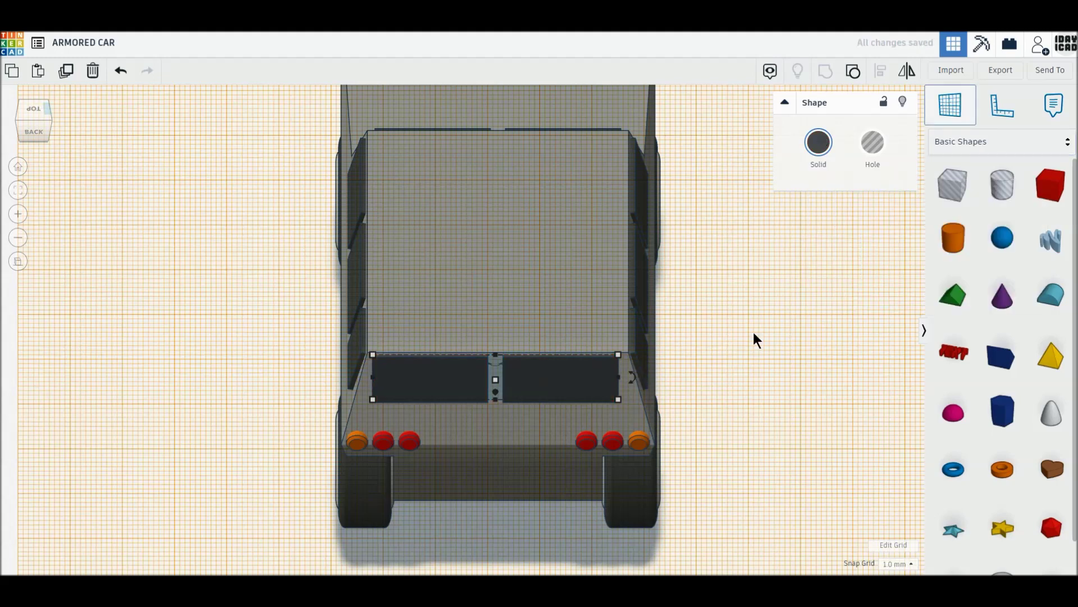
left_click(747, 339)
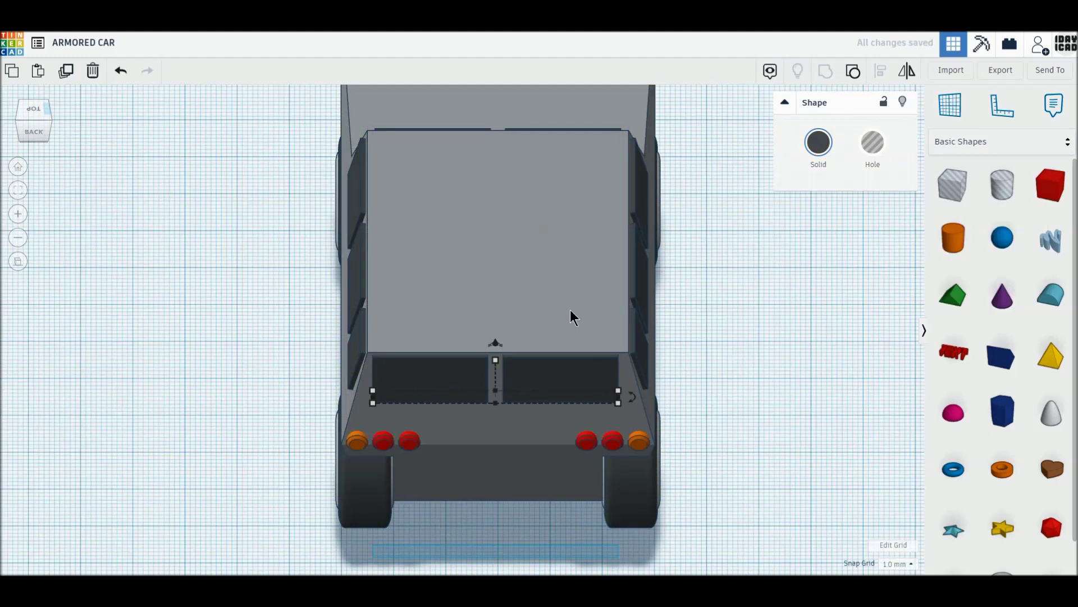
left_click(571, 309, "shift")
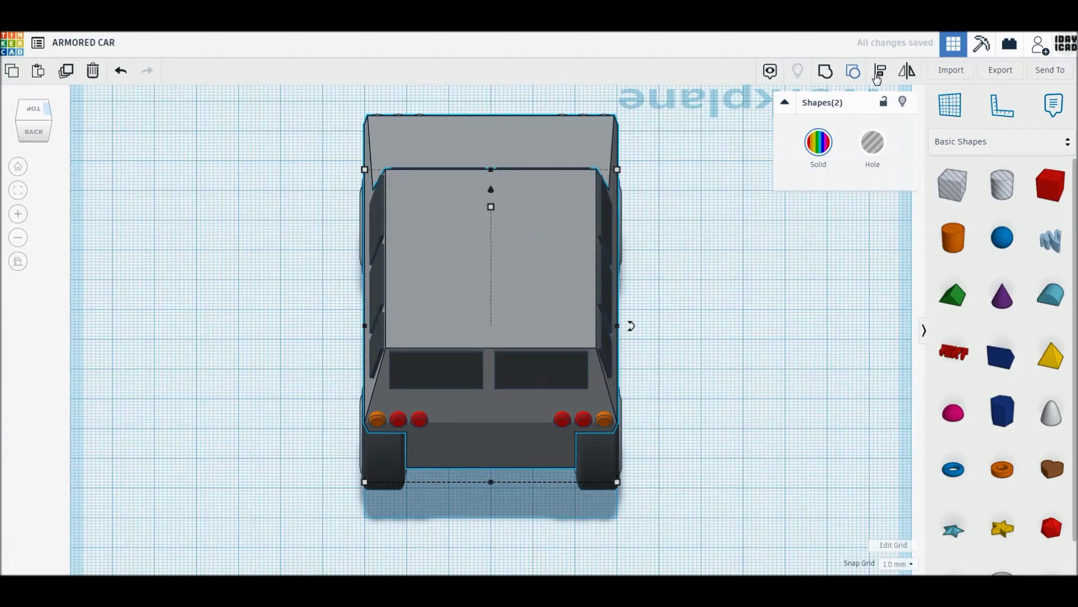
left_click(879, 77)
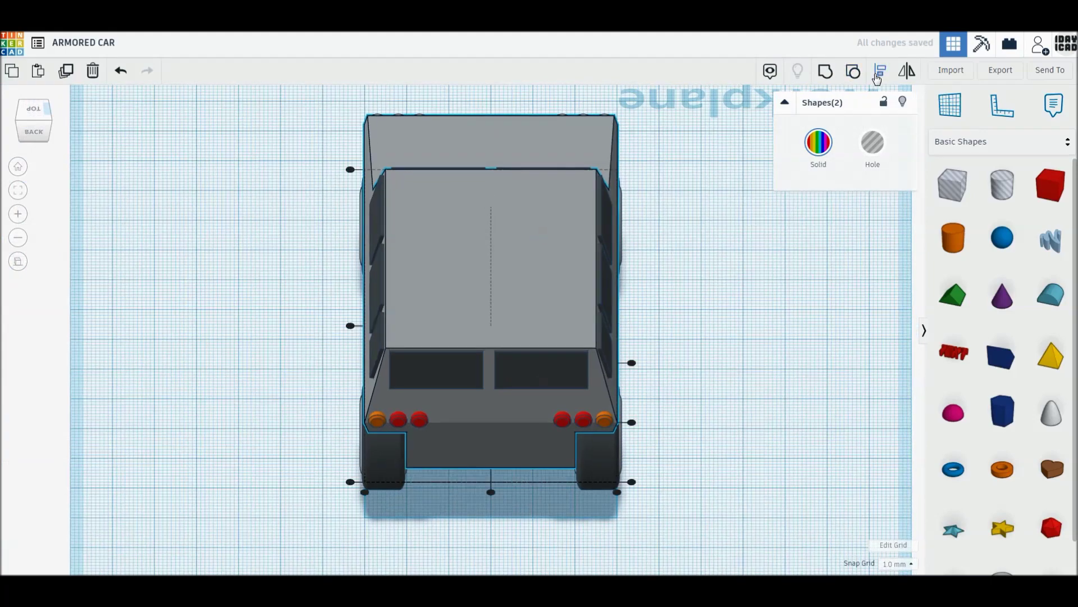
Step: Centre the rear windows across the car body
left_click(492, 492)
left_click(669, 481)
mouse_move(498, 453)
right_mouse_down()
mouse_move(362, 428)
mouse_move(786, 427)
mouse_move(554, 373)
right_mouse_up()
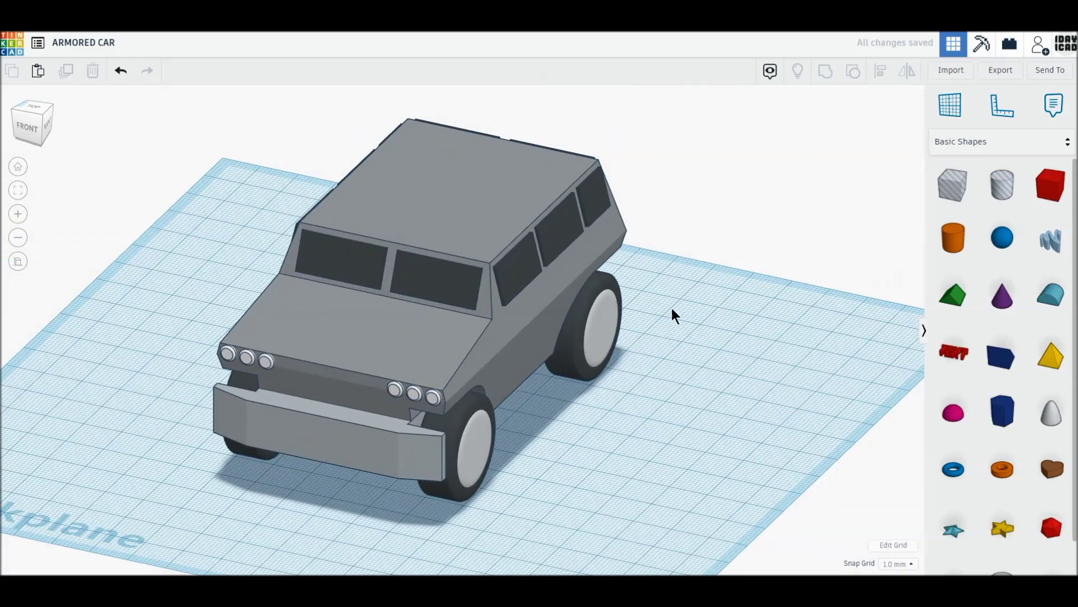
Step: Place a new box beside the car, 10 mm long and 1 mm wide
left_click_drag(1049, 184, 635, 484)
middle_click_drag(651, 492, 624, 412)
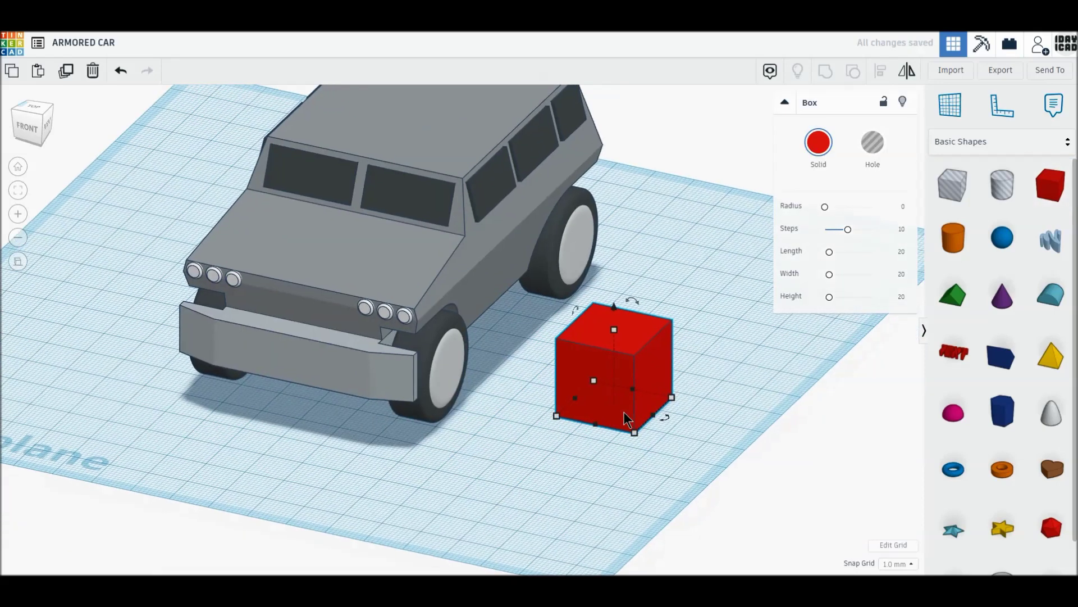
scroll(625, 412, "up", 2)
middle_click_drag(726, 429, 487, 426)
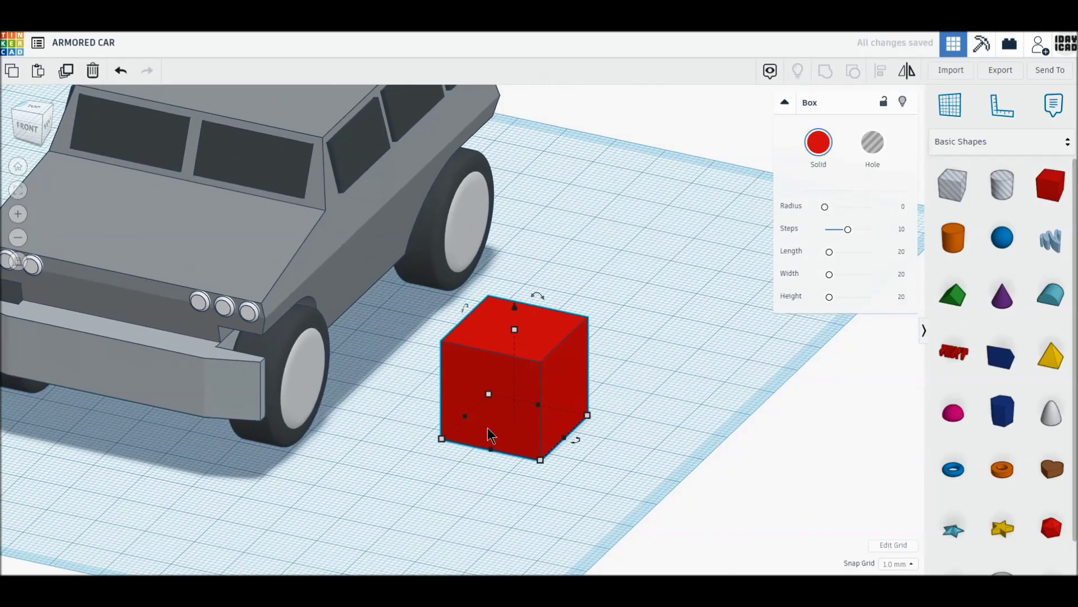
scroll(488, 428, "up", 1)
left_click(479, 505)
type("10")
key("Return")
left_click(569, 463)
type("1")
key("Return")
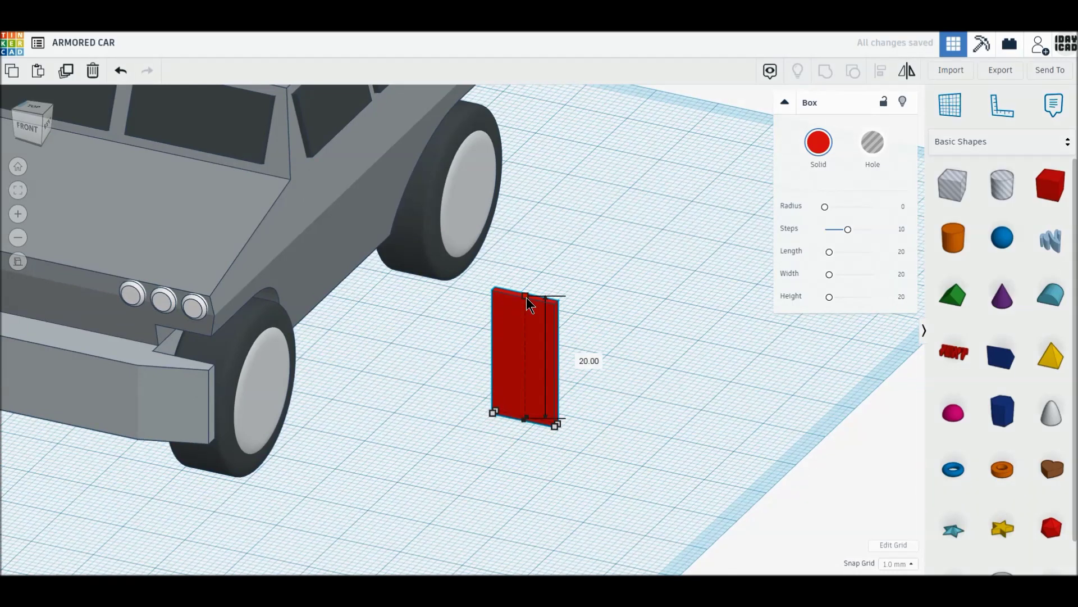
Step: Set the bar's height to 1 mm and shift it slightly on the grid
left_click(590, 357)
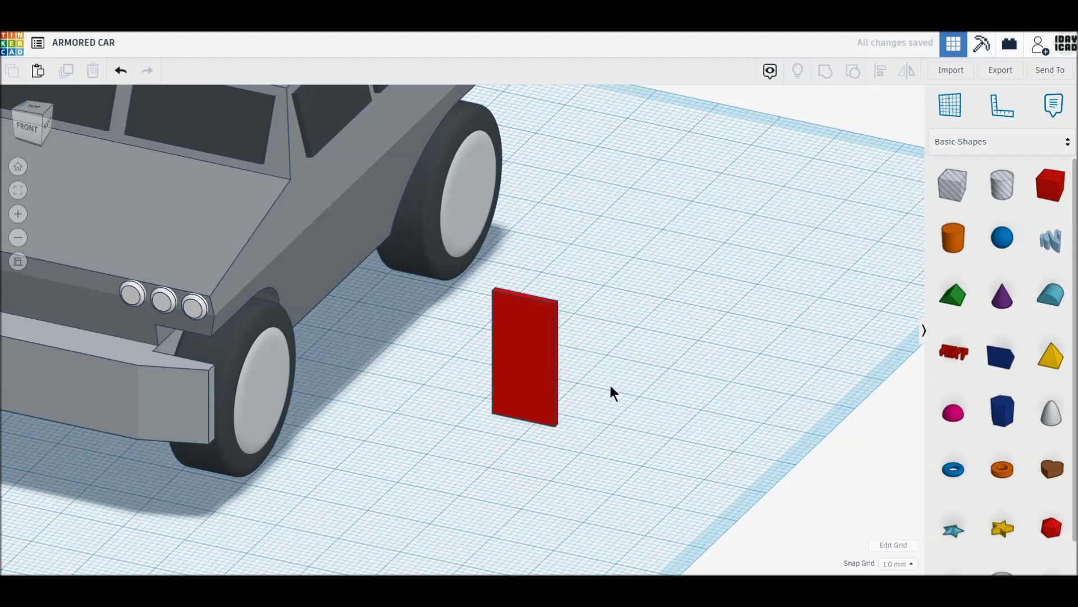
left_click(533, 311)
left_click(577, 356)
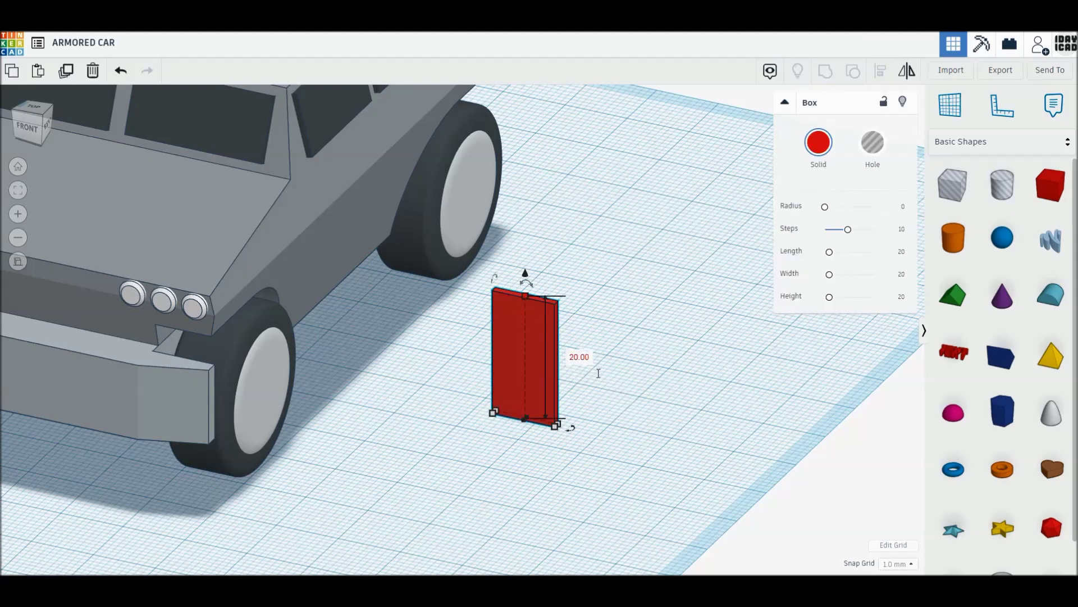
type("1")
key("Return")
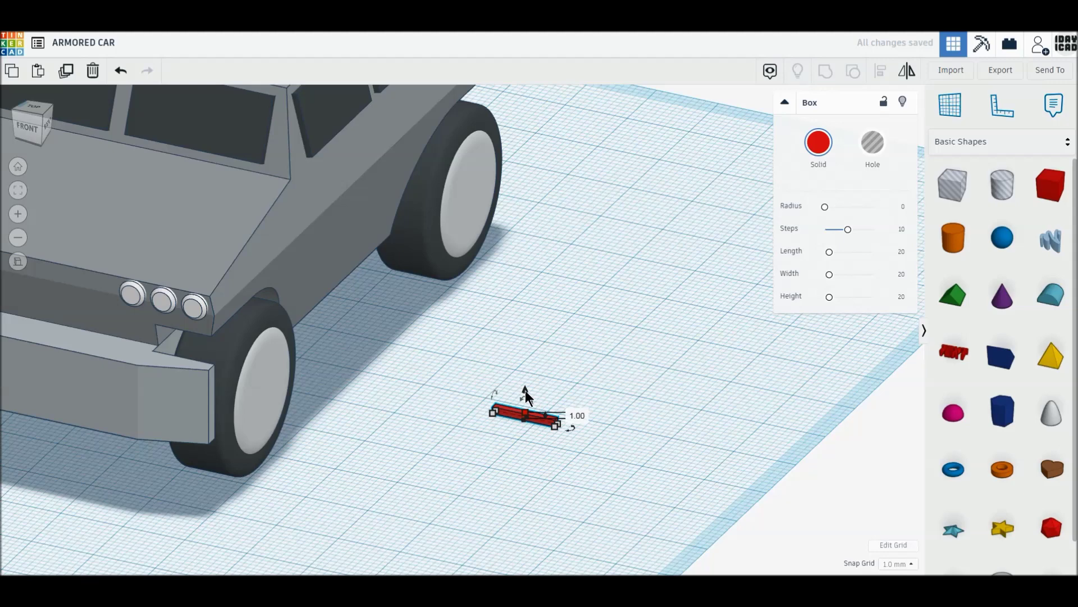
left_click(577, 411)
left_click(543, 419)
left_click_drag(544, 416, 577, 402)
Step: Duplicate the bar and reshape the copy into a short 10 mm tall block with one bevel step
left_click(66, 72)
left_click(560, 422)
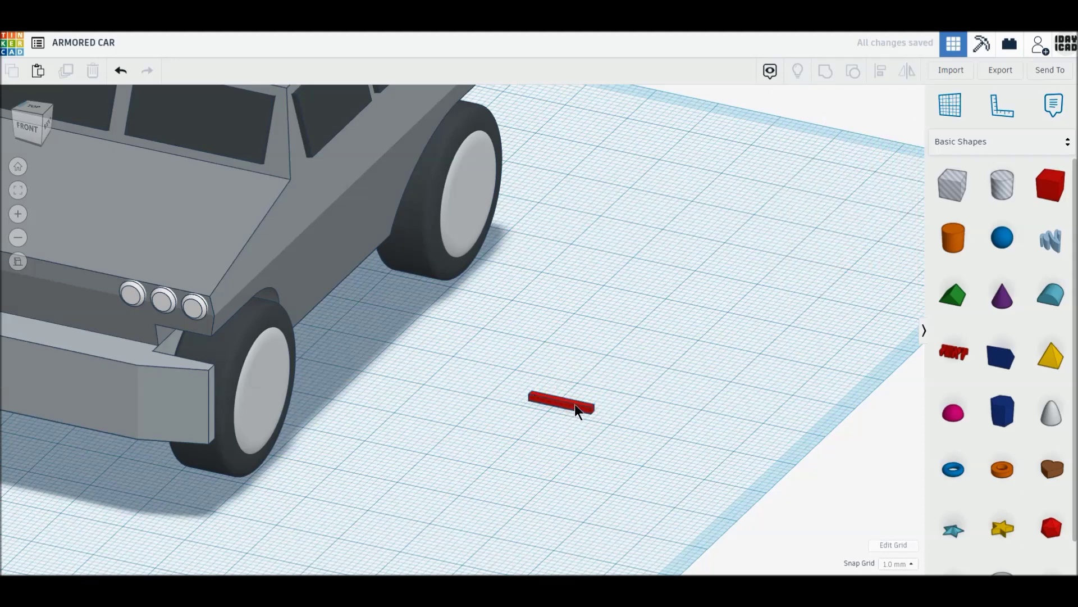
left_click_drag(562, 406, 499, 420)
left_click(544, 397)
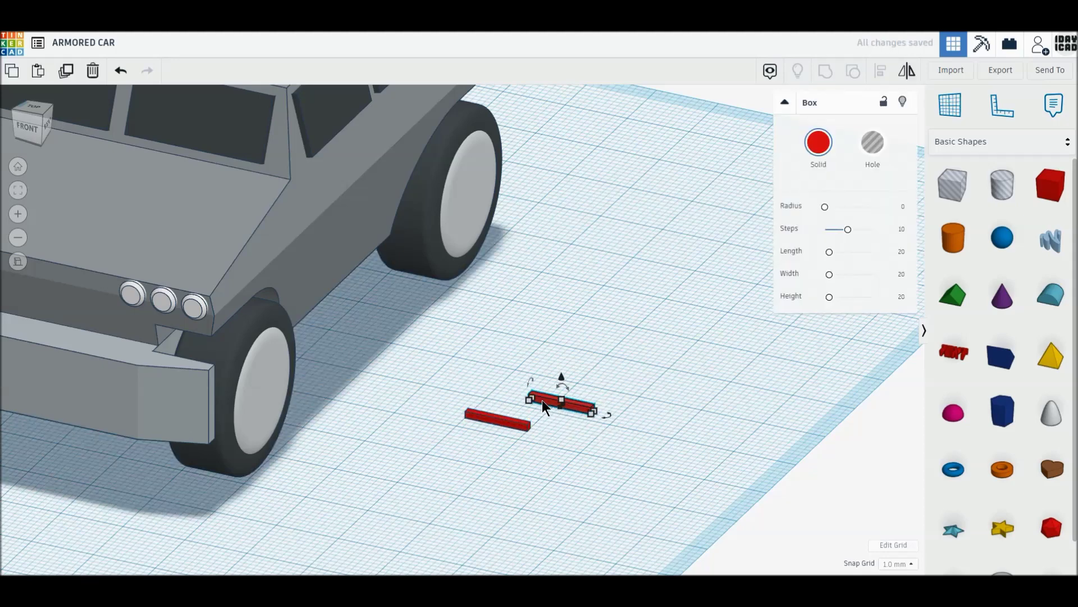
left_click_drag(588, 412, 586, 433)
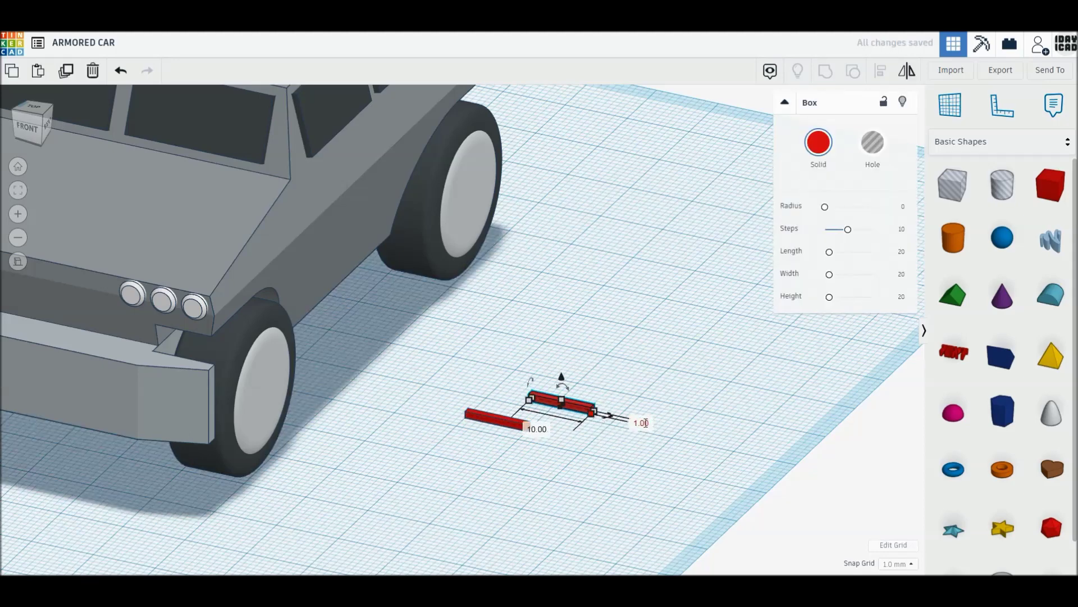
left_click_drag(552, 434, 541, 398)
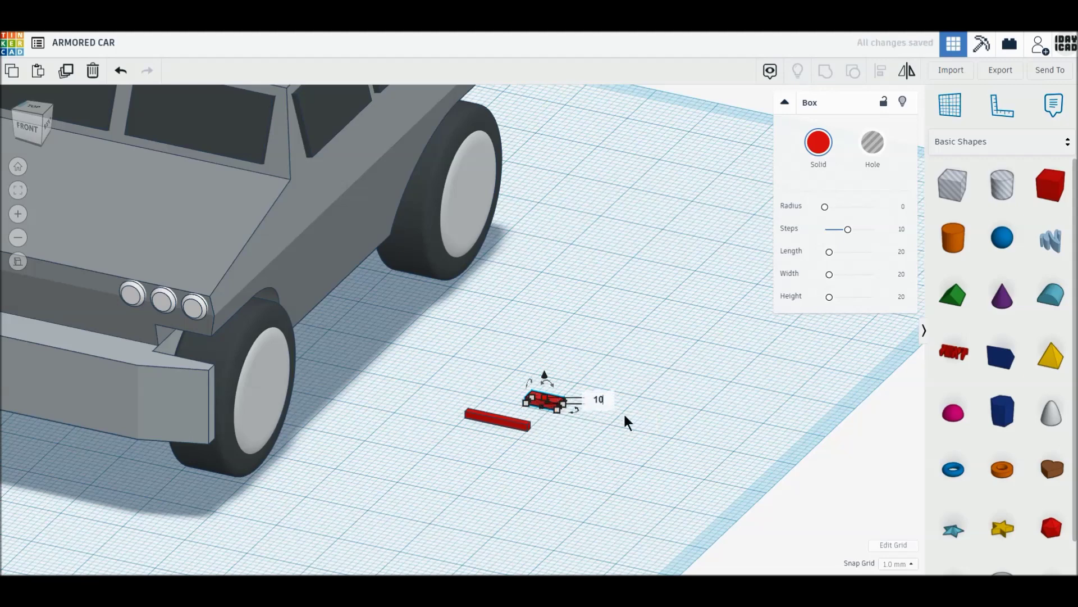
key("Return")
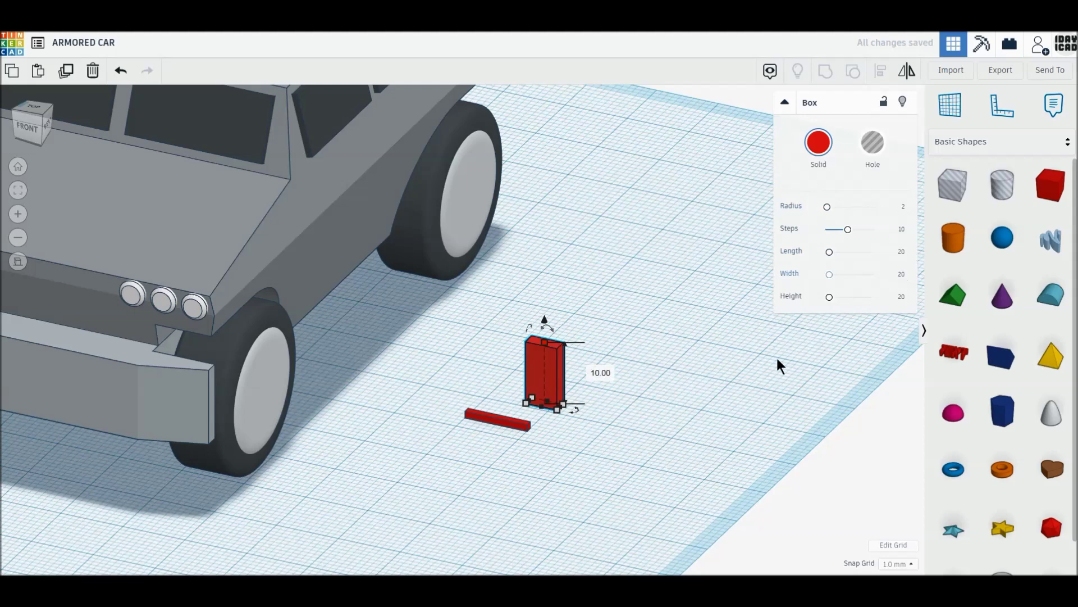
left_click_drag(848, 231, 803, 226)
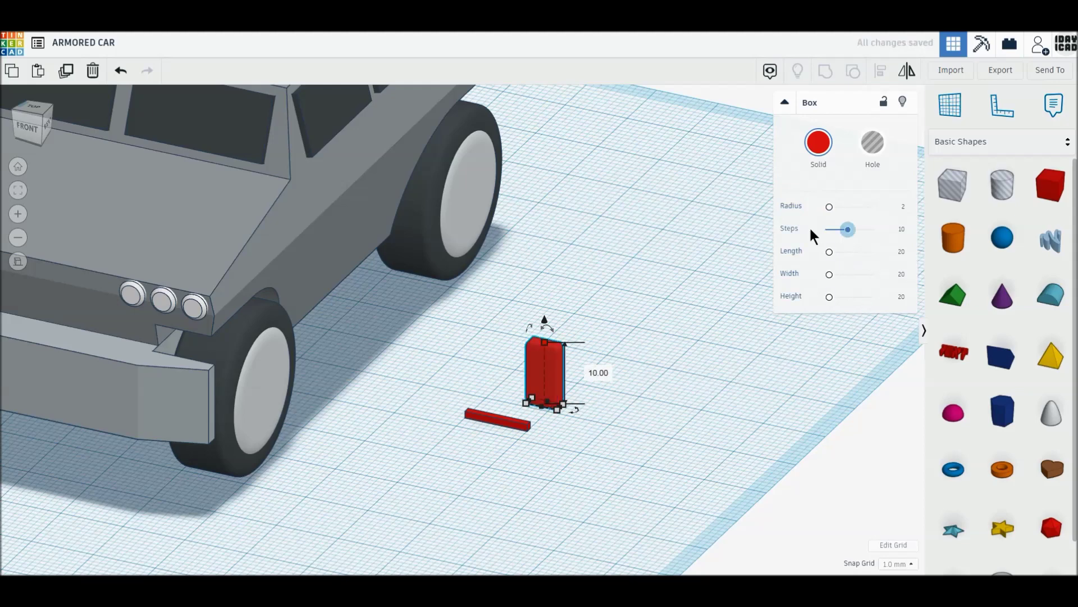
left_click_drag(601, 500, 434, 349)
left_click(818, 143)
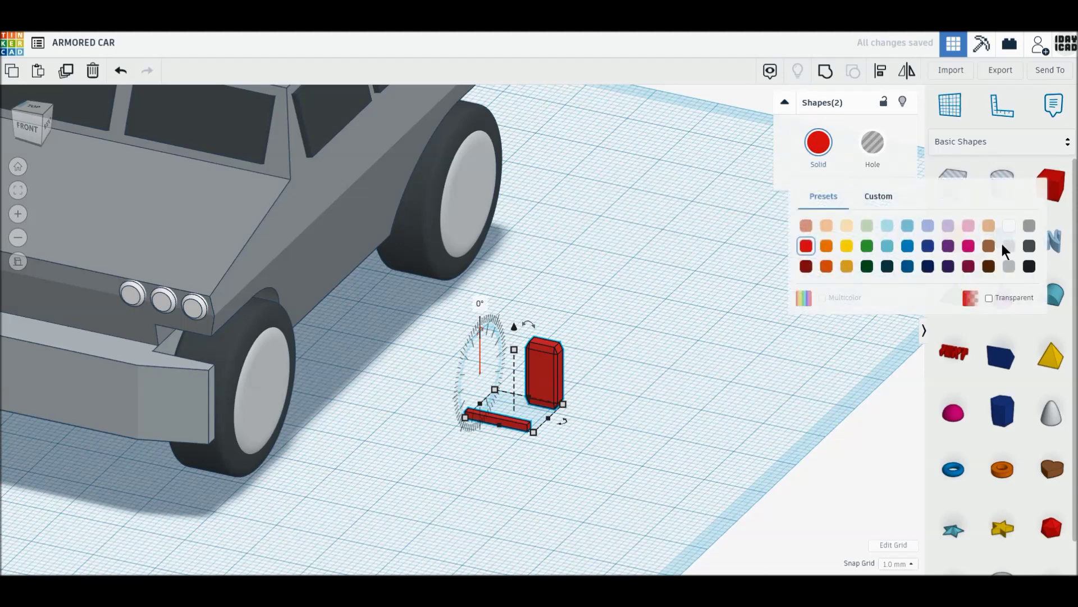
Step: Colour the bar and block grey and align the bar's edge with the block
left_click(1010, 248)
left_click(591, 470)
left_click_drag(591, 469, 494, 368)
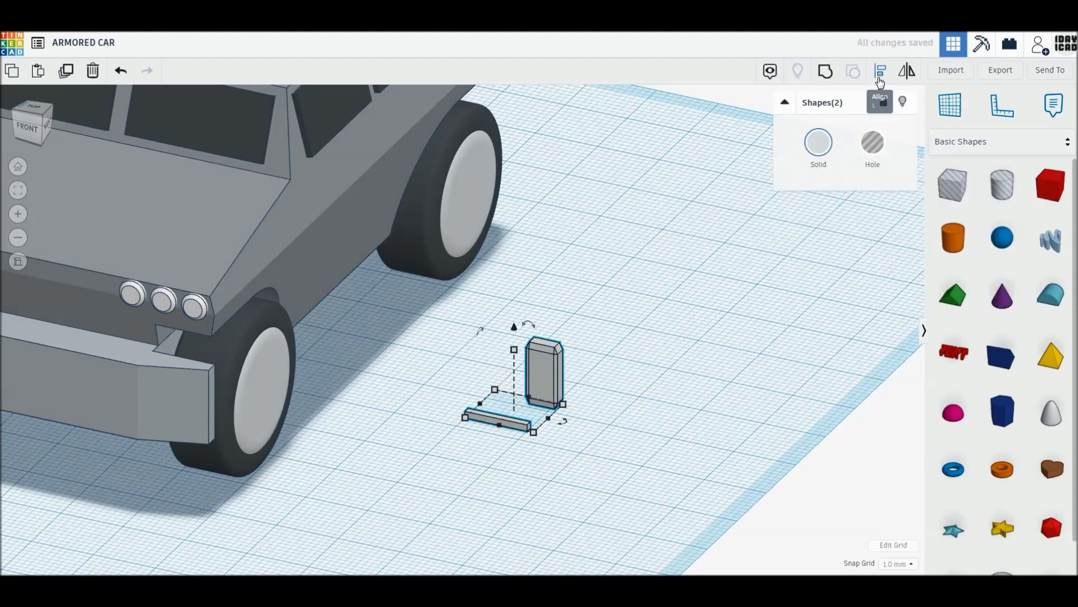
left_click(880, 71)
left_click(466, 400)
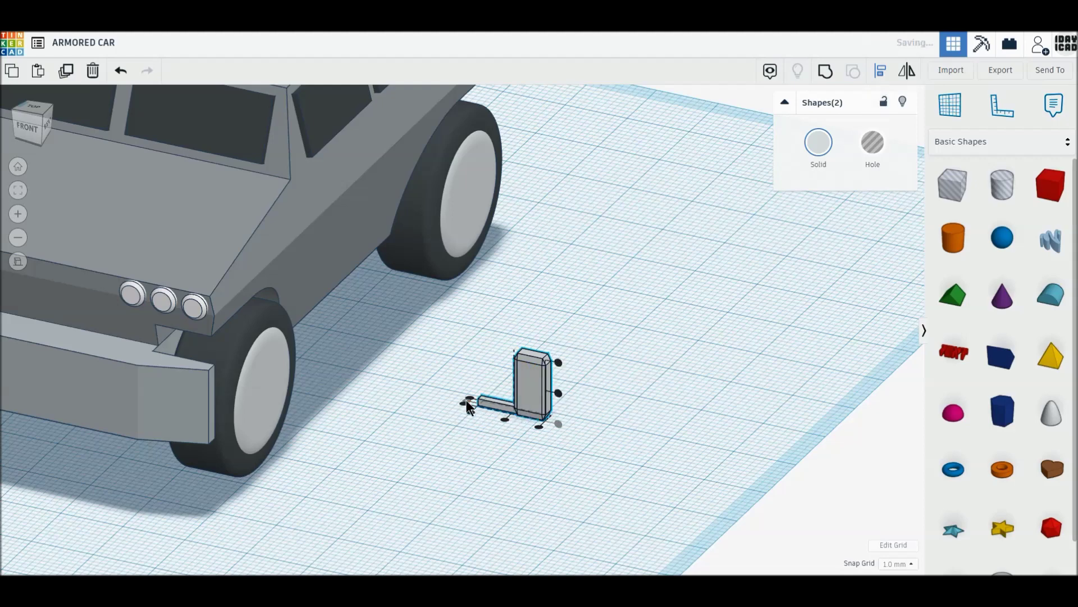
Step: Raise the bar 1 mm and group it with the block into one piece
left_click(551, 471)
left_click(500, 399)
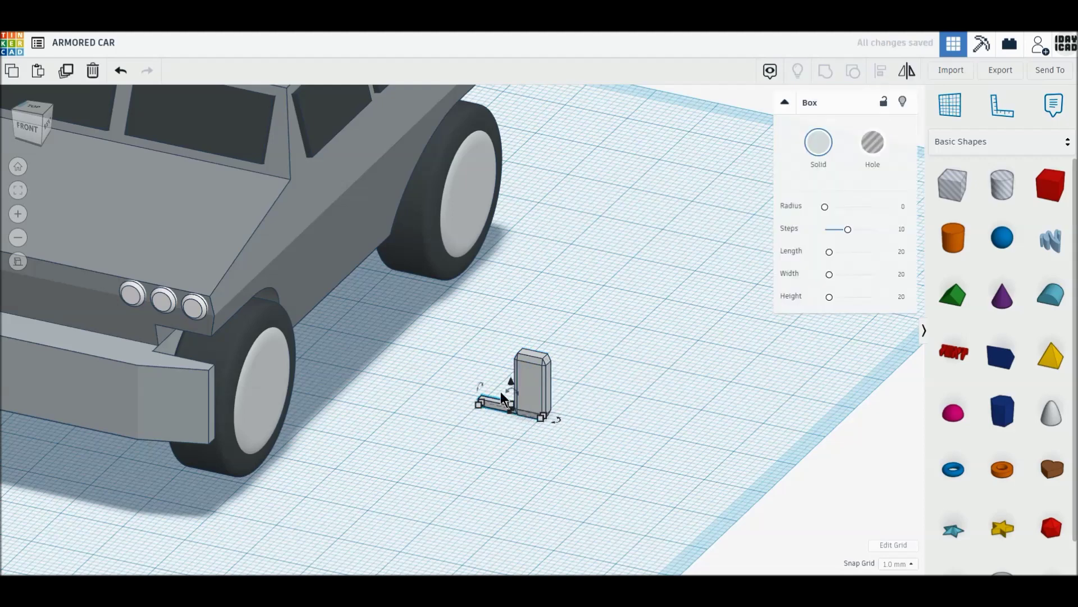
left_click_drag(510, 380, 511, 375)
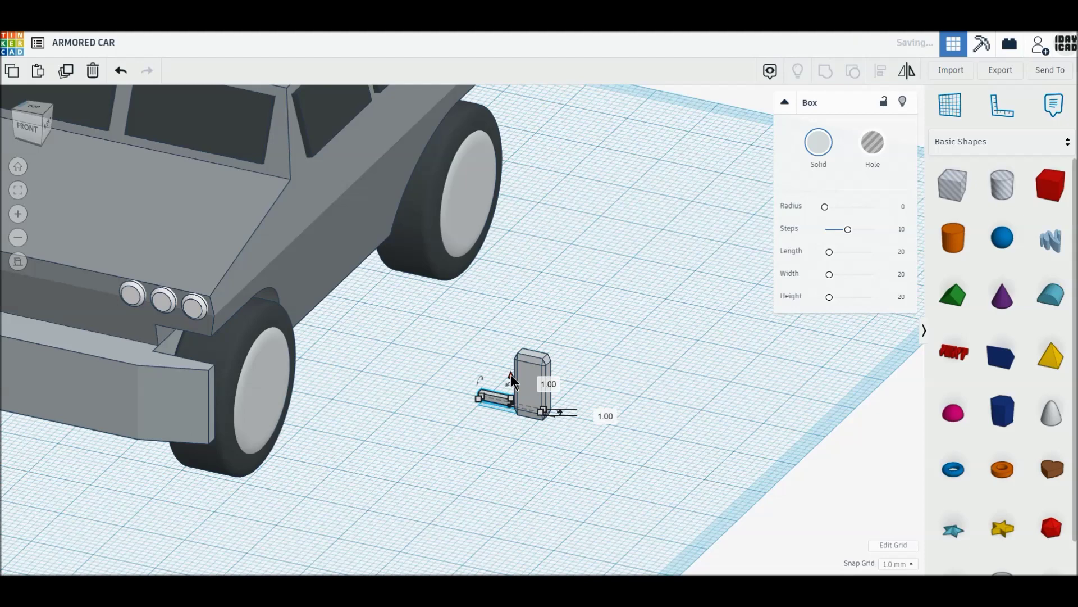
left_click_drag(553, 453, 494, 349)
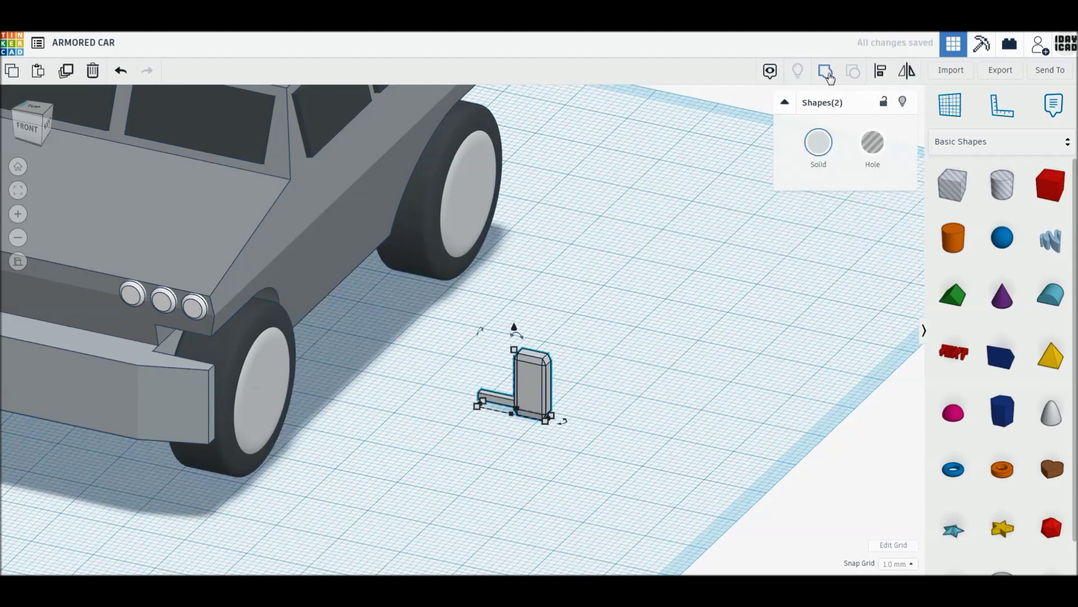
left_click(828, 70)
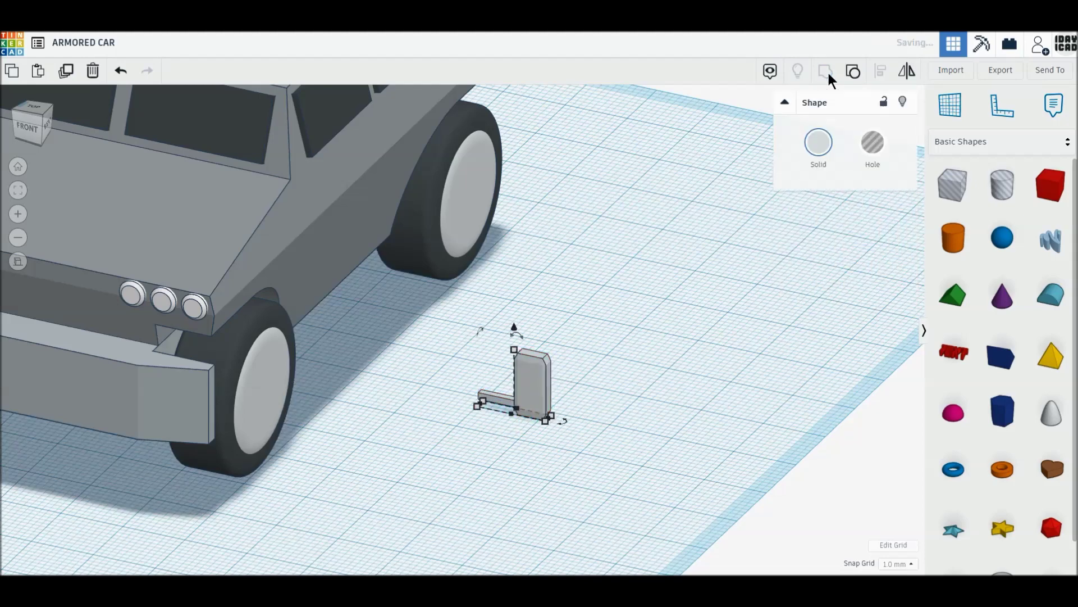
Step: In front view, move the mirror piece beside the front wheel and raise it to headlight height
left_click(29, 126)
mouse_move(586, 329)
left_mouse_down()
mouse_move(410, 323)
mouse_move(422, 324)
left_mouse_up()
middle_click_drag(525, 227, 592, 351)
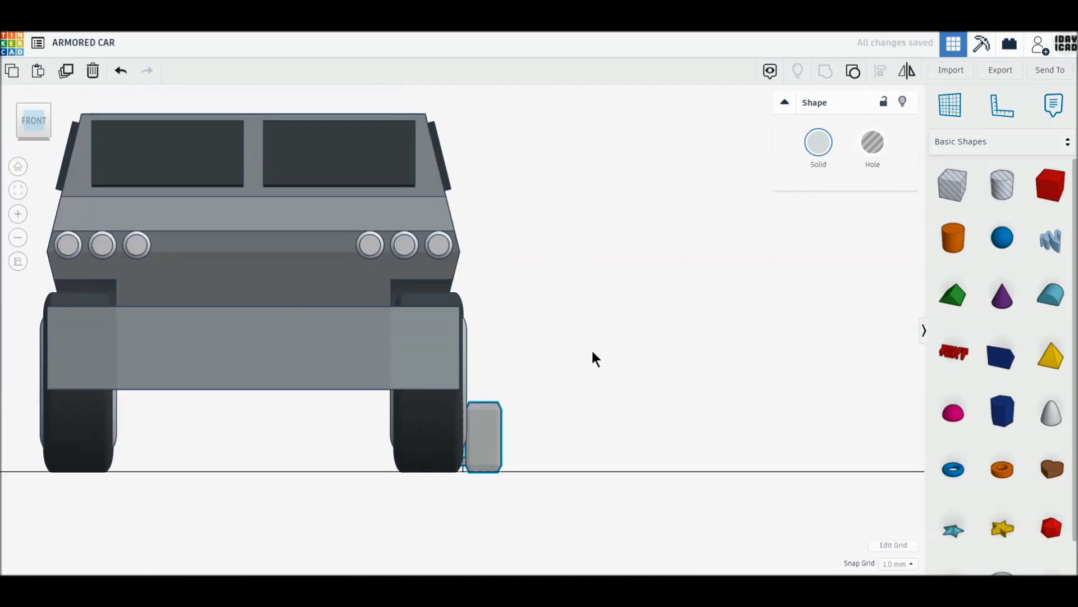
left_click_drag(464, 380, 468, 145)
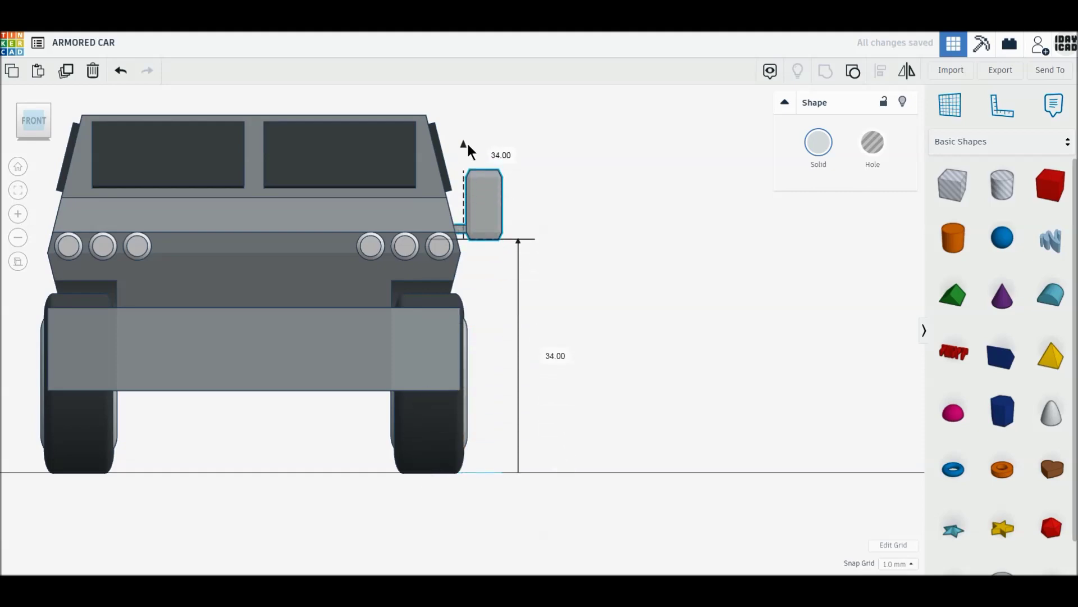
mouse_move(508, 257)
right_mouse_down()
mouse_move(561, 320)
mouse_move(510, 330)
mouse_move(6, 125)
right_mouse_up()
Step: Fine-tune the mirror against the windscreen pillar from the side and front views
left_click(47, 123)
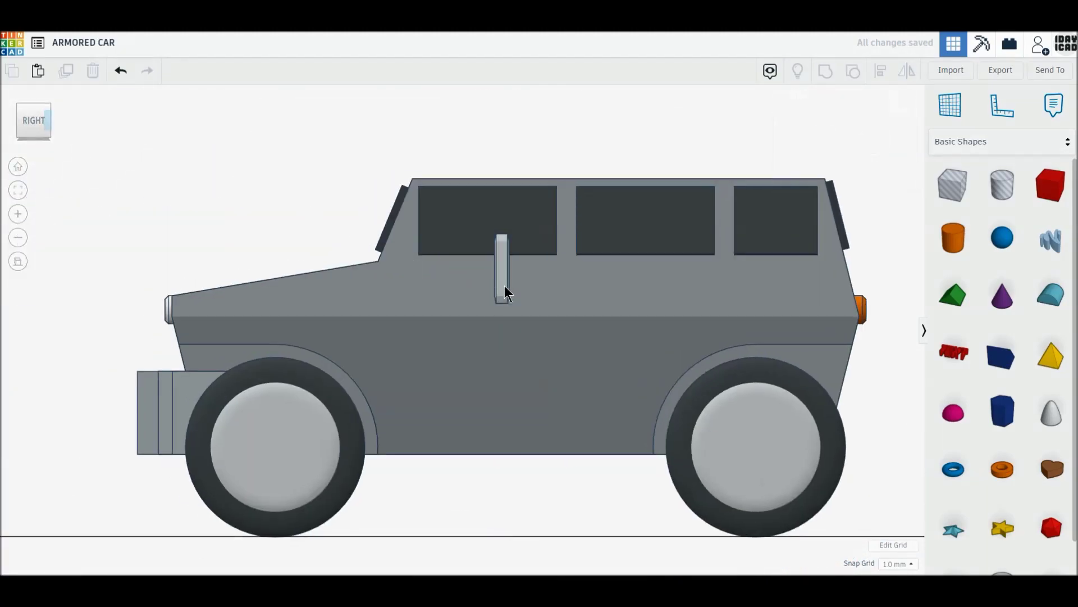
mouse_move(504, 285)
left_mouse_down()
mouse_move(334, 295)
mouse_move(179, 287)
mouse_move(205, 288)
left_mouse_up()
left_click(18, 103)
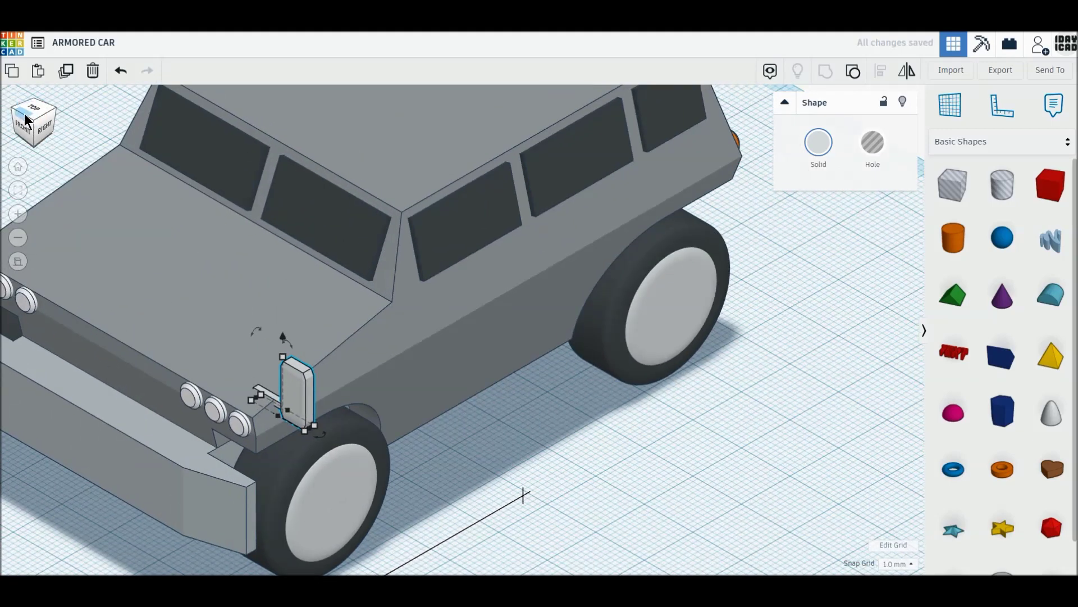
left_click(27, 108)
right_click_drag(604, 377, 703, 301)
left_click(28, 136)
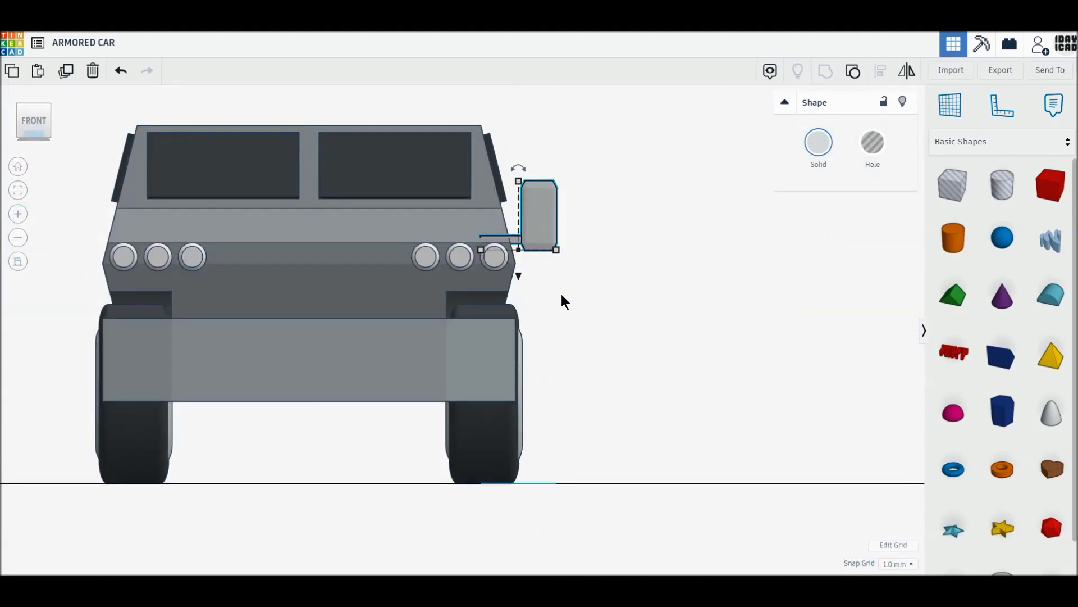
left_click_drag(518, 280, 518, 282)
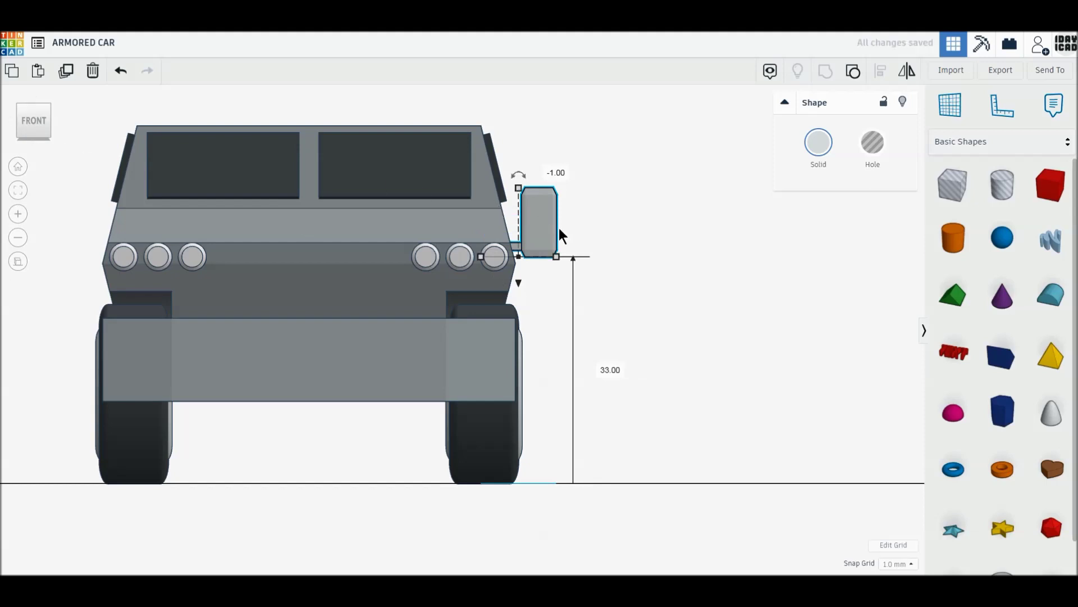
left_click_drag(540, 234, 535, 233)
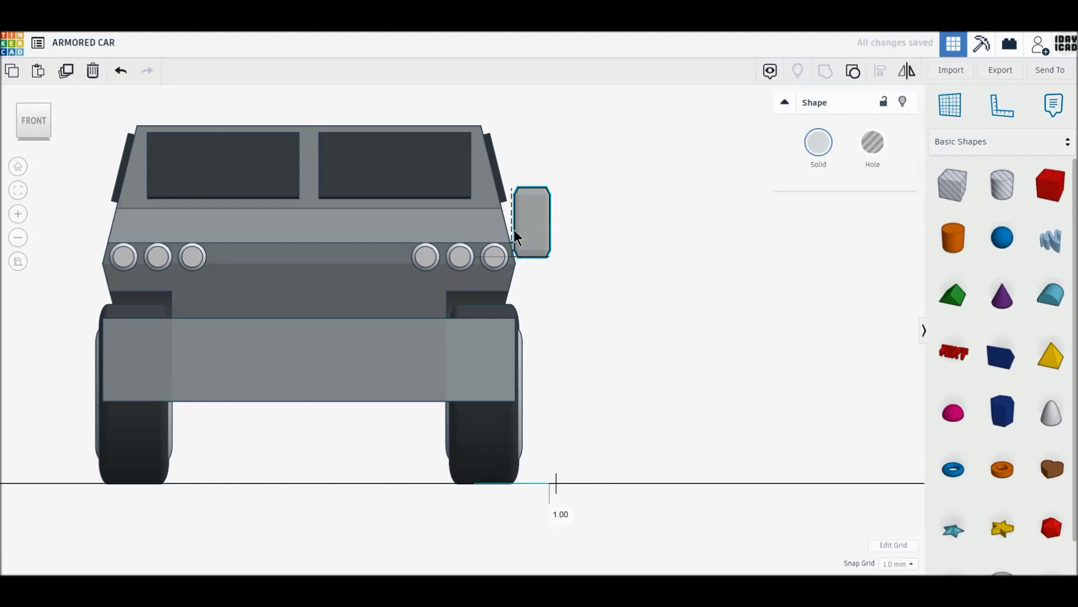
Step: Duplicate the right mirror, flip it left-to-right, and set it against the car's left side
left_click(69, 81)
left_click_drag(510, 221, 72, 223)
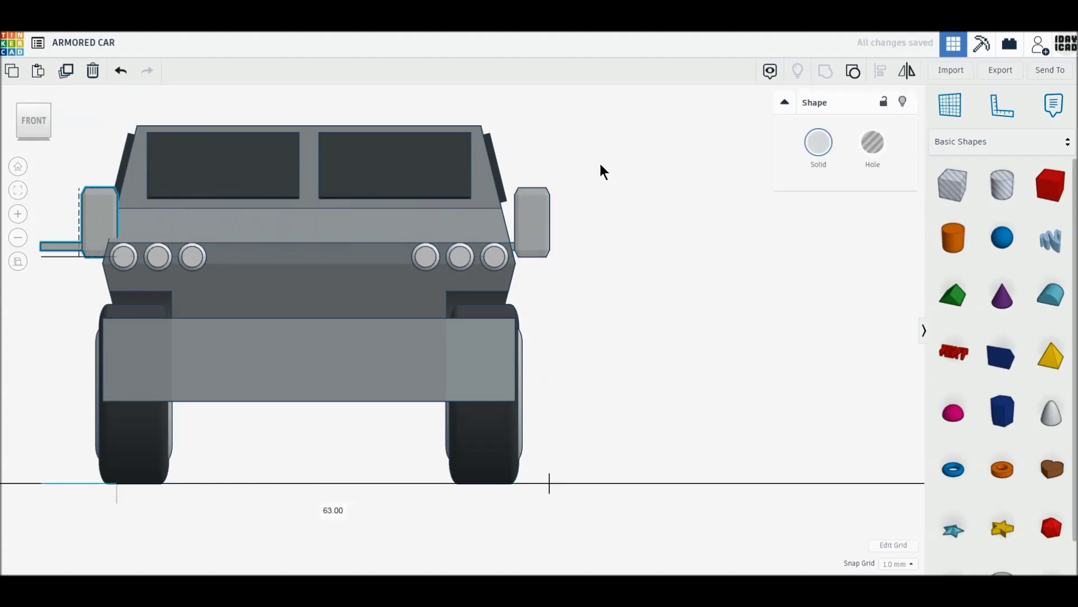
left_click(902, 79)
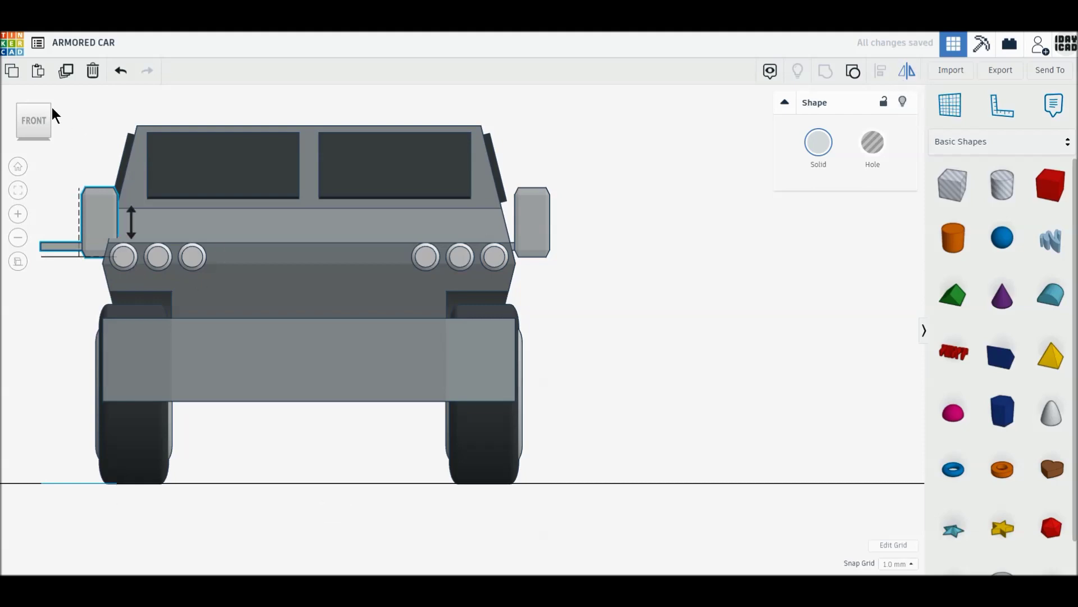
left_click(30, 105)
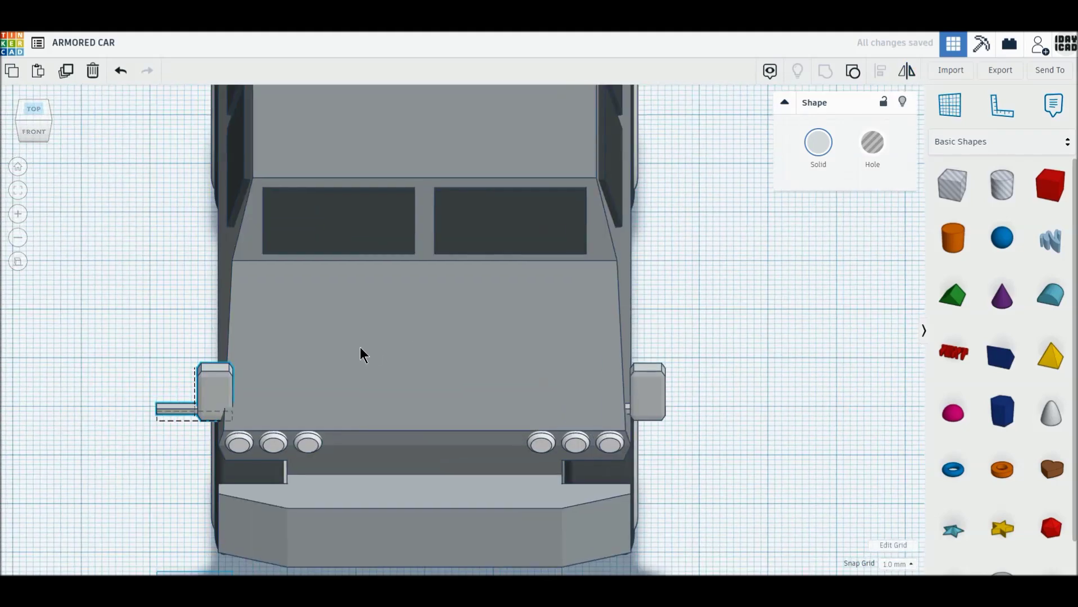
left_click(197, 431)
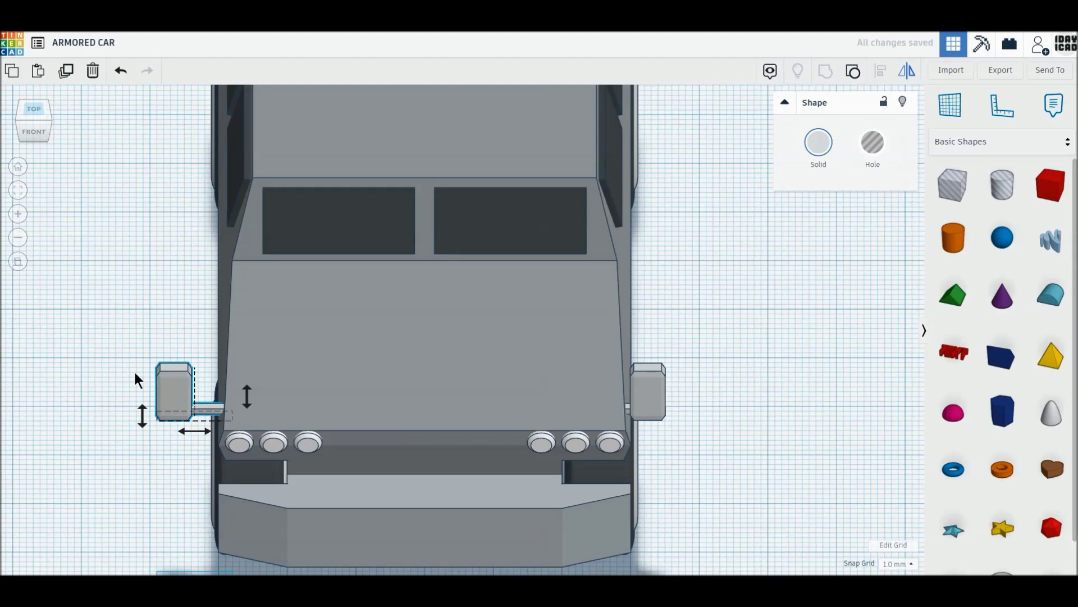
left_click_drag(178, 402, 203, 407)
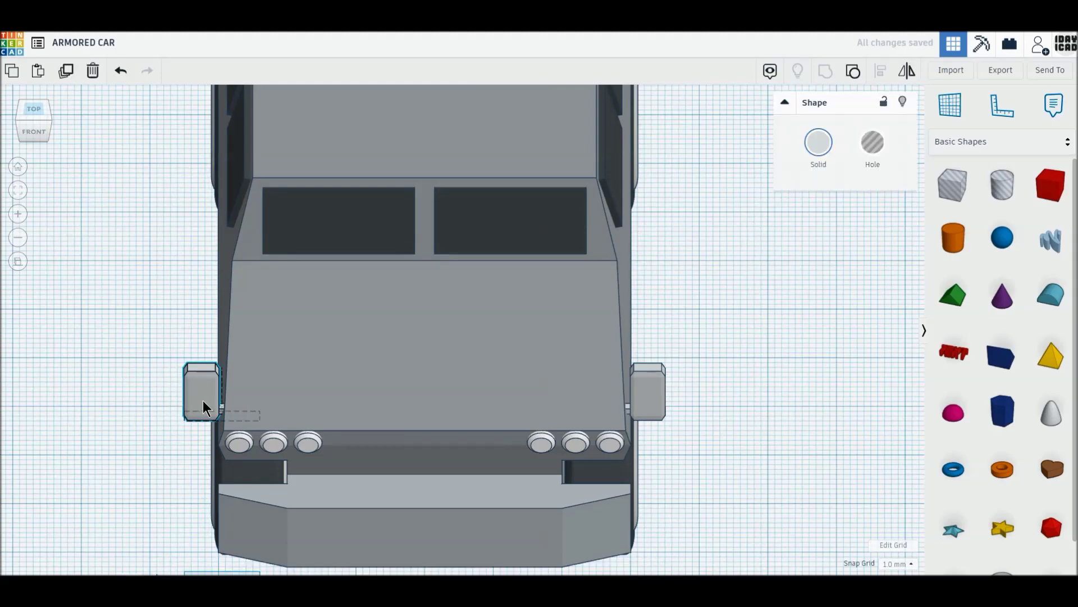
left_click(747, 437)
mouse_move(746, 437)
right_mouse_down()
mouse_move(739, 393)
mouse_move(510, 393)
mouse_move(533, 416)
mouse_move(591, 407)
mouse_move(628, 433)
right_mouse_up()
Step: Add a cone beside the car with top radius 8 and 8 sides, rotated slightly
scroll(510, 393, "down", 3)
scroll(630, 433, "up", 2)
left_click_drag(992, 313, 773, 438)
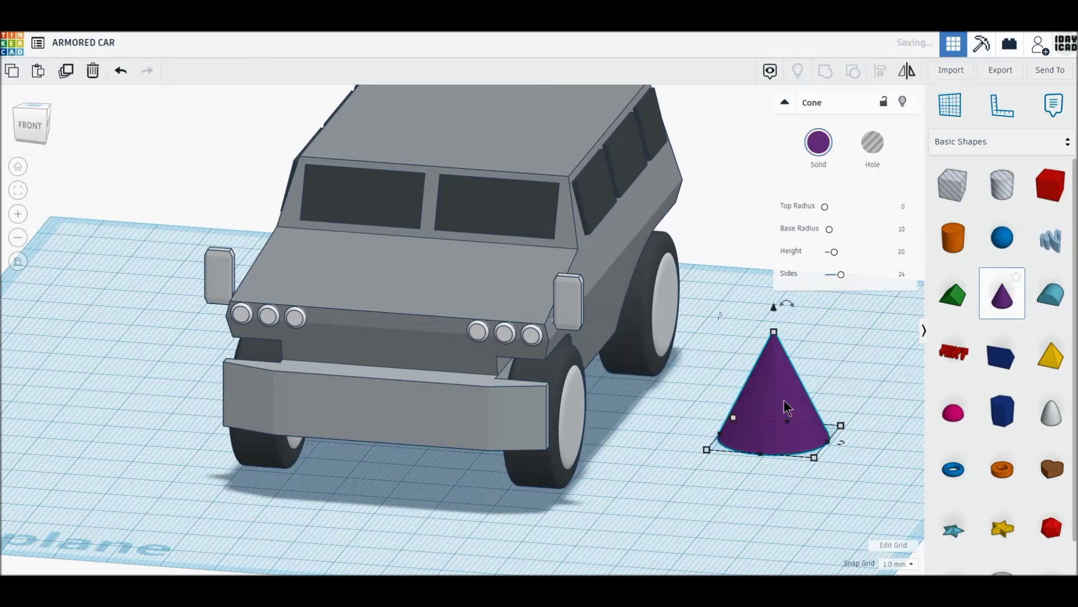
left_click(894, 208)
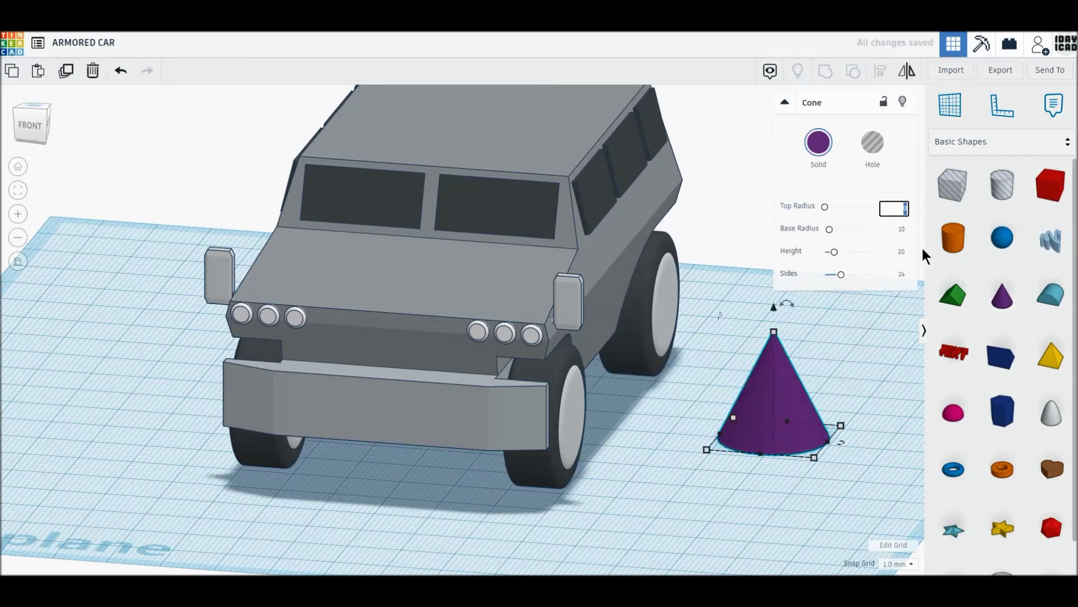
type("8")
key("Return")
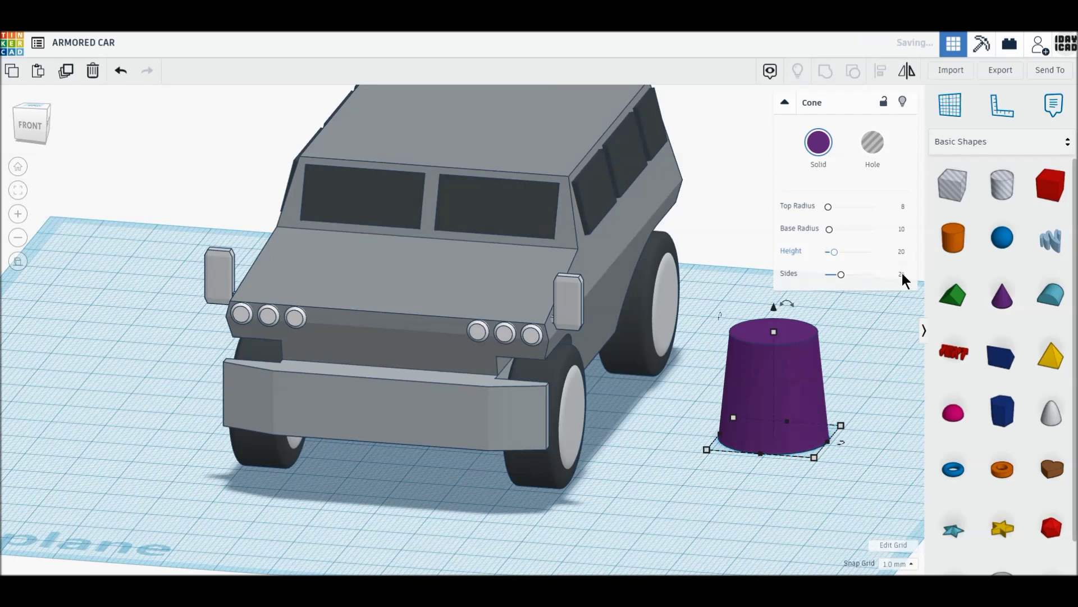
left_click(902, 273)
type("8")
key("Return")
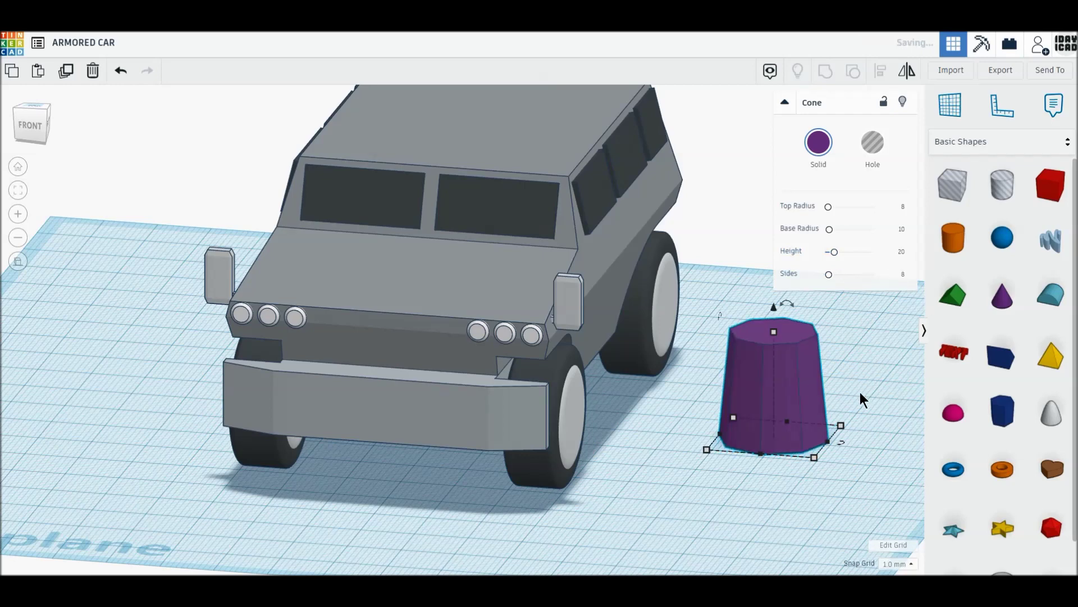
left_click_drag(840, 442, 820, 450)
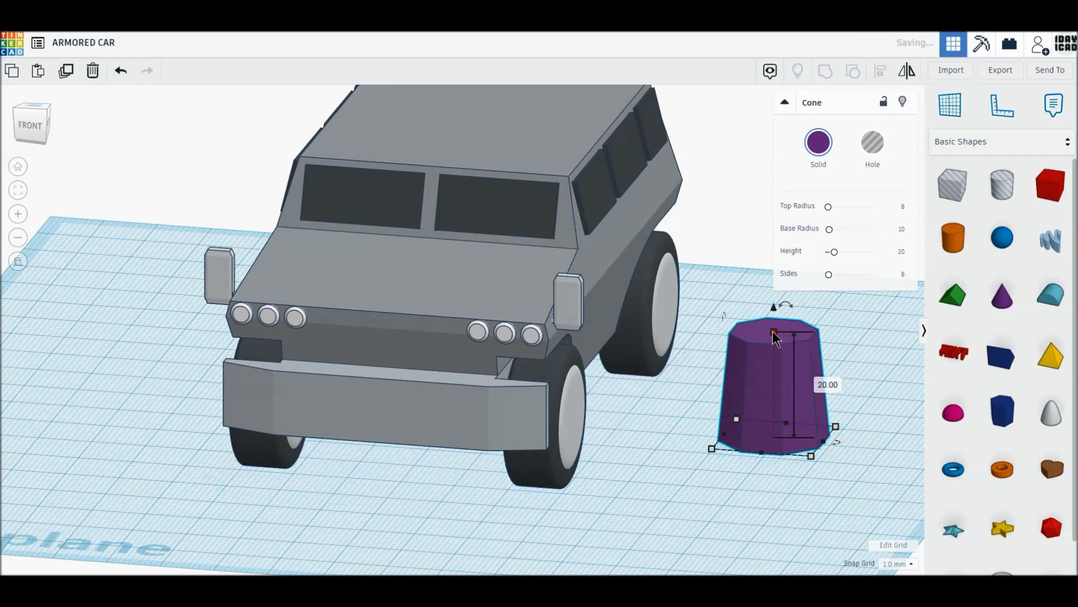
Step: Resize the cone to height 5, width 30 and depth 40
type("5")
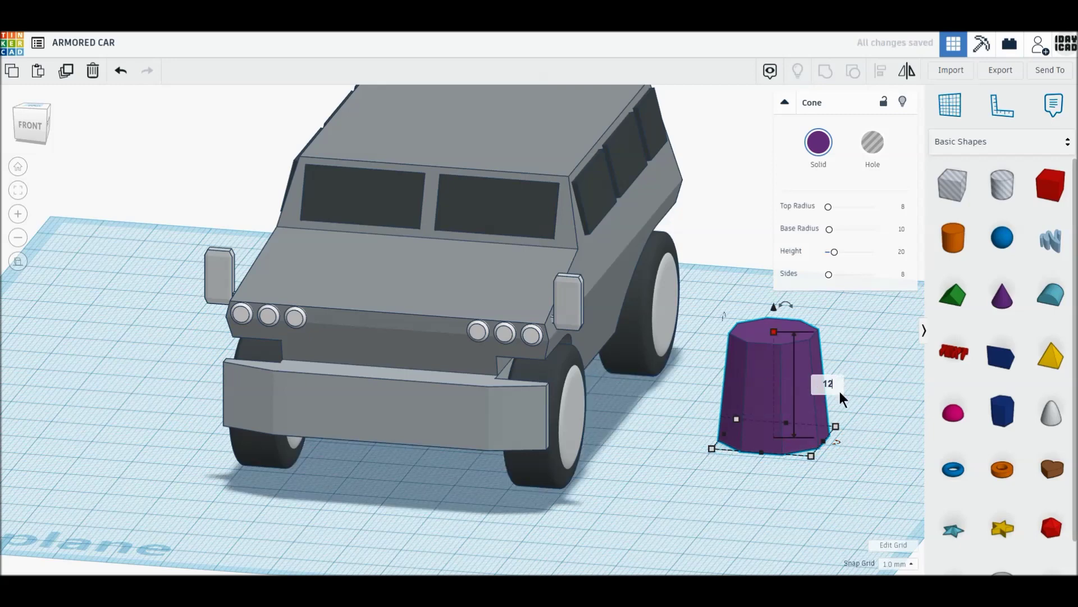
key("Return")
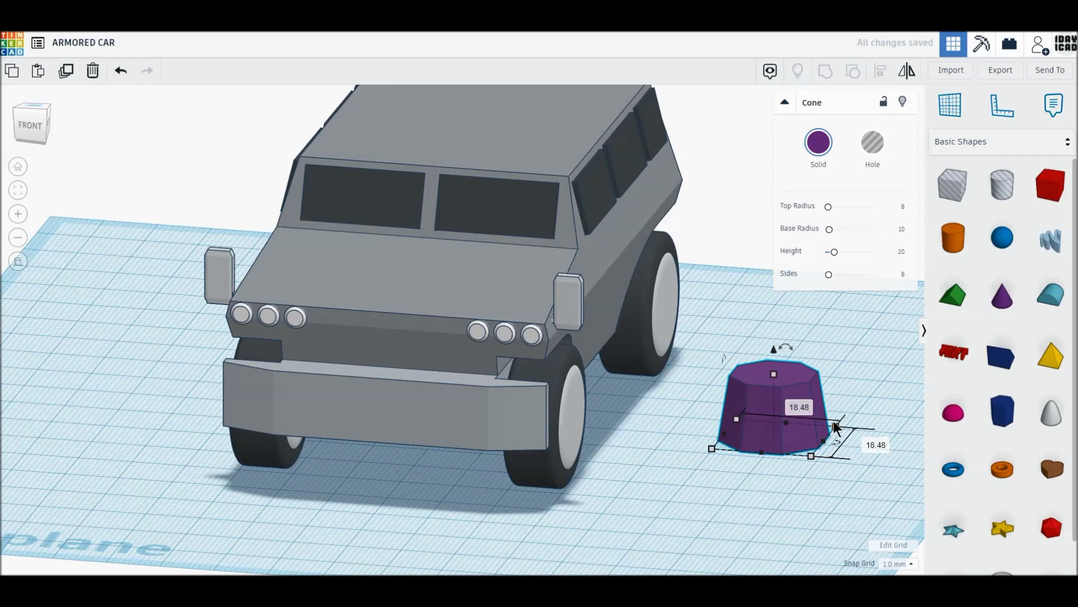
type("30")
key("Return")
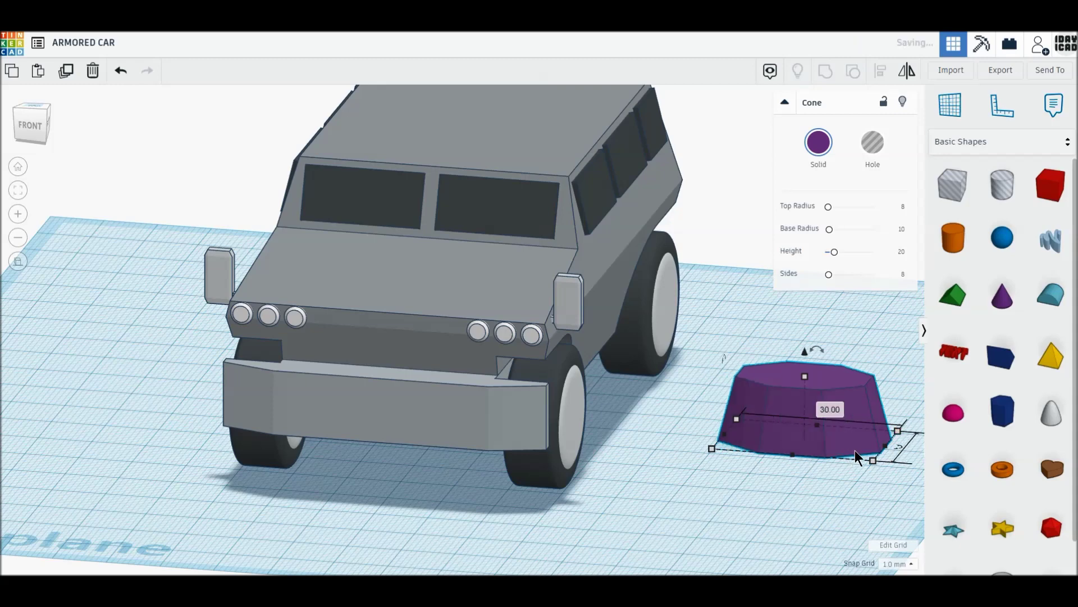
middle_click_drag(828, 457, 614, 482)
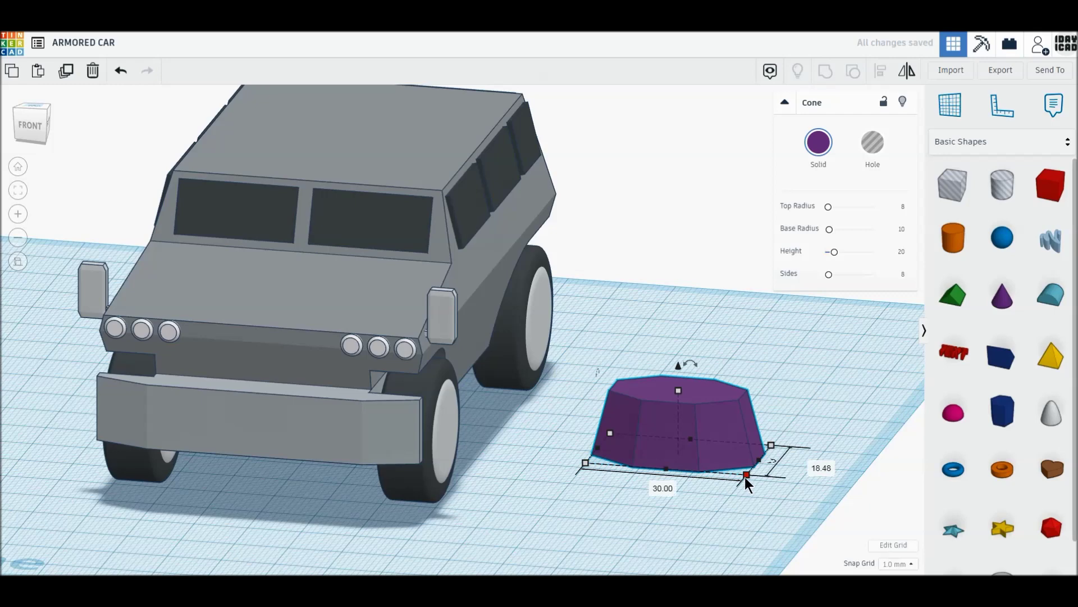
type("40")
key("Return")
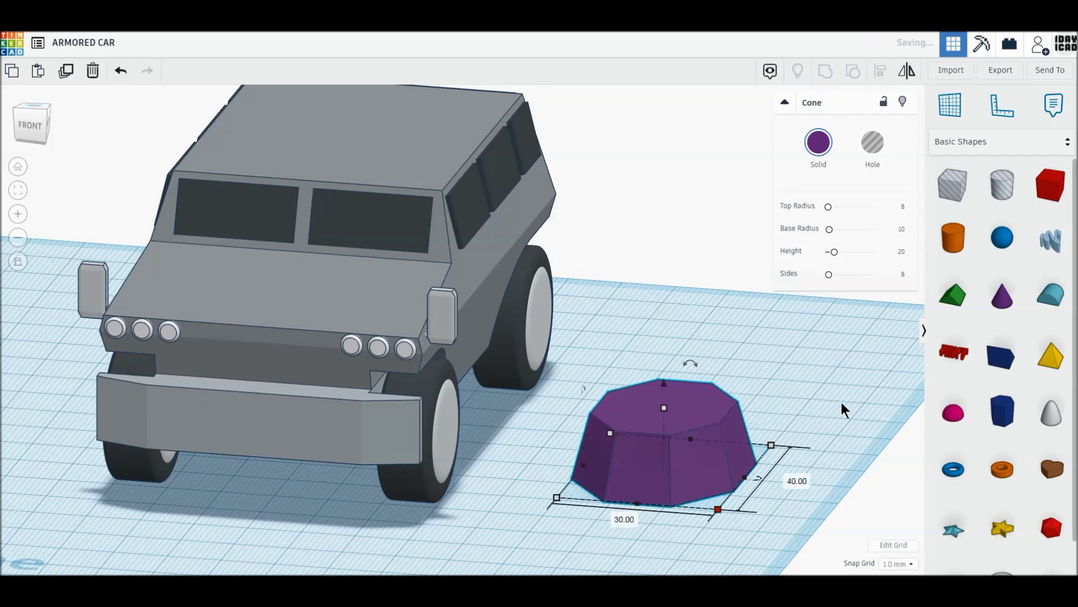
left_click(830, 420)
mouse_move(830, 420)
right_mouse_down()
mouse_move(767, 454)
mouse_move(714, 446)
right_mouse_up()
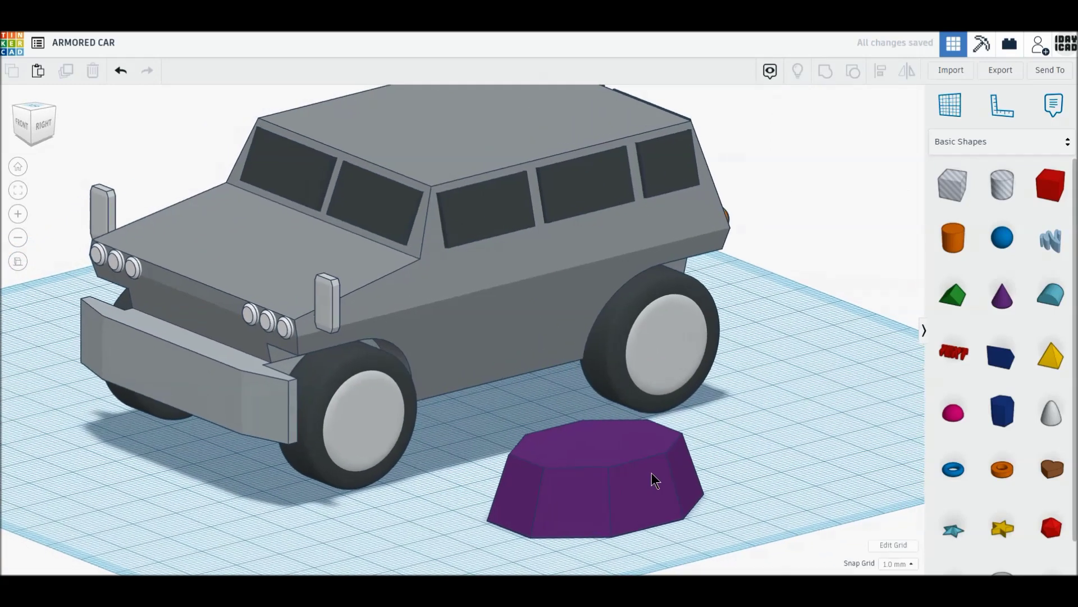
Step: Colour the octagonal cone light grey and raise it off the workplane
left_click(652, 475)
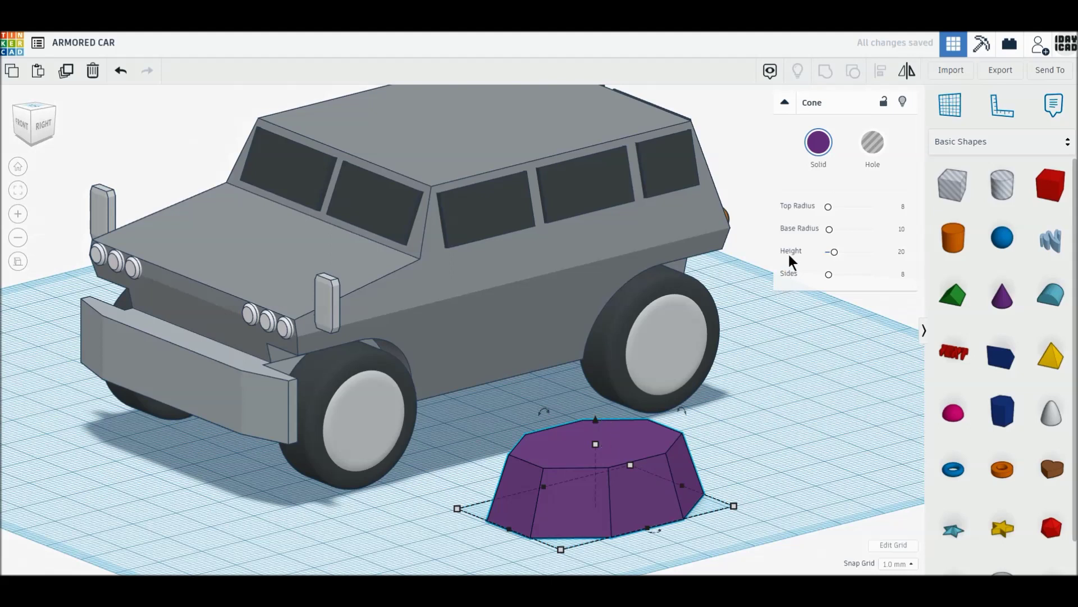
left_click(818, 143)
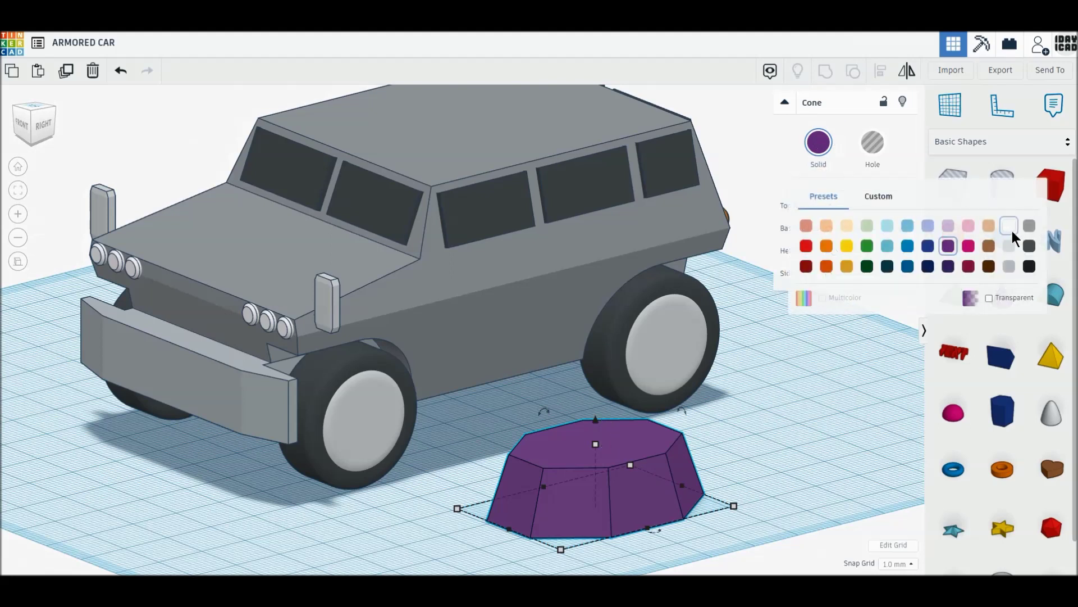
left_click(1011, 244)
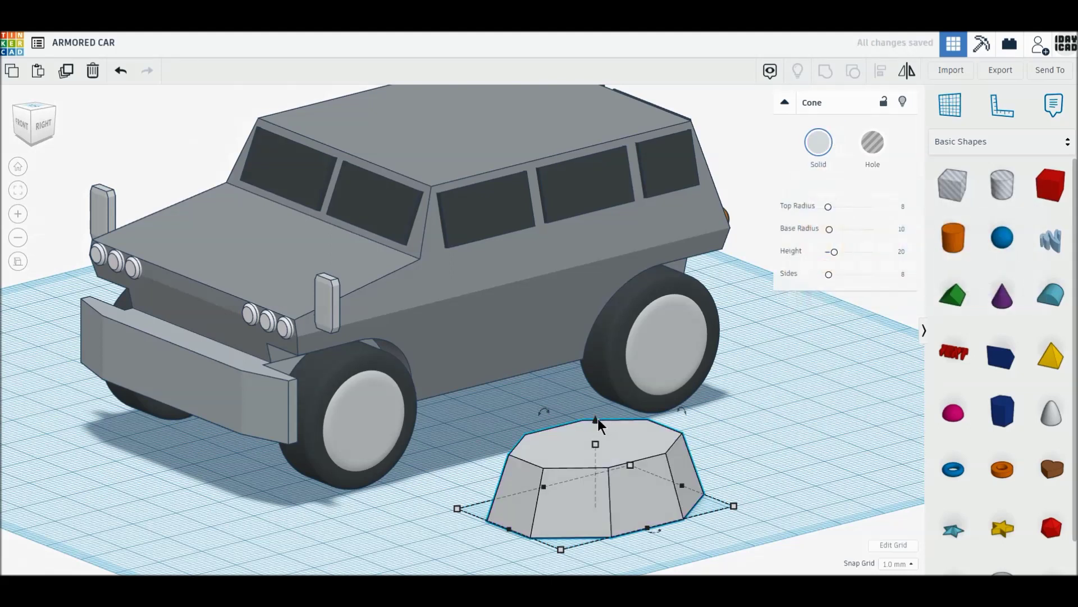
mouse_move(596, 421)
left_mouse_down()
mouse_move(598, 402)
mouse_move(596, 443)
left_mouse_up()
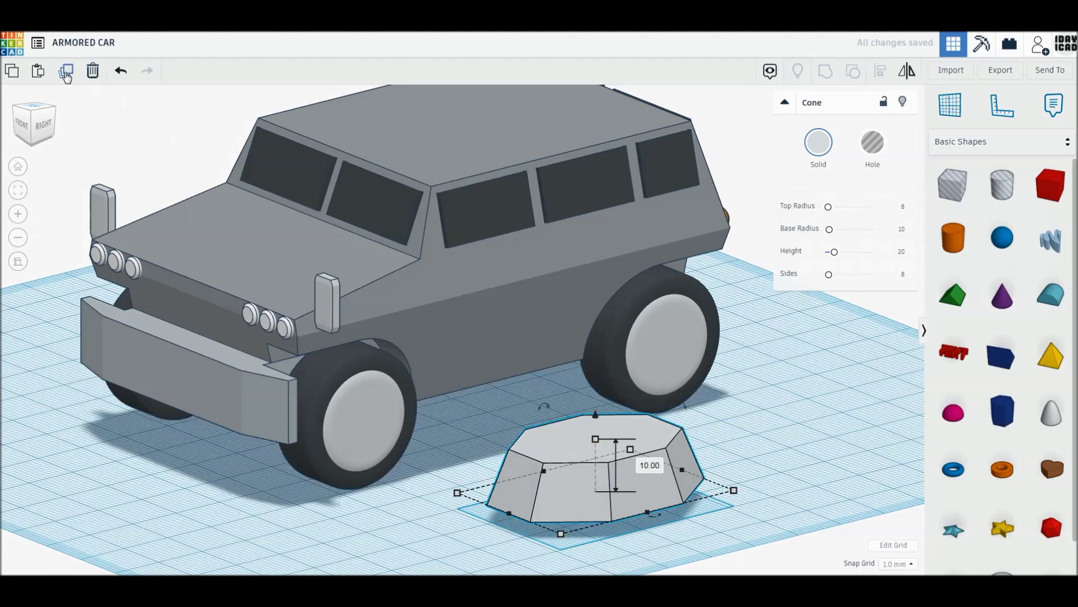
Step: Duplicate the cone, lower the copy about 3 mm, give it top radius 10, and group both
left_click(65, 75)
left_click(594, 441)
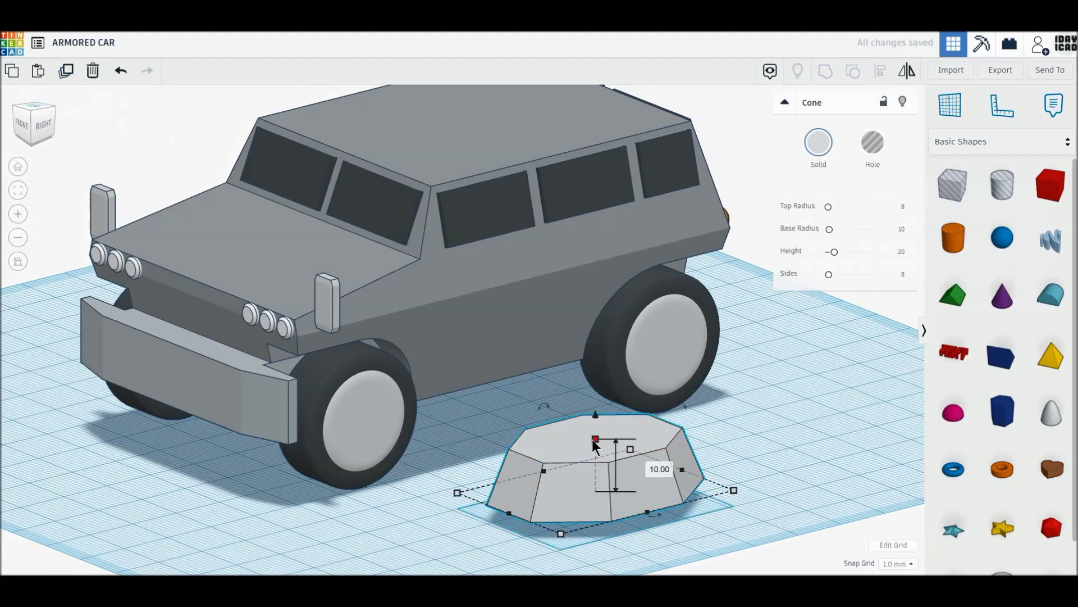
left_click_drag(598, 477, 598, 511)
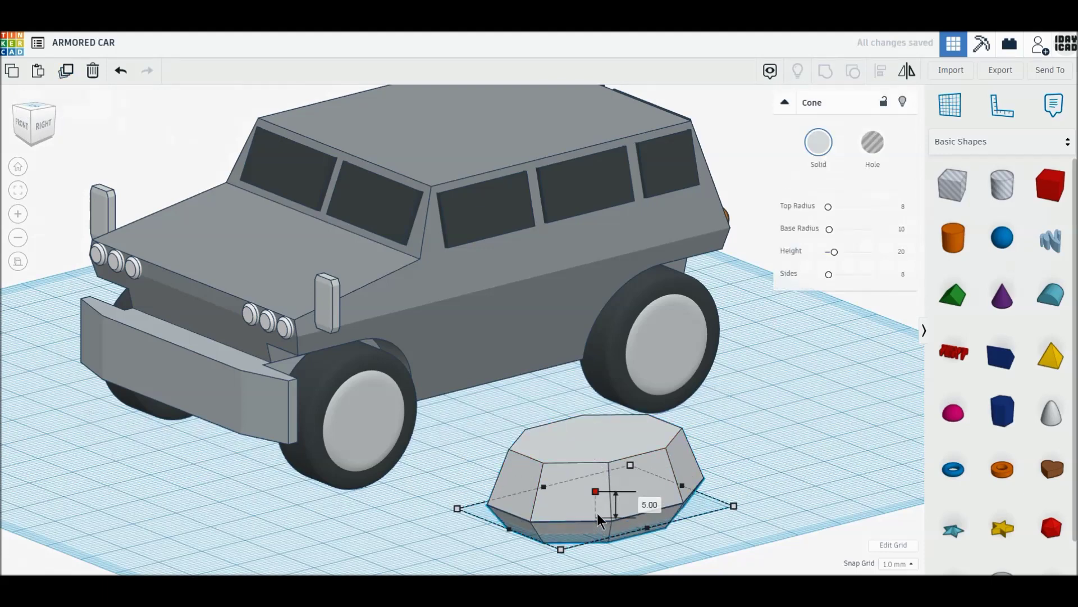
left_click_drag(597, 510, 598, 507)
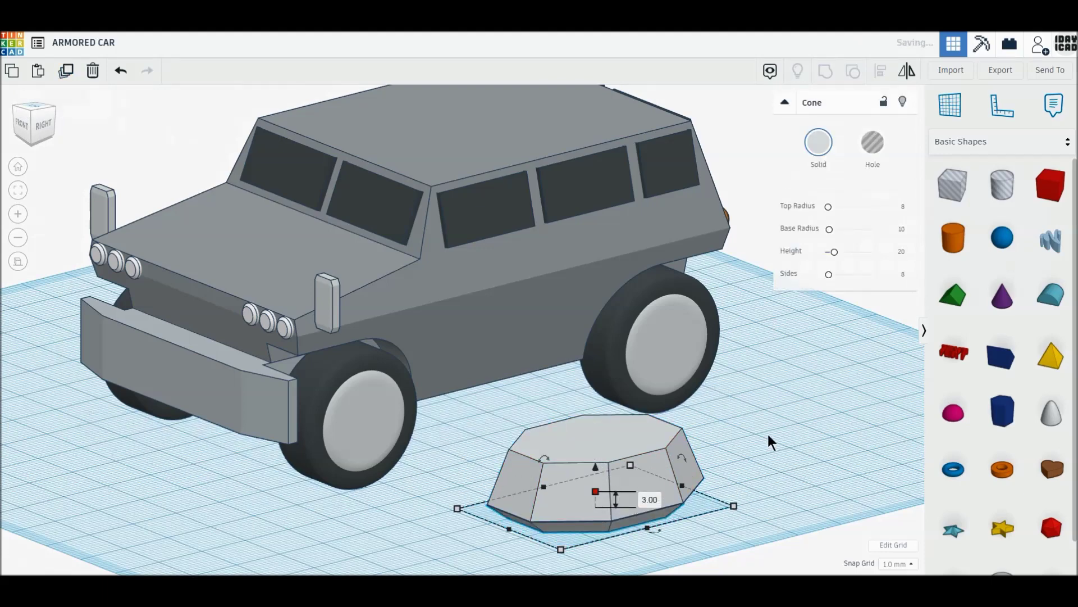
left_click(902, 207)
type("10")
key("Return")
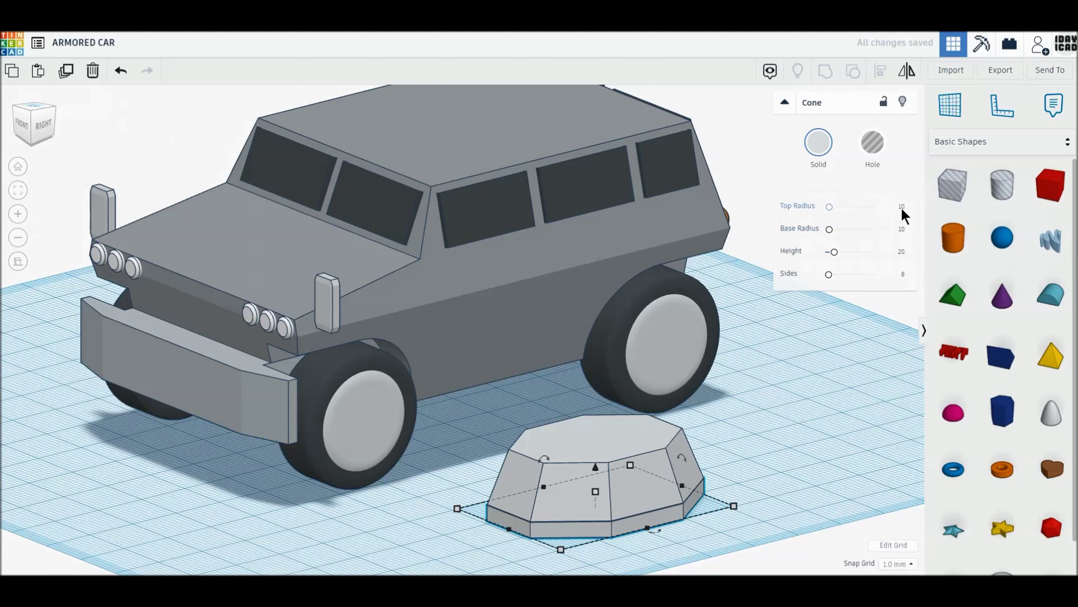
left_click_drag(716, 524, 672, 490)
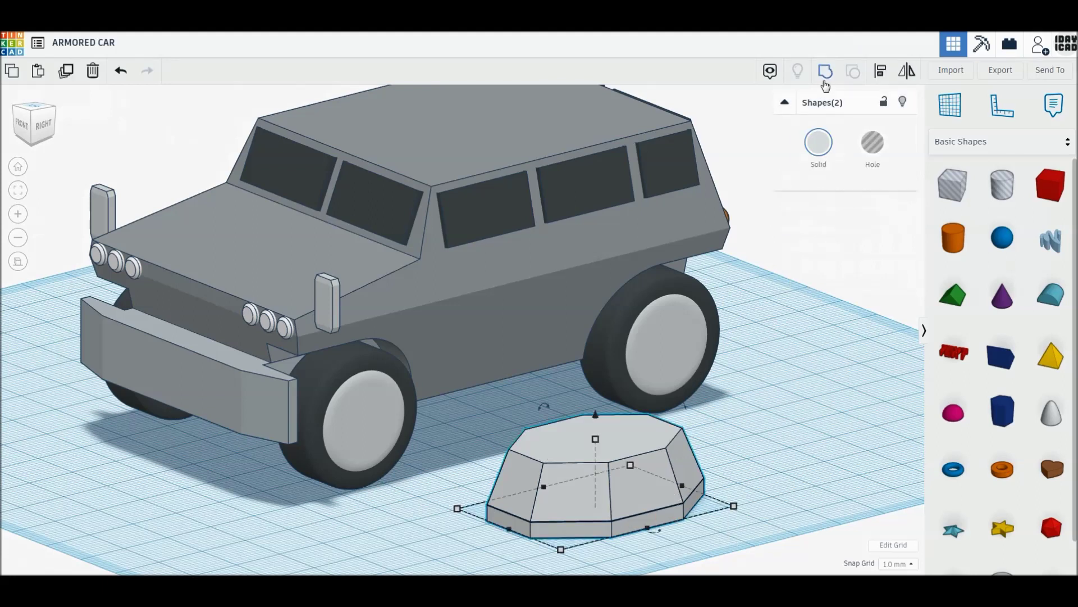
left_click(823, 82)
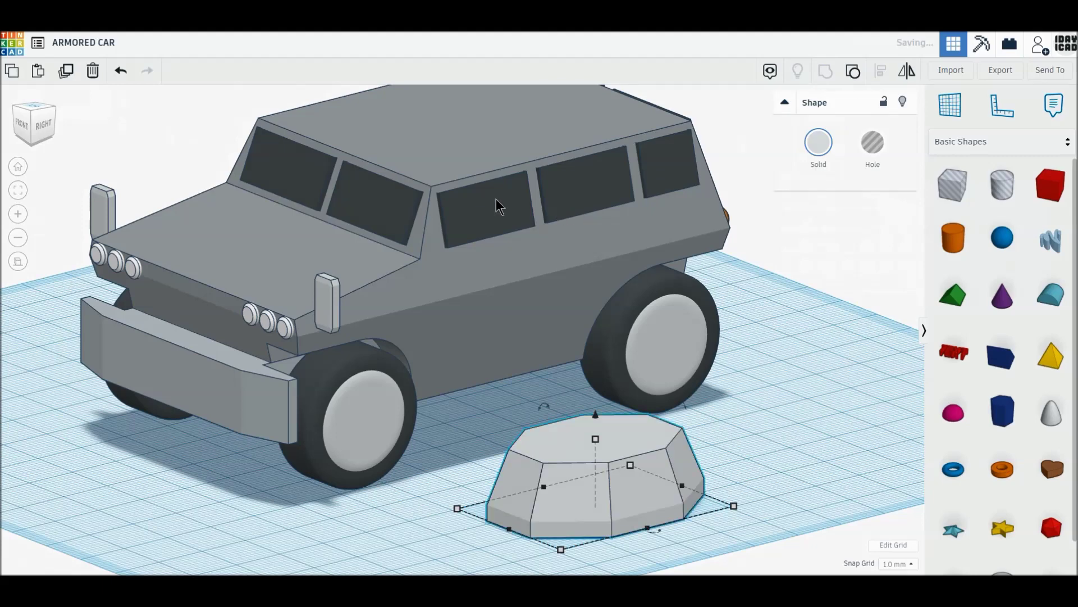
Step: Move the octagonal block up and centre it on top of the car's roof
left_click(42, 124)
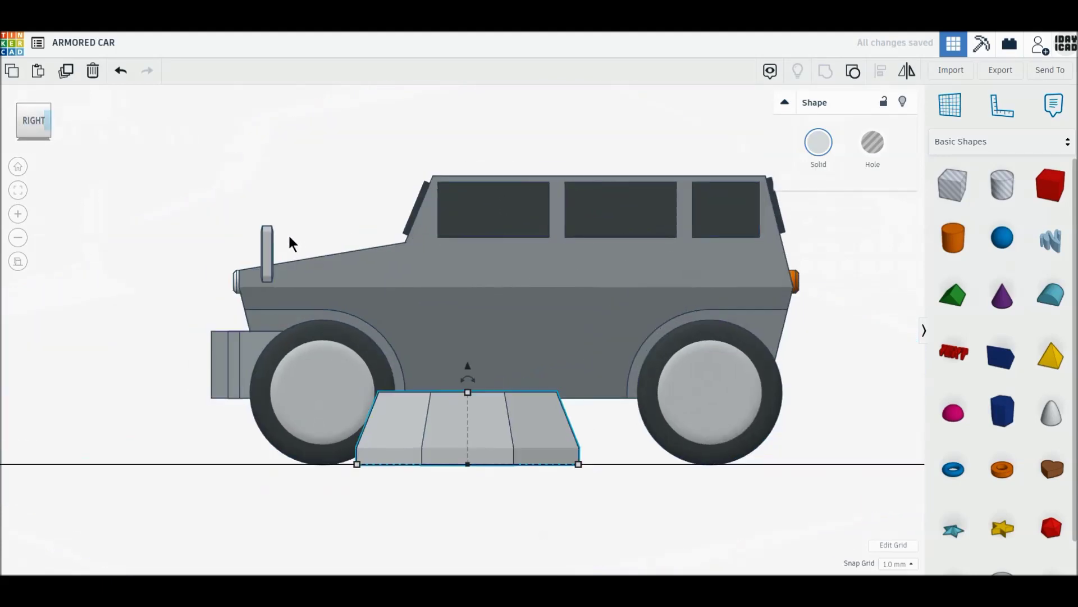
left_click_drag(468, 366, 468, 80)
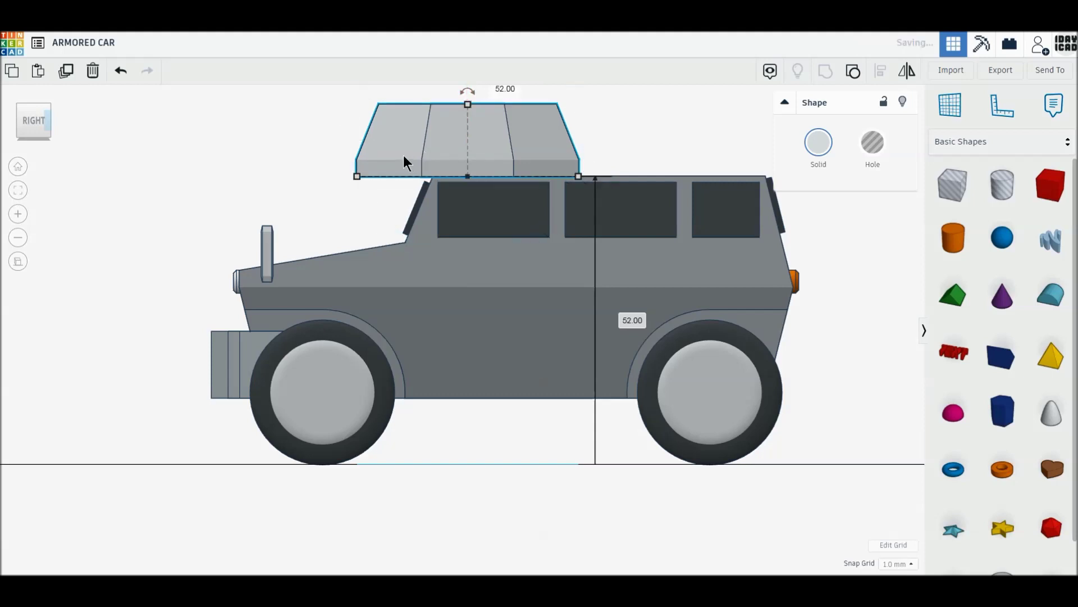
left_click_drag(403, 159, 506, 158)
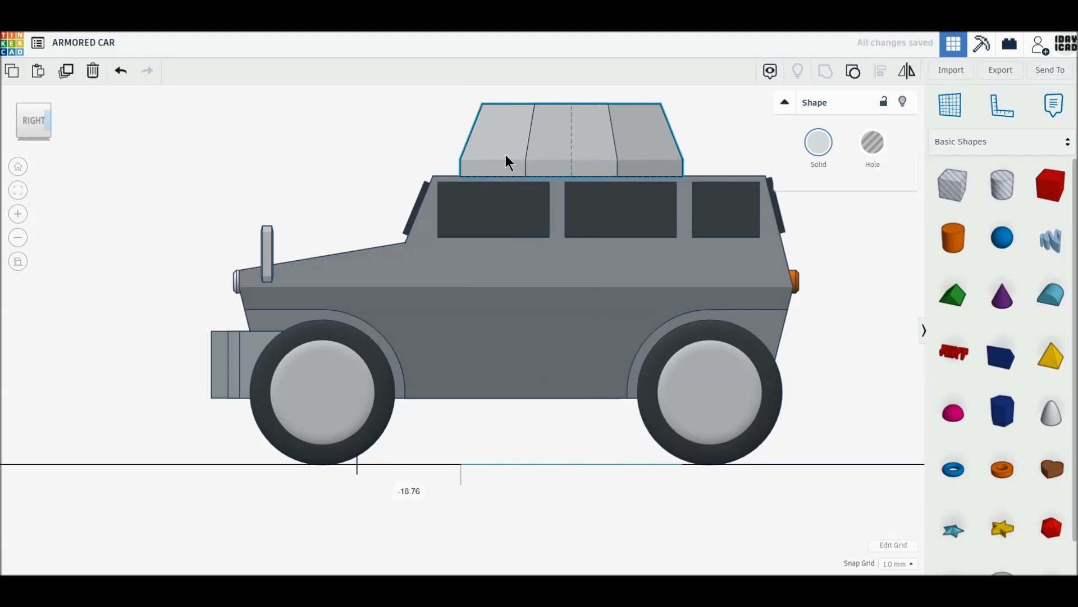
mouse_move(34, 120)
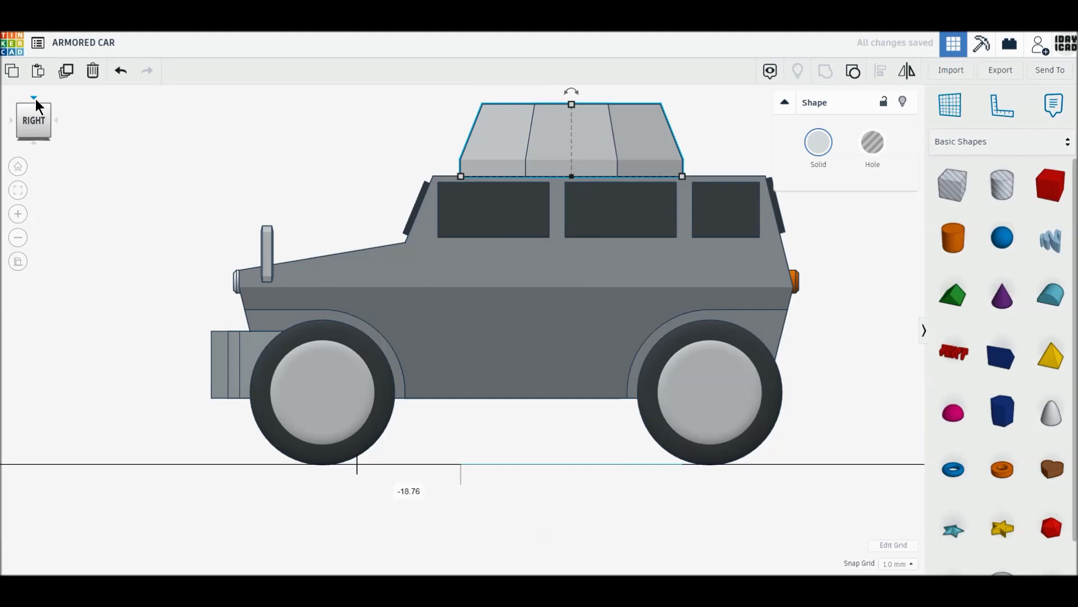
left_click(35, 99)
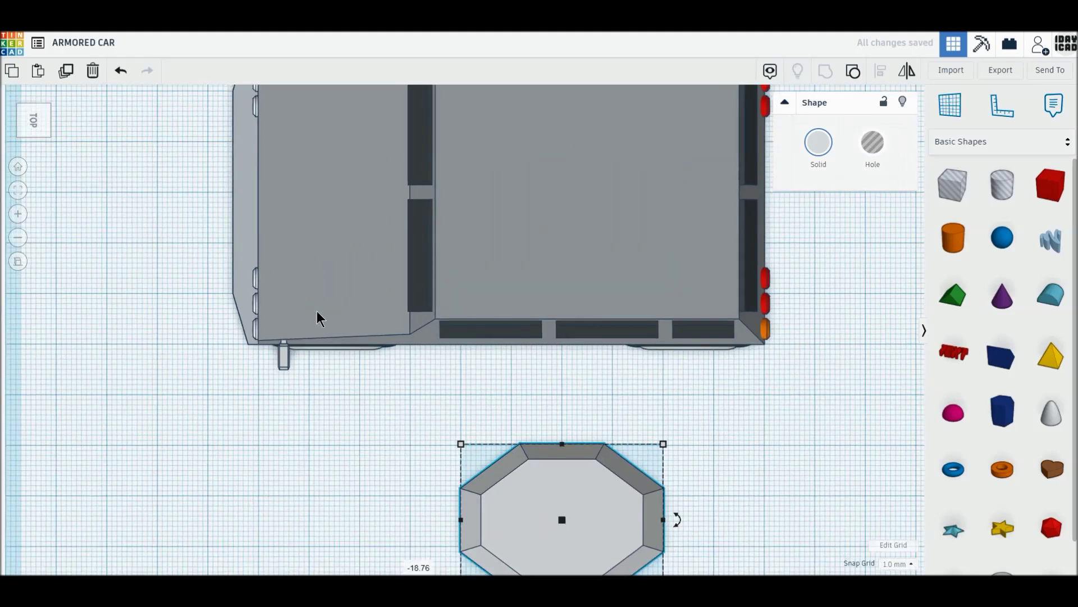
mouse_move(575, 514)
left_mouse_down()
mouse_move(565, 214)
mouse_move(568, 245)
left_mouse_up()
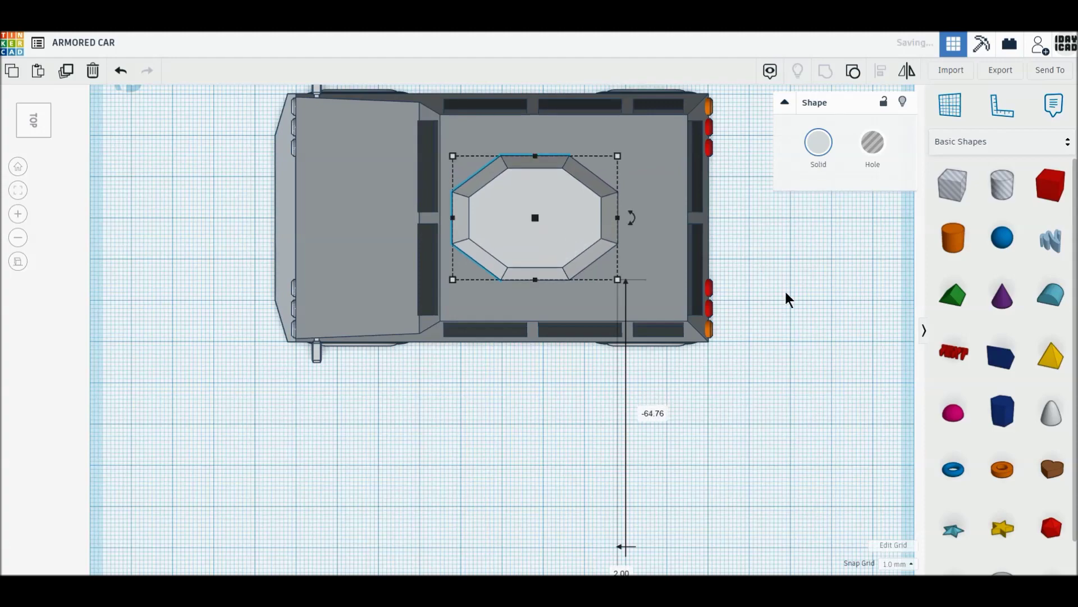
left_click(480, 410)
mouse_move(479, 410)
right_mouse_down()
mouse_move(573, 338)
mouse_move(602, 288)
mouse_move(595, 325)
right_mouse_up()
Step: Set the roof turret's height to 12 mm
left_click(437, 172)
mouse_move(433, 153)
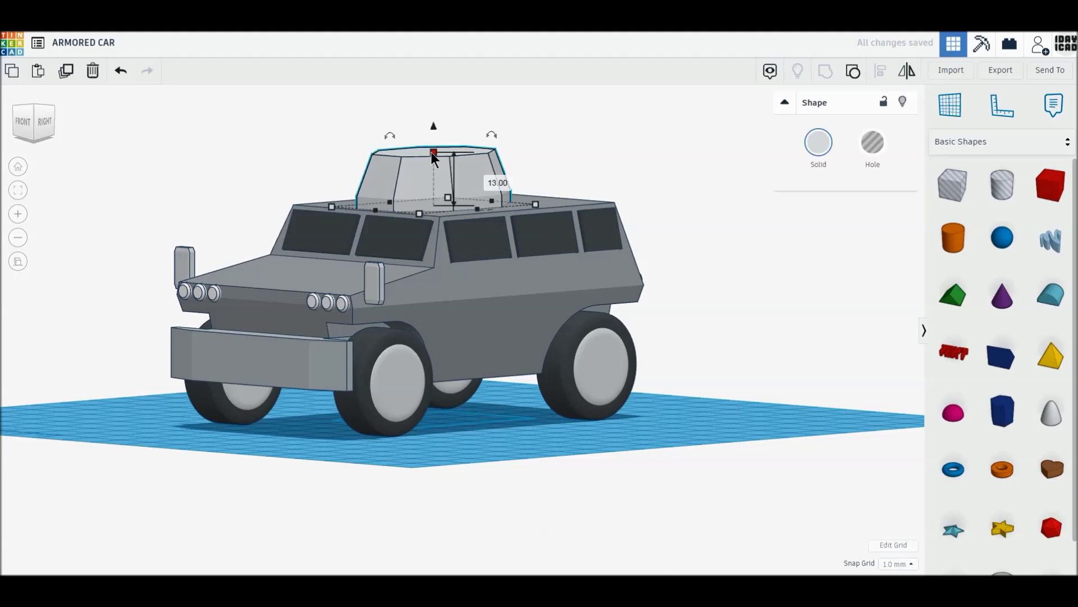
left_click(487, 180)
type("12")
key("Return")
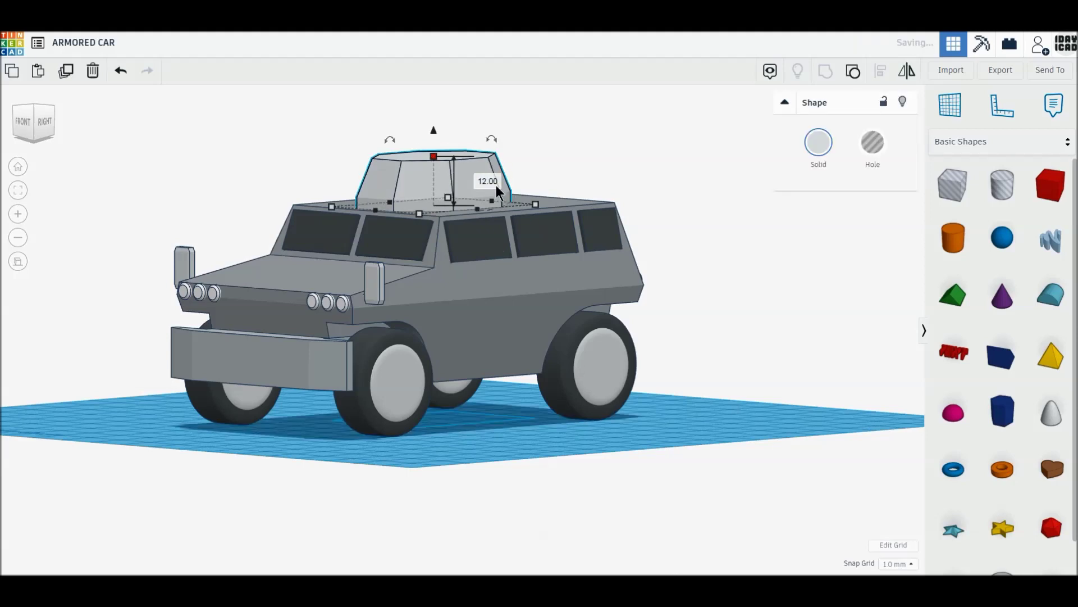
left_click(683, 306)
mouse_move(674, 314)
right_mouse_down()
mouse_move(563, 349)
mouse_move(502, 253)
right_mouse_up()
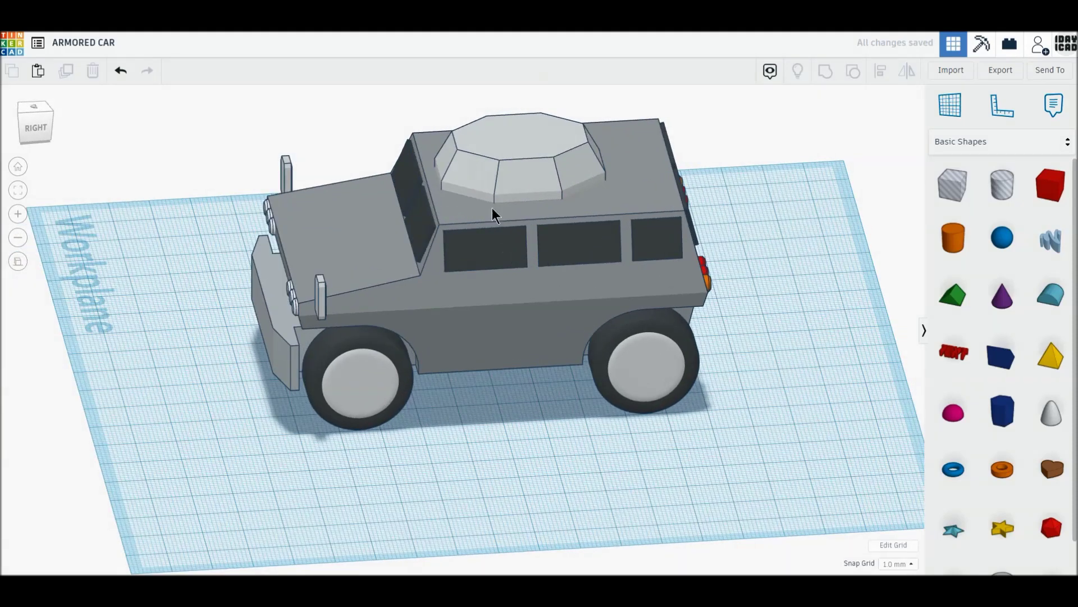
Step: Add a cylinder beside the car and size it to 2 mm width and depth
mouse_move(953, 237)
left_mouse_down()
mouse_move(479, 420)
mouse_move(494, 437)
left_mouse_up()
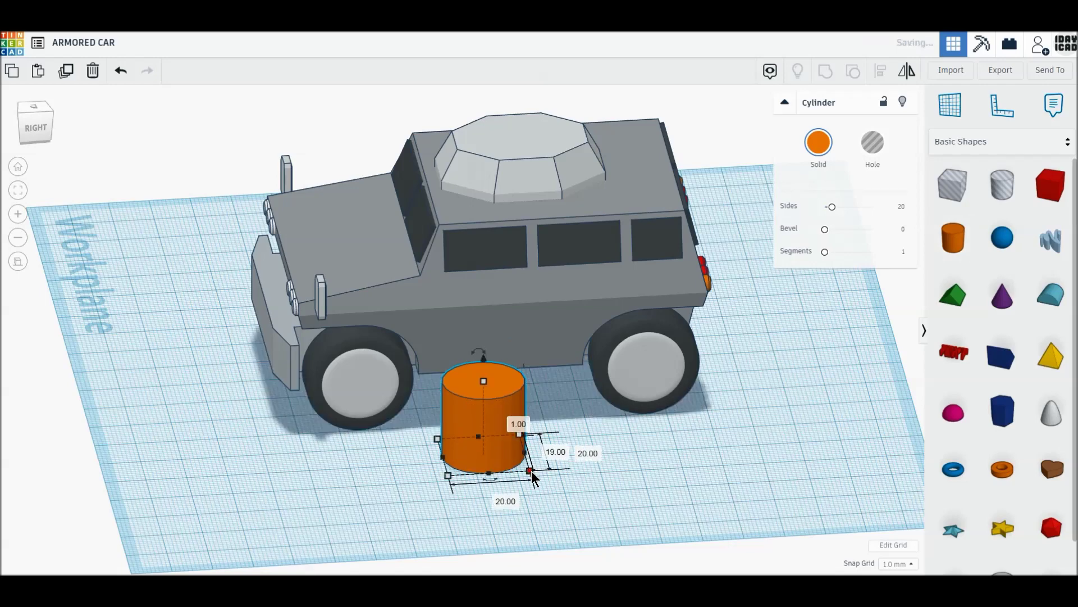
left_click(499, 498)
type("1")
key("Return")
left_click(500, 454)
type("1")
key("Return")
left_click(497, 441)
type("2")
key("Return")
left_click(448, 464)
type("2")
key("Return")
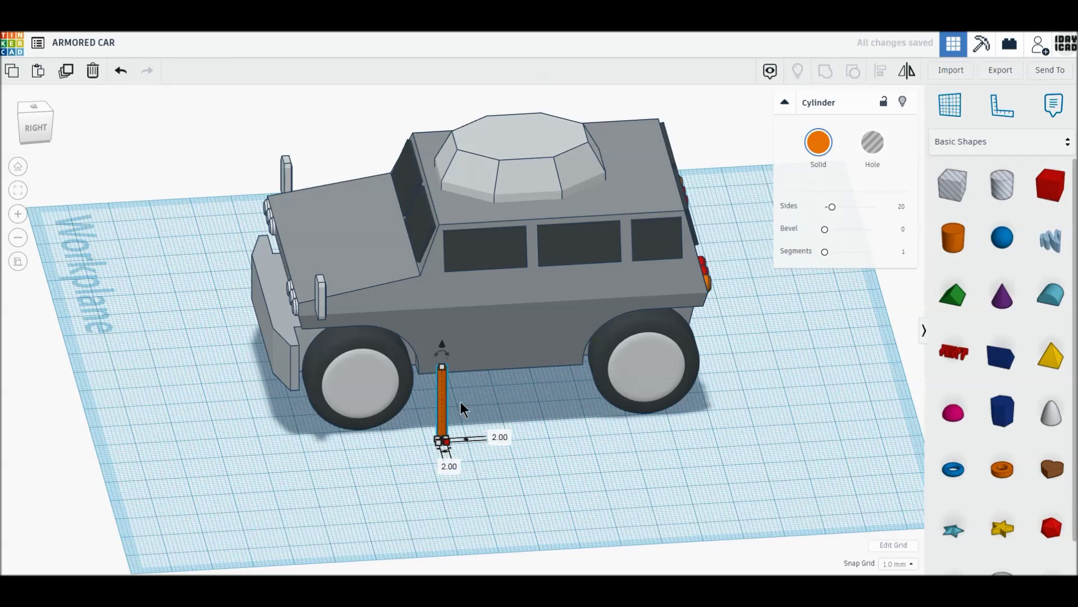
Step: Lay the cylinder horizontal, colour it dark grey, and raise it to roof height 48
left_click_drag(448, 354, 473, 400)
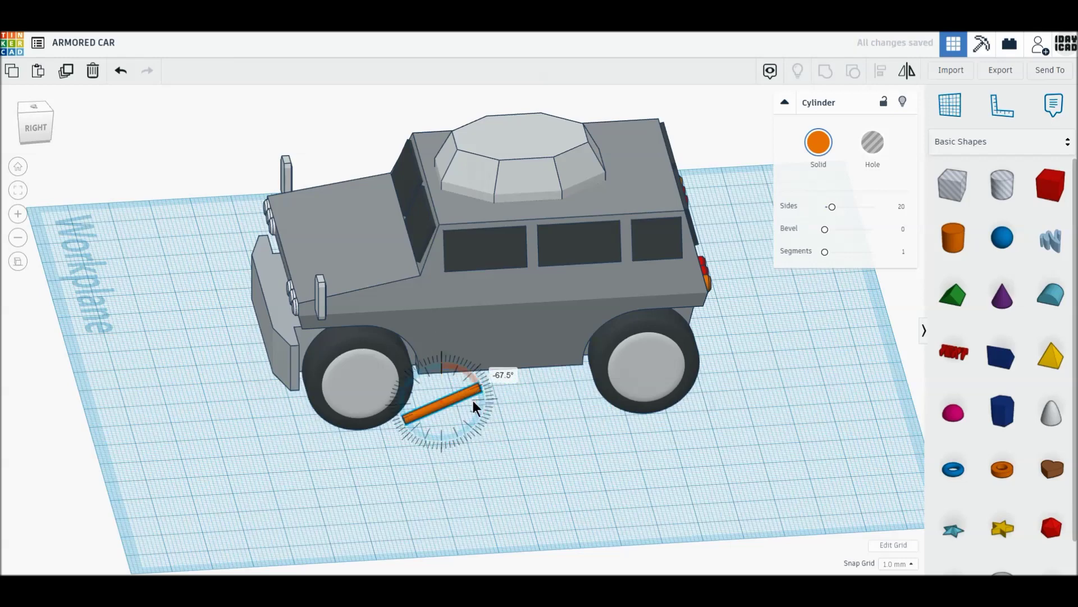
left_click(819, 142)
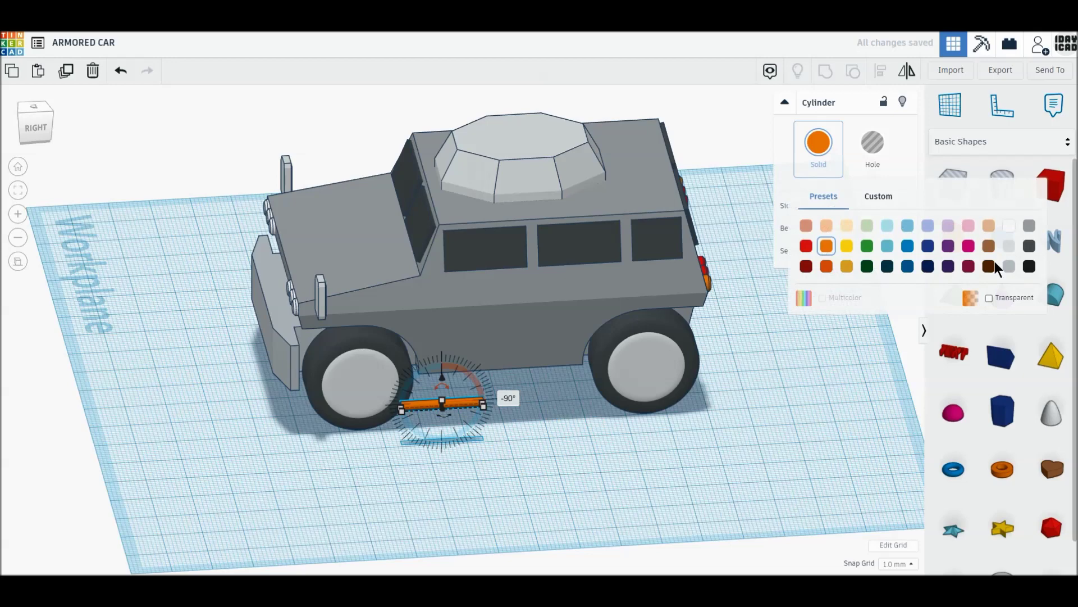
left_click(1024, 246)
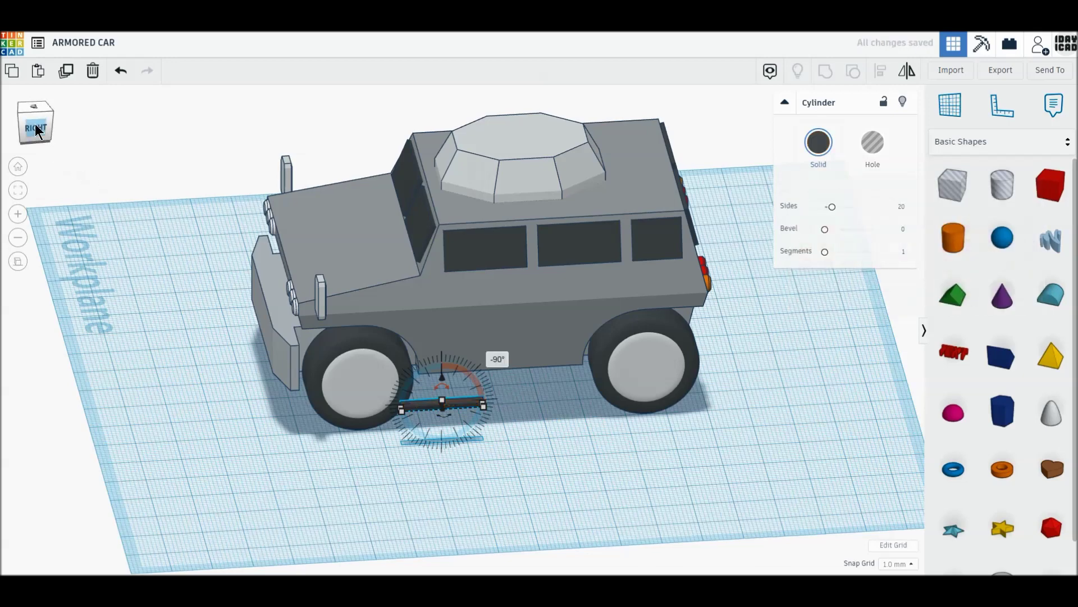
left_click(34, 123)
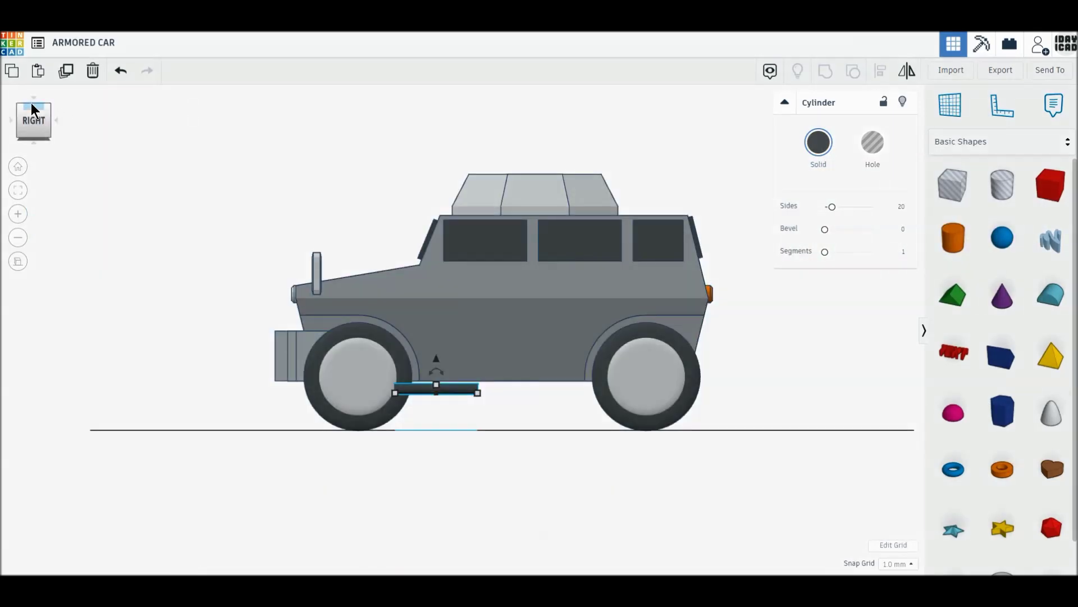
left_click(32, 104)
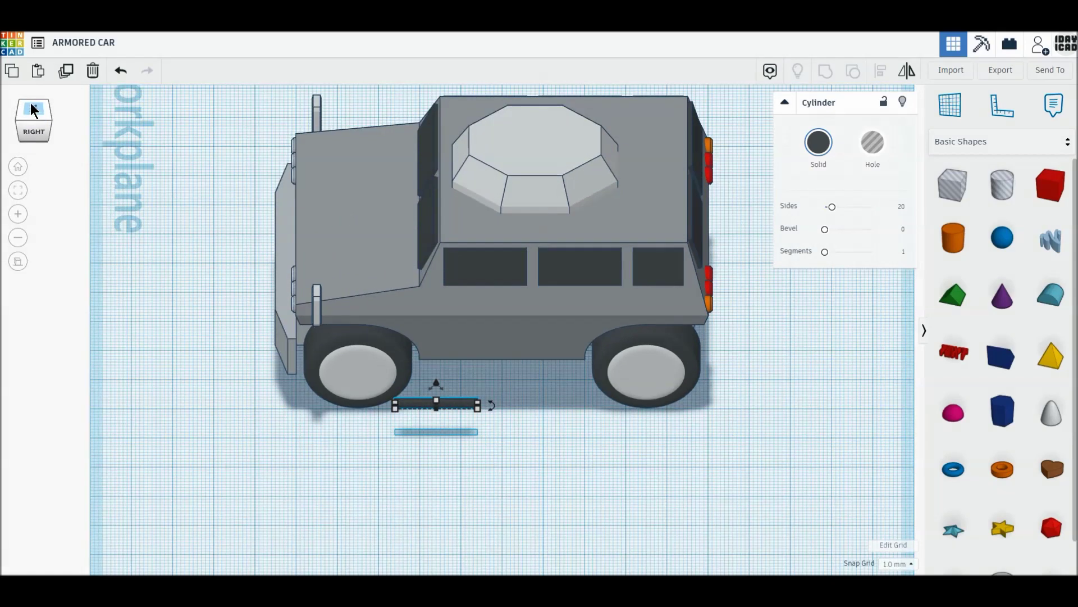
left_click(29, 128)
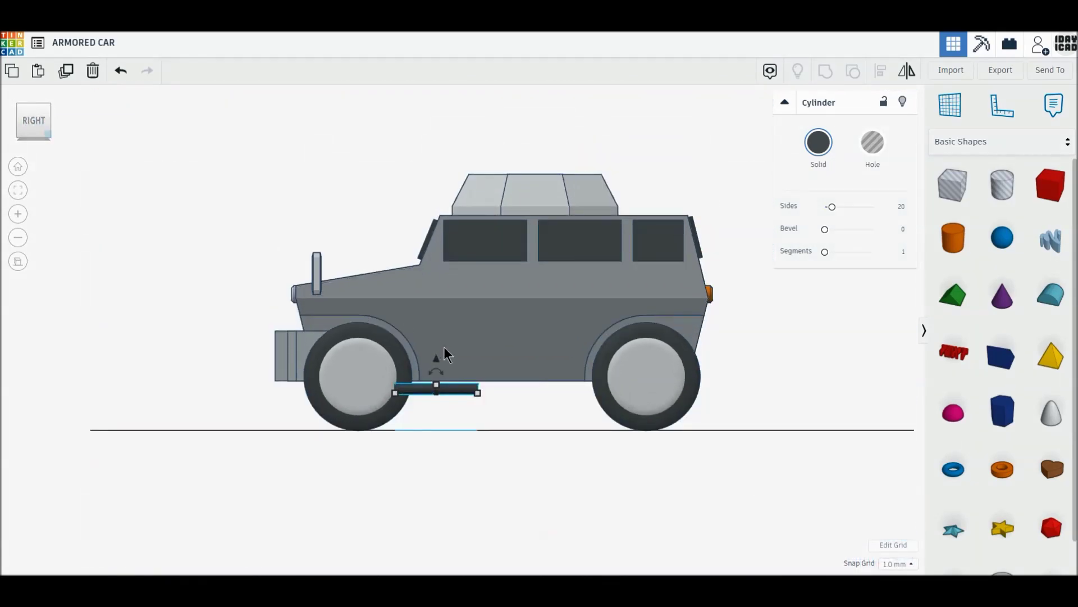
left_click_drag(437, 361, 439, 170)
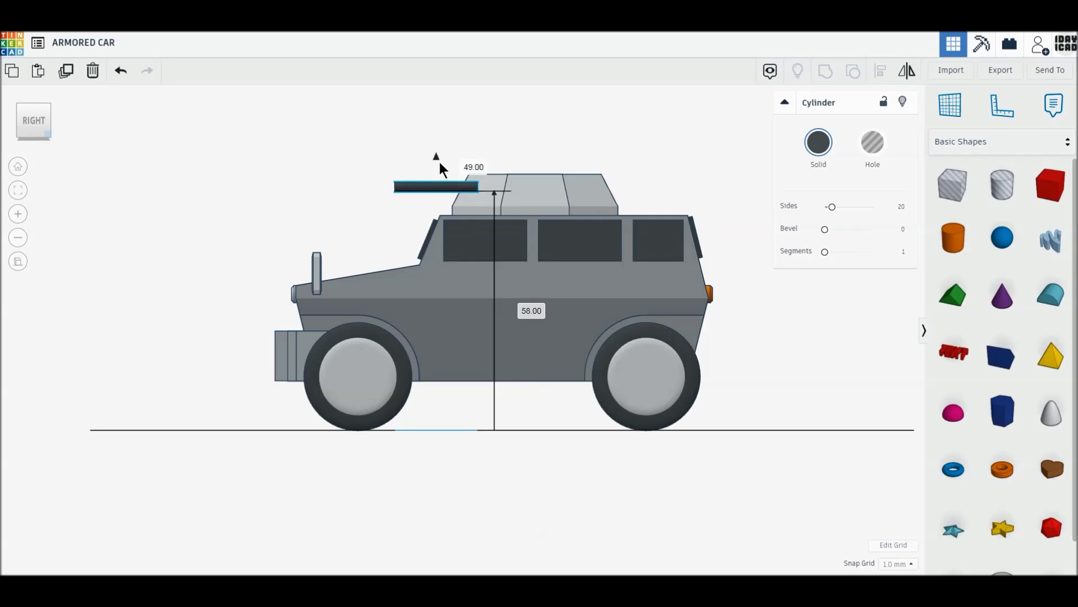
left_click_drag(439, 164, 439, 160)
Step: Slide the barrel to the turret front, centred on the car, and lift it slightly
left_click(19, 107)
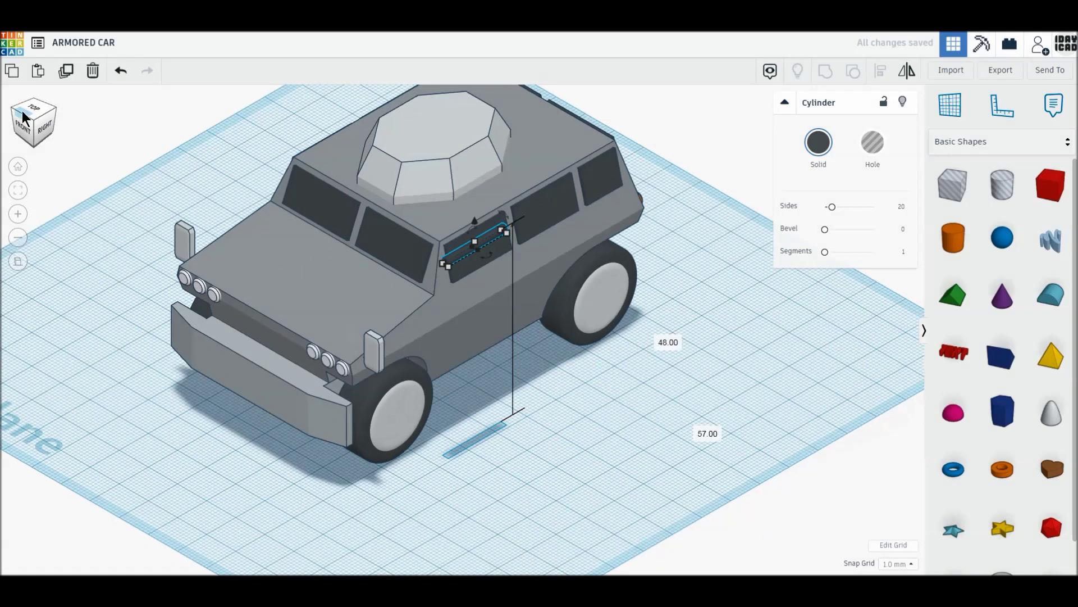
left_click(22, 110)
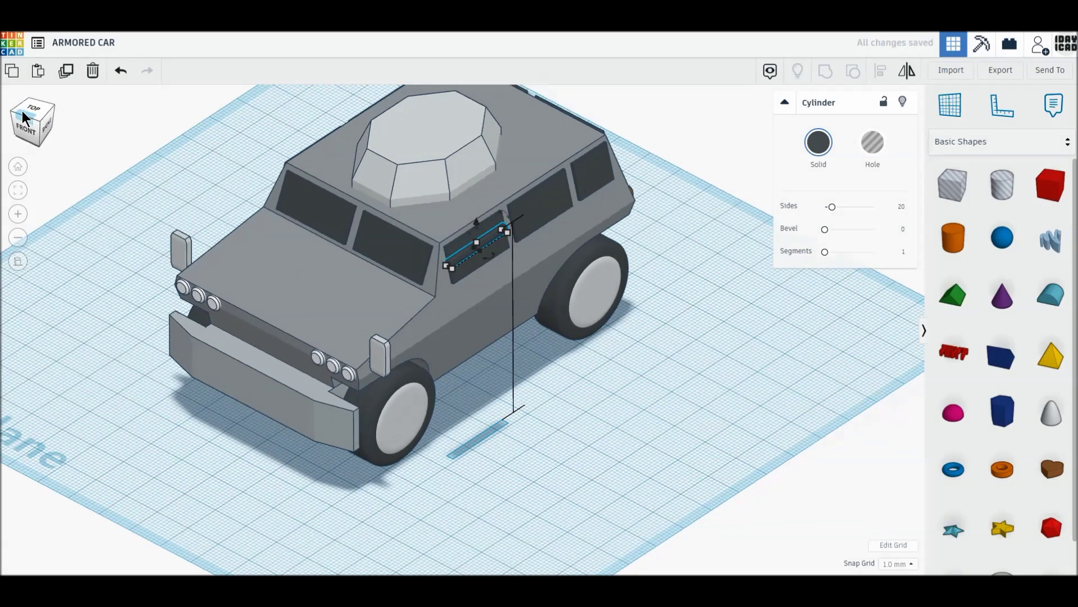
left_click(31, 109)
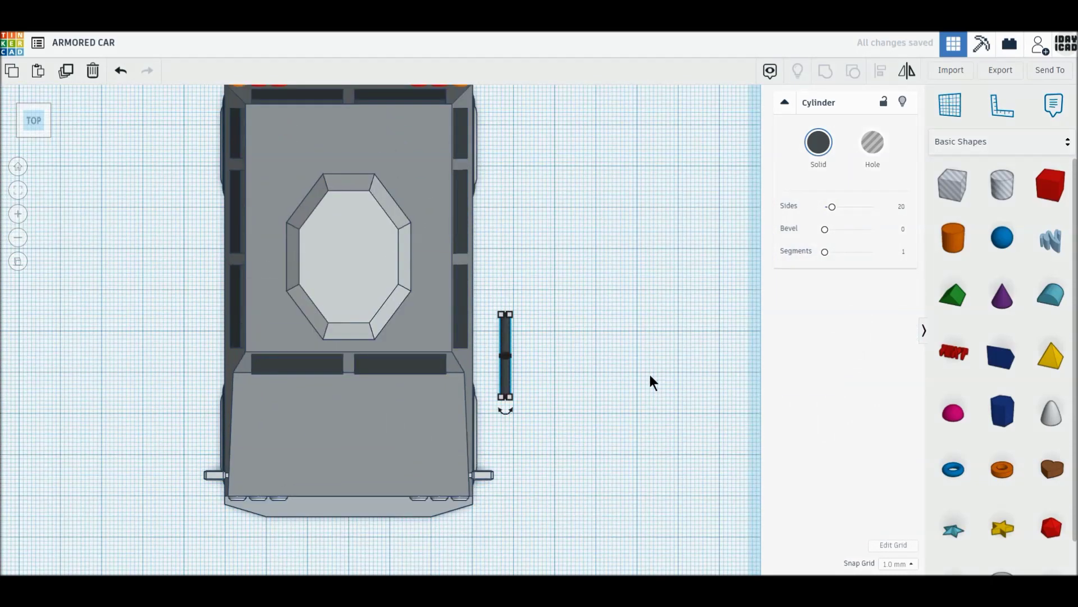
left_click(648, 372)
left_click_drag(446, 389, 350, 390)
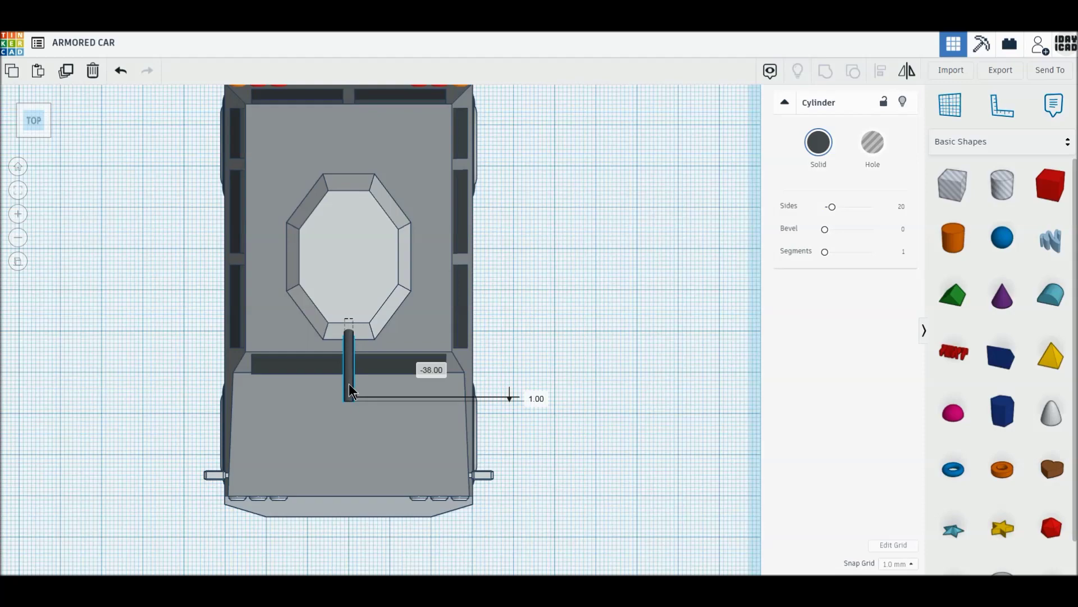
left_click(665, 453)
right_click_drag(665, 453, 583, 375)
right_click_drag(557, 367, 544, 344)
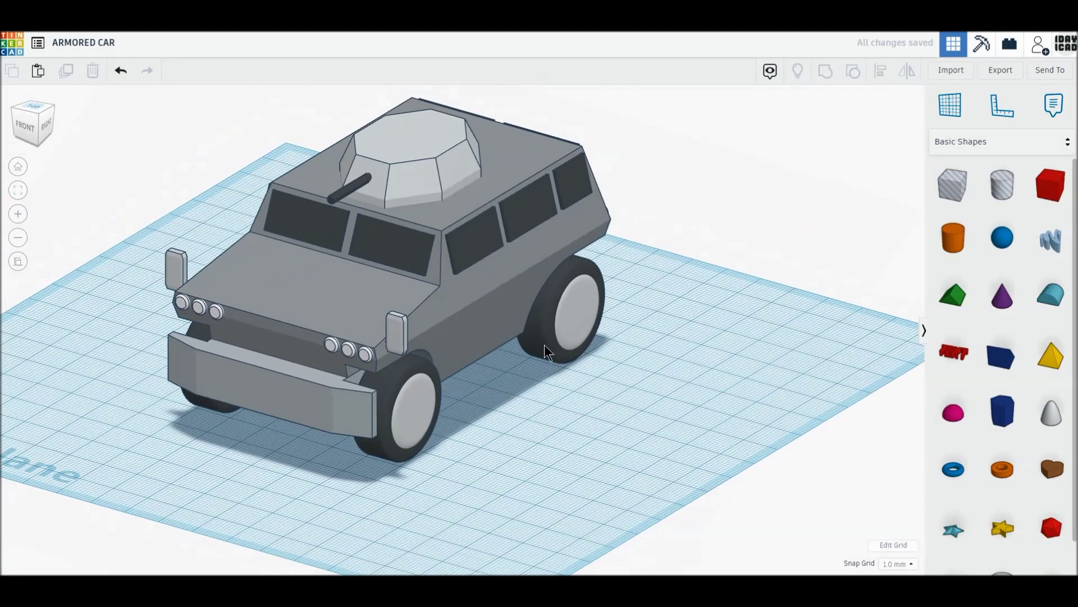
left_click(358, 183)
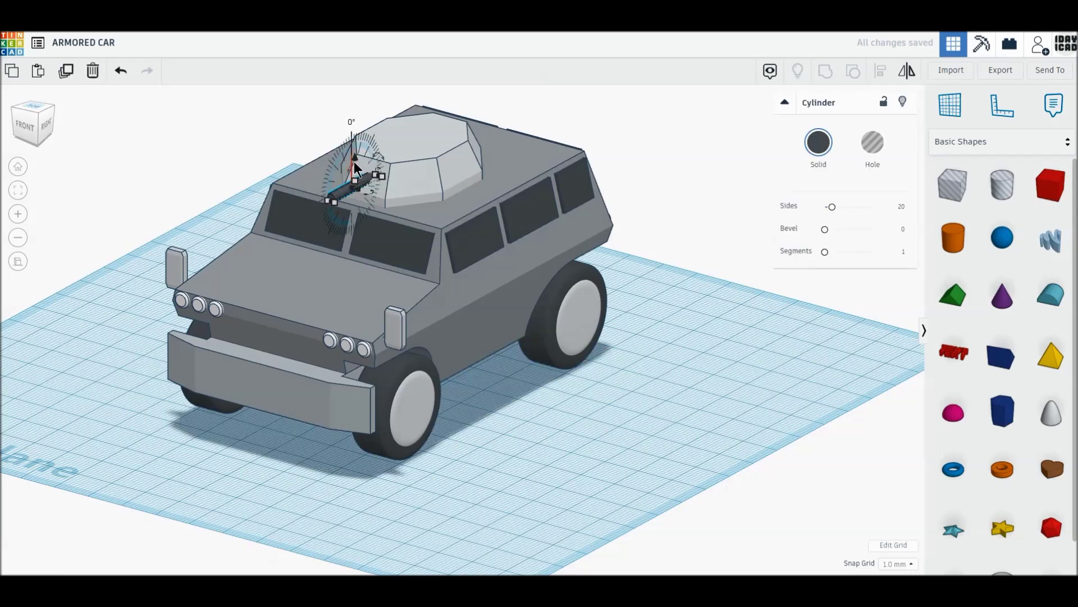
left_click_drag(356, 157, 356, 155)
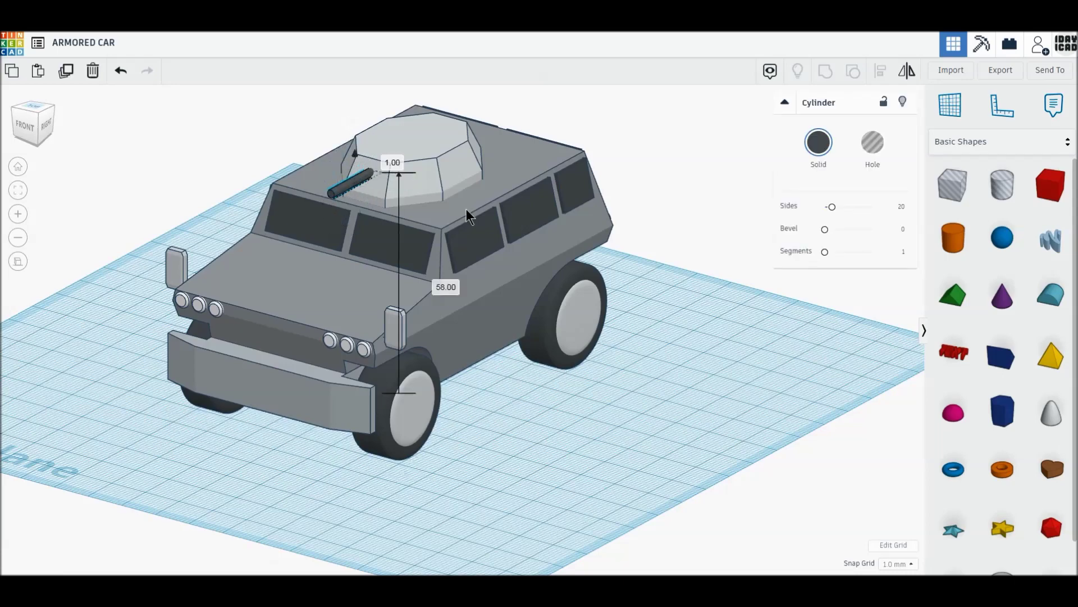
key("Escape")
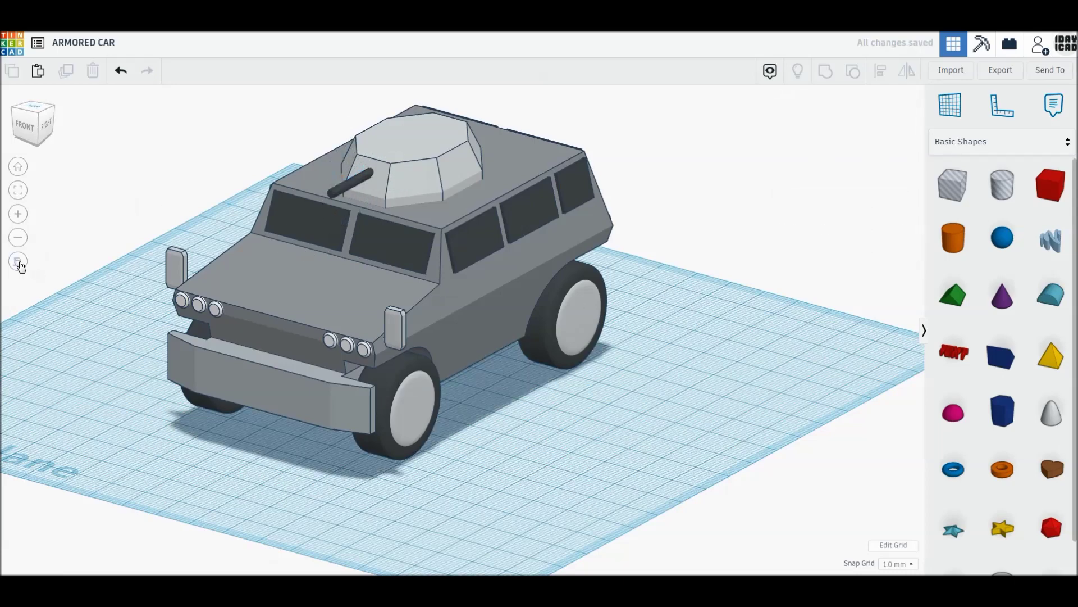
left_click(19, 262)
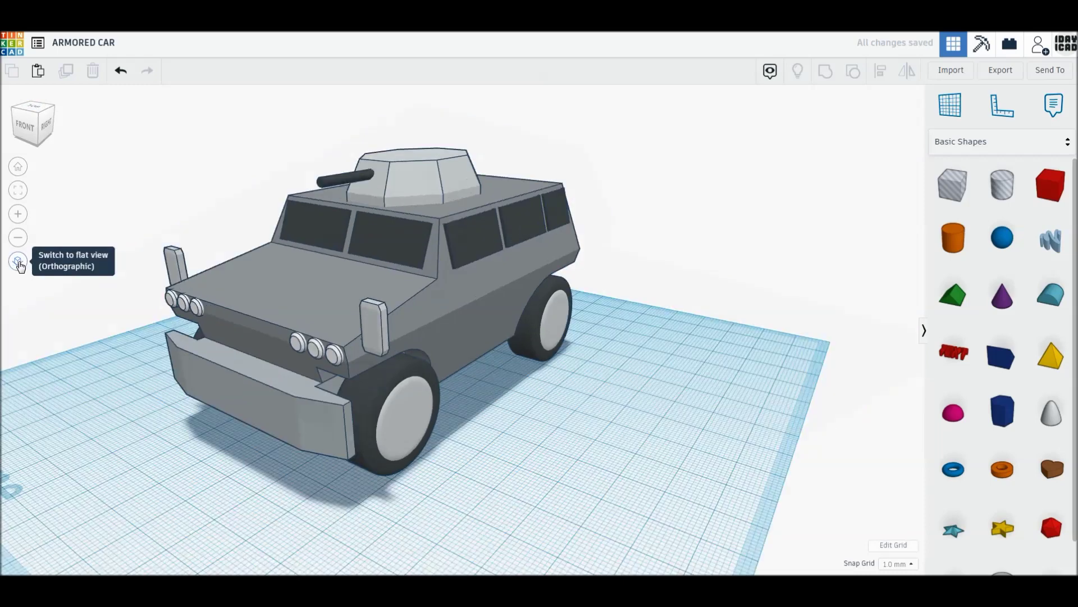
Step: Select all the car's parts, rotate them 45 degrees, and nudge them slightly
left_click(18, 167)
left_click_drag(257, 129, 727, 499)
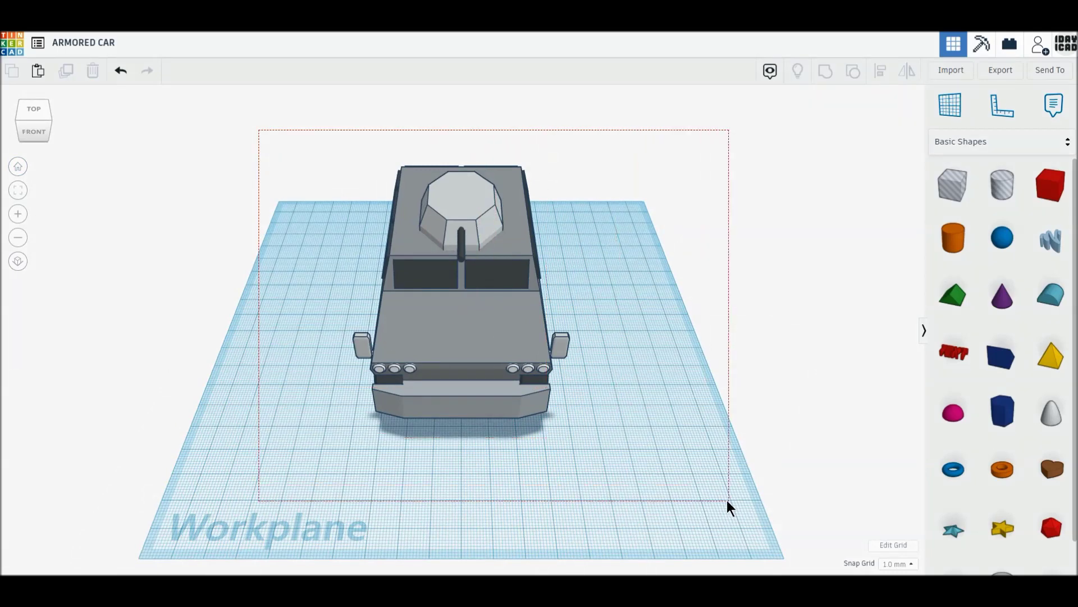
left_click_drag(458, 456, 375, 402)
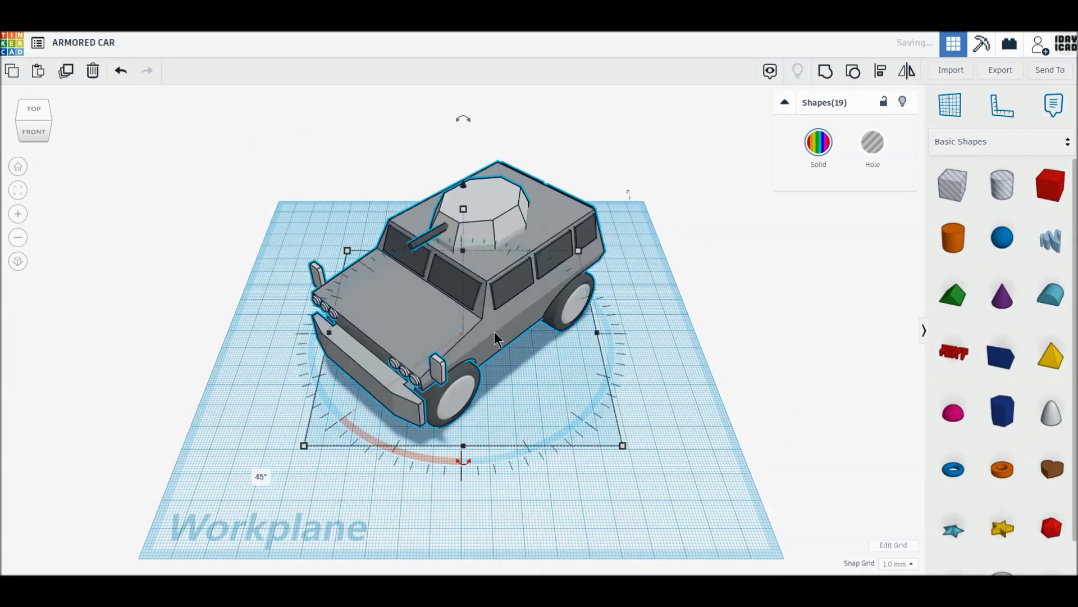
left_click_drag(496, 336, 494, 341)
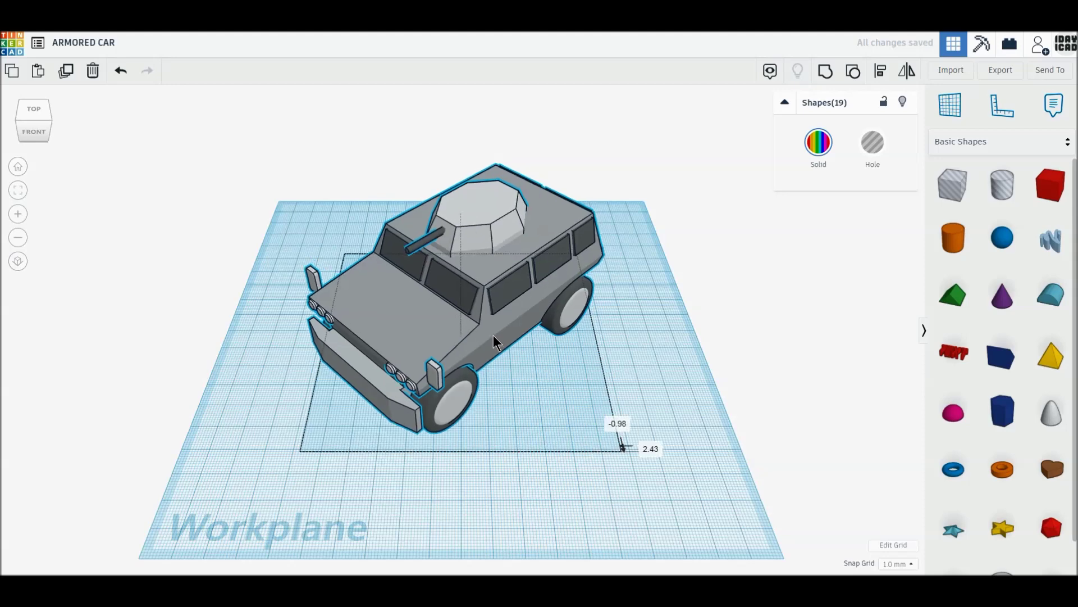
Step: Deselect the car and zoom in on it from the home view
mouse_move(658, 370)
right_mouse_down()
mouse_move(423, 379)
mouse_move(543, 383)
right_mouse_up()
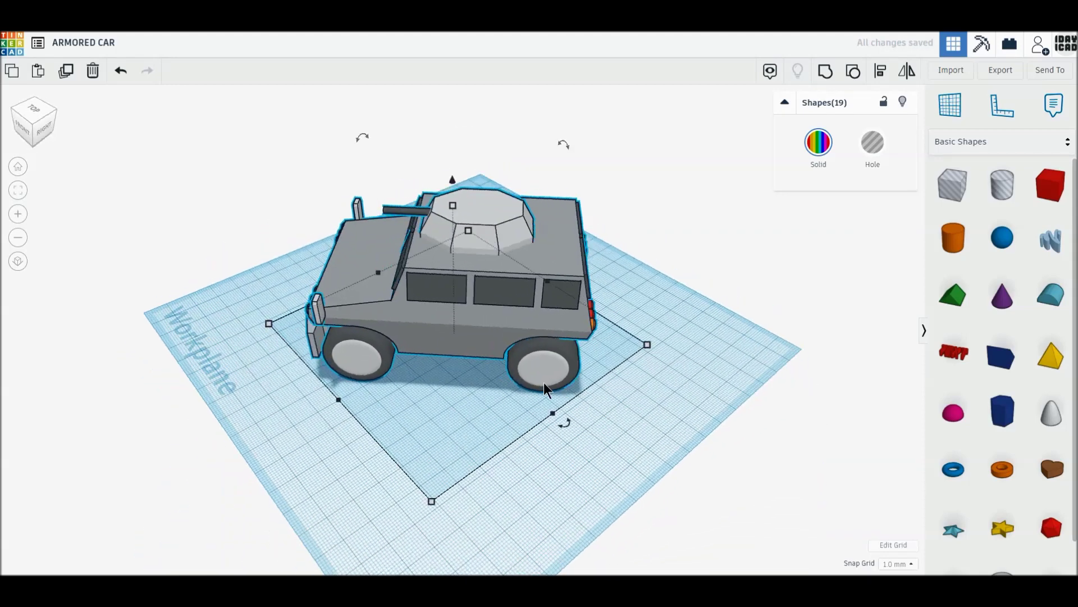
left_click(23, 129)
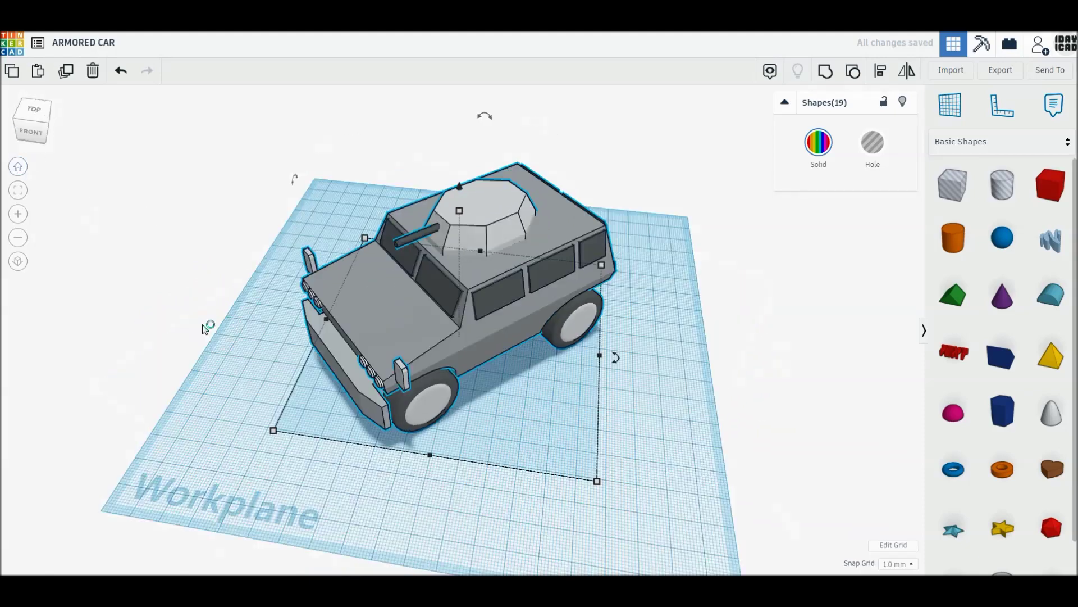
left_click(258, 400)
scroll(260, 410, "down", 2)
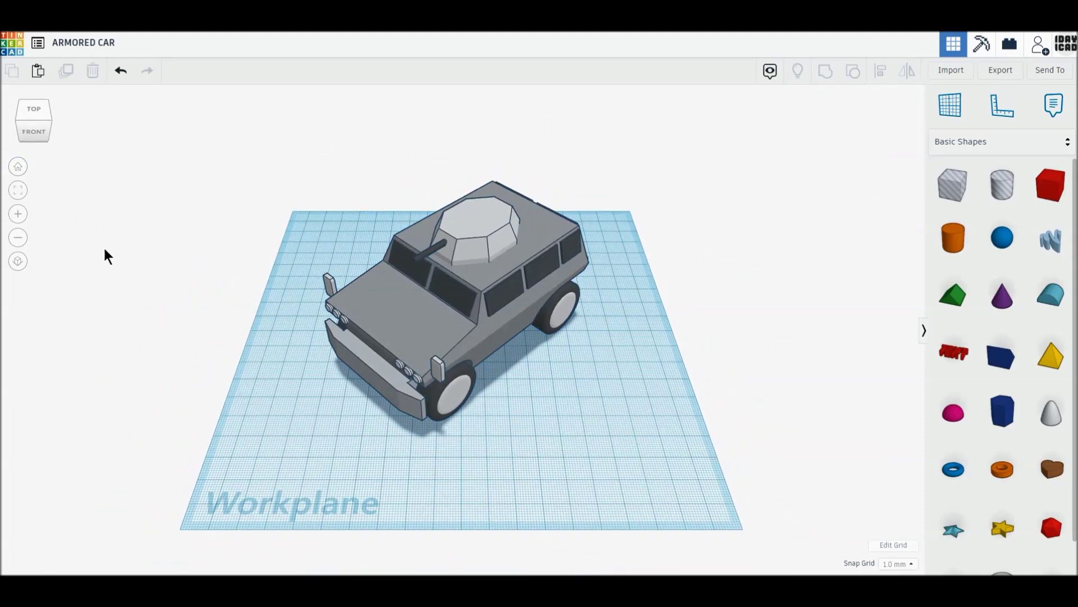
left_click(18, 167)
scroll(308, 448, "up", 1)
scroll(312, 451, "up", 2)
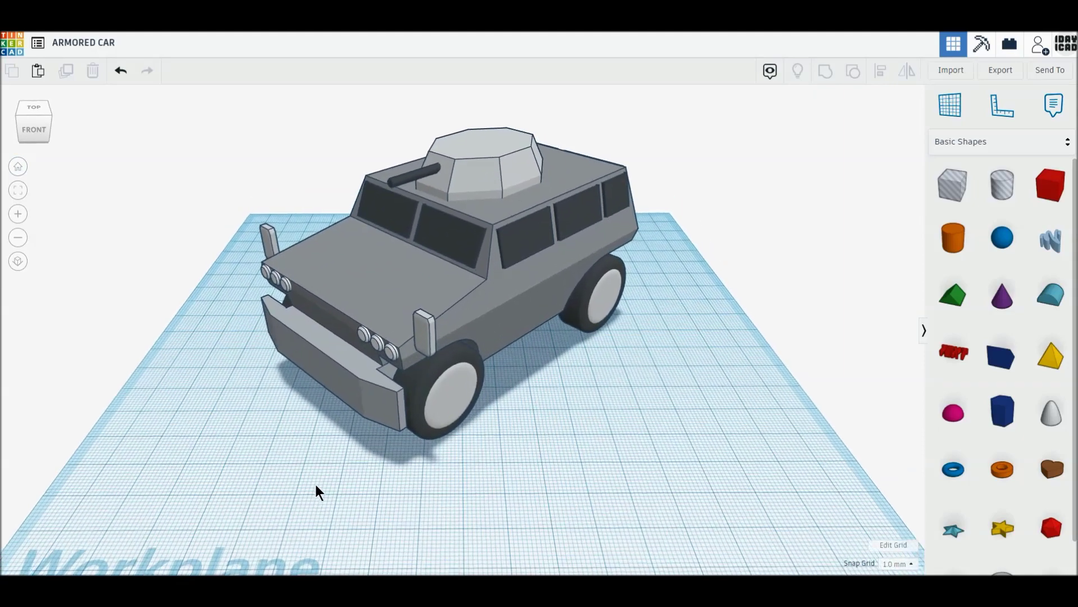
scroll(316, 485, "up", 2)
scroll(316, 512, "up", 1)
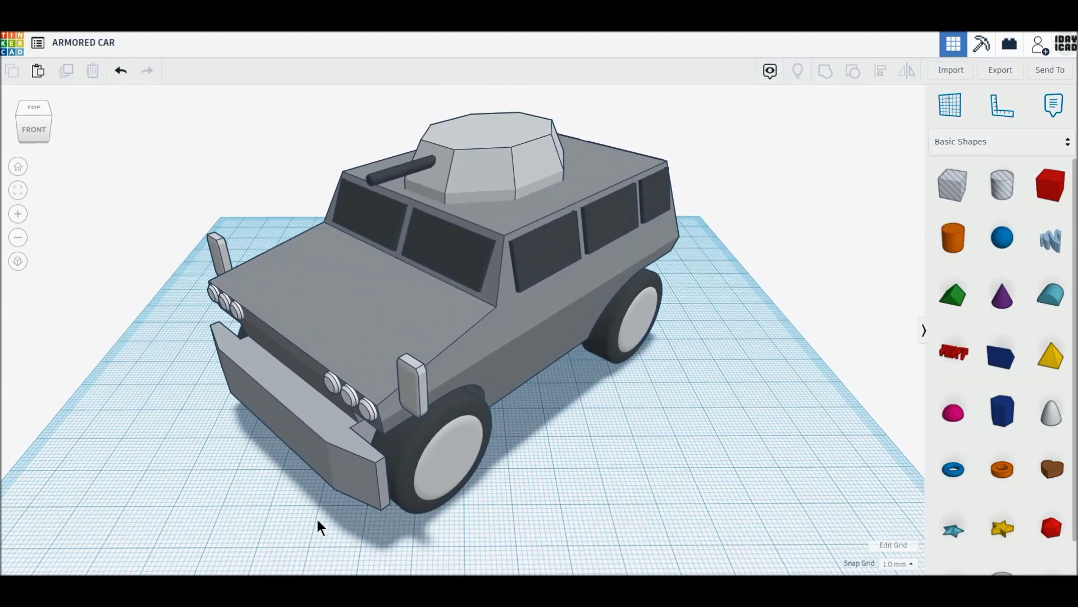
scroll(318, 525, "up", 1)
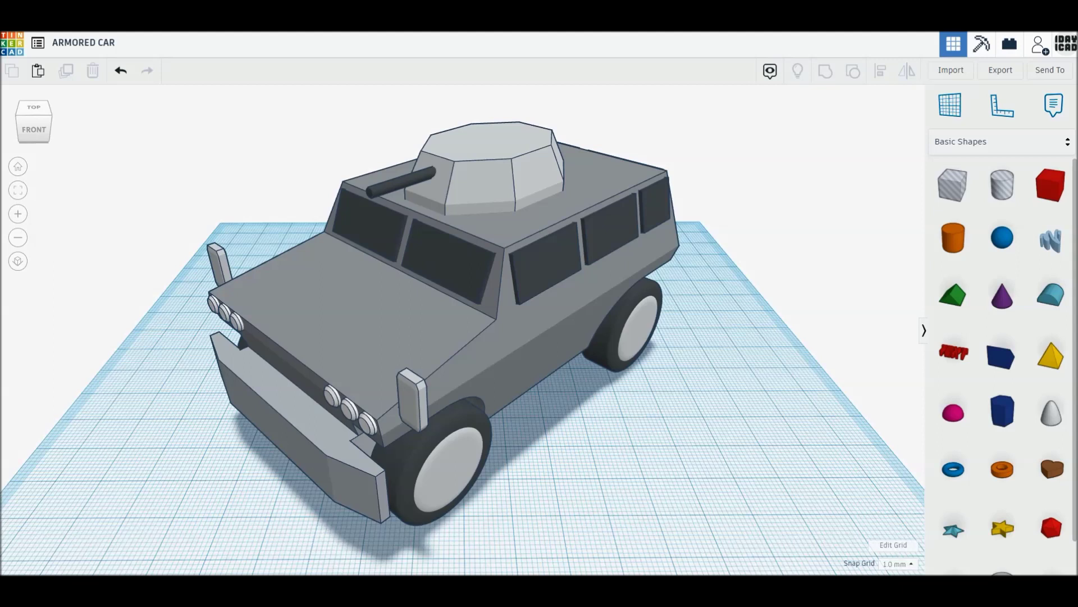